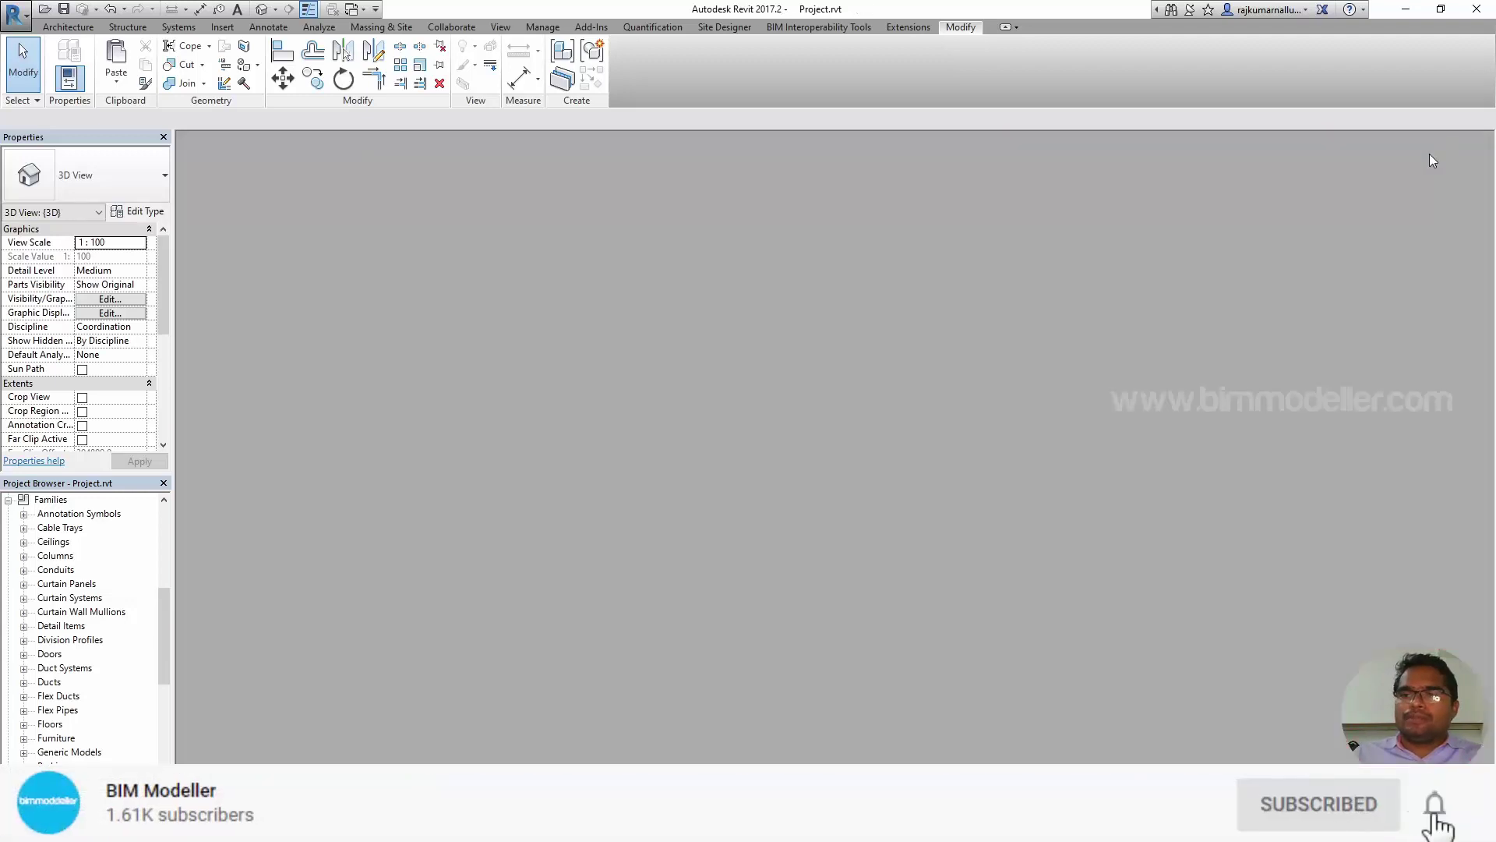
Close the building's 3D view and create a new family from the Metric Generic Model template.
{"action": "left_click", "coordinate": [1473, 141]}
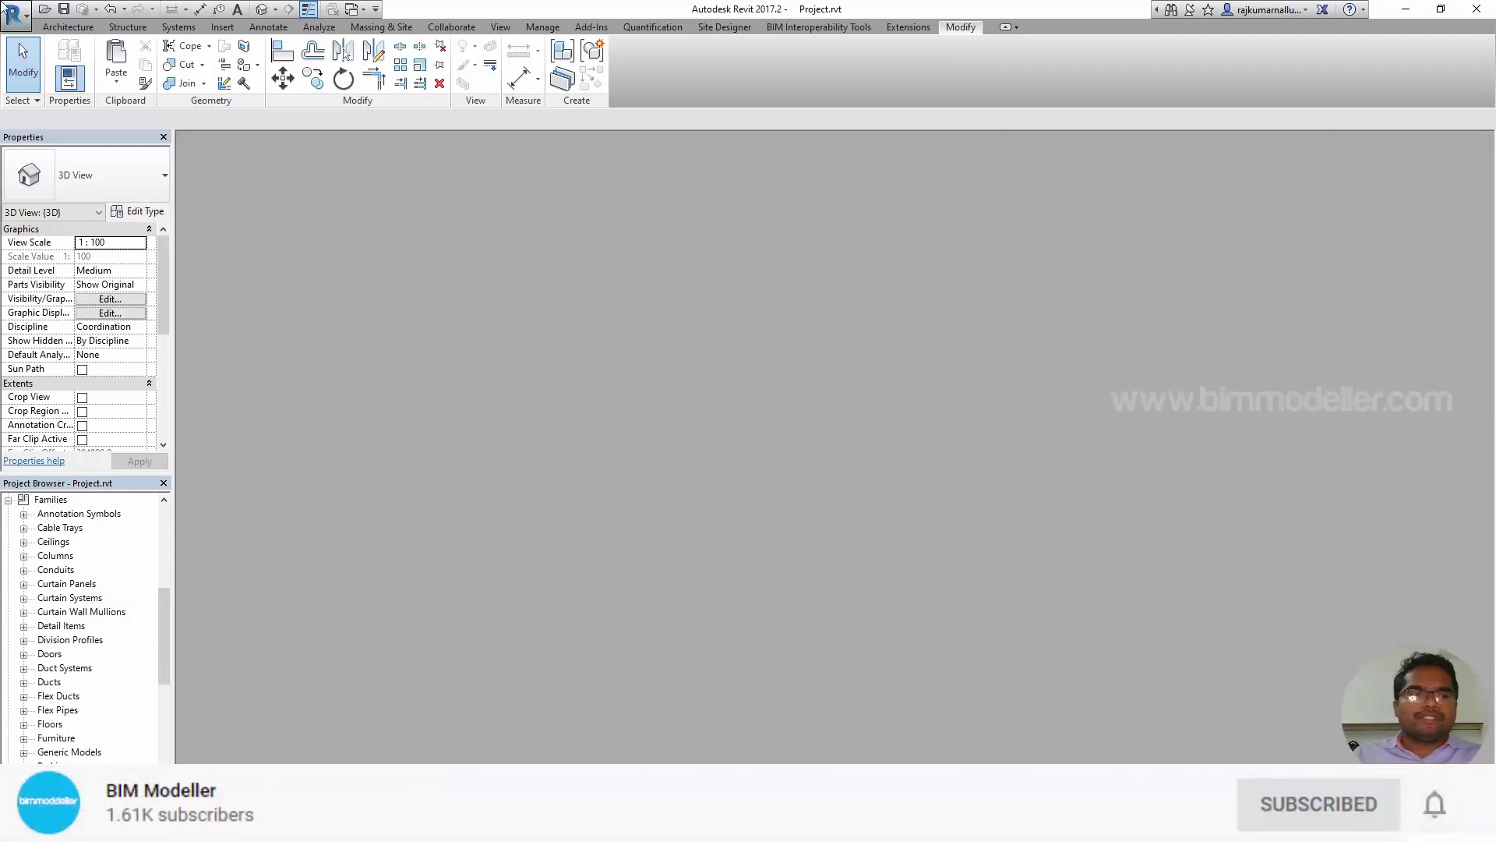
{"action": "left_click", "coordinate": [14, 12]}
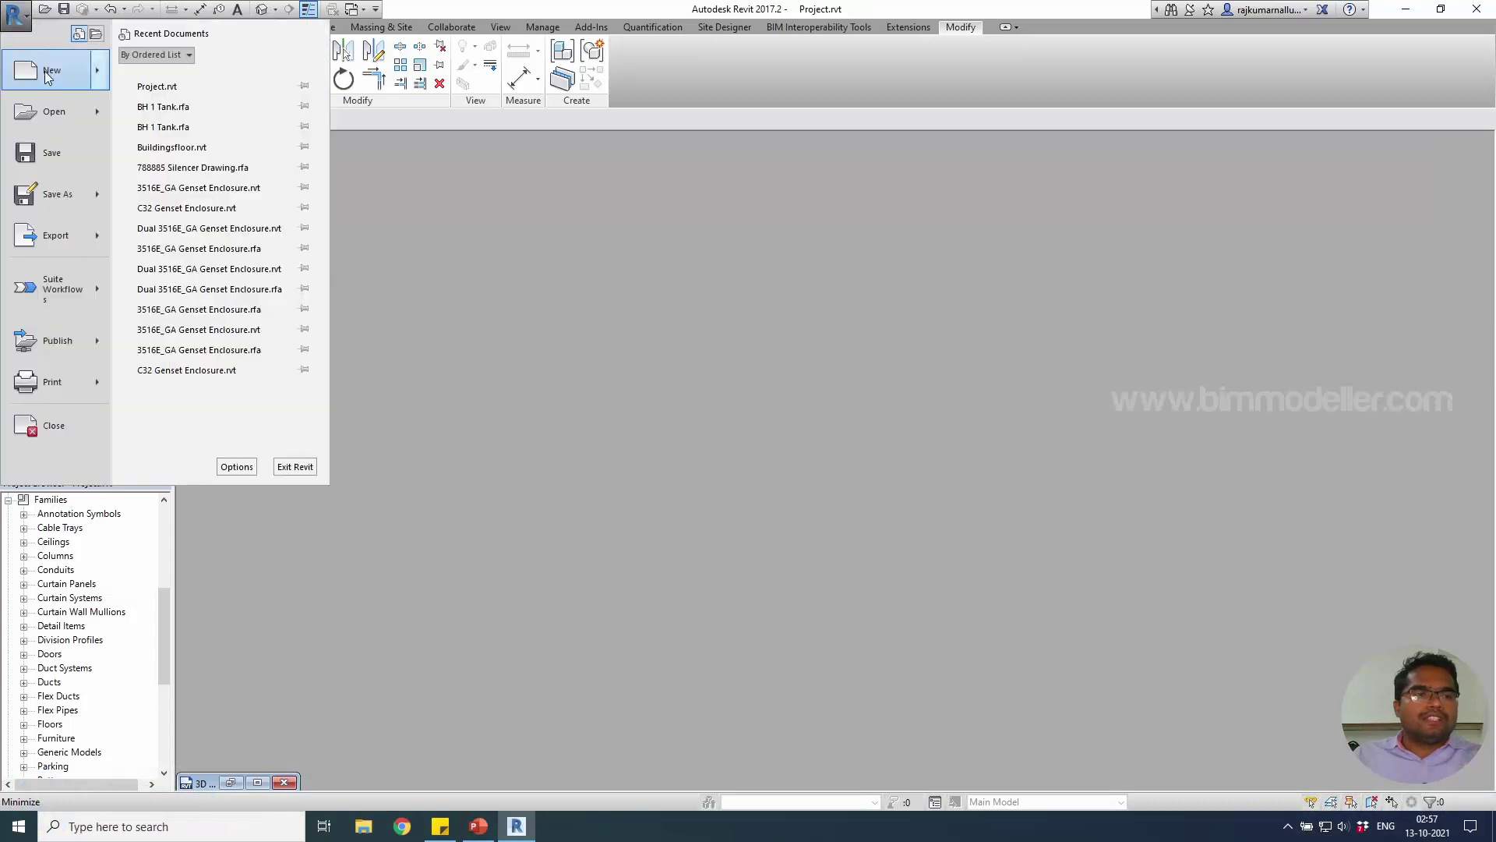
{"action": "mouse_move", "coordinate": [51, 70]}
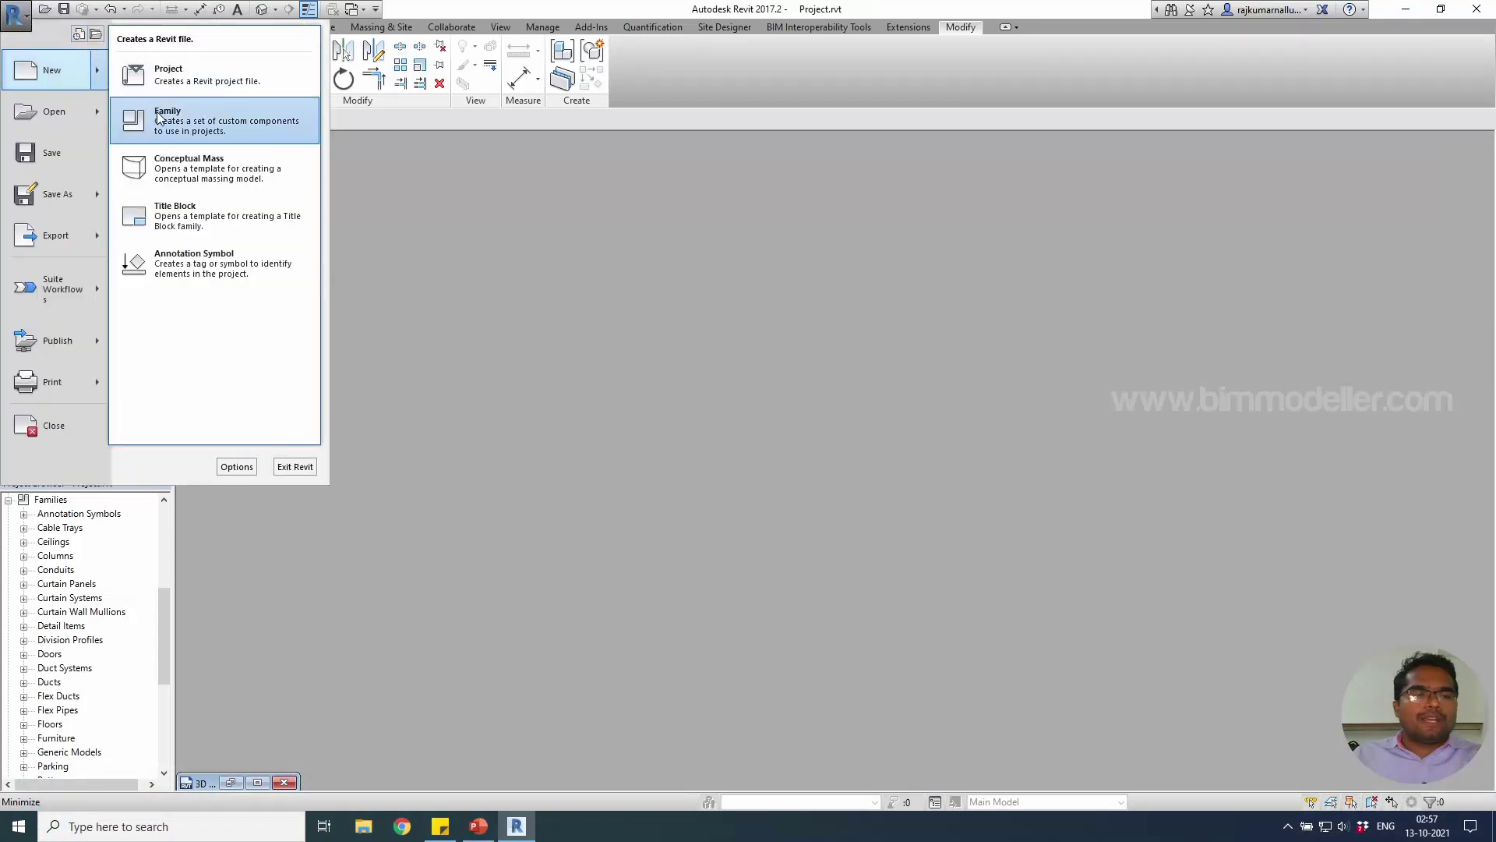
{"action": "left_click", "coordinate": [168, 121]}
{"action": "left_click", "coordinate": [545, 446]}
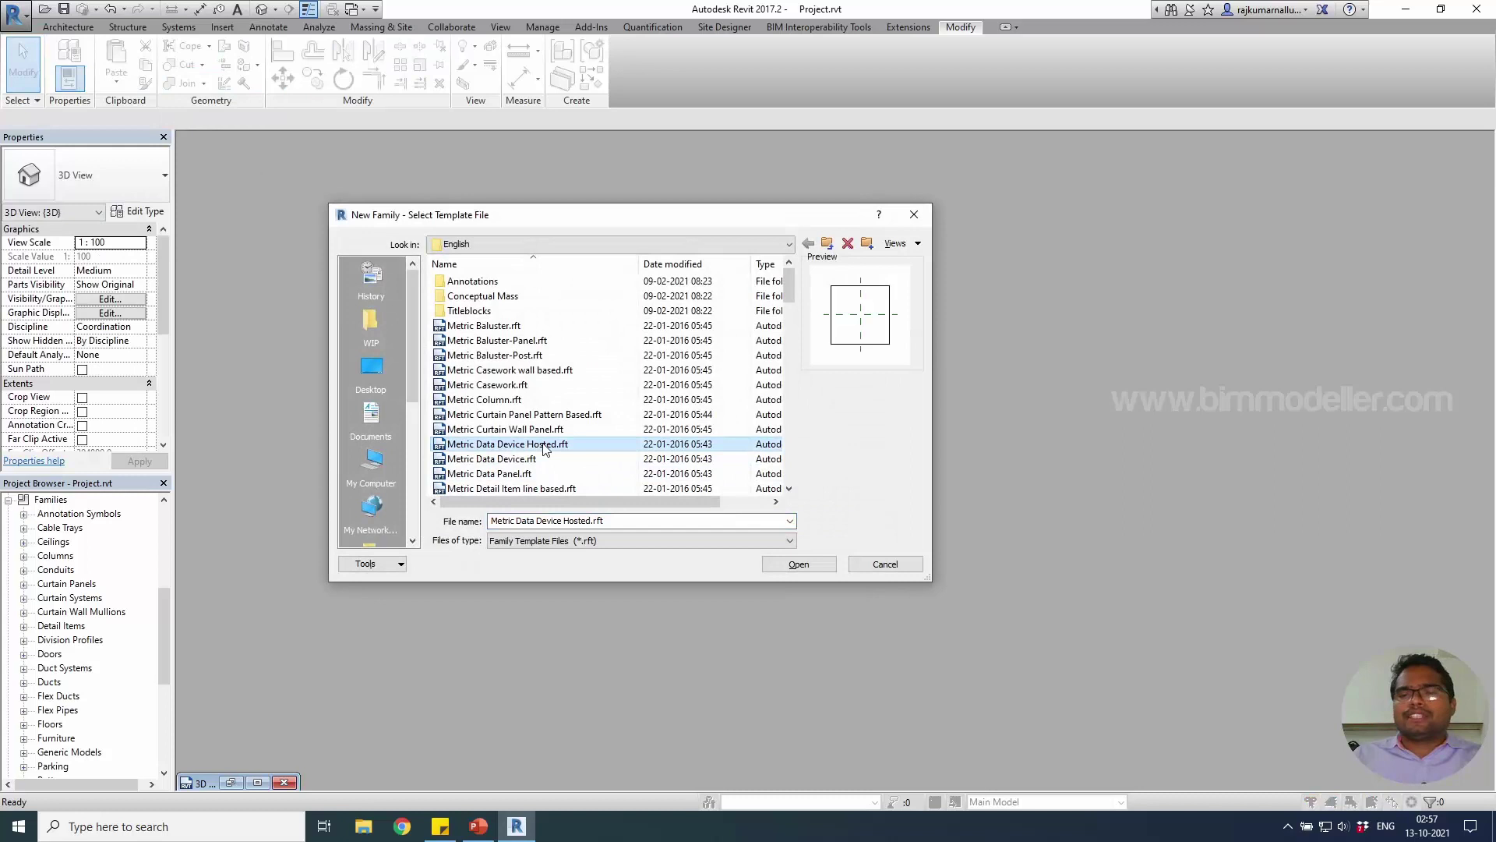
{"action": "scroll", "coordinate": [545, 446], "scroll_direction": "down", "scroll_amount": 1}
{"action": "scroll", "coordinate": [545, 446], "scroll_direction": "down", "scroll_amount": 4}
{"action": "scroll", "coordinate": [545, 446], "scroll_direction": "down", "scroll_amount": 1}
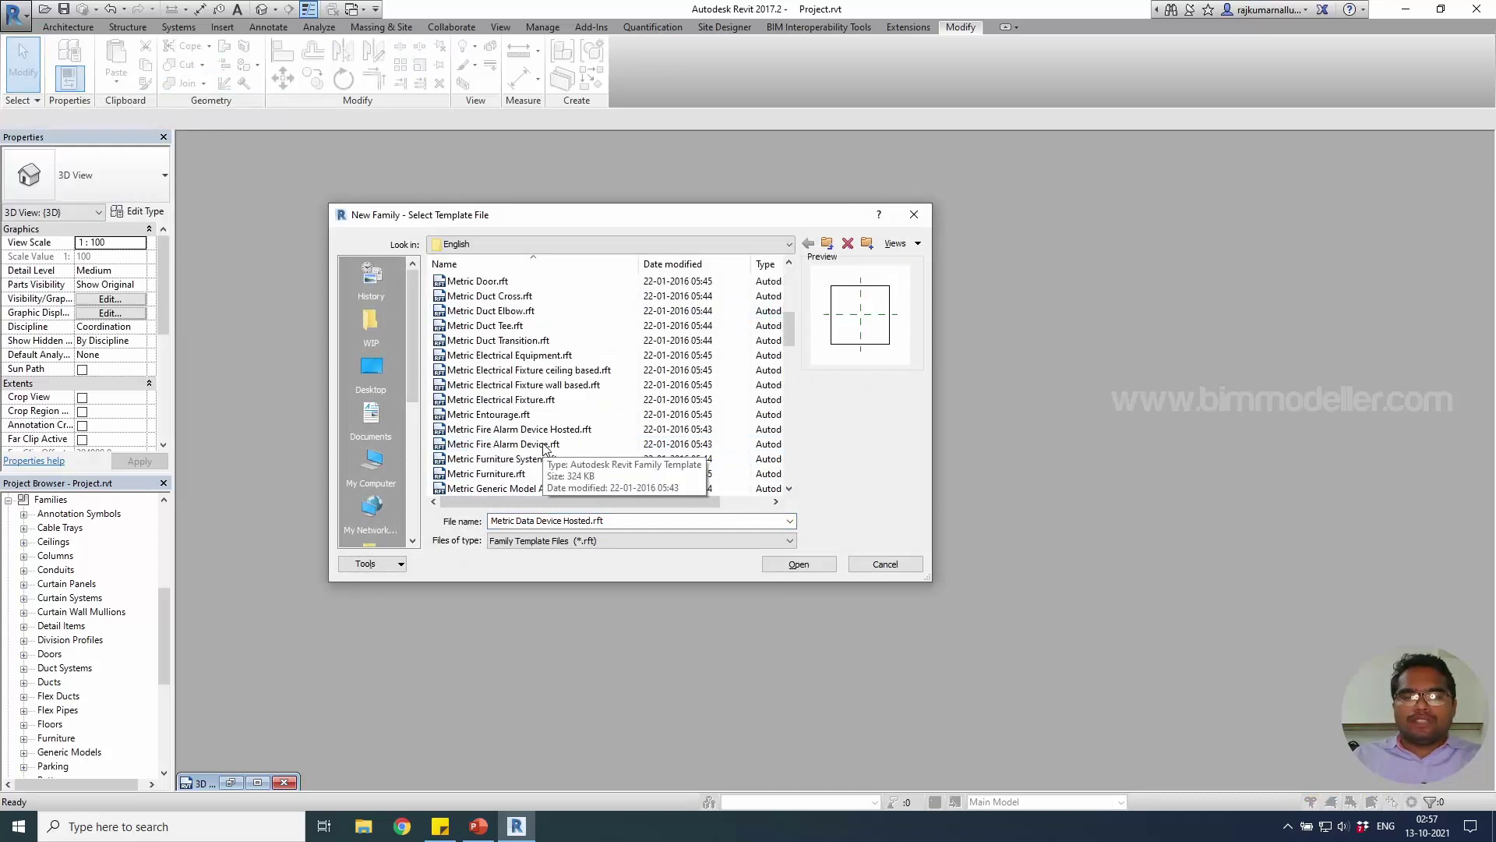
{"action": "scroll", "coordinate": [544, 446], "scroll_direction": "down", "scroll_amount": 2}
{"action": "scroll", "coordinate": [541, 446], "scroll_direction": "down", "scroll_amount": 1}
{"action": "scroll", "coordinate": [539, 446], "scroll_direction": "down", "scroll_amount": 1}
{"action": "left_click", "coordinate": [538, 446]}
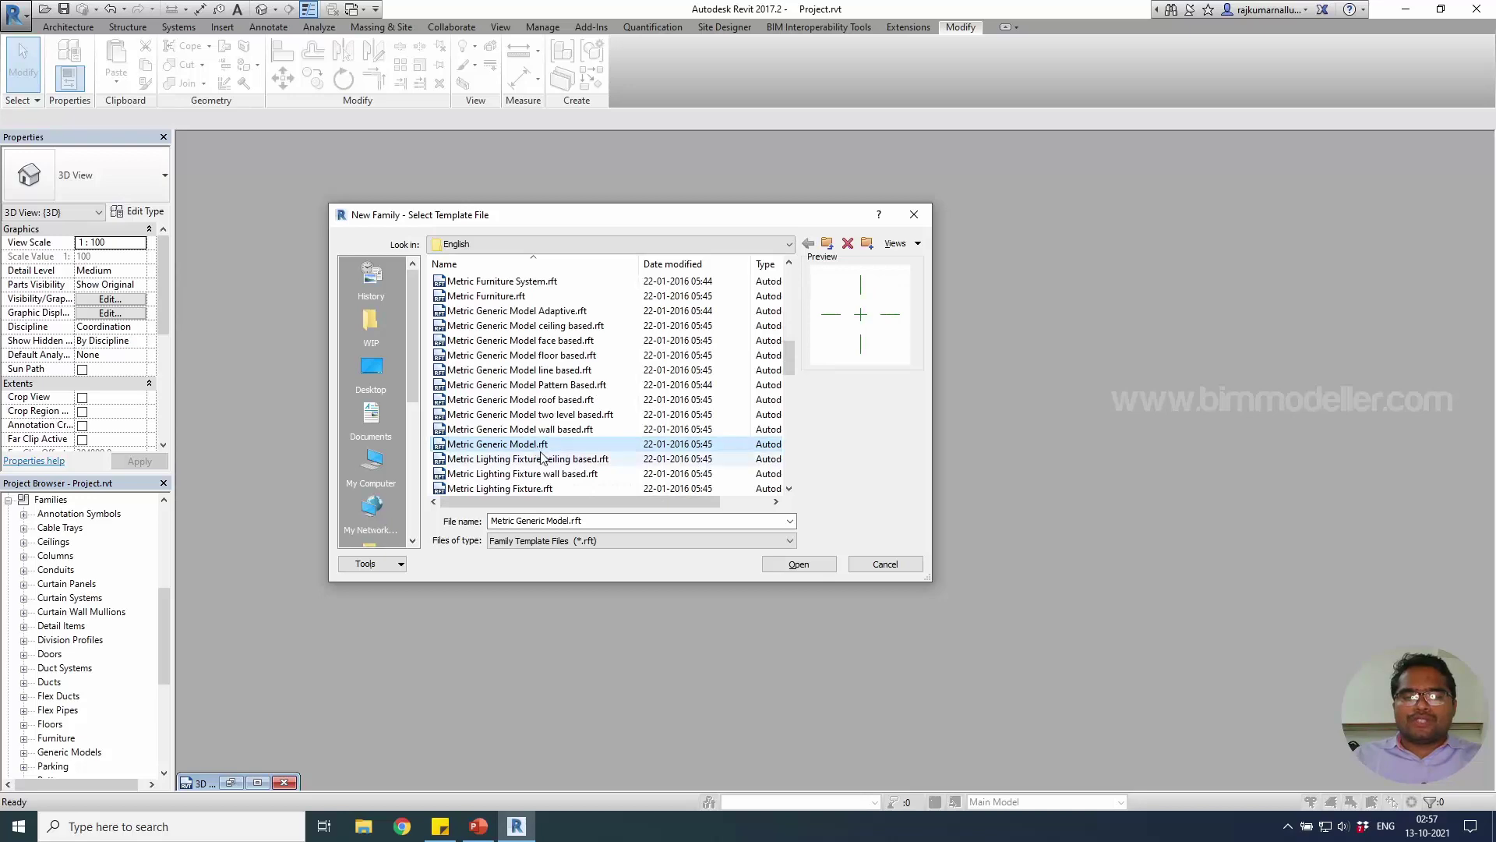
{"action": "left_click", "coordinate": [797, 568]}
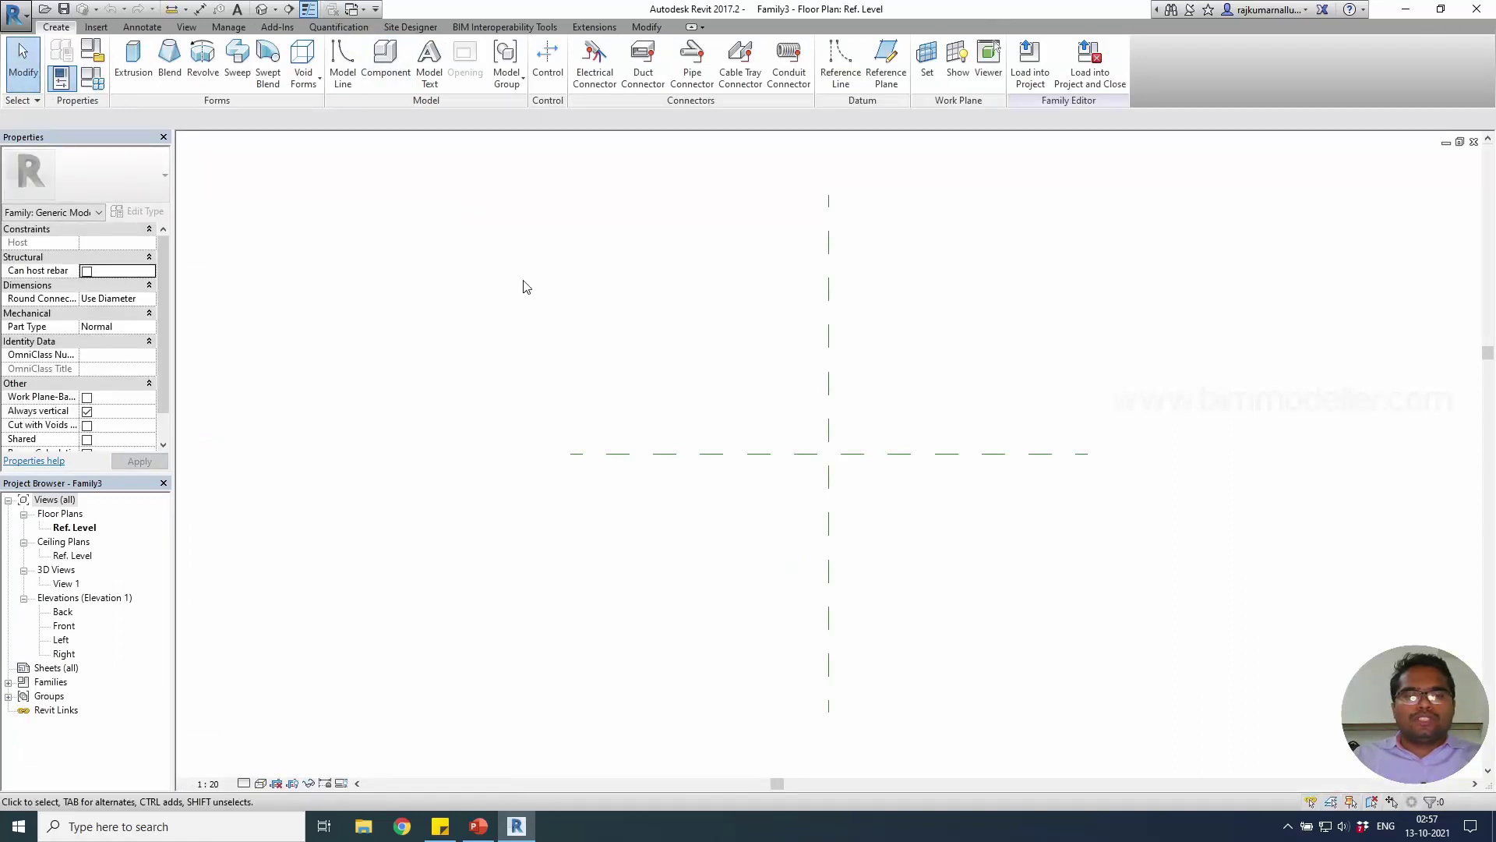
Open the Front elevation and tile it beside the floor plan with WT, recentring the reference planes.
{"action": "double_click", "coordinate": [66, 627]}
{"action": "key", "text": "w"}
{"action": "key", "text": "t"}
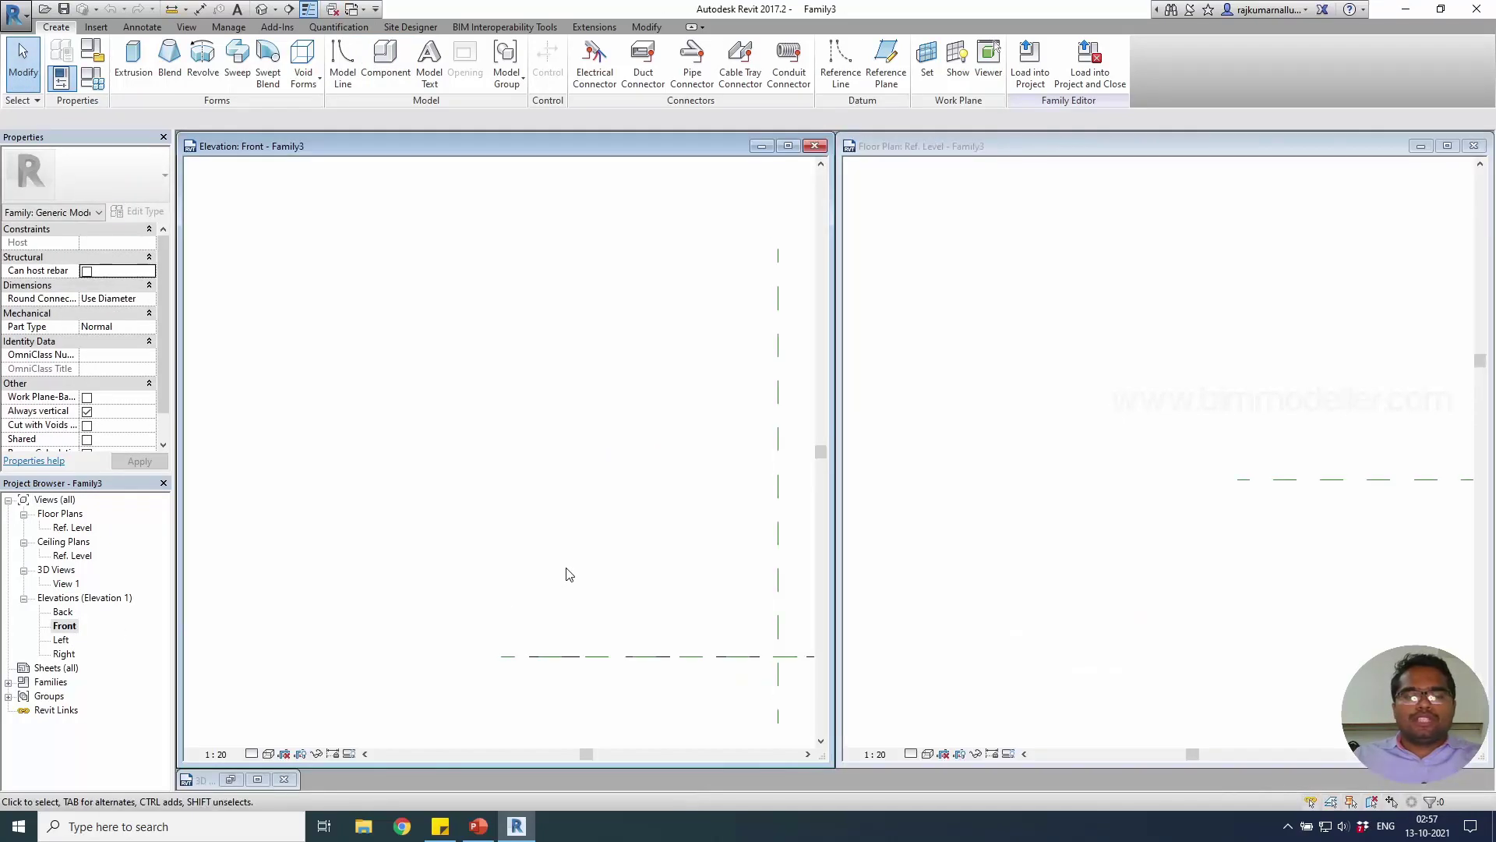
{"action": "middle_click_drag", "start_coordinate": [613, 523], "coordinate": [393, 467]}
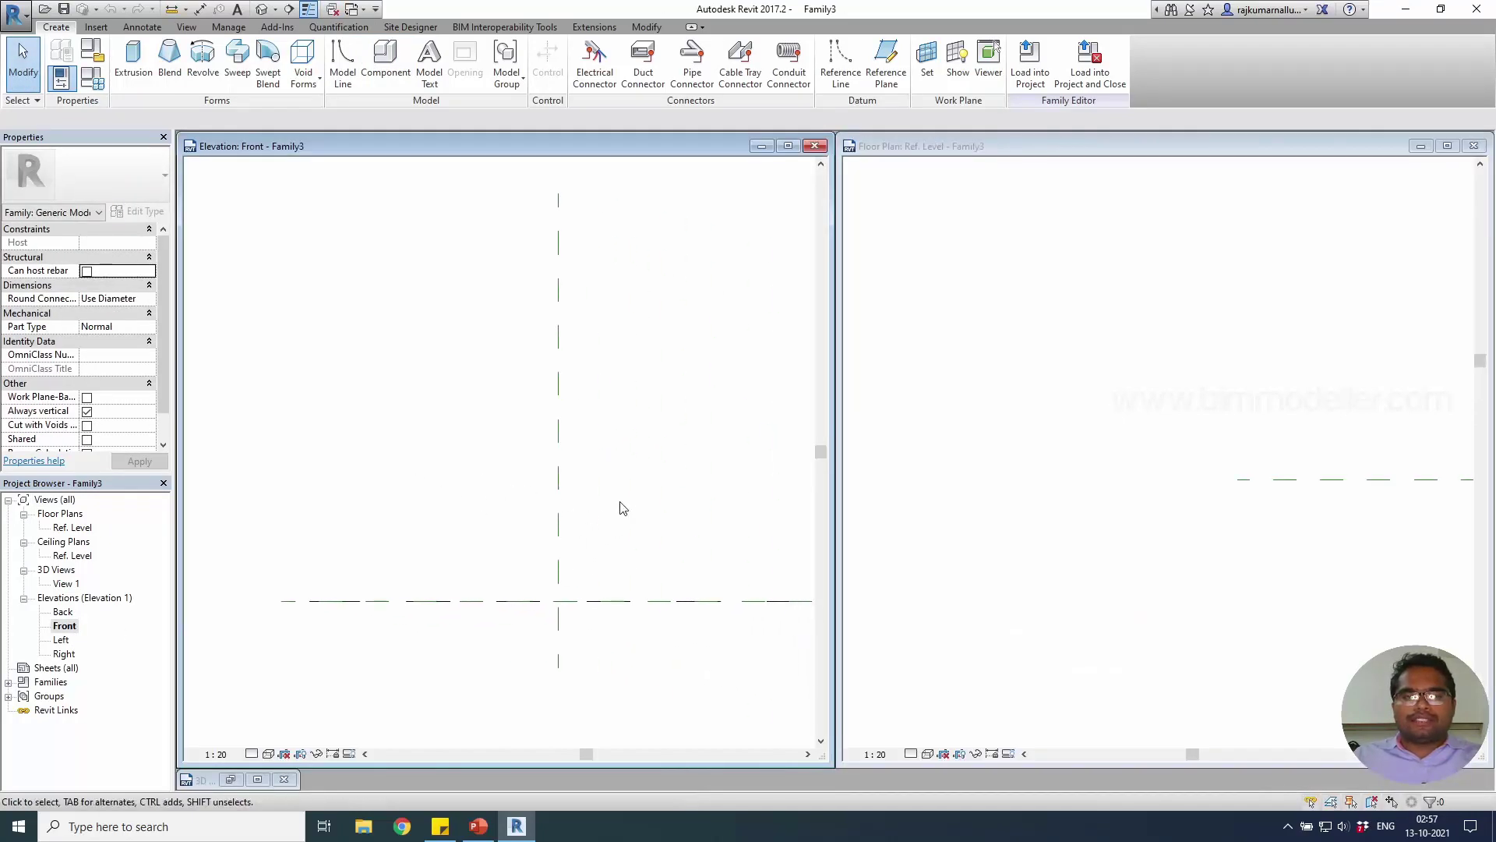
{"action": "middle_click_drag", "start_coordinate": [623, 508], "coordinate": [561, 507]}
{"action": "left_click", "coordinate": [1075, 524]}
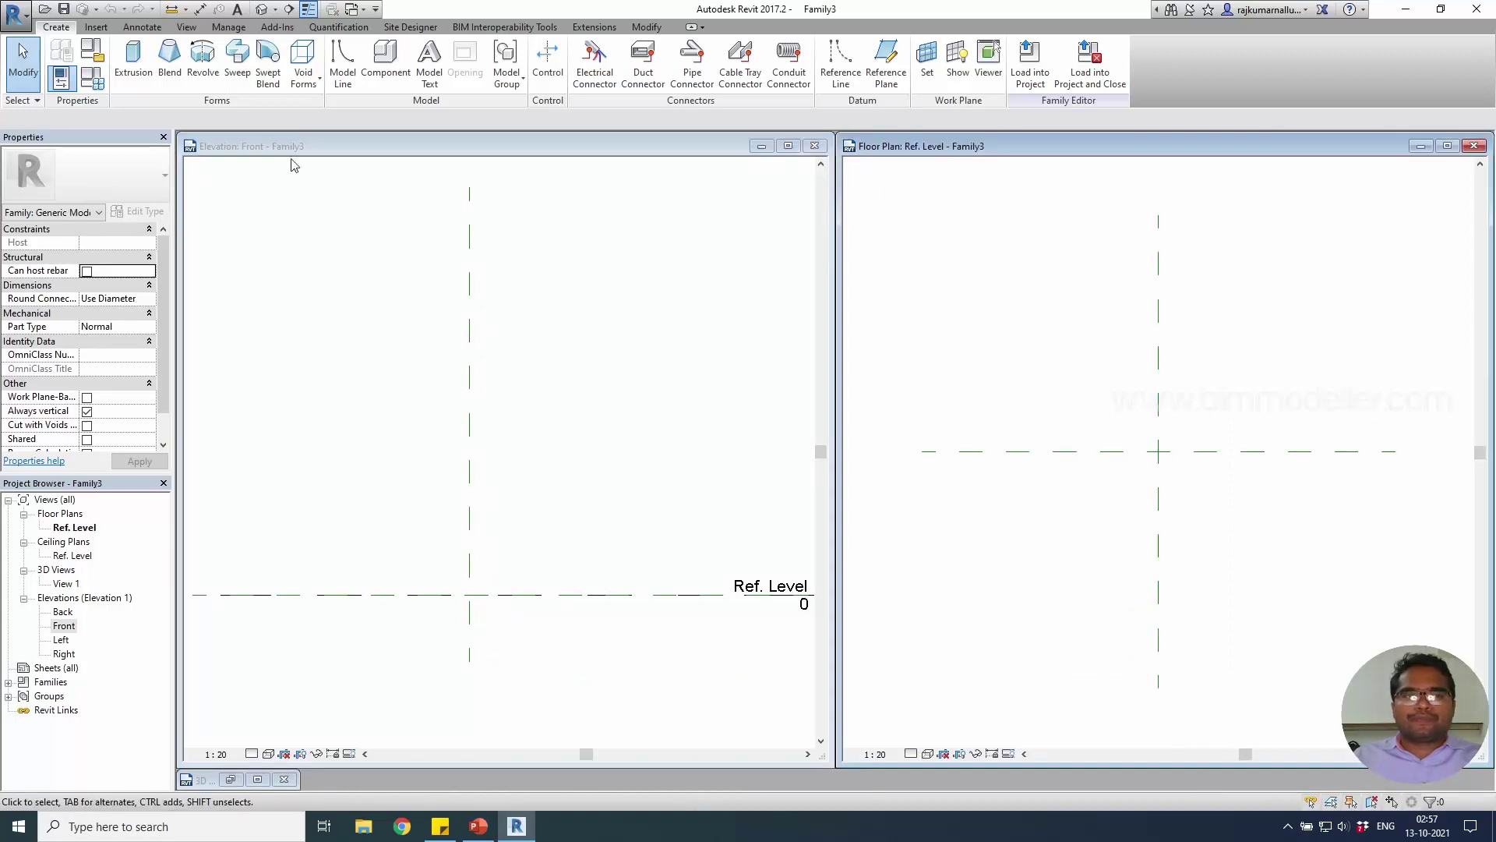
Sketch a rectangle for a solid extrusion near the floor plan centre.
{"action": "left_click", "coordinate": [133, 58]}
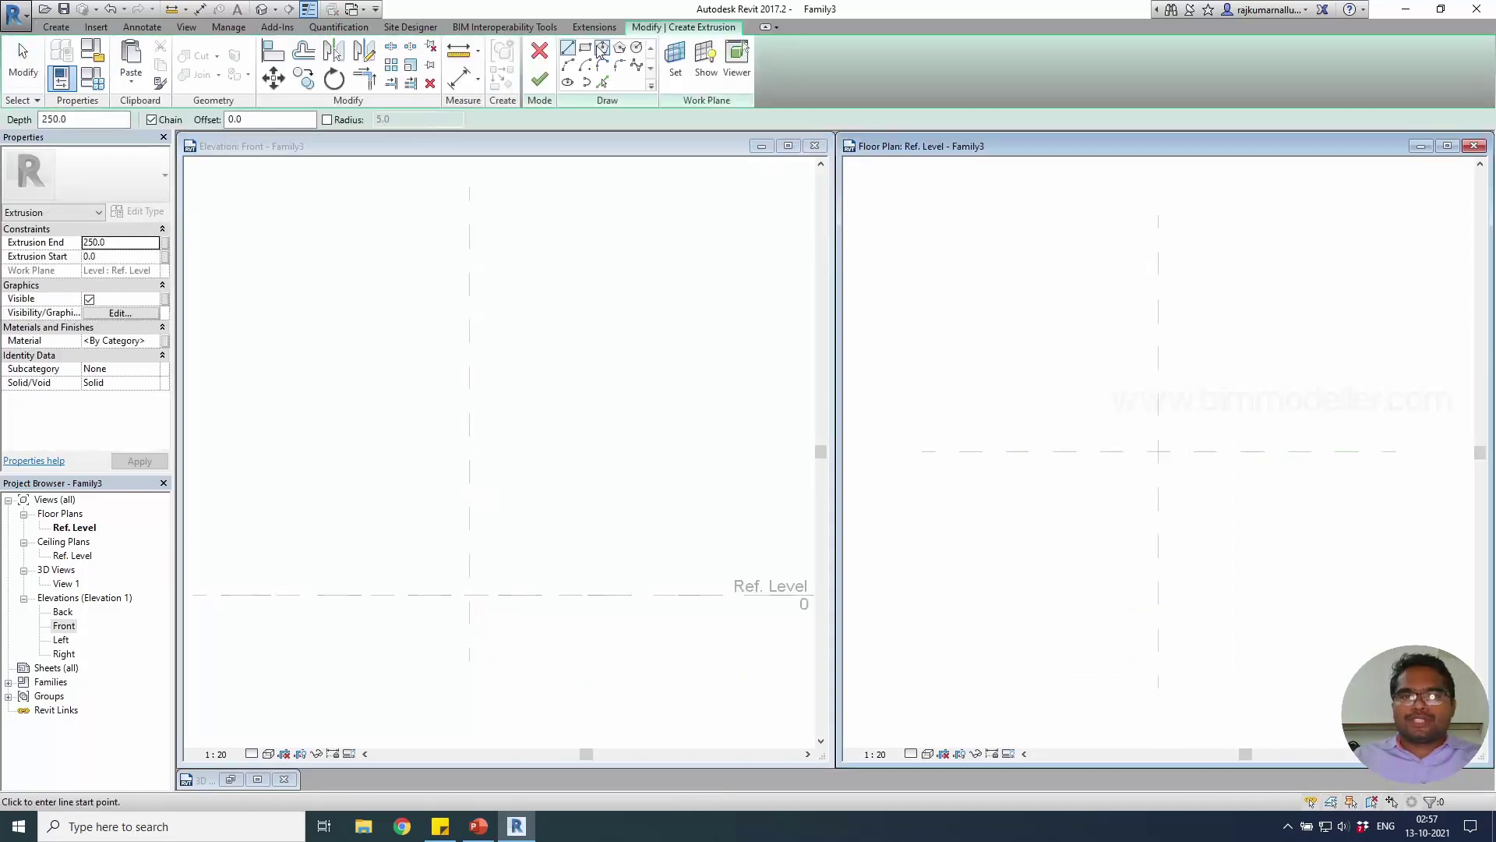
{"action": "left_click", "coordinate": [586, 48]}
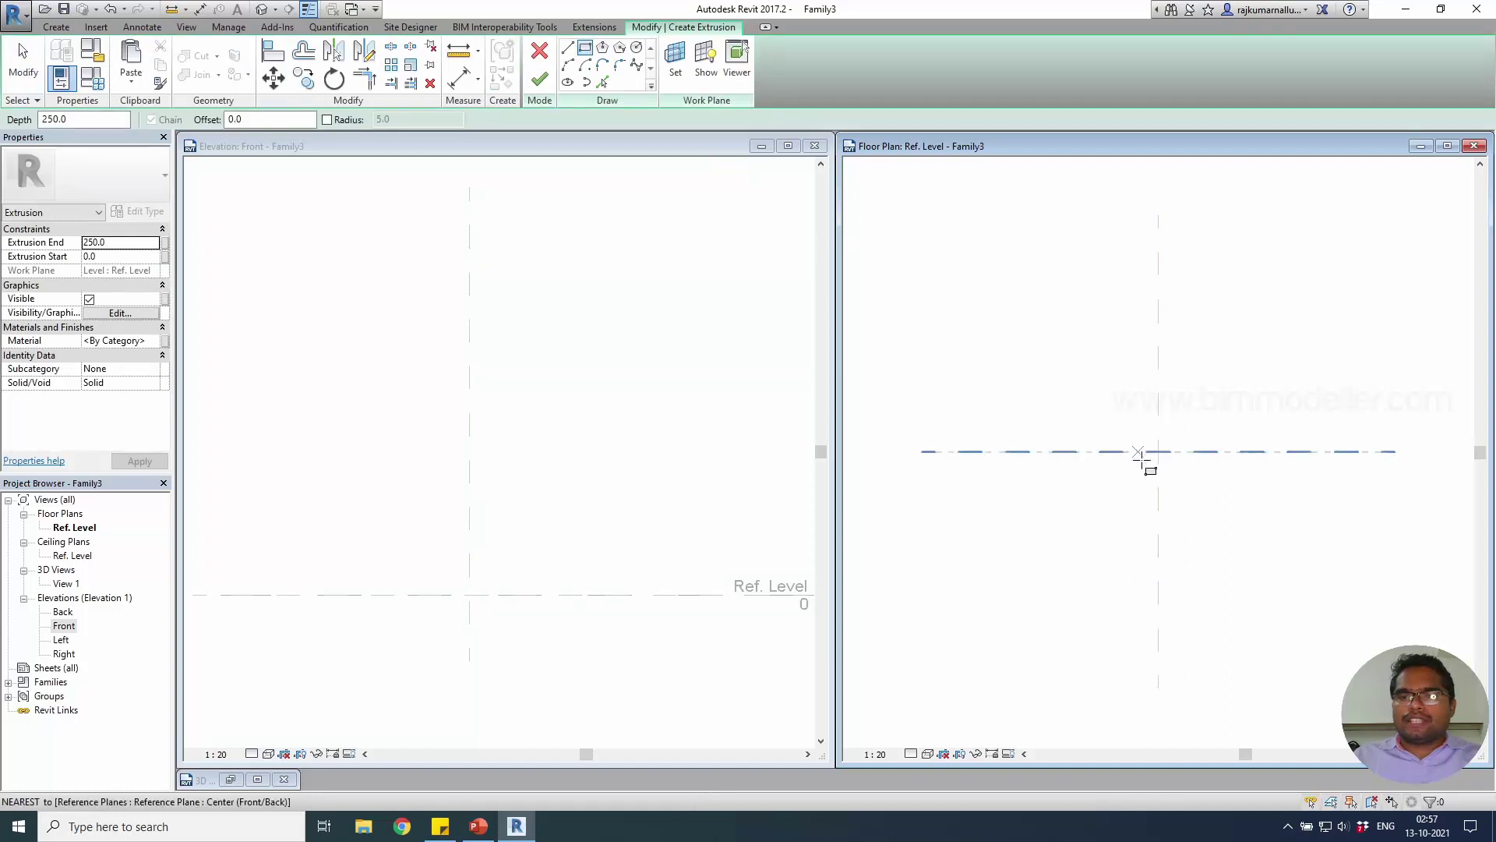
{"action": "left_click", "coordinate": [1114, 408]}
{"action": "key", "text": "Escape"}
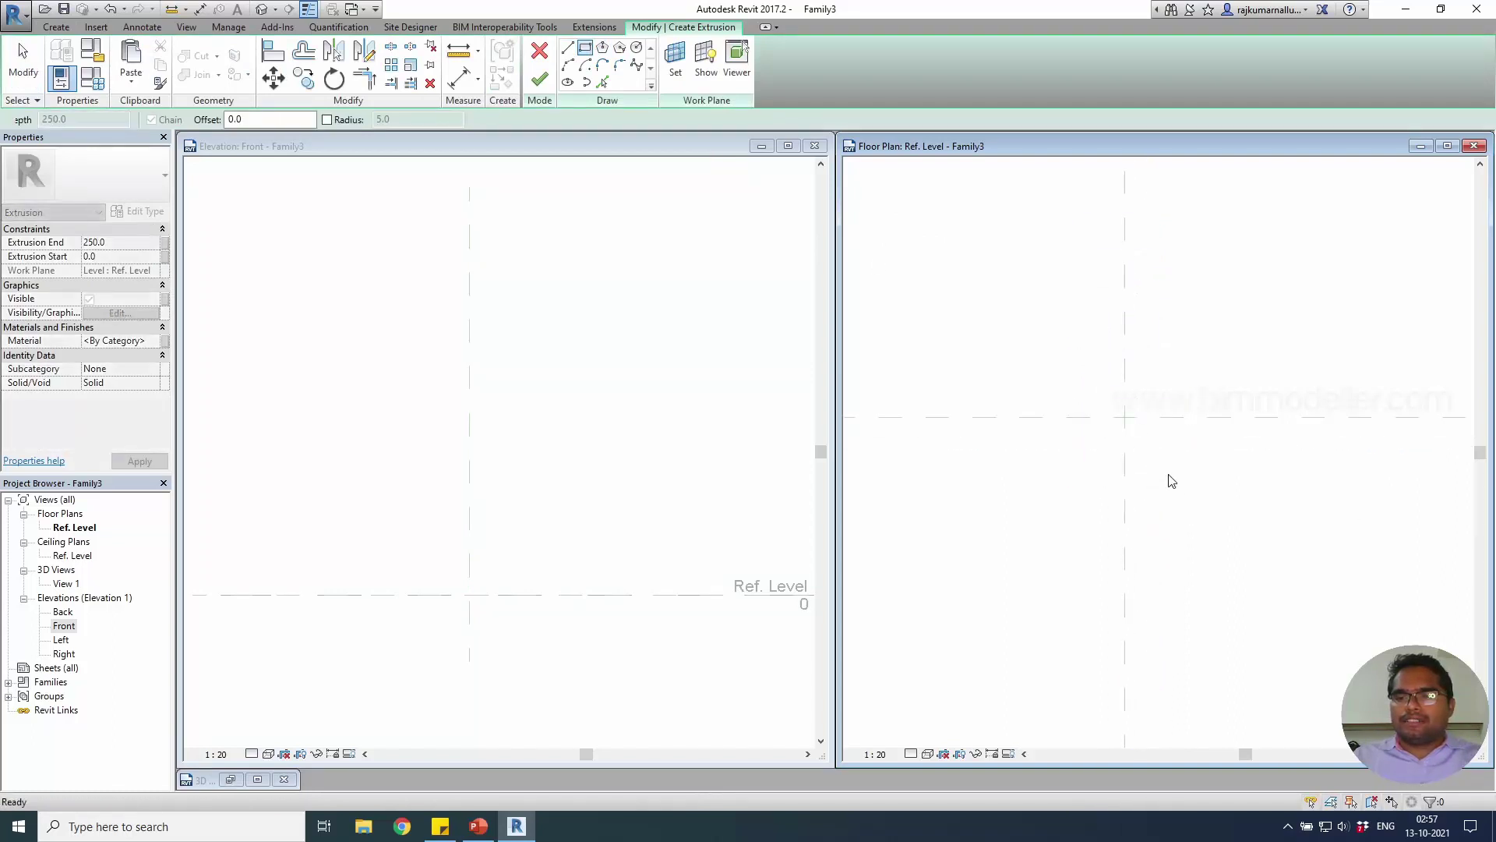
{"action": "left_click", "coordinate": [1093, 375]}
{"action": "left_click", "coordinate": [1181, 463]}
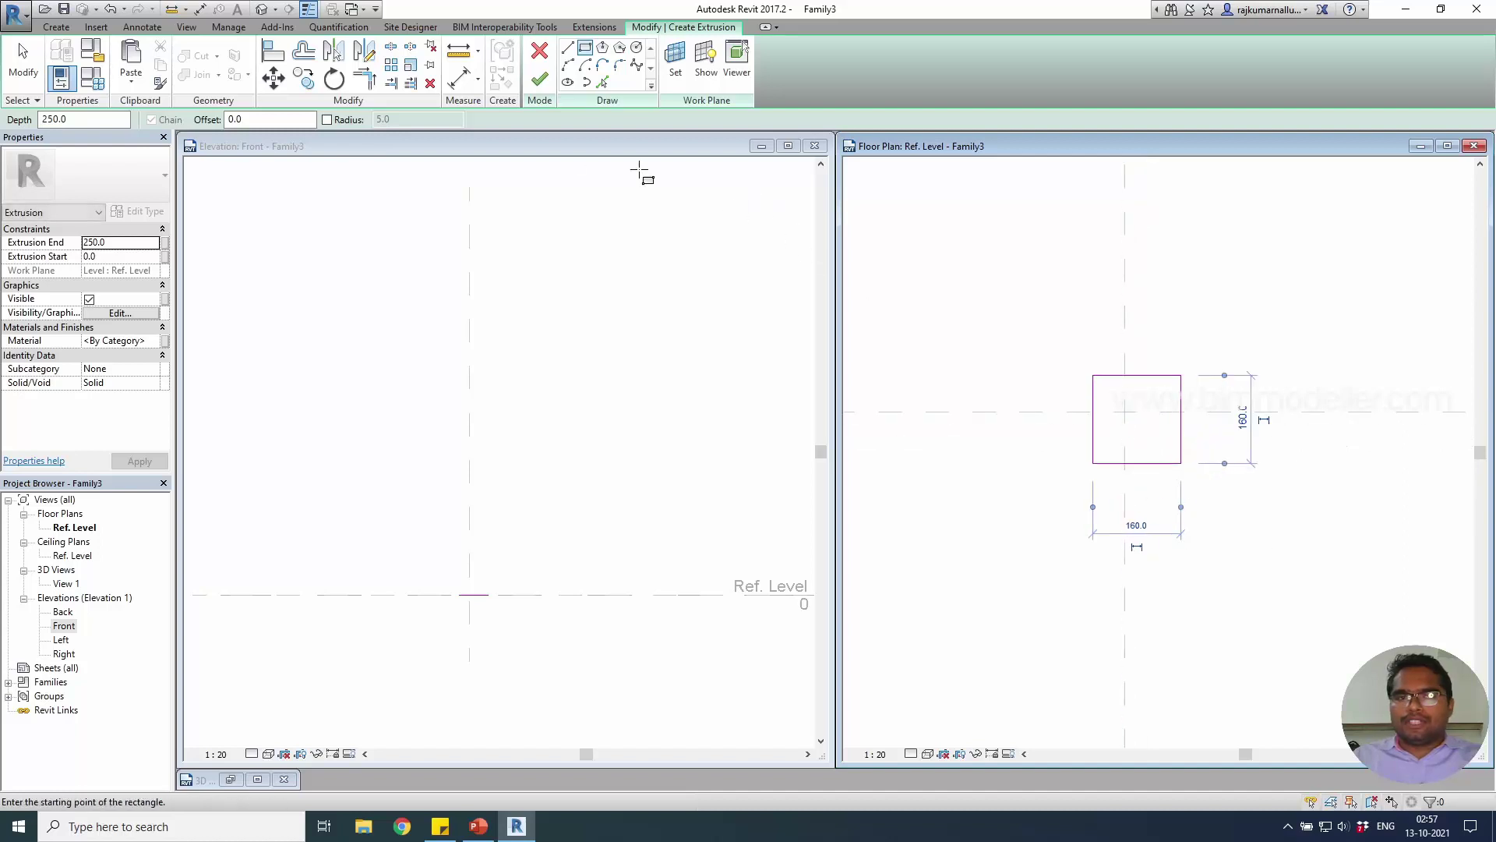
Centre the square on both reference planes with EQ dimensions horizontally and vertically.
{"action": "left_click", "coordinate": [458, 78]}
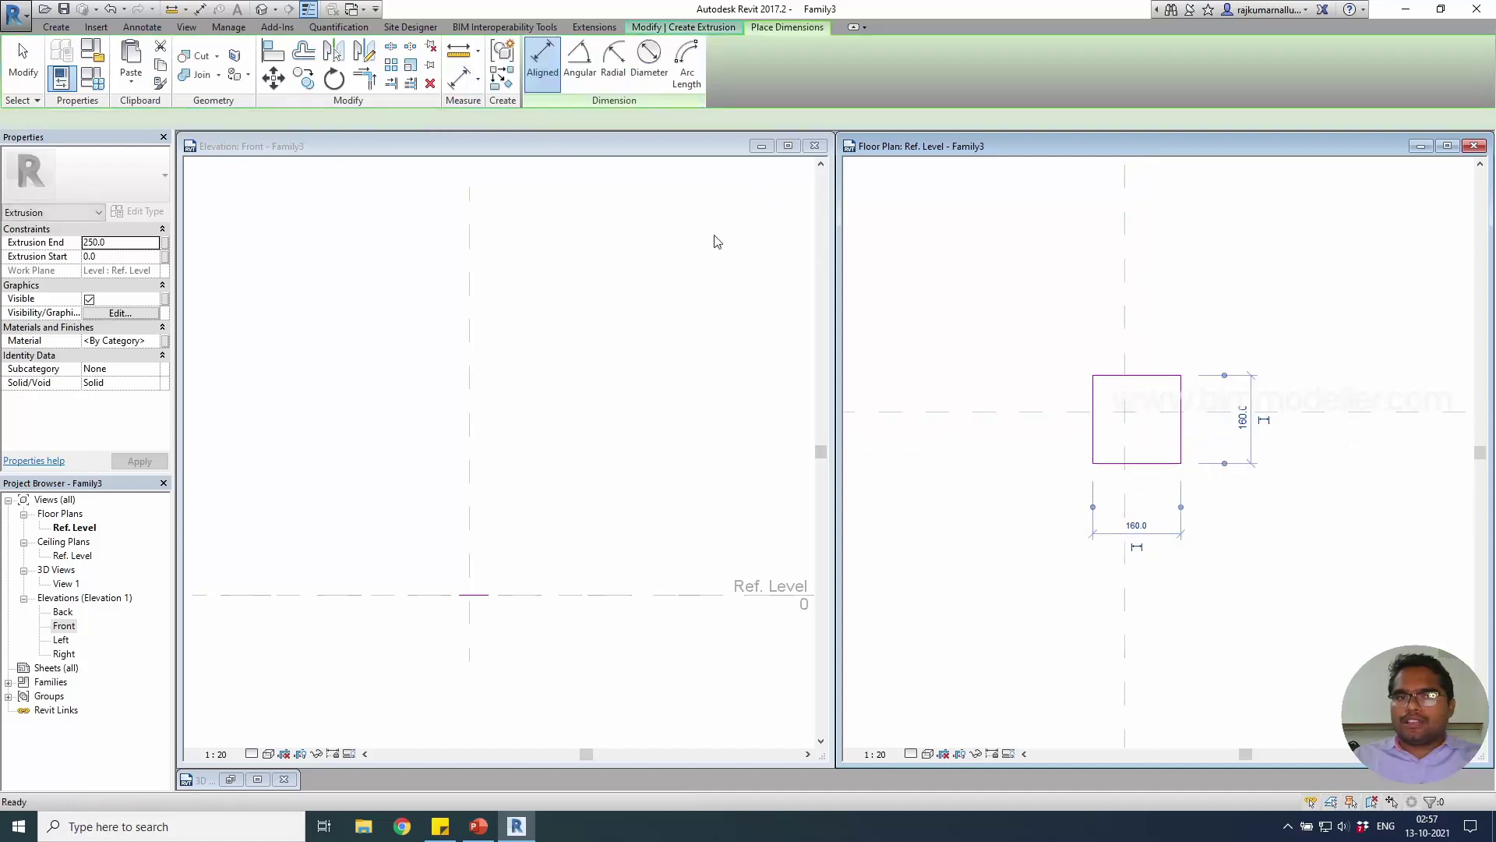
{"action": "left_click", "coordinate": [1113, 456]}
{"action": "left_click", "coordinate": [1124, 452]}
{"action": "left_click", "coordinate": [1181, 460]}
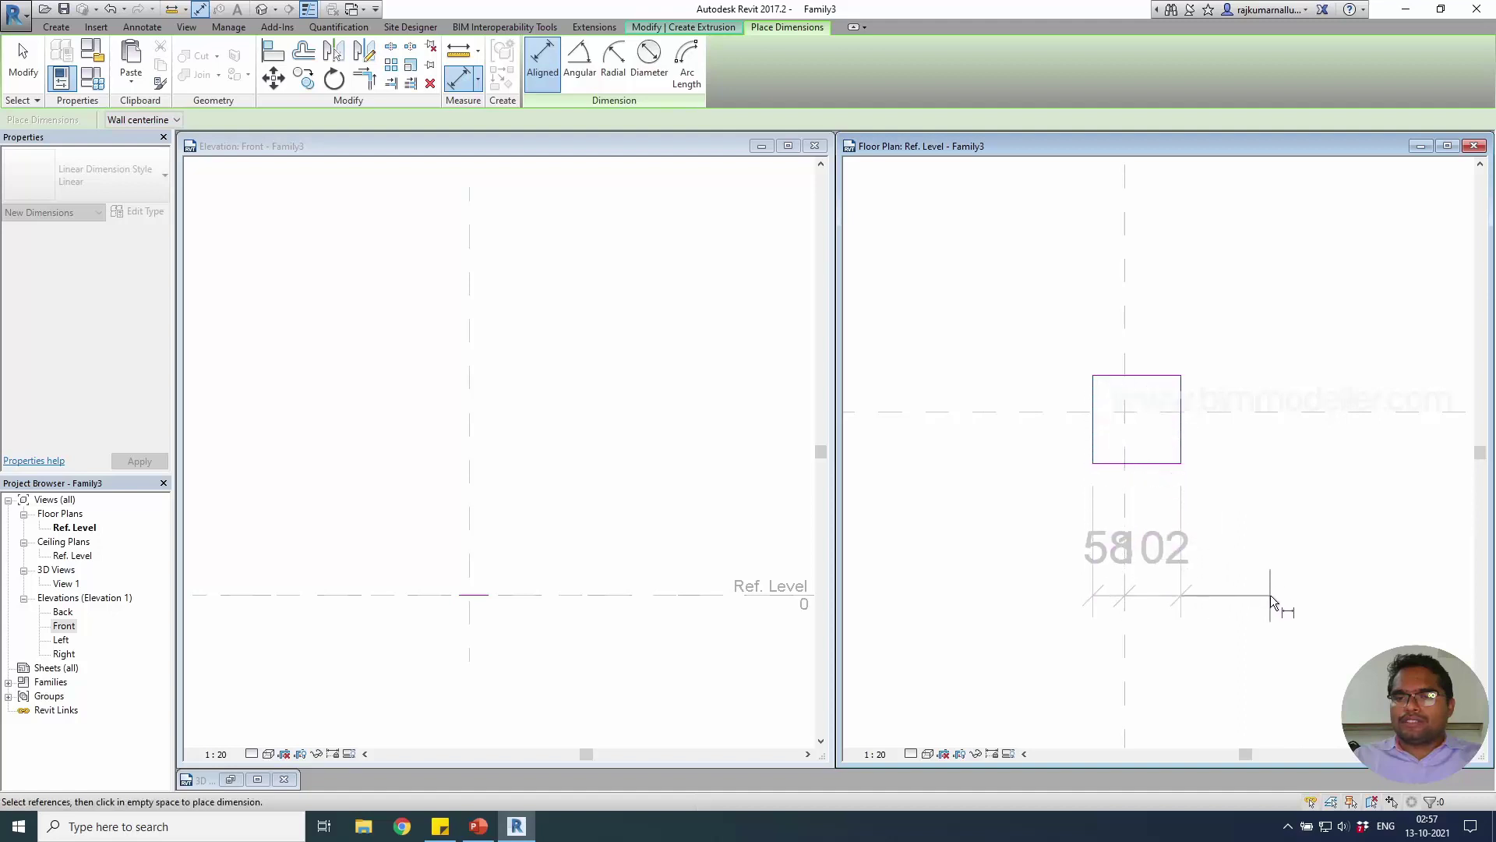
{"action": "left_click", "coordinate": [1270, 596]}
{"action": "left_click", "coordinate": [1150, 456]}
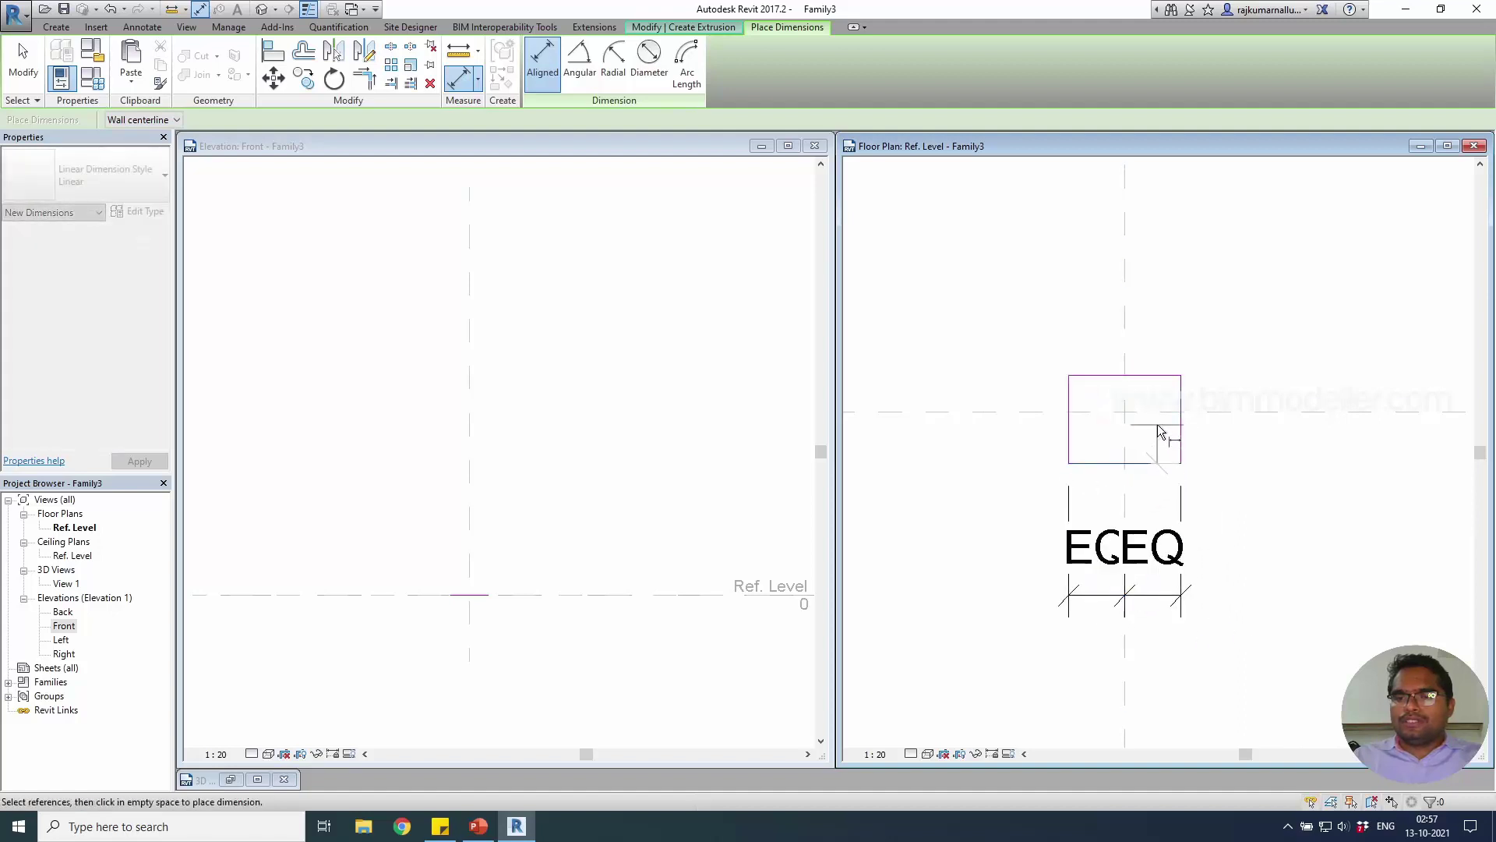
{"action": "left_click", "coordinate": [1161, 376]}
{"action": "left_click", "coordinate": [1161, 463]}
{"action": "left_click", "coordinate": [1161, 411]}
{"action": "left_click", "coordinate": [1235, 366]}
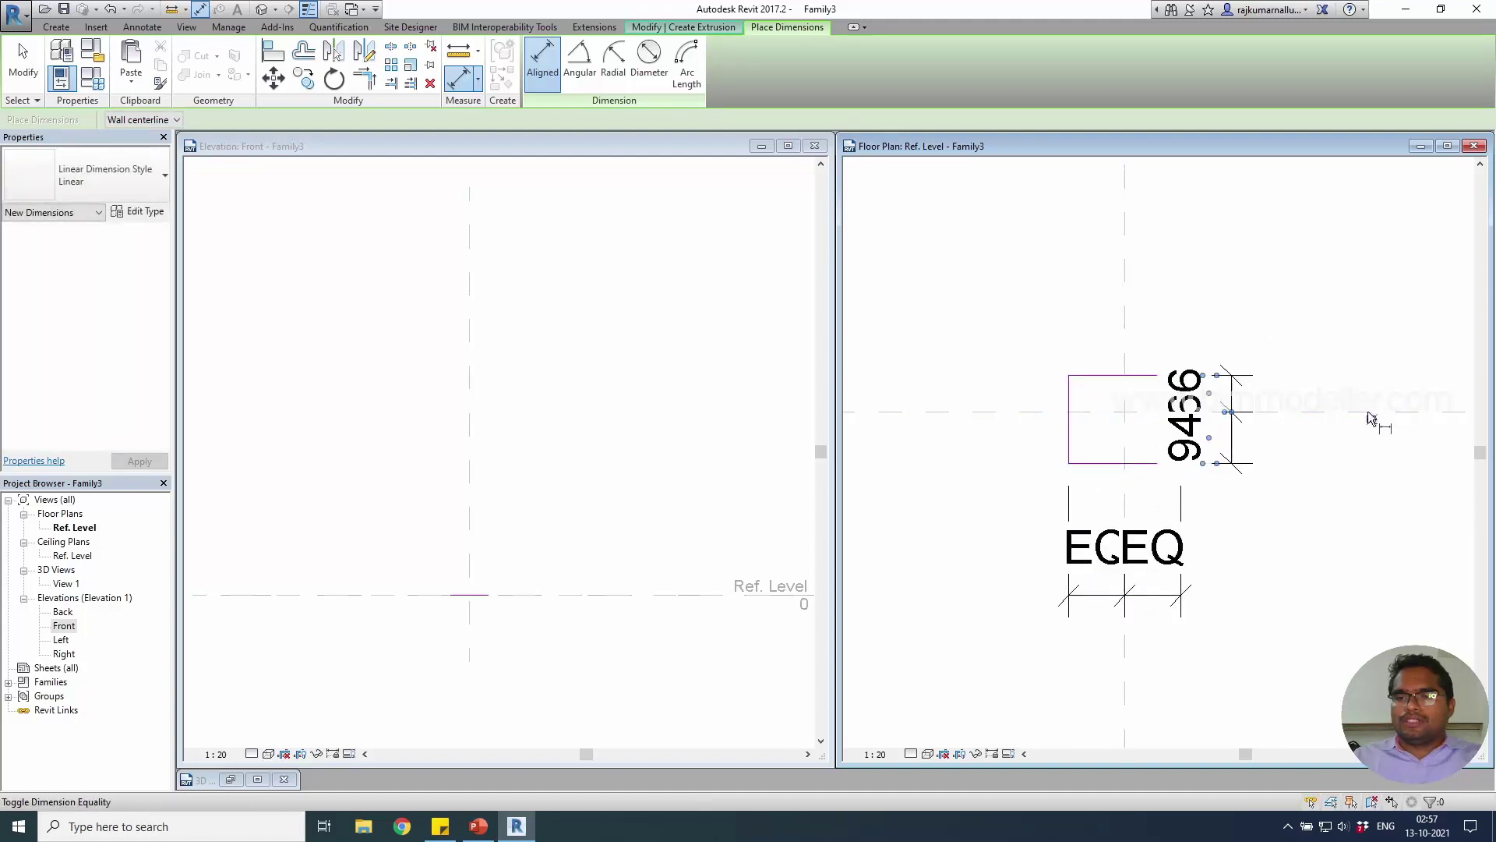
{"action": "left_click", "coordinate": [1209, 437]}
Add overall height and width dimensions to the square.
{"action": "left_click", "coordinate": [1086, 467]}
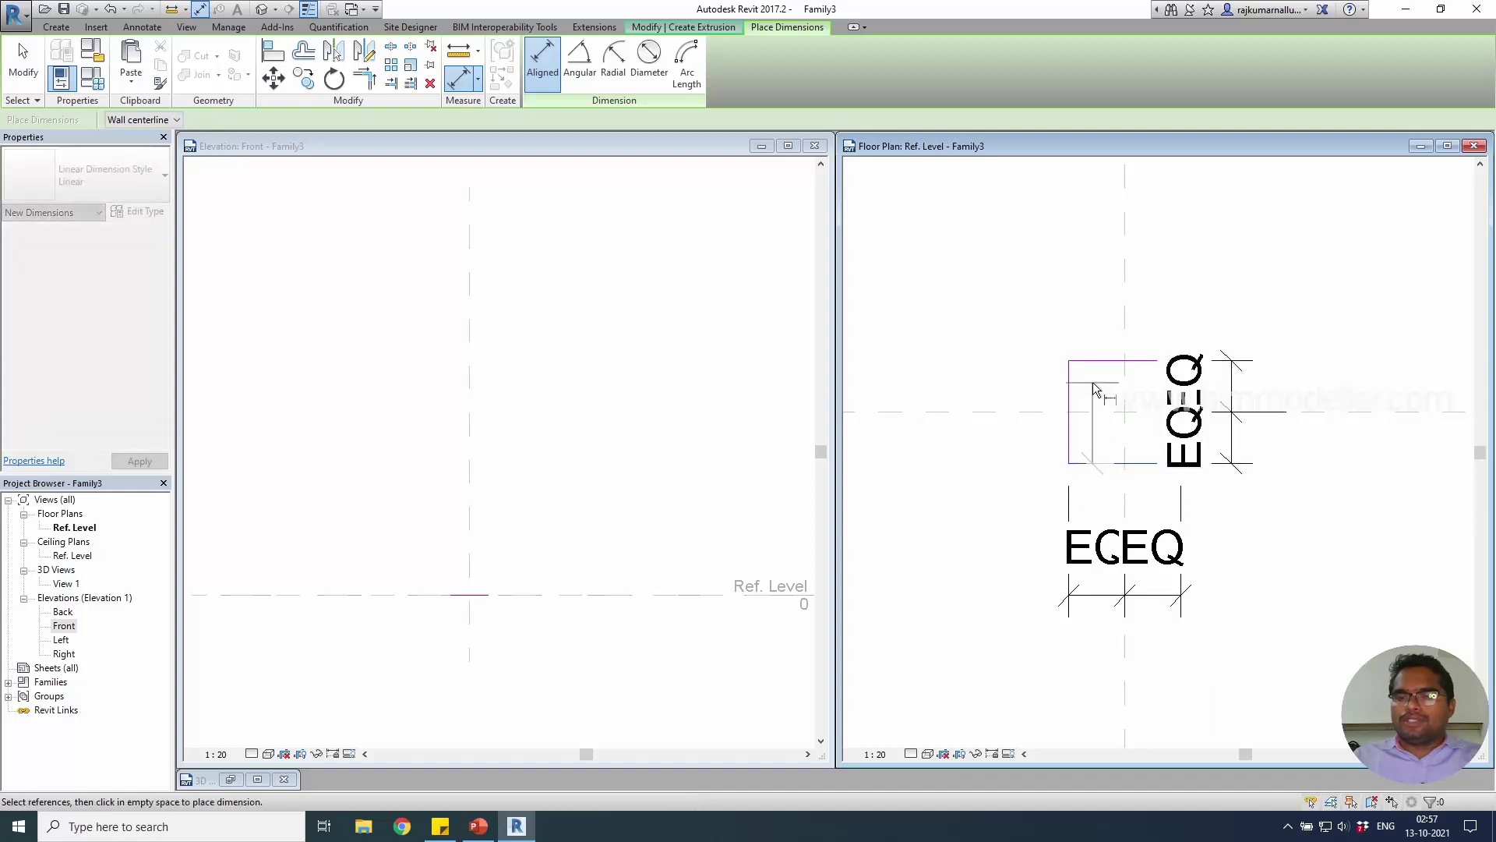
{"action": "left_click", "coordinate": [1087, 411]}
{"action": "left_click", "coordinate": [1005, 457]}
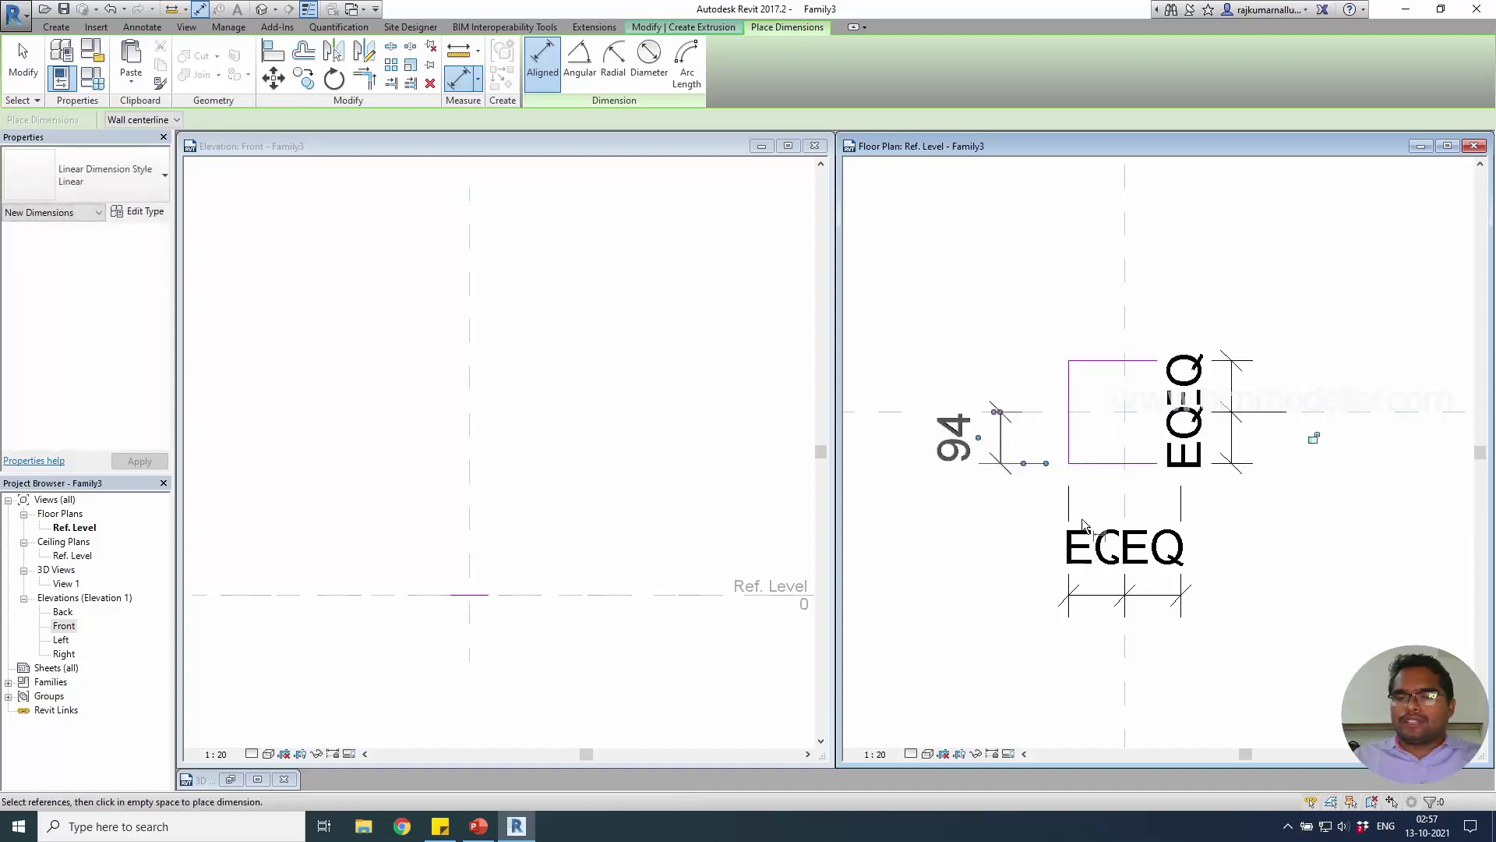
{"action": "left_click", "coordinate": [1068, 440]}
{"action": "left_click", "coordinate": [1124, 440]}
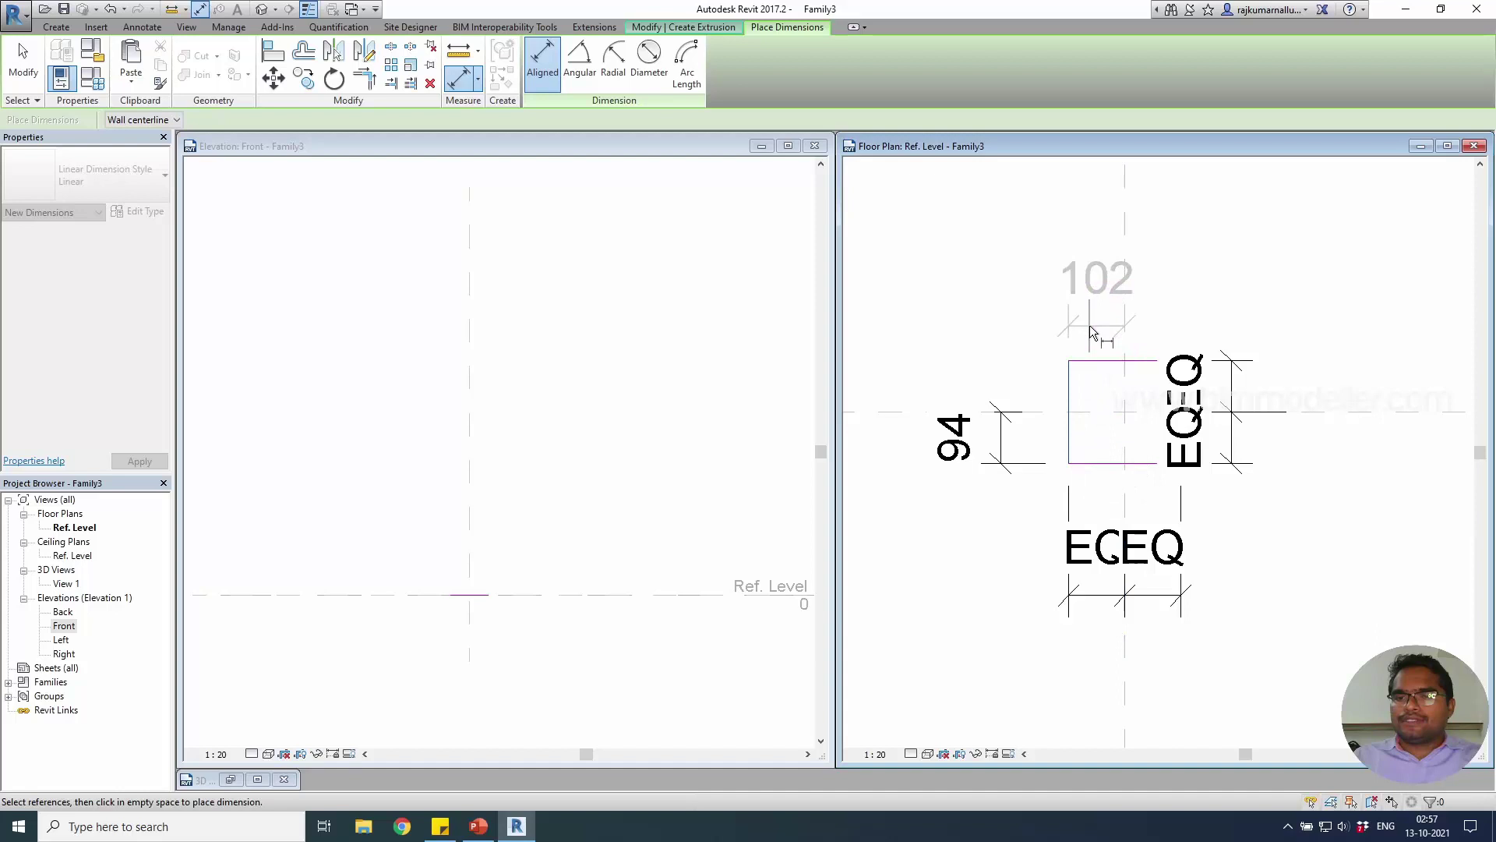
{"action": "left_click", "coordinate": [1091, 331]}
{"action": "key", "text": "Escape"}
{"action": "key", "text": "Escape"}
Set the square's width and height dimensions to 50.
{"action": "left_click", "coordinate": [1068, 411]}
{"action": "left_click", "coordinate": [1087, 290]}
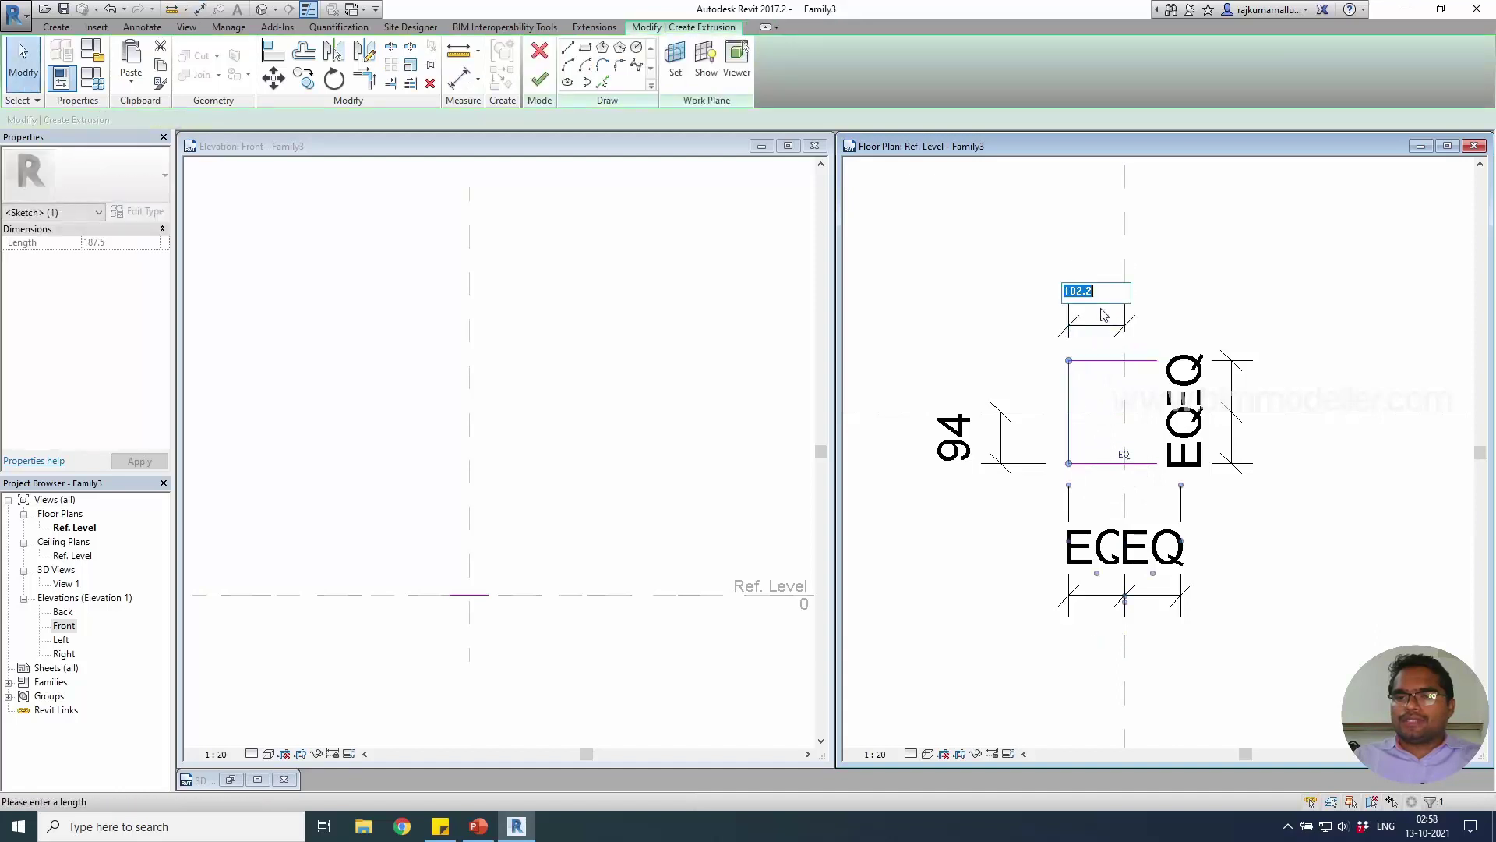
{"action": "type", "text": "50"}
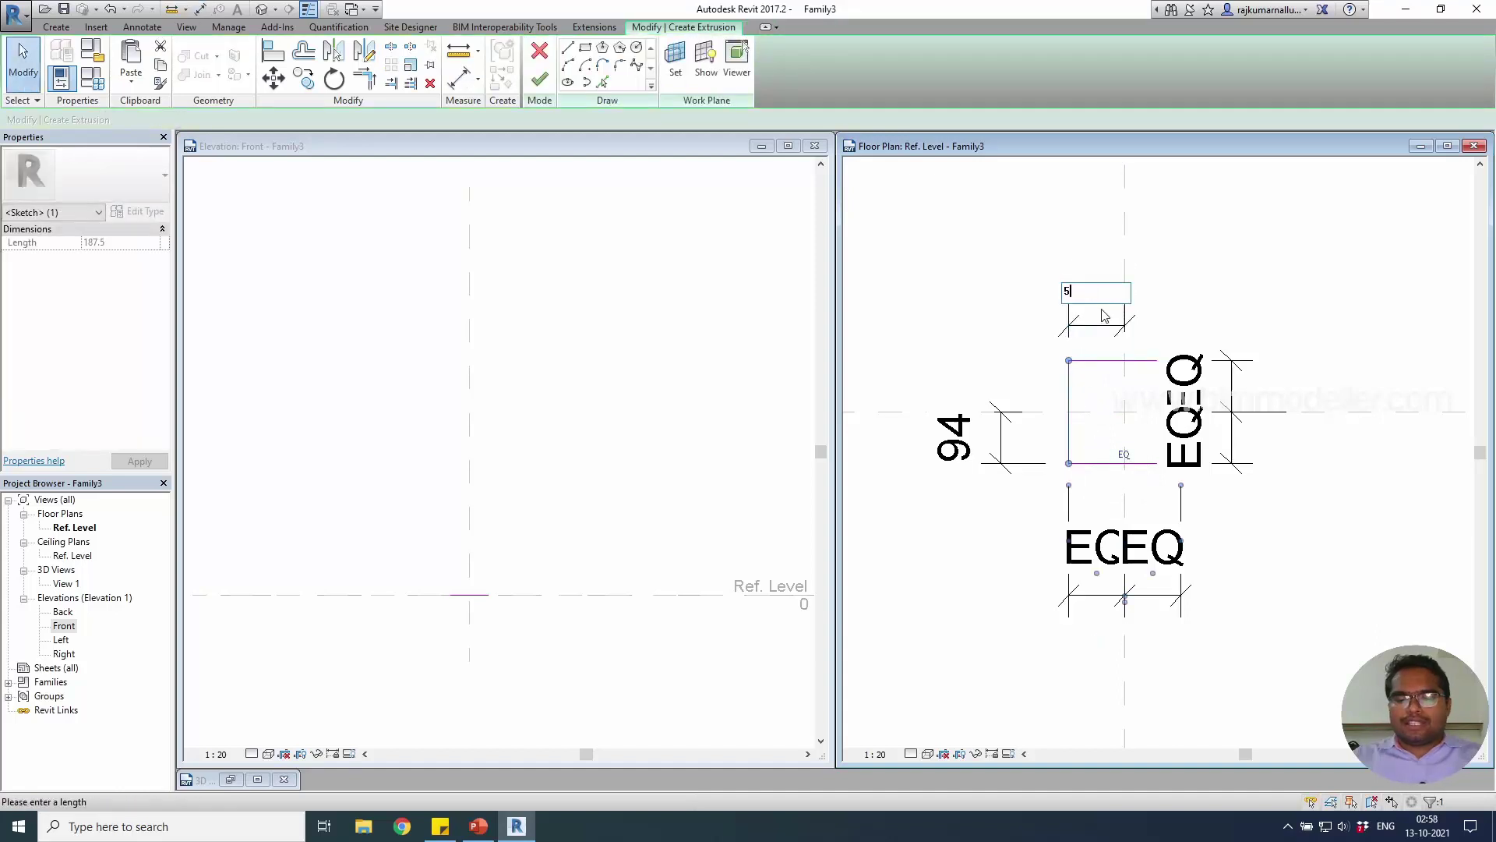
{"action": "key", "text": "Return"}
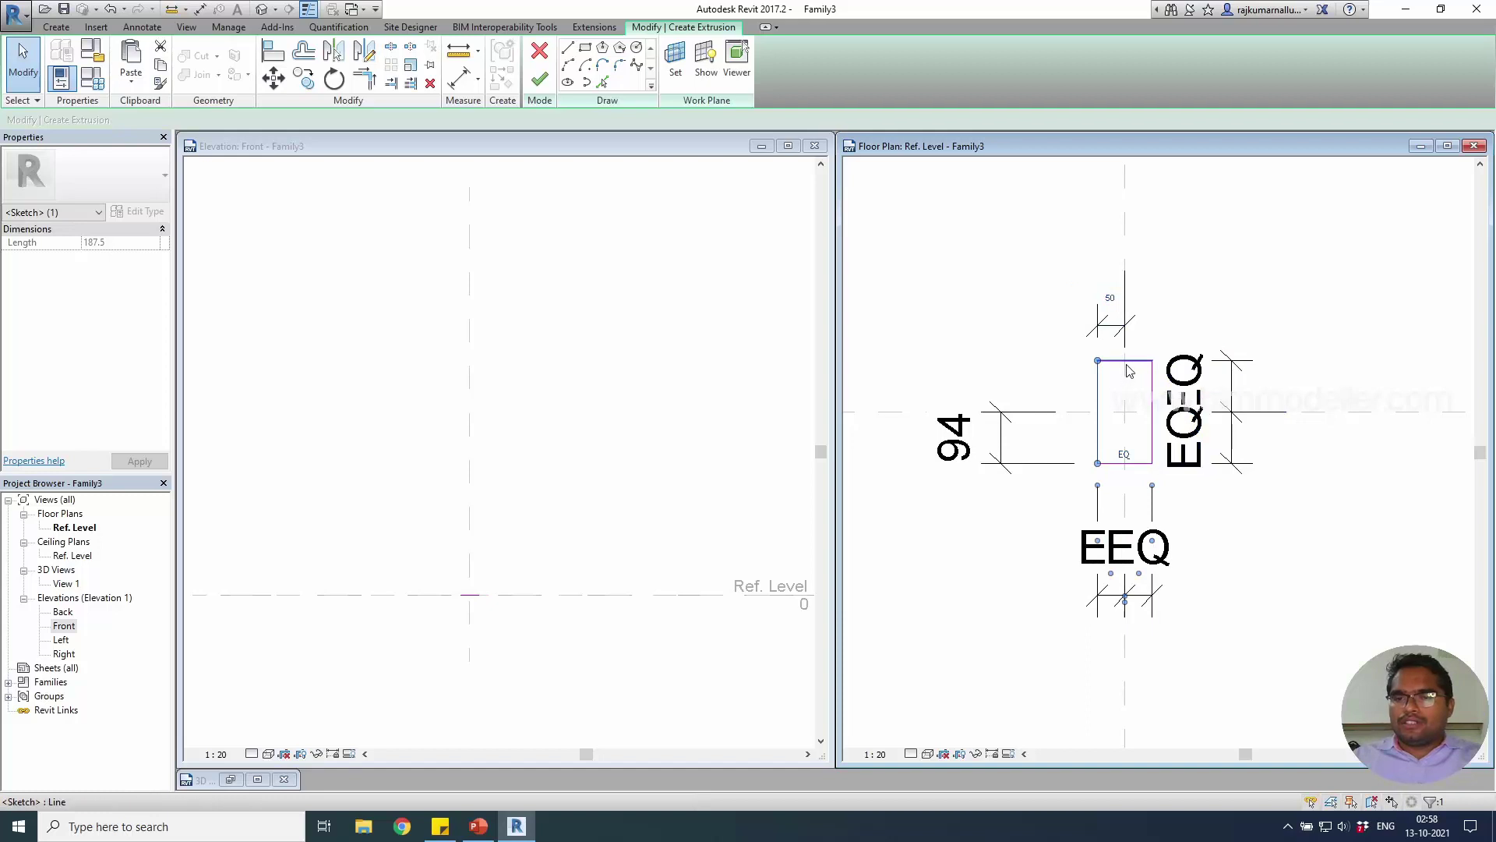
{"action": "left_click", "coordinate": [970, 444]}
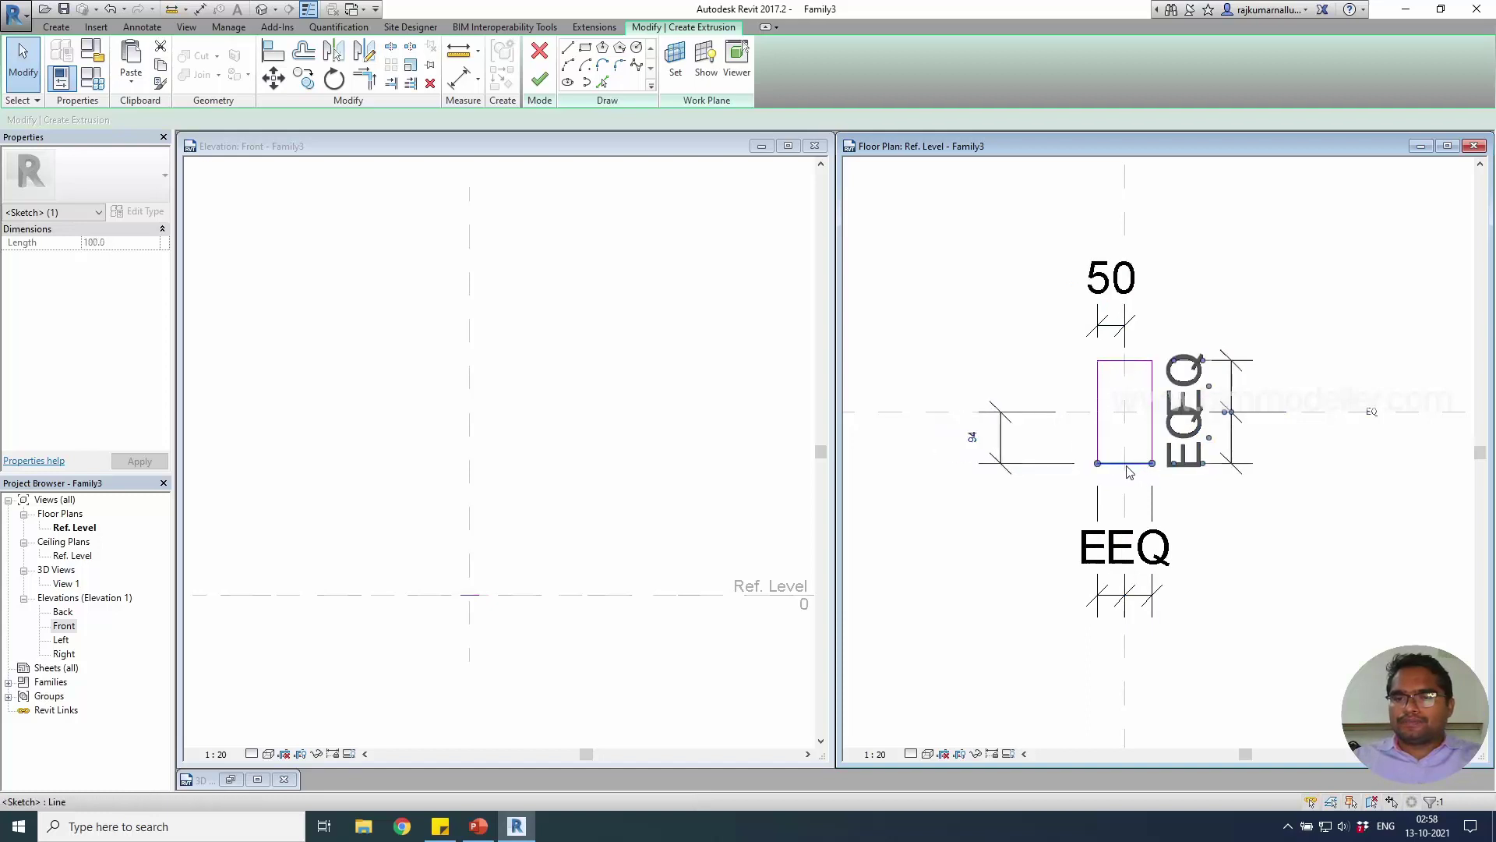
{"action": "type", "text": "50"}
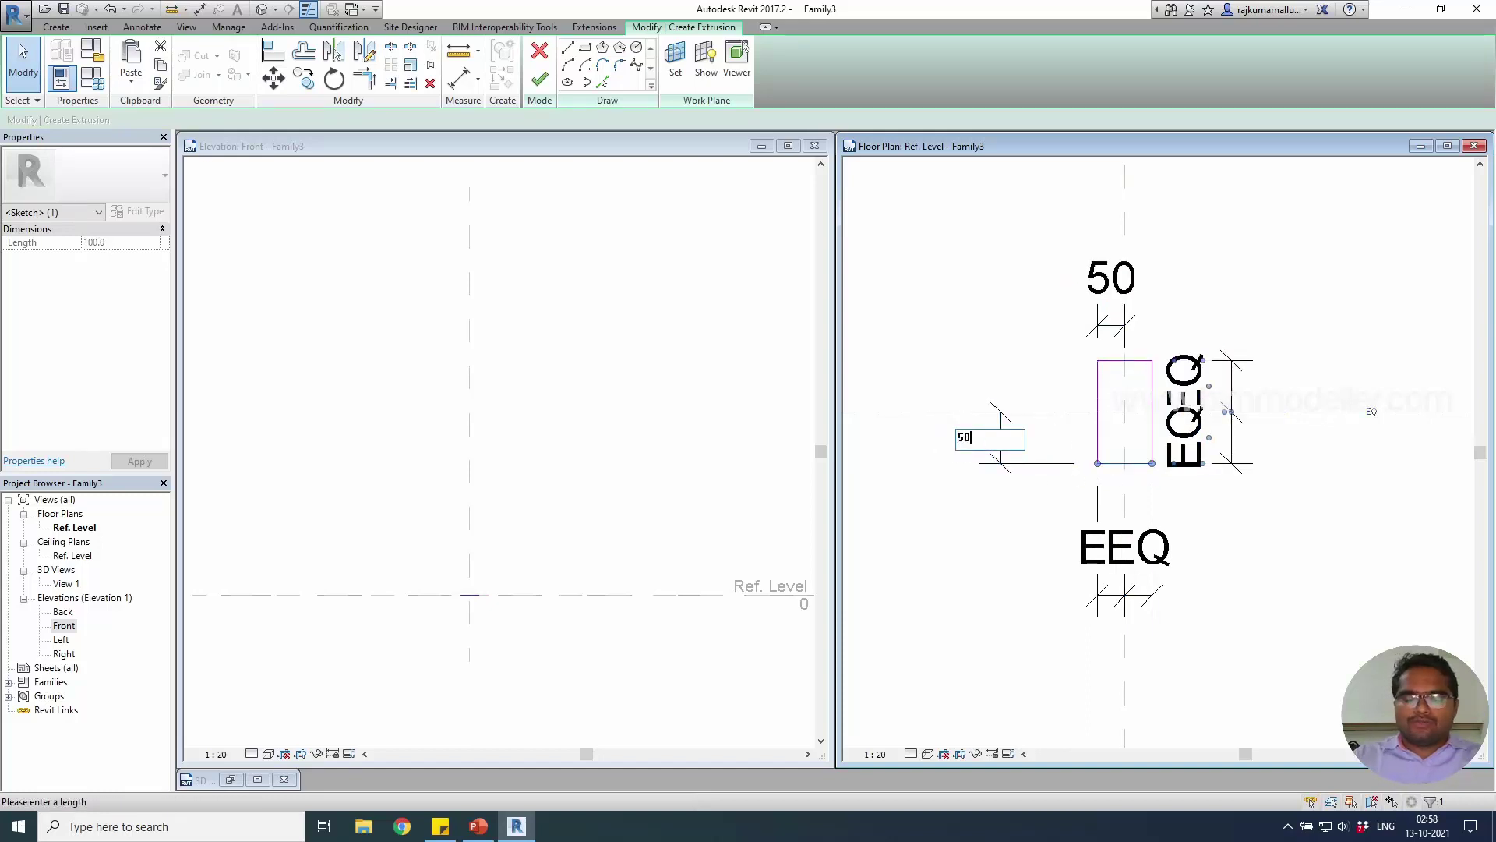
{"action": "key", "text": "Return"}
{"action": "left_click", "coordinate": [1253, 527]}
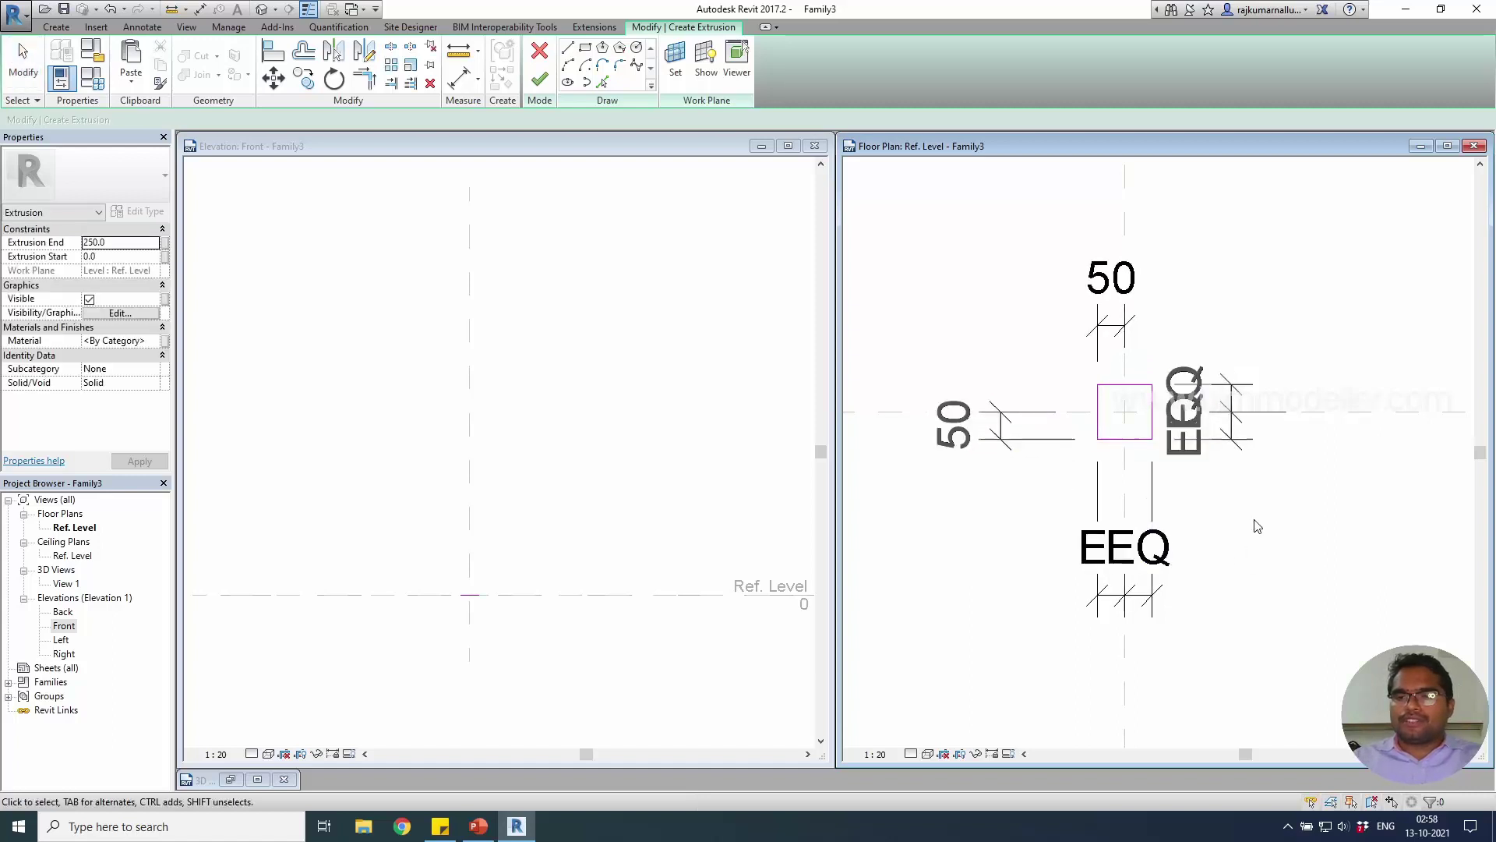
Finish the extrusion and set its Extrusion End to 25 in the front elevation.
{"action": "left_click", "coordinate": [539, 79]}
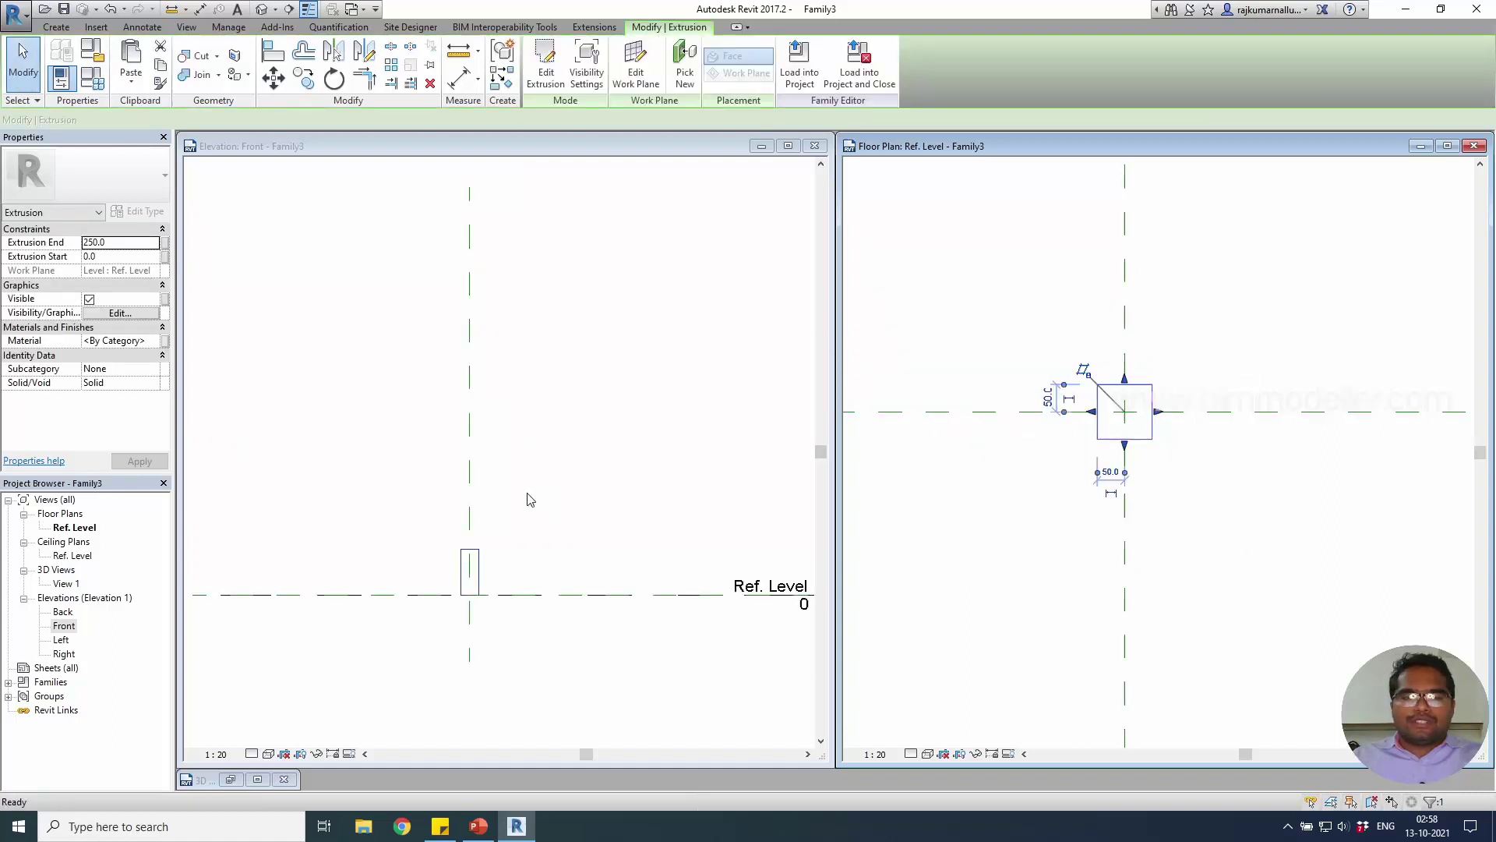
{"action": "left_click", "coordinate": [499, 545]}
{"action": "scroll", "coordinate": [465, 598], "scroll_direction": "up", "scroll_amount": 3}
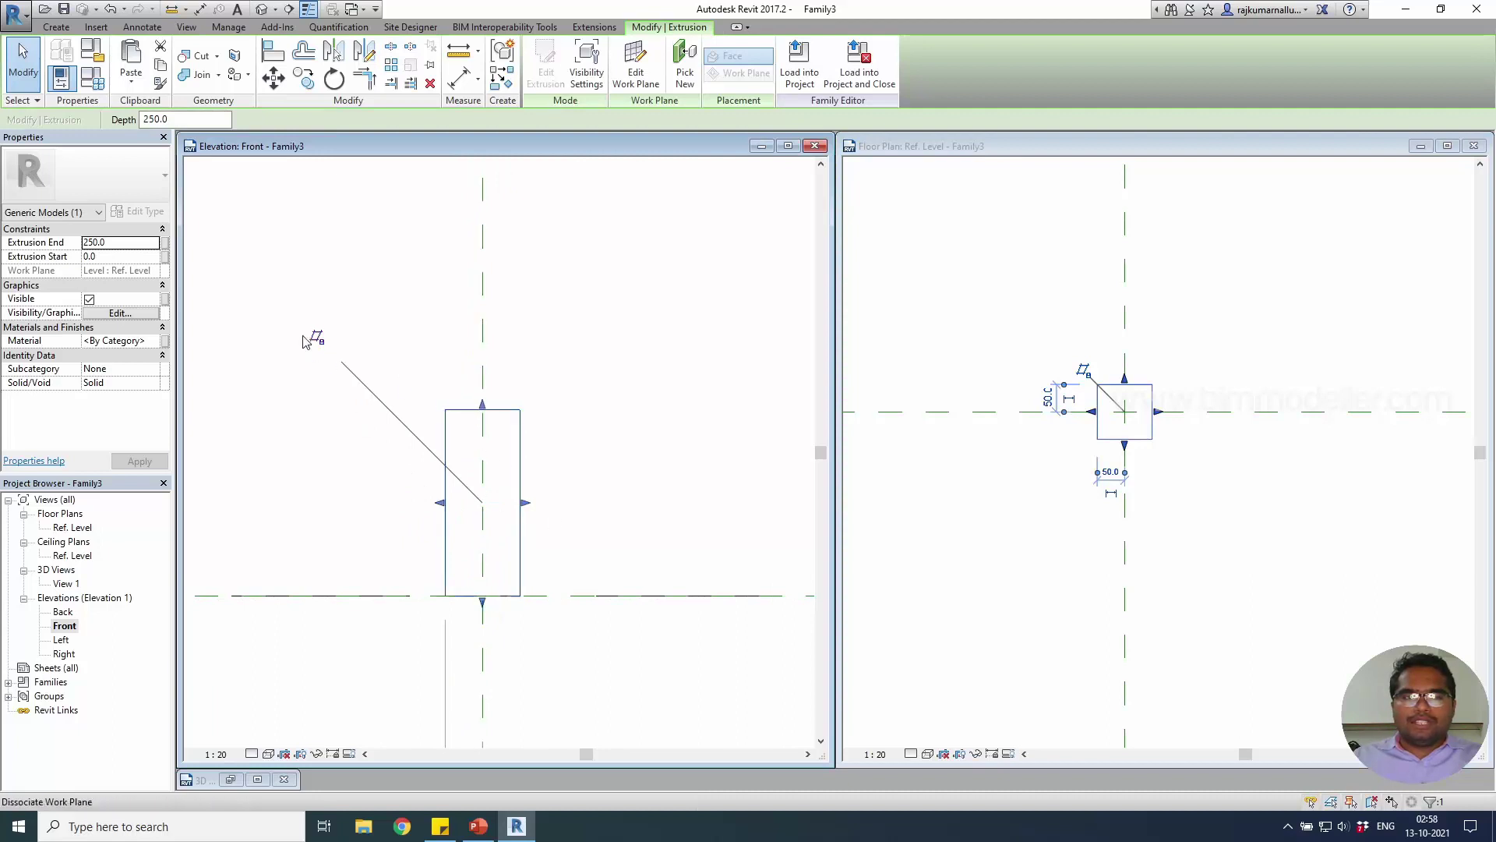
{"action": "left_click", "coordinate": [142, 257]}
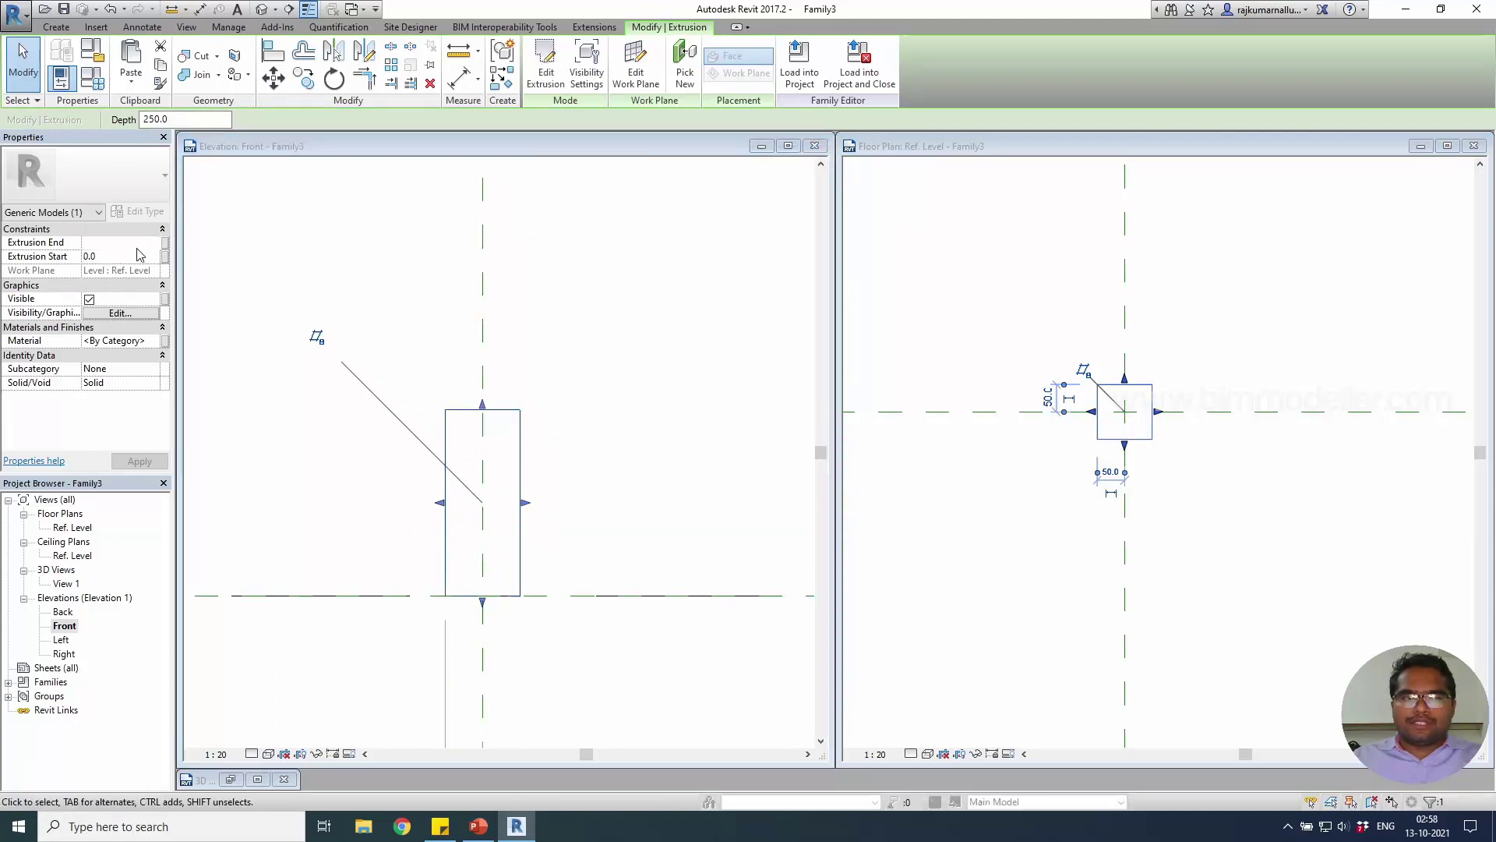
{"action": "type", "text": "25"}
{"action": "key", "text": "Return"}
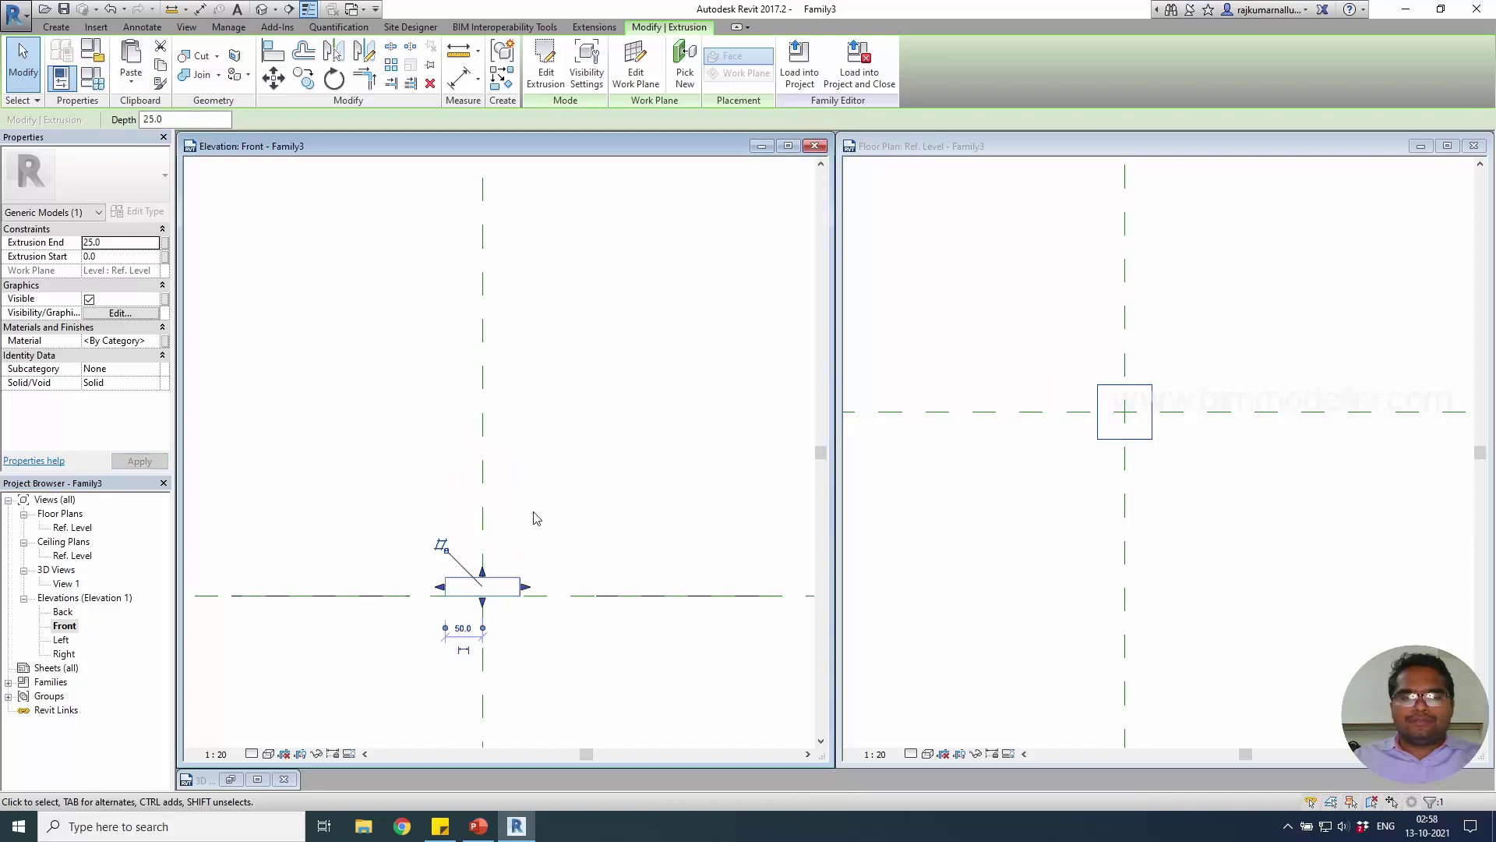
{"action": "middle_click_drag", "start_coordinate": [497, 636], "coordinate": [551, 568]}
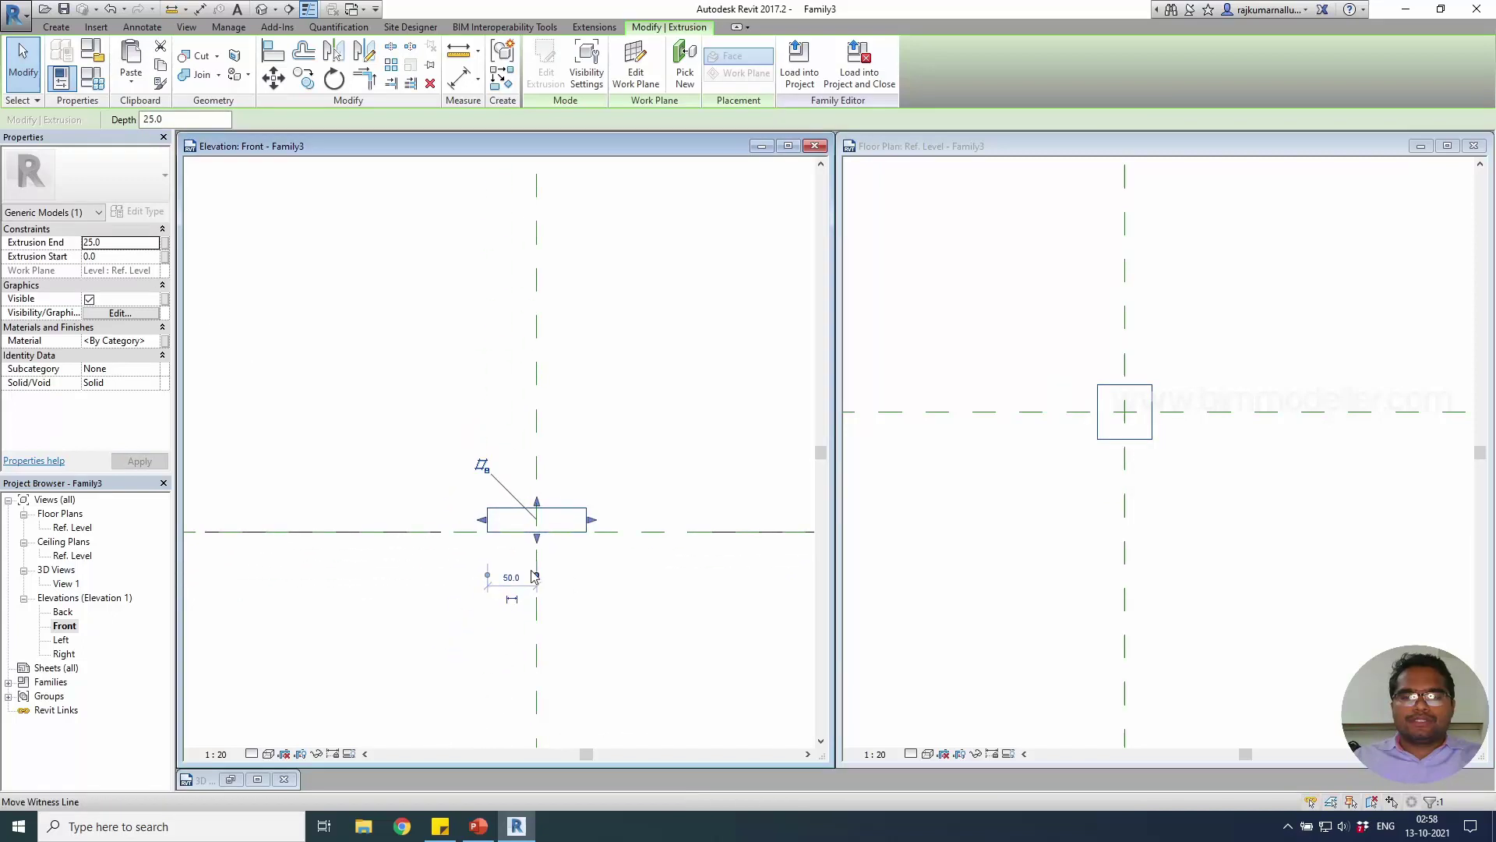
{"action": "left_click", "coordinate": [985, 553]}
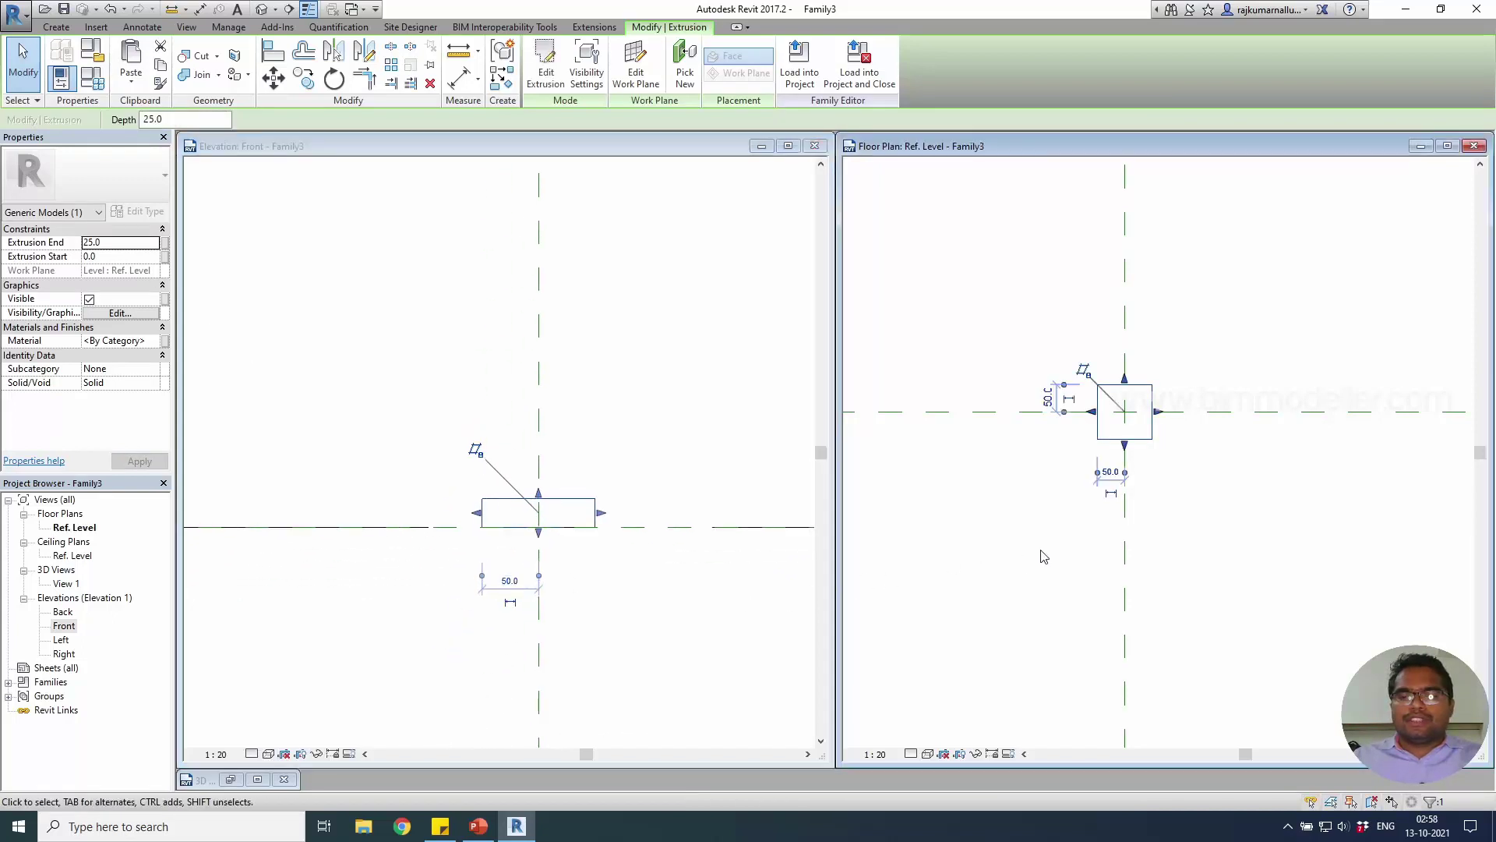
Start a blend using the square extrusion outline as its base via Pick Lines and Tab.
{"action": "left_click", "coordinate": [1044, 556]}
{"action": "left_click", "coordinate": [56, 26]}
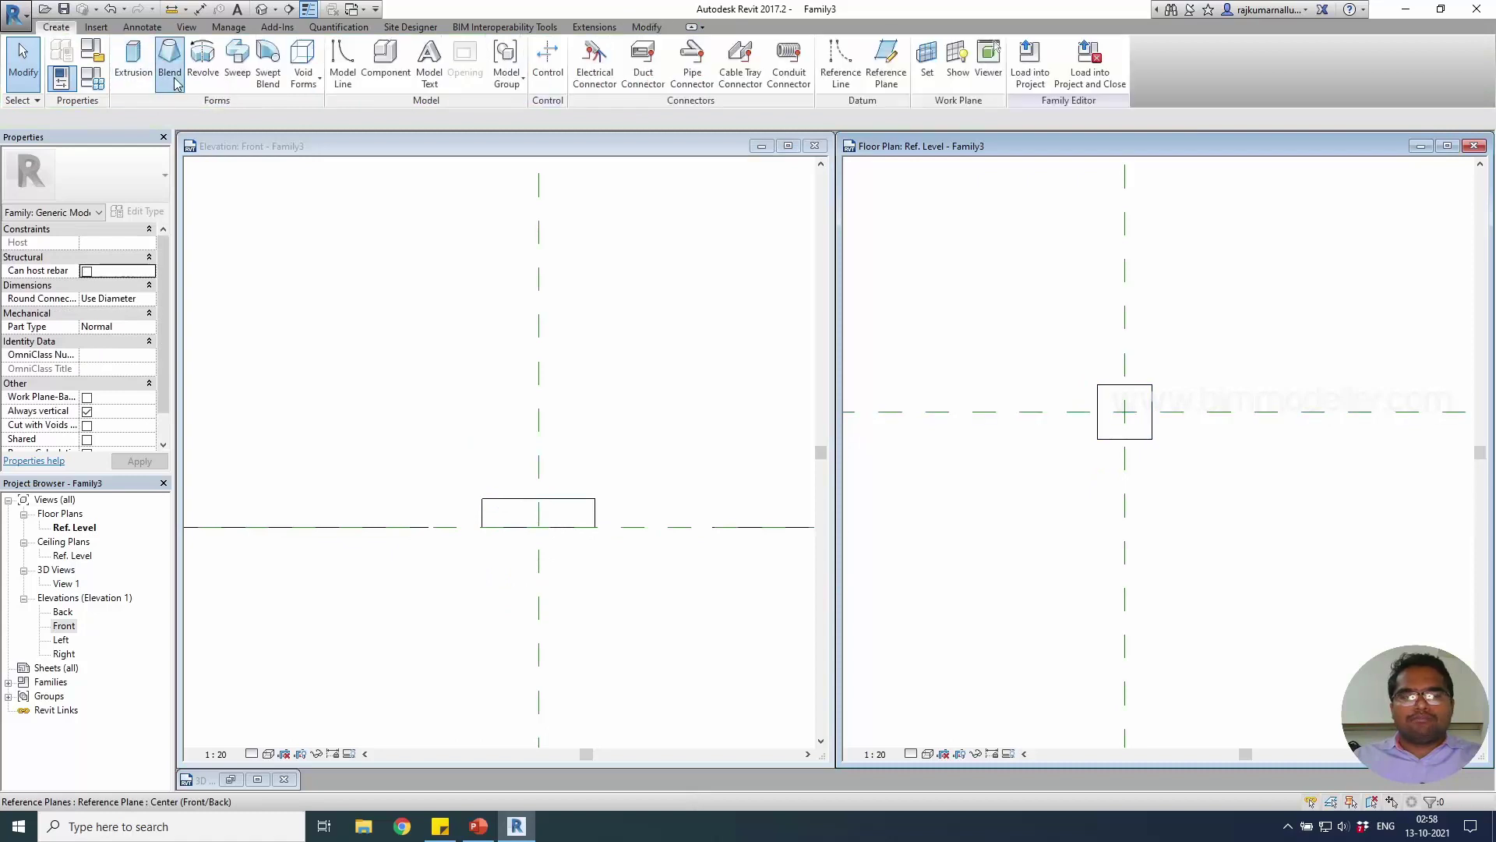
{"action": "left_click", "coordinate": [170, 66]}
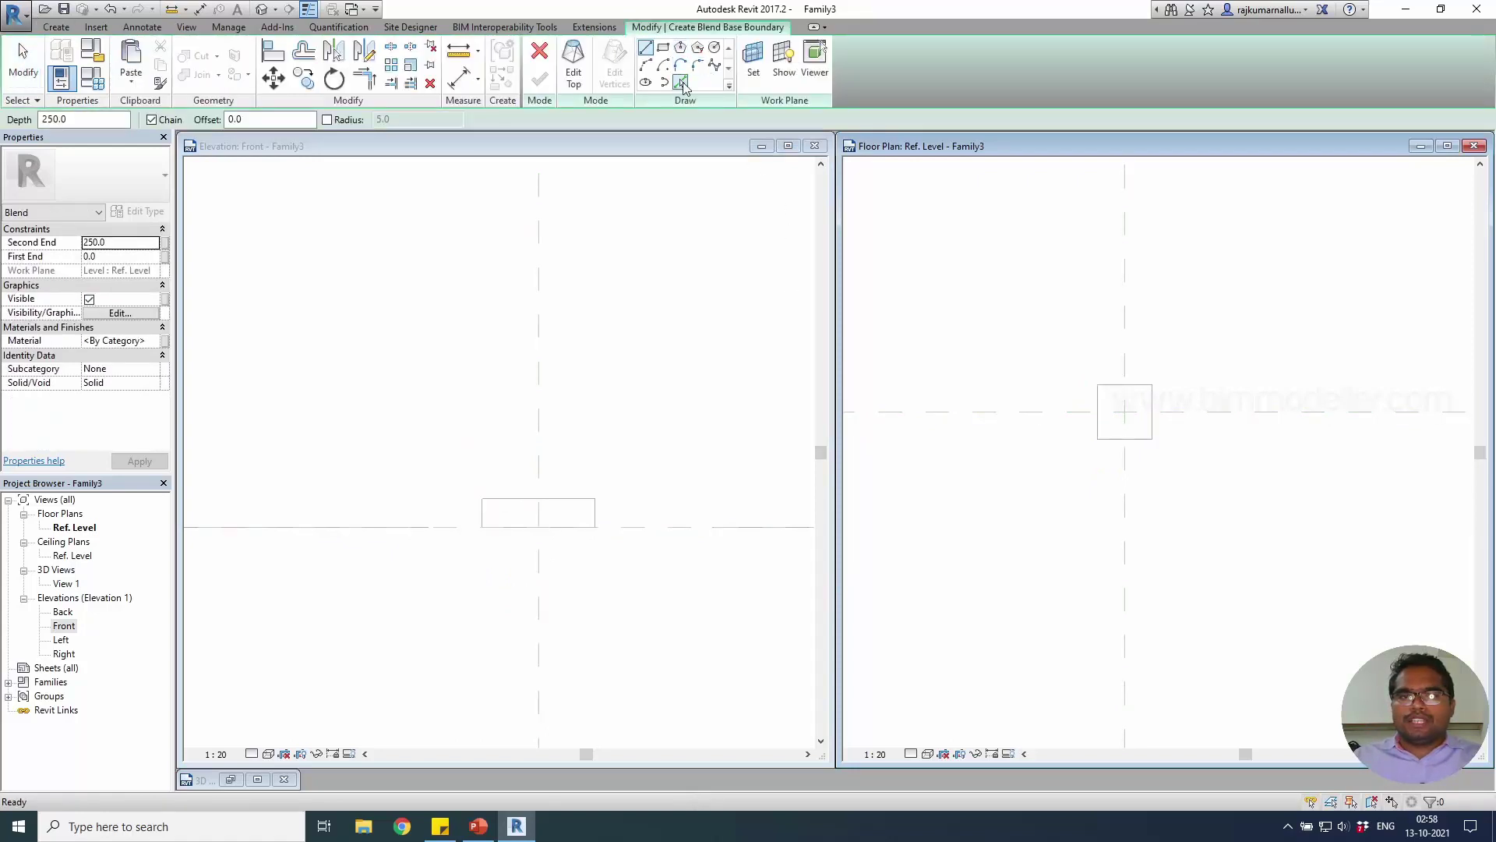
{"action": "left_click", "coordinate": [681, 82]}
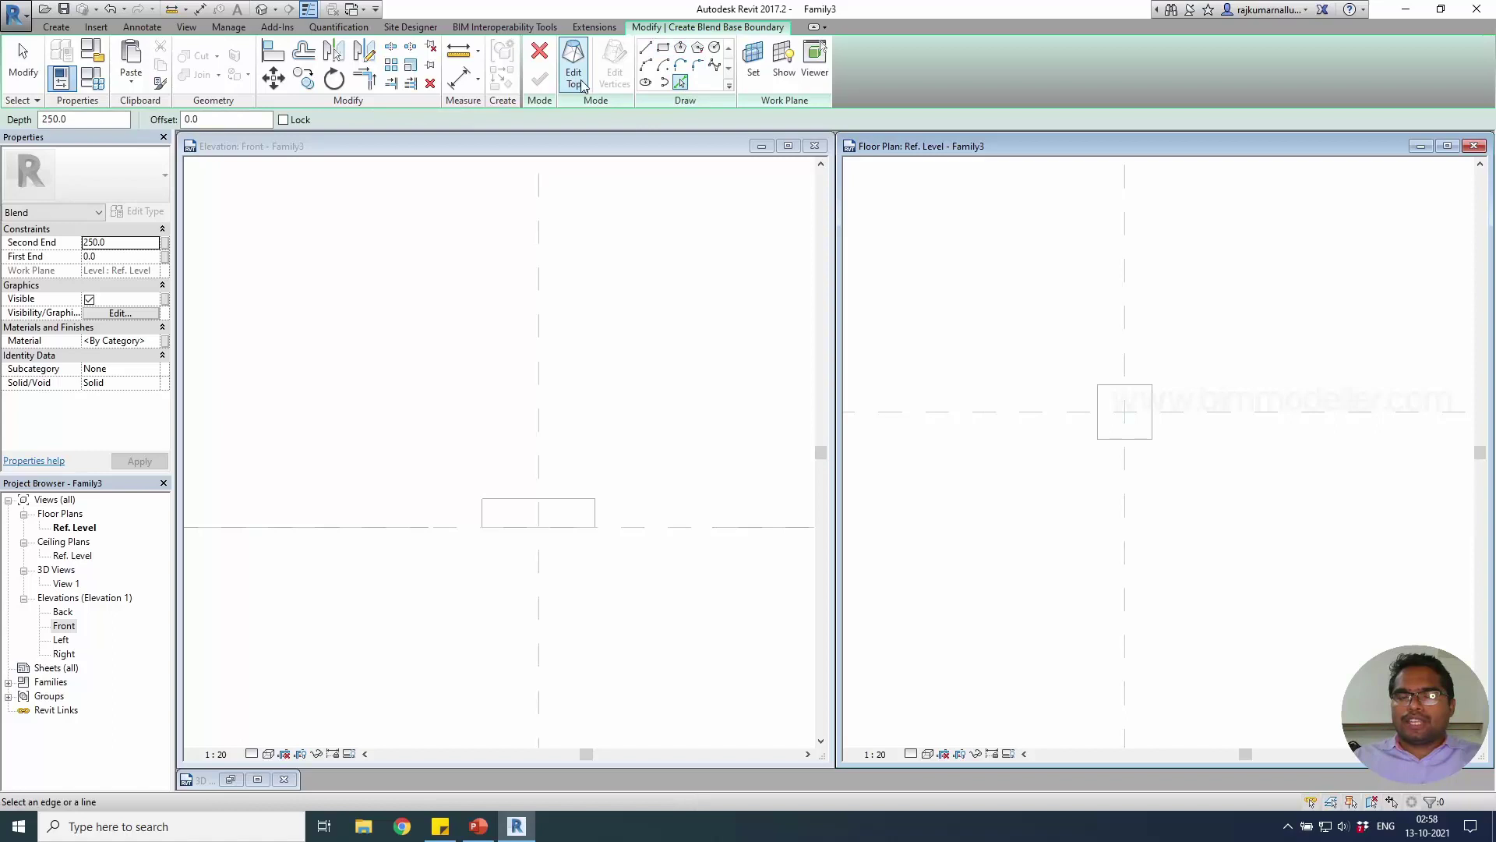
{"action": "key", "text": "Tab"}
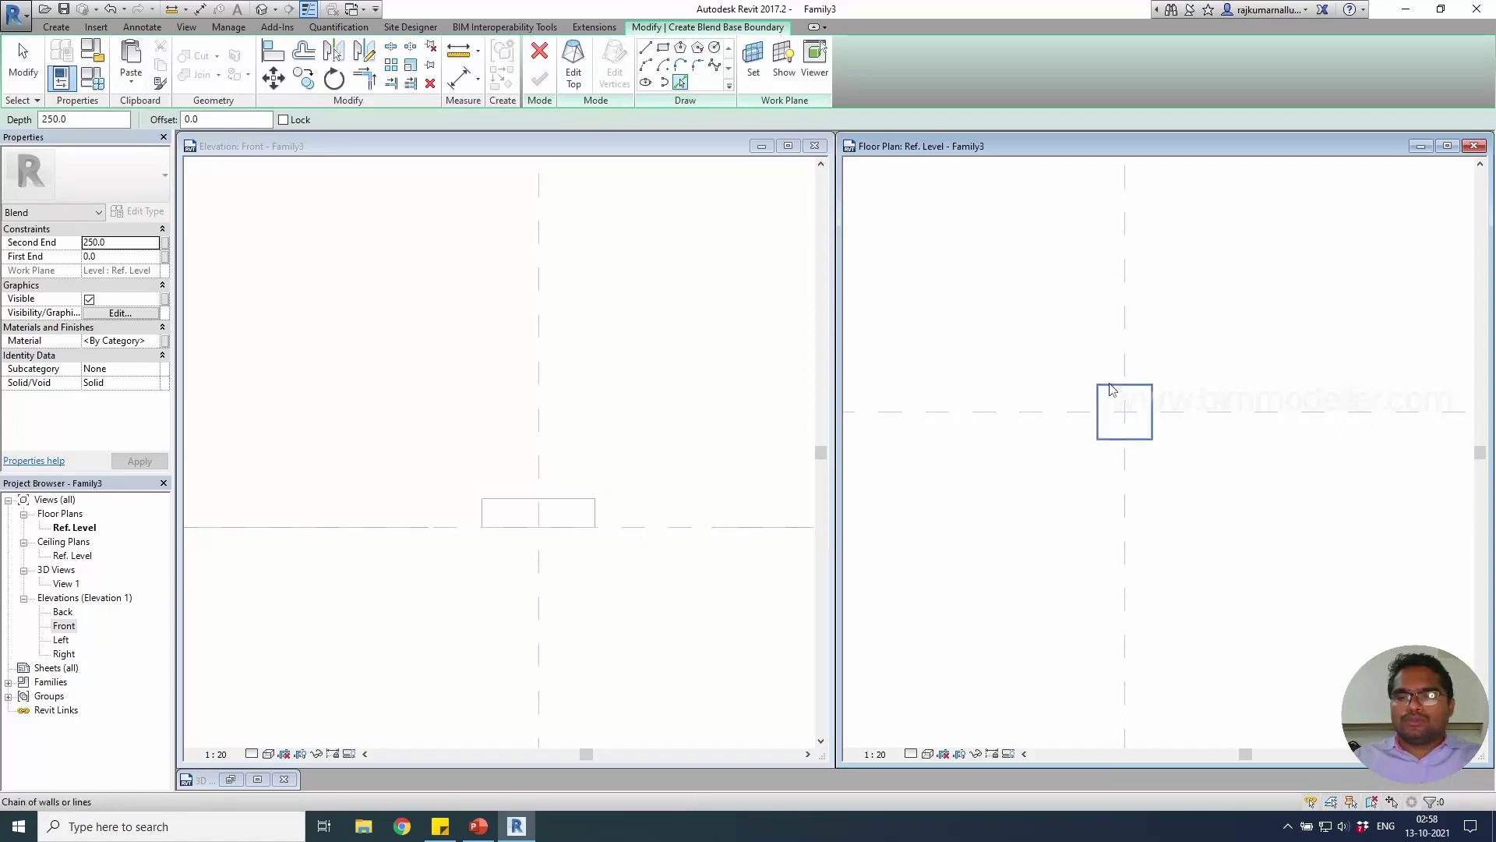
{"action": "left_click", "coordinate": [1112, 389]}
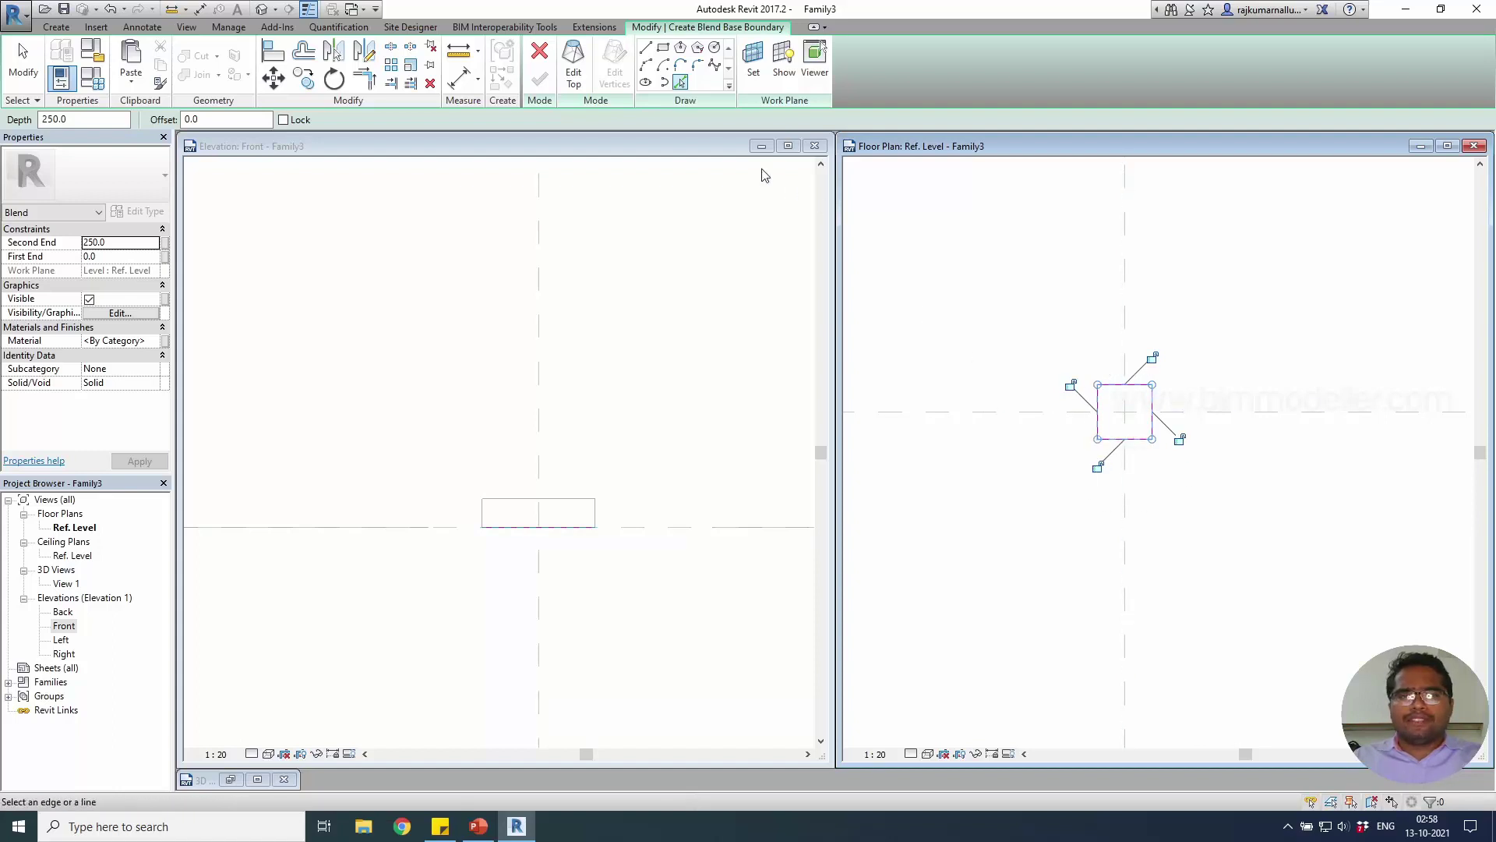
Sketch a small circle as the blend top, finish it, and inspect it in the 3D view.
{"action": "left_click", "coordinate": [574, 66]}
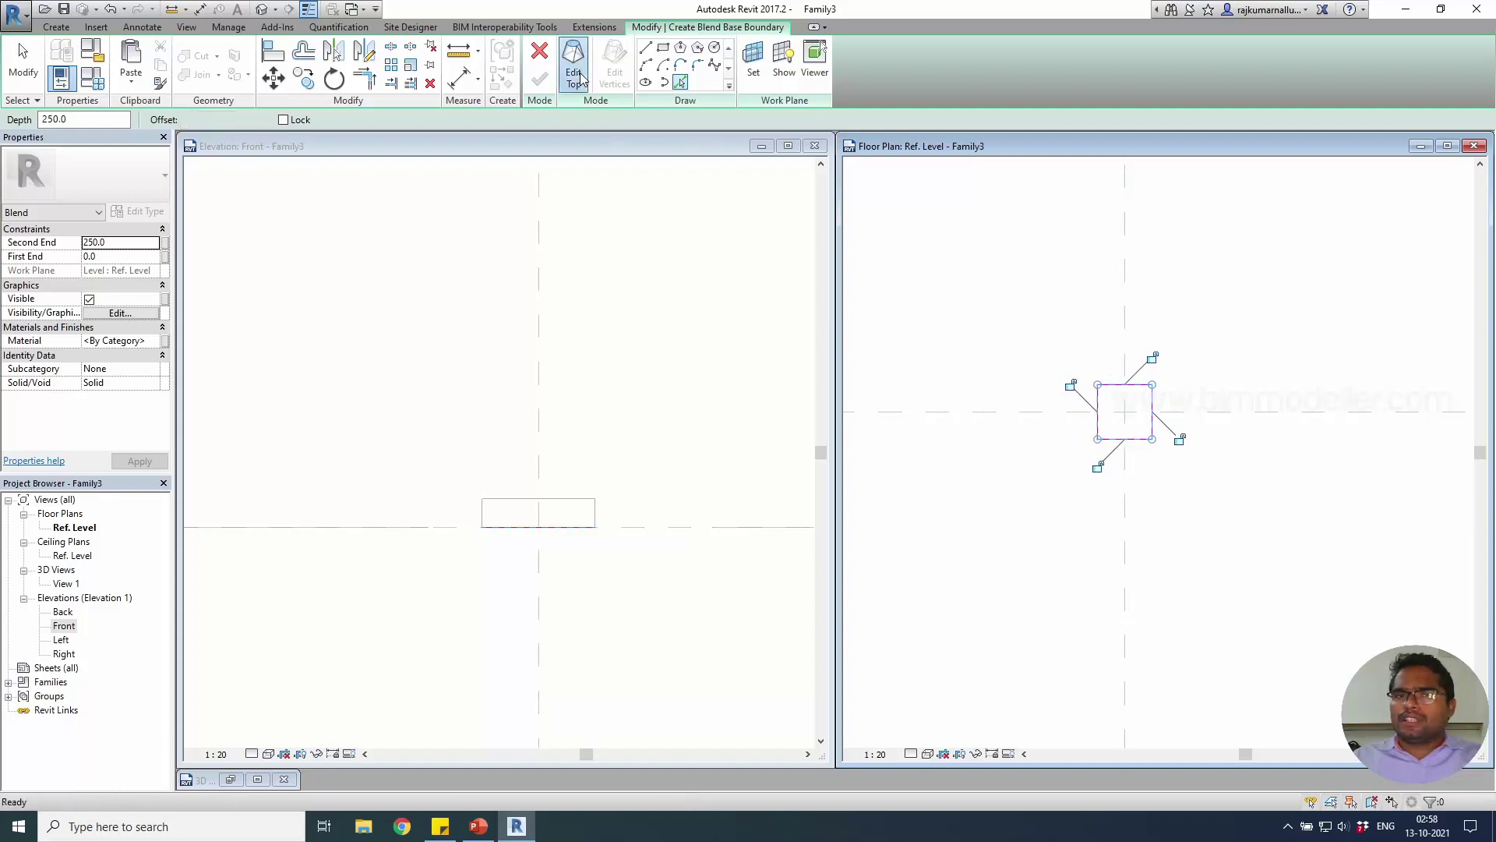
{"action": "left_click", "coordinate": [716, 49]}
{"action": "scroll", "coordinate": [1126, 411], "scroll_direction": "up", "scroll_amount": 2}
{"action": "scroll", "coordinate": [1130, 413], "scroll_direction": "up", "scroll_amount": 2}
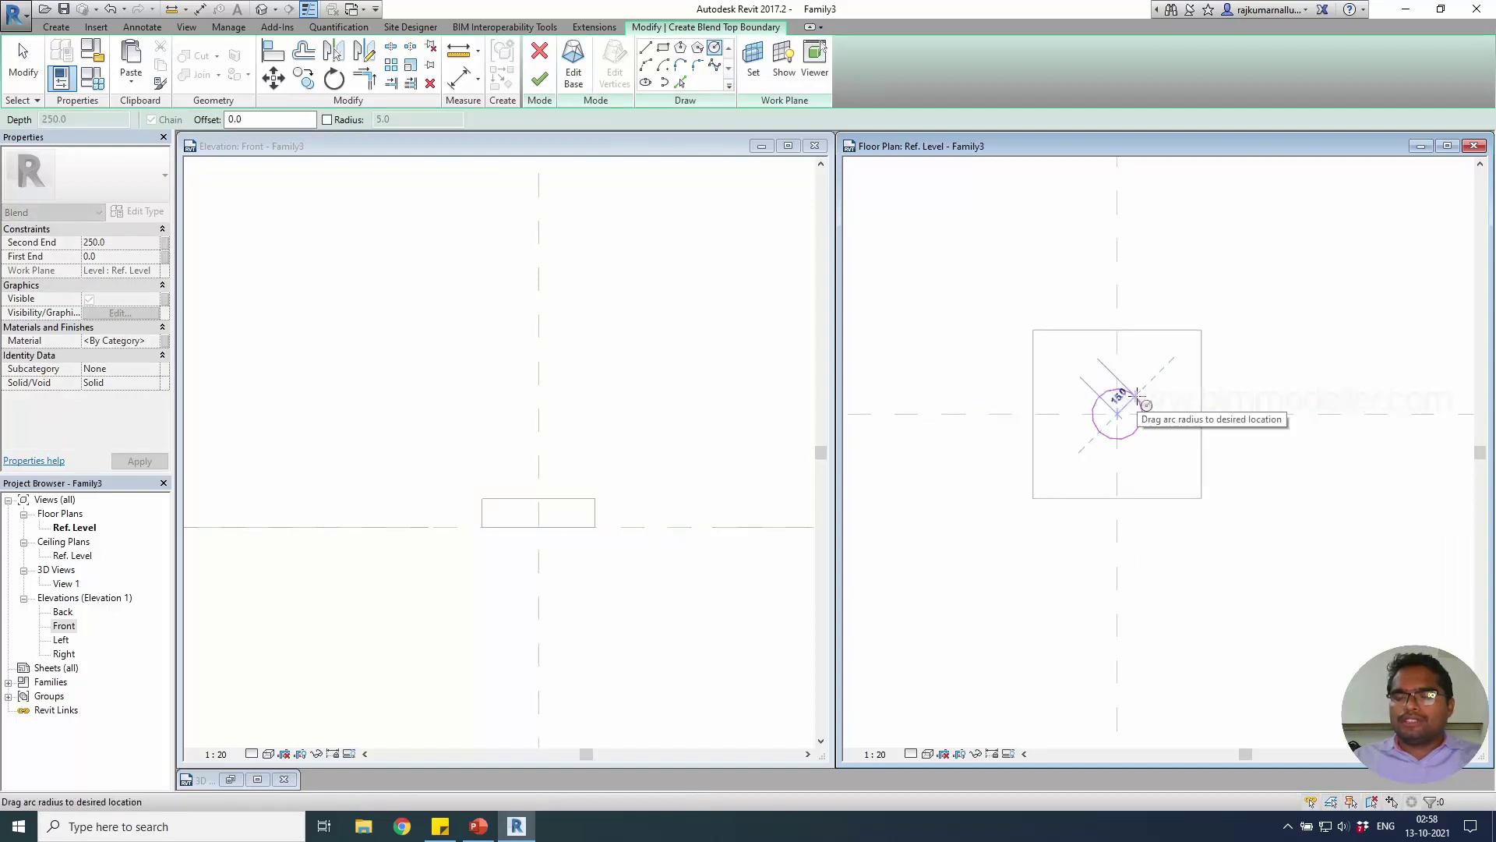
{"action": "left_click", "coordinate": [1138, 395]}
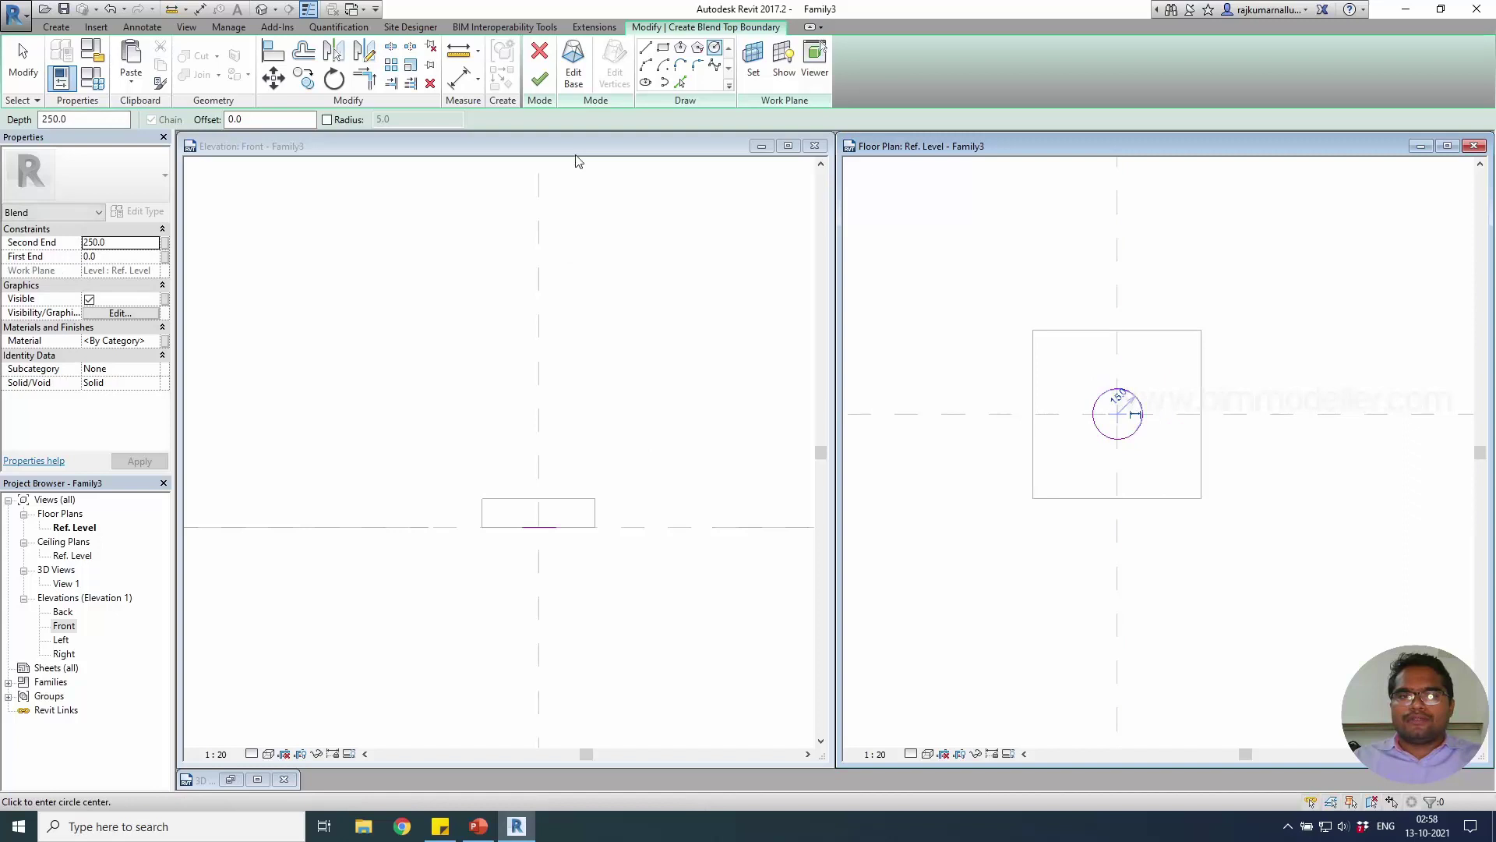
{"action": "left_click", "coordinate": [540, 78]}
{"action": "left_click", "coordinate": [506, 351]}
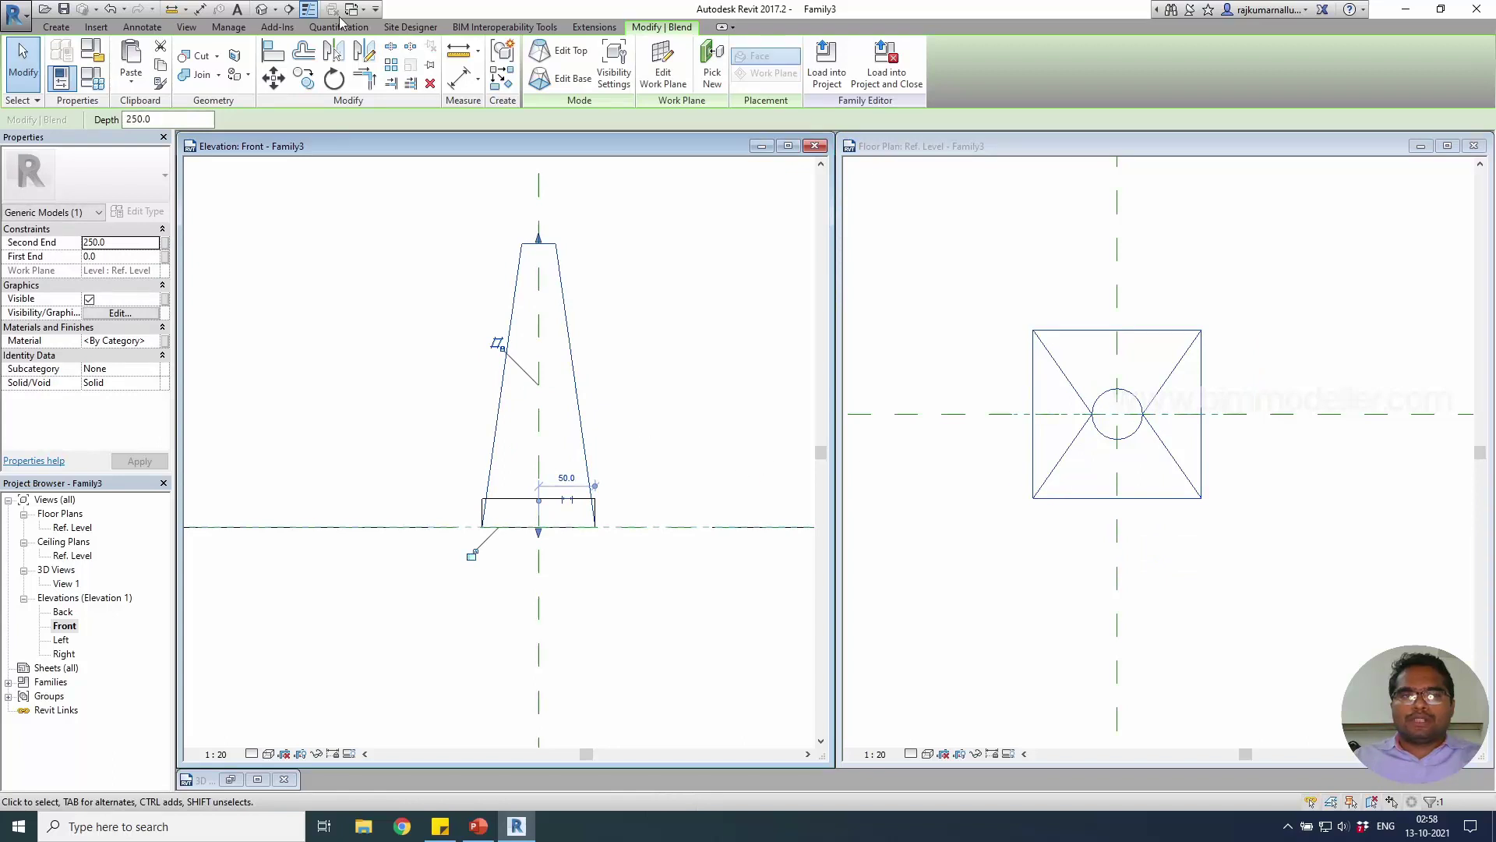
{"action": "left_click", "coordinate": [262, 9]}
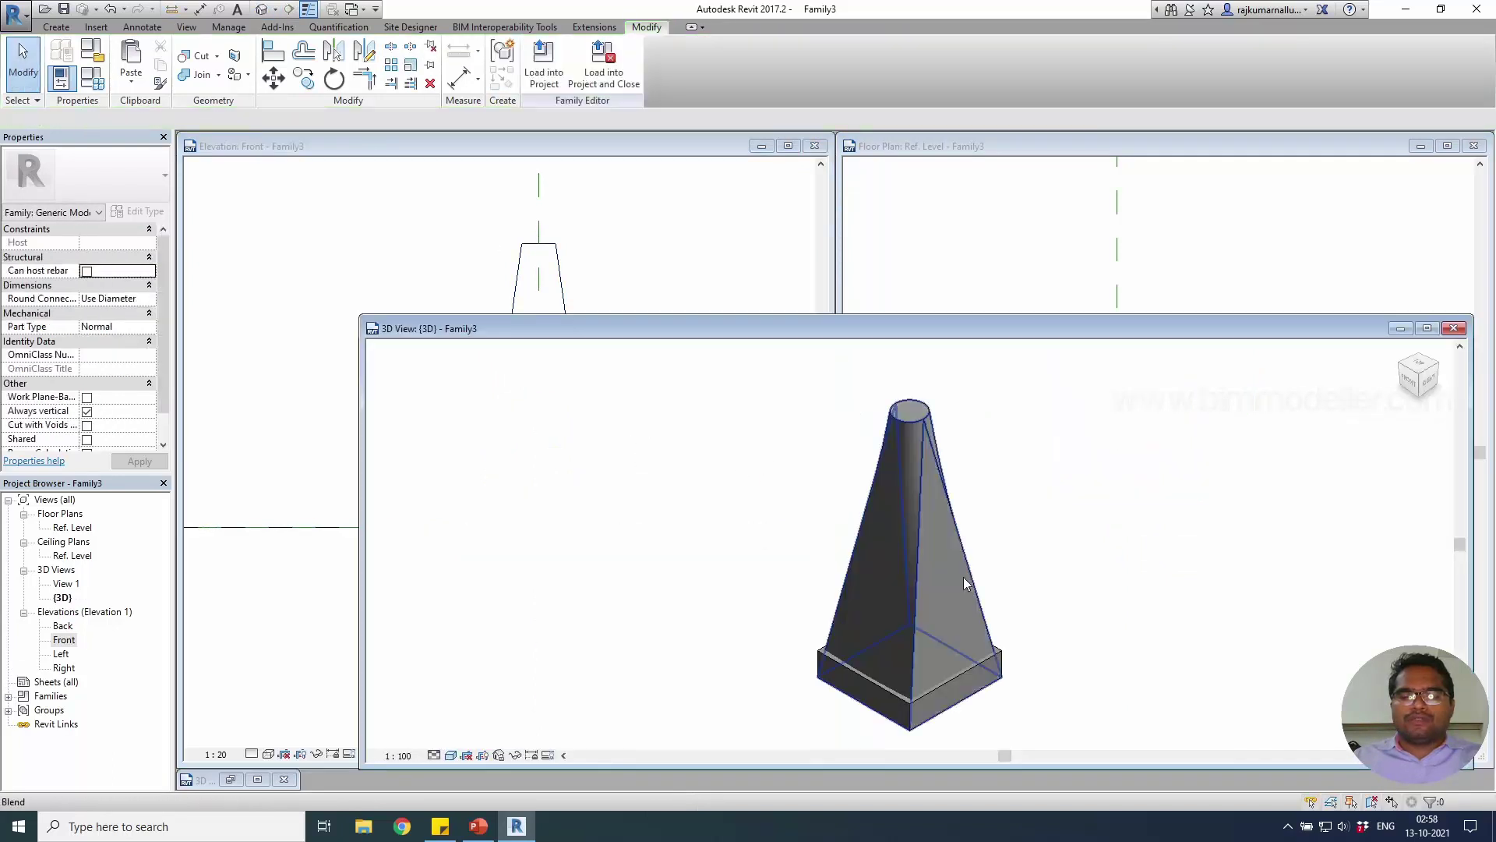
{"action": "mouse_move", "coordinate": [964, 583]}
{"action": "middle_mouse_down", "text": "shift"}
{"action": "mouse_move", "coordinate": [1015, 568]}
{"action": "mouse_move", "coordinate": [1089, 578]}
{"action": "mouse_move", "coordinate": [1134, 607]}
{"action": "mouse_move", "coordinate": [1118, 644]}
{"action": "mouse_move", "coordinate": [951, 600]}
{"action": "middle_mouse_up", "text": "shift"}
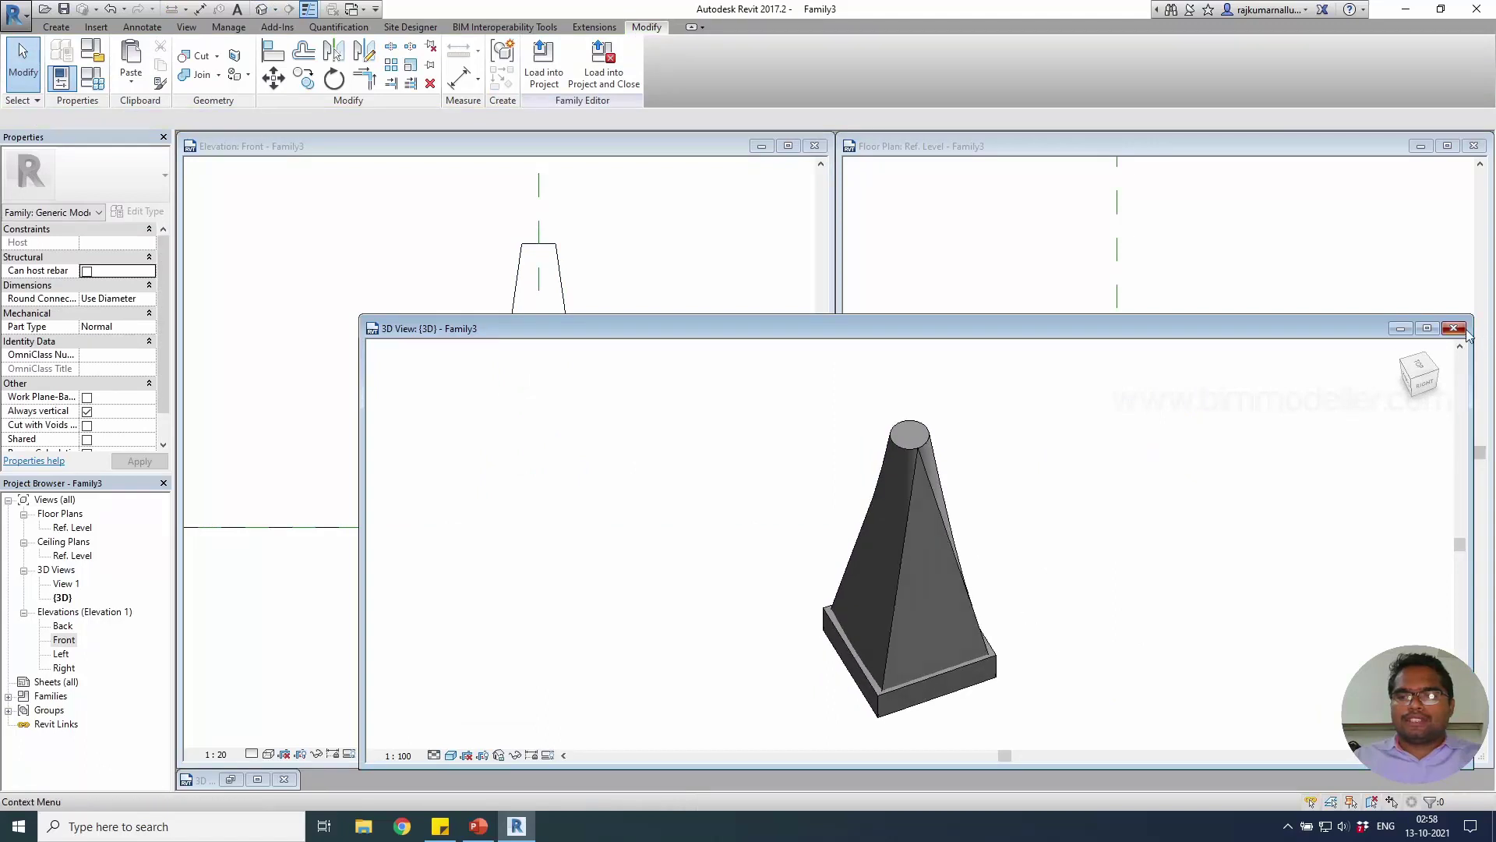
Edit the blend top and split its circle at three points, then finish the edit.
{"action": "left_click", "coordinate": [1454, 328]}
{"action": "left_click", "coordinate": [1113, 436]}
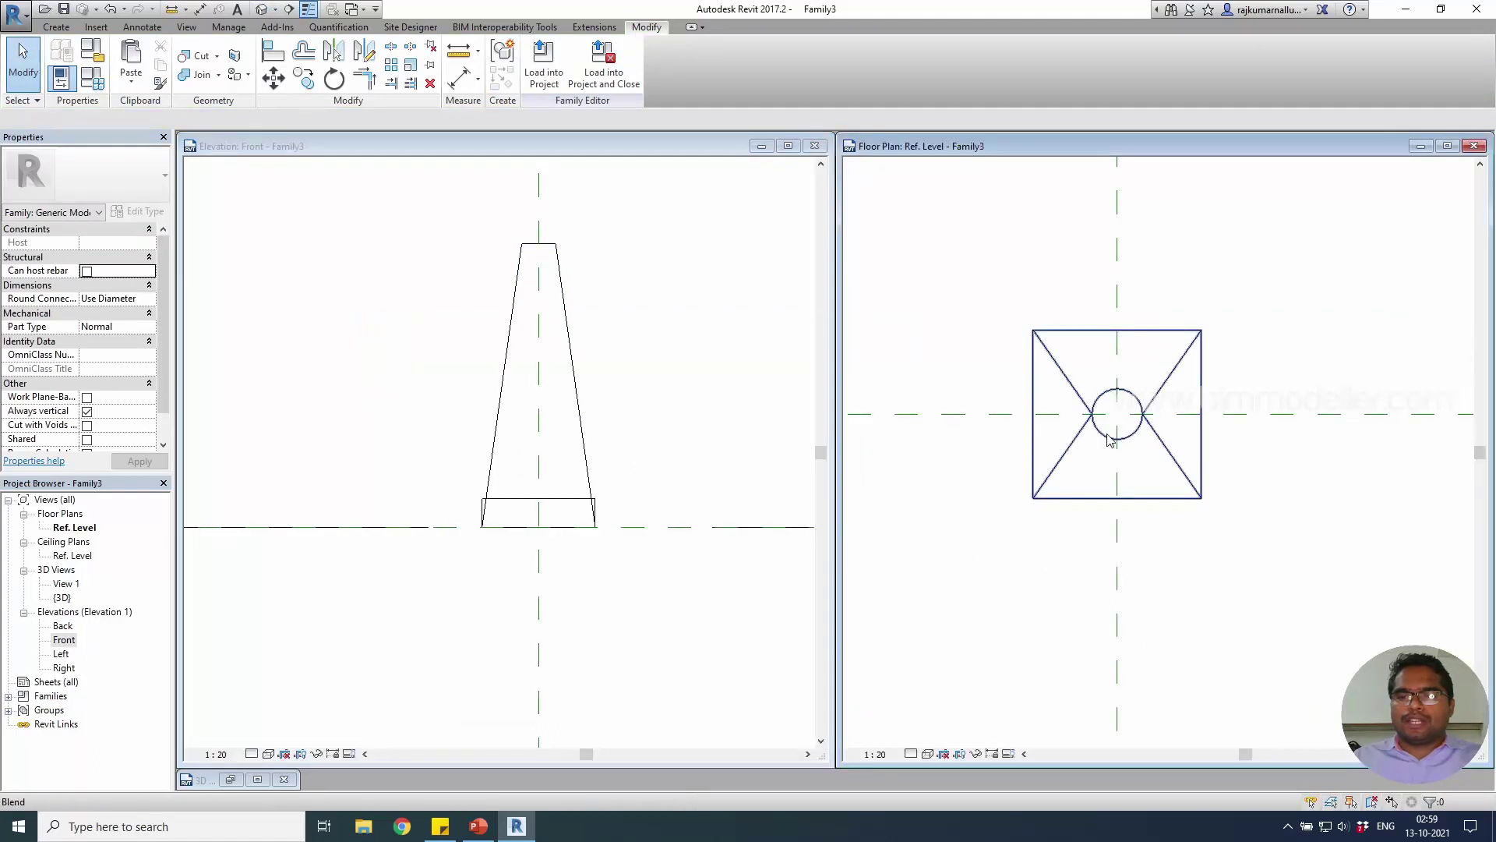
{"action": "left_click", "coordinate": [1111, 439]}
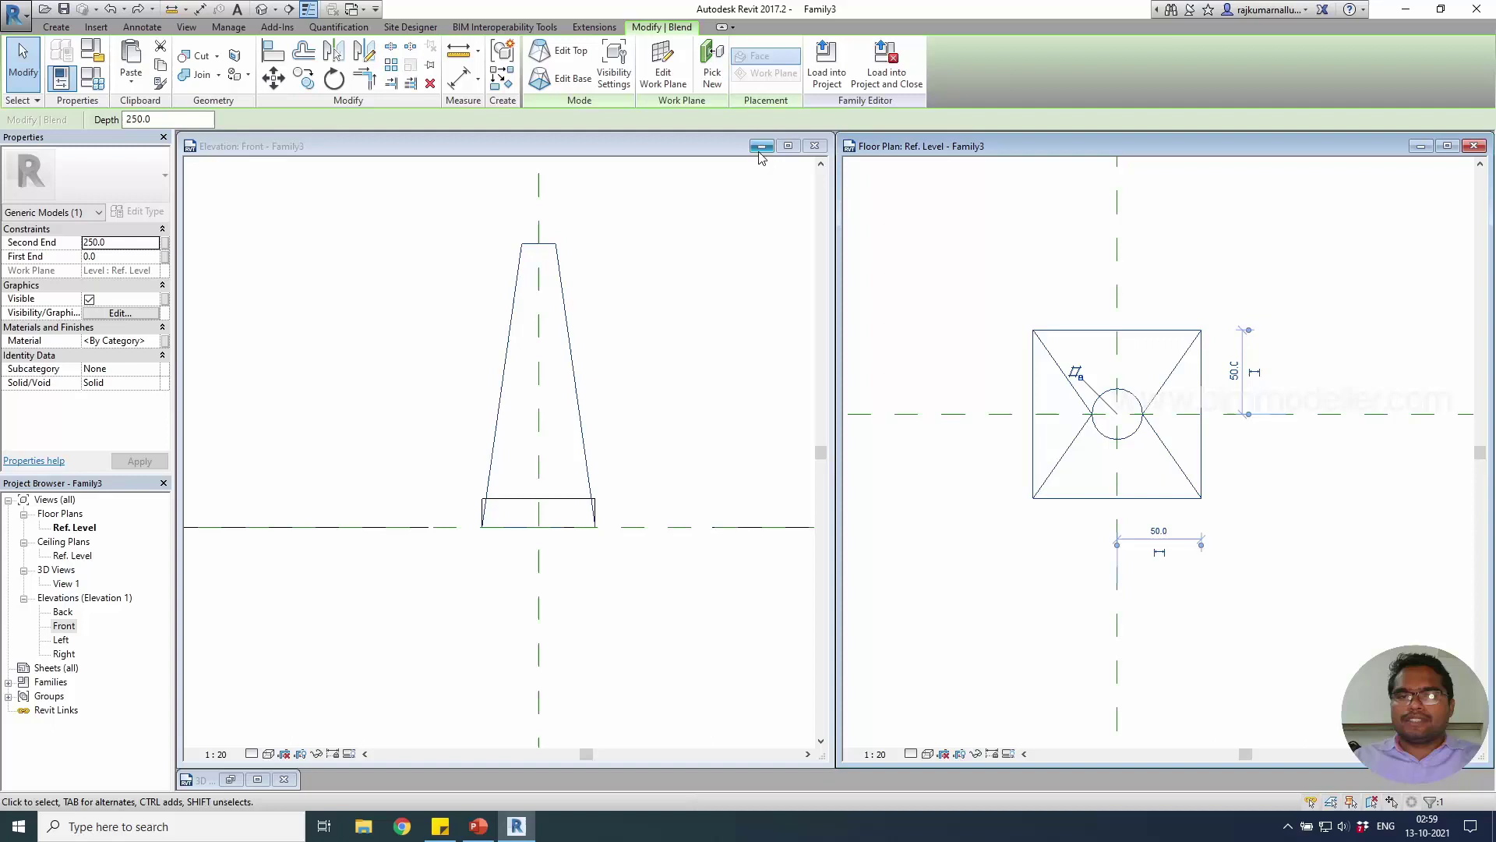
{"action": "left_click", "coordinate": [557, 64]}
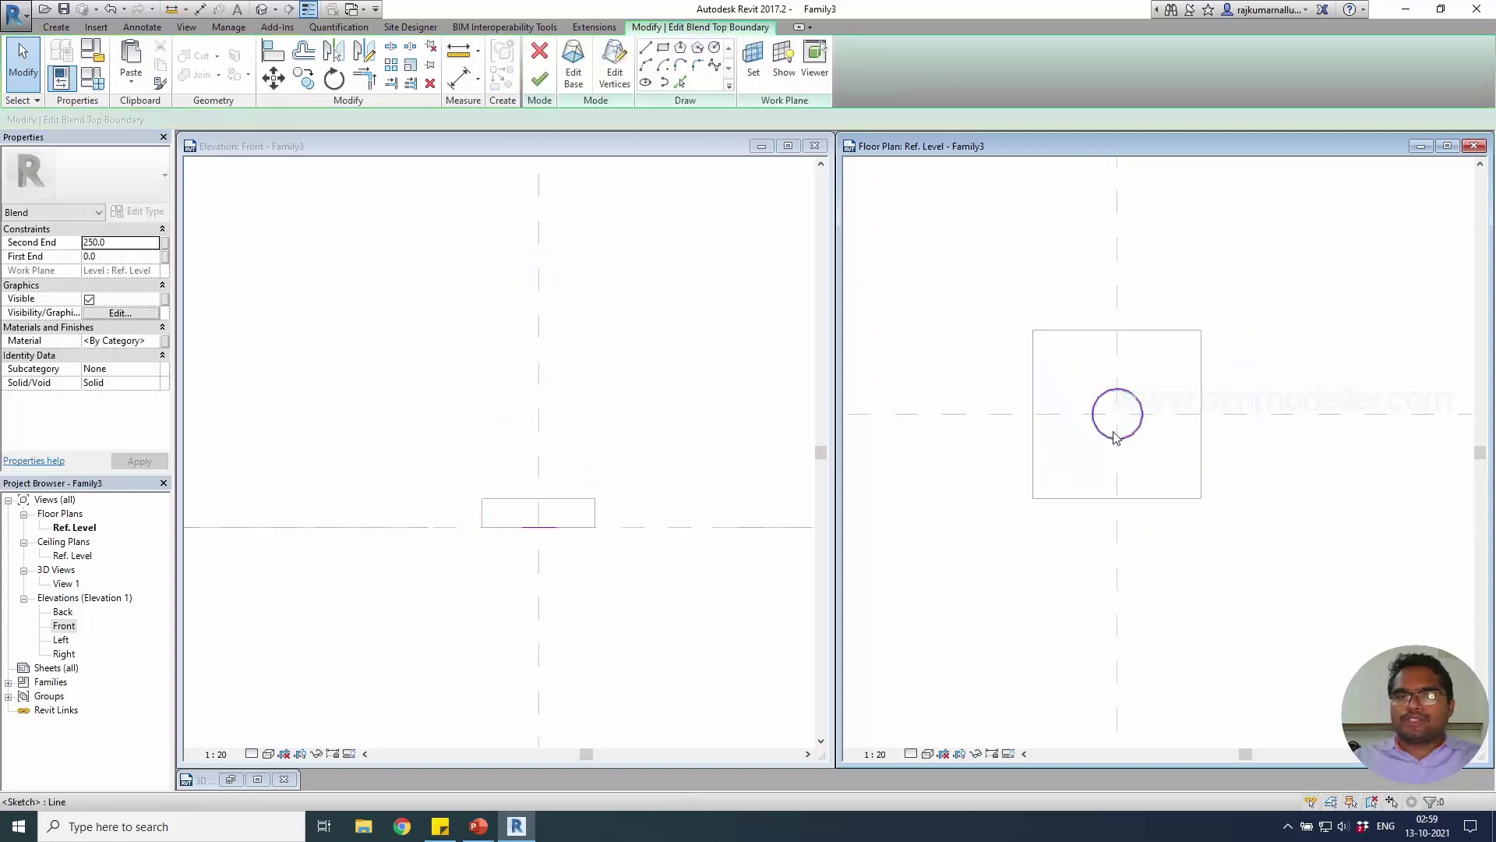
{"action": "left_click", "coordinate": [392, 50]}
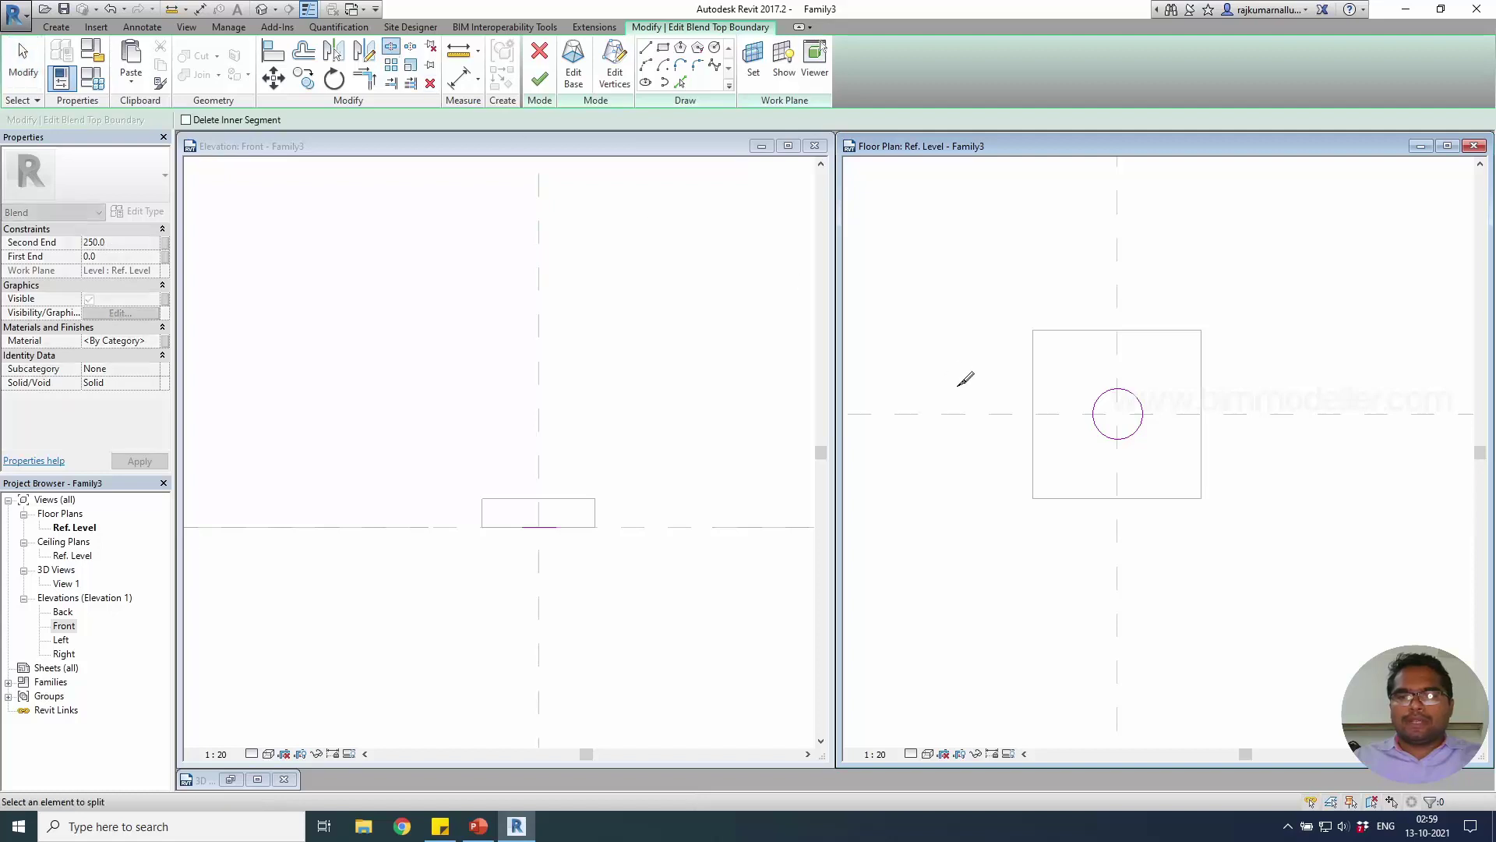
{"action": "left_click", "coordinate": [1099, 397]}
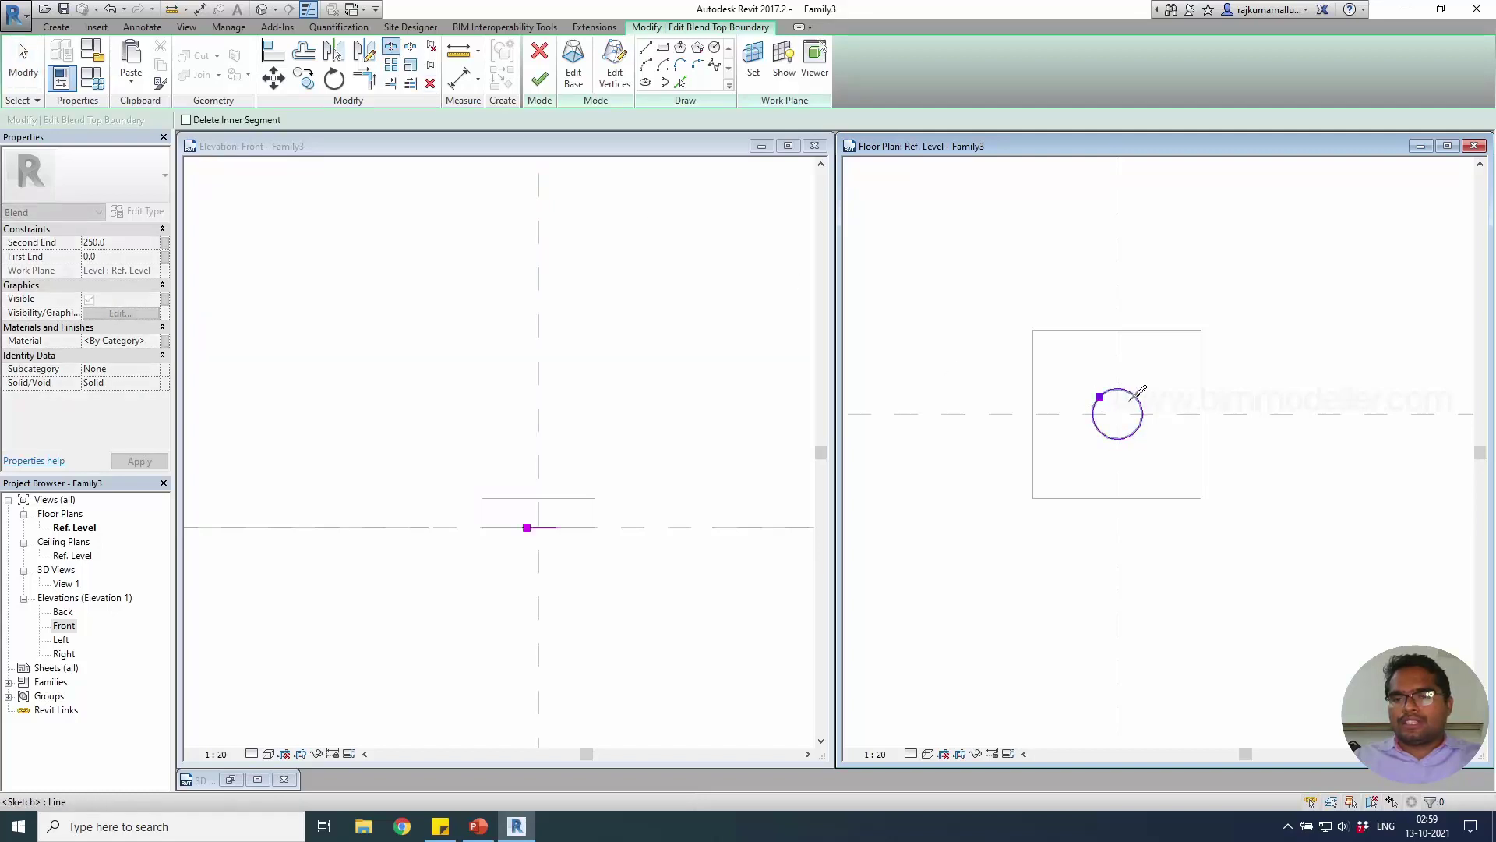
{"action": "left_click", "coordinate": [1136, 431]}
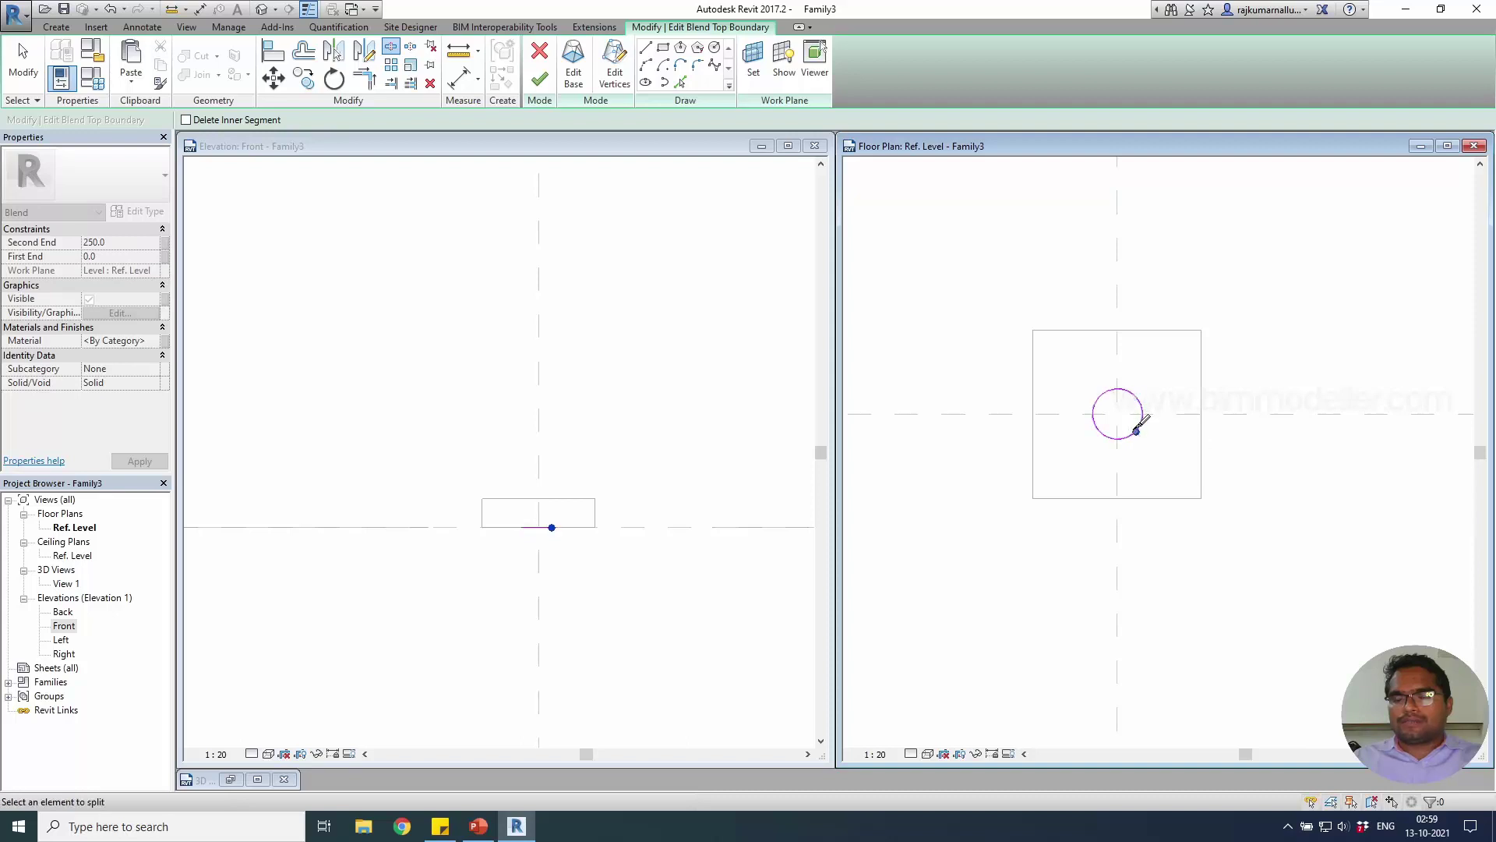
{"action": "left_click", "coordinate": [1100, 432]}
{"action": "left_click", "coordinate": [540, 78]}
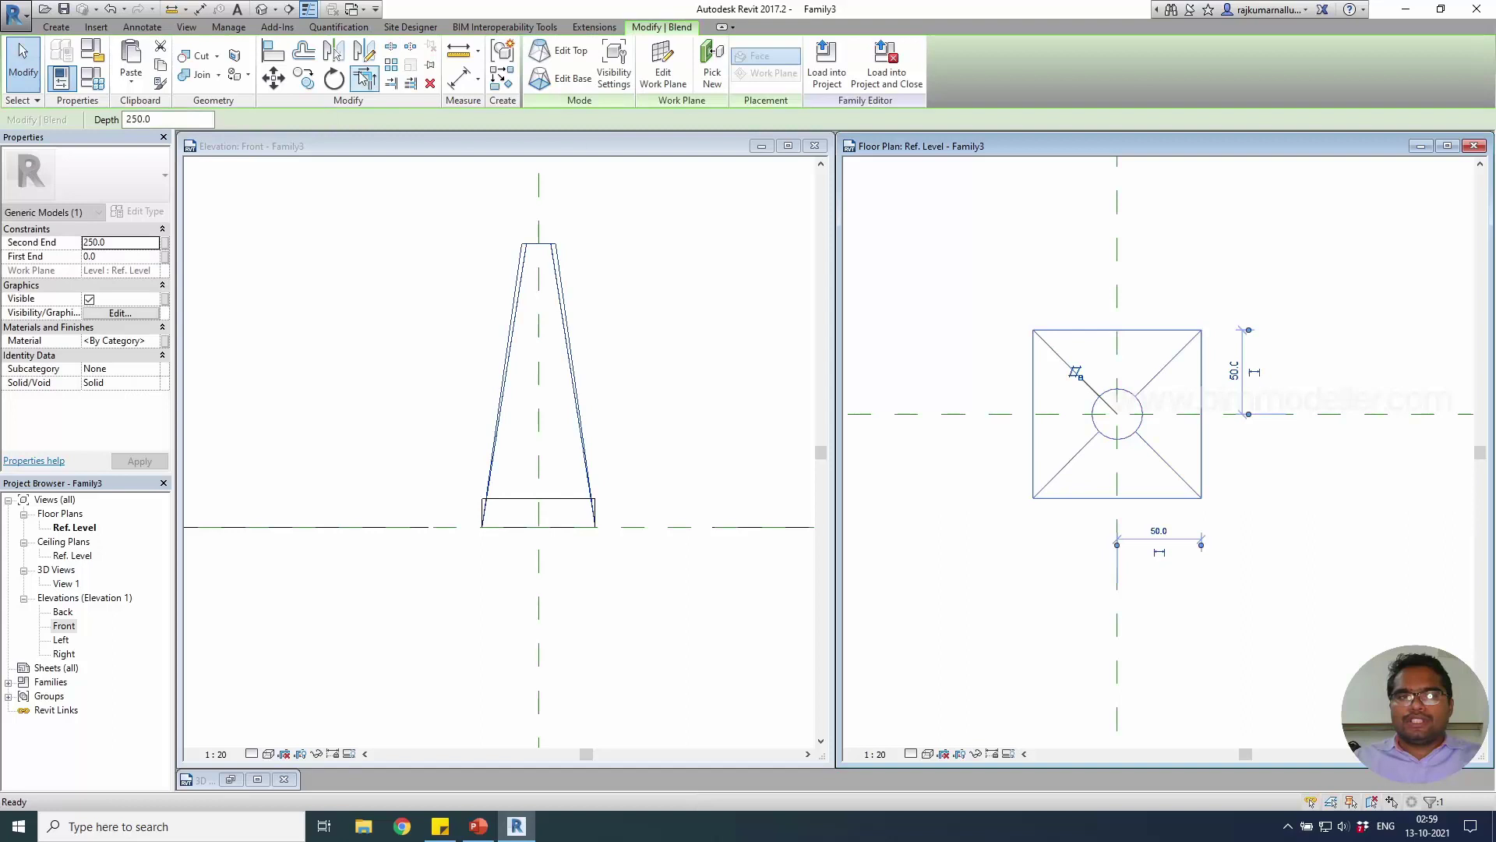
Check the tapered faces in a shaded, orbited 3D view, then close it.
{"action": "left_click", "coordinate": [261, 11]}
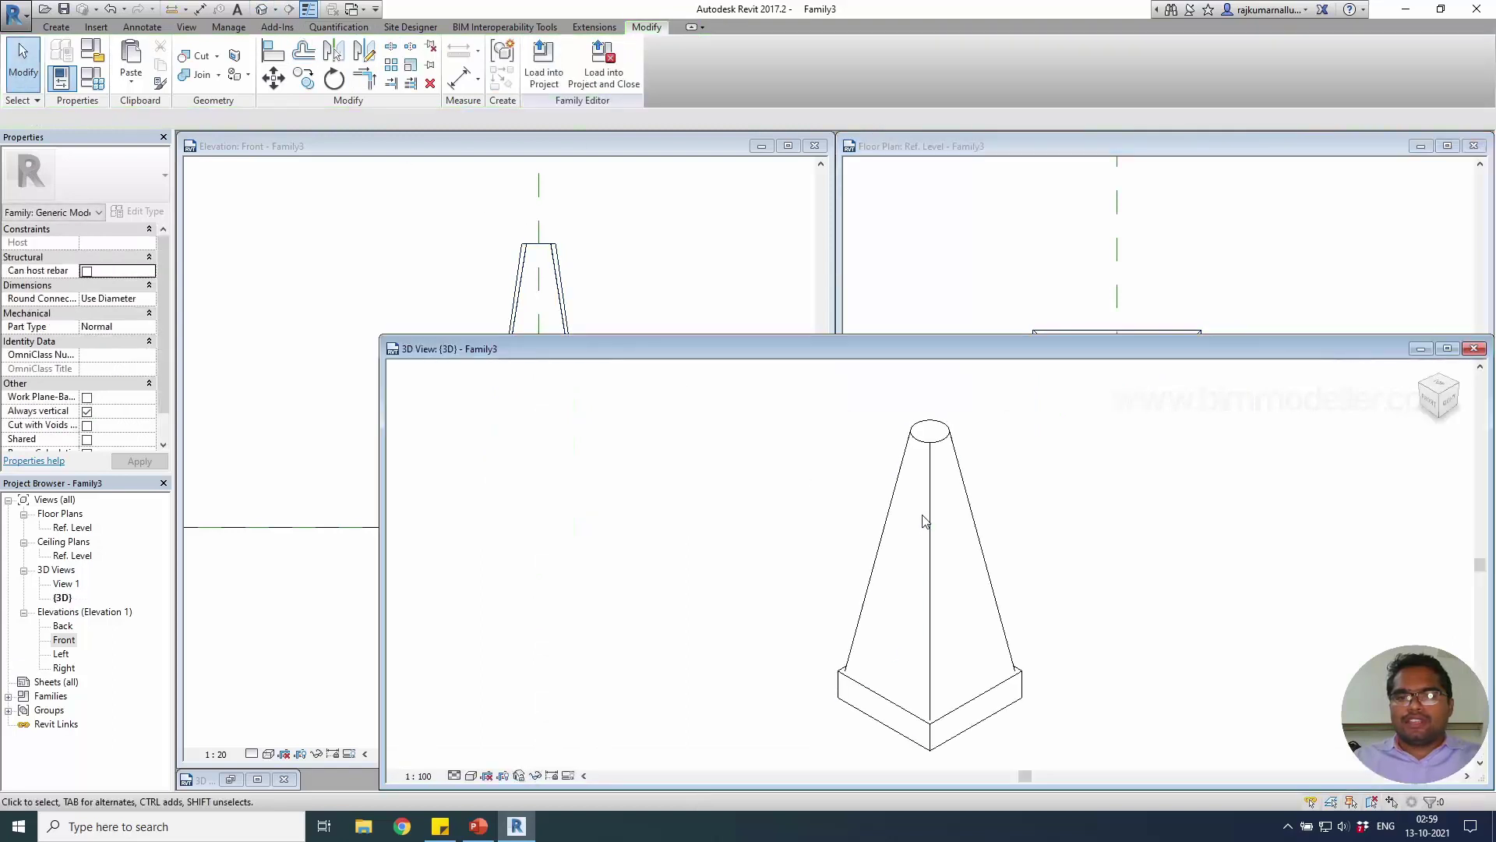
{"action": "key", "text": "s"}
{"action": "key", "text": "d"}
{"action": "mouse_move", "coordinate": [969, 576]}
{"action": "middle_mouse_down", "text": "shift"}
{"action": "mouse_move", "coordinate": [843, 512]}
{"action": "mouse_move", "coordinate": [1042, 508]}
{"action": "mouse_move", "coordinate": [1075, 528]}
{"action": "mouse_move", "coordinate": [1243, 486]}
{"action": "middle_mouse_up", "text": "shift"}
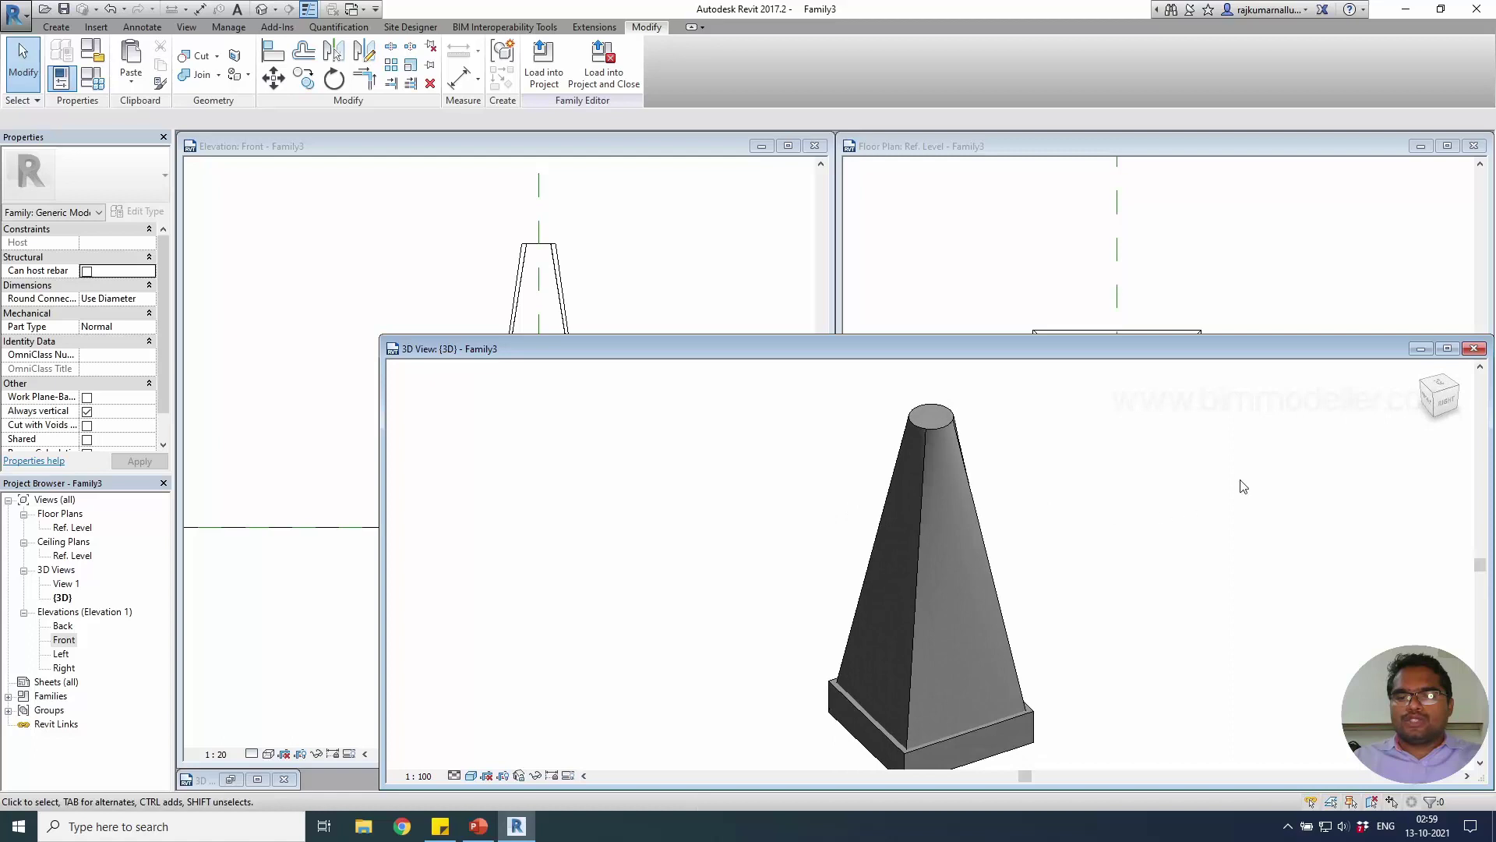
{"action": "left_click", "coordinate": [1472, 349]}
Set the blend's First End to 25 and Second End to 50, then zoom into the elevation.
{"action": "left_click", "coordinate": [616, 534]}
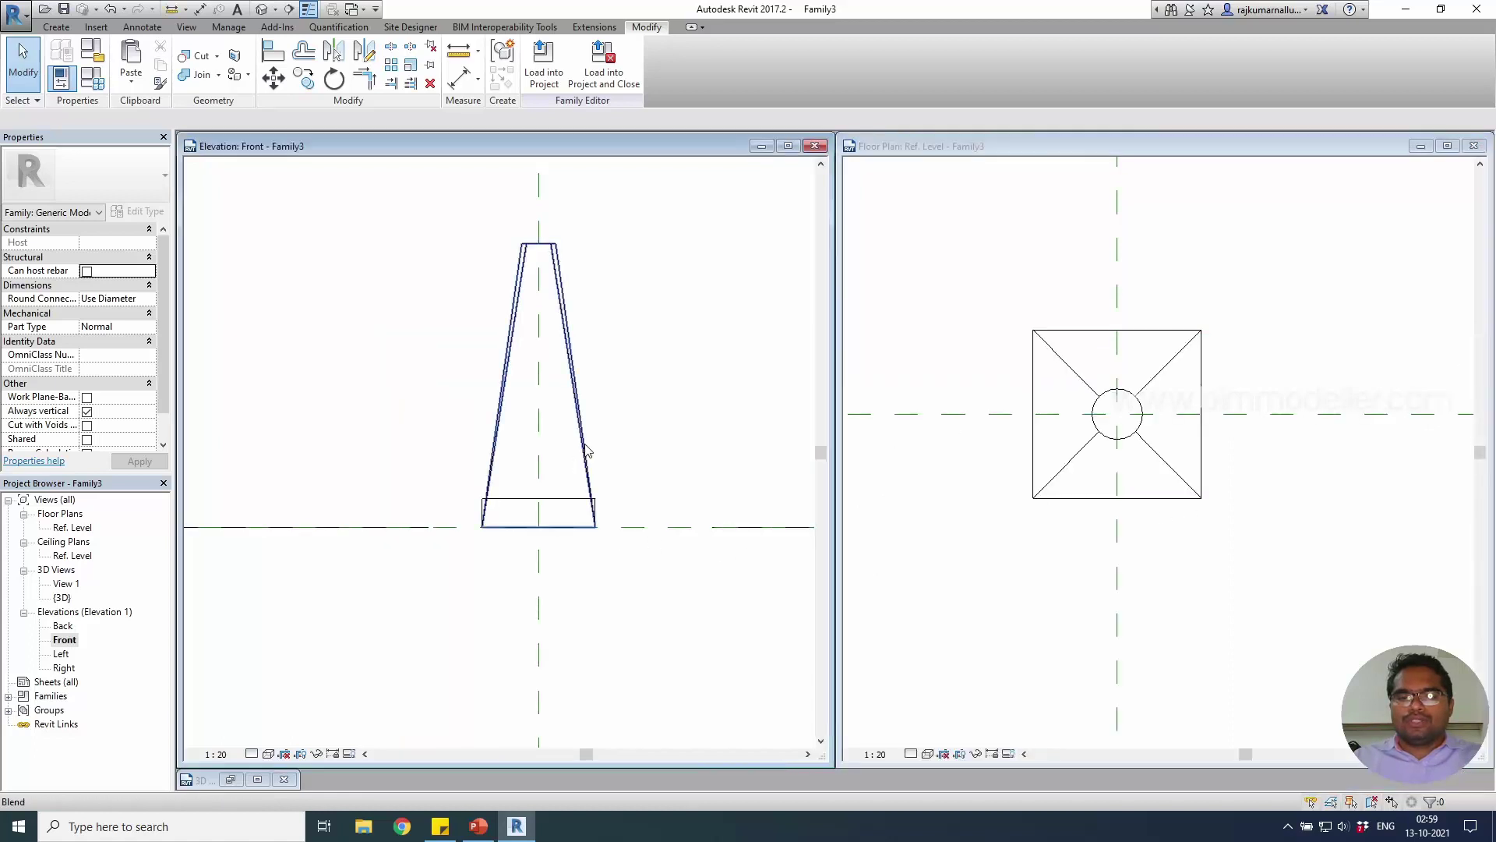
{"action": "left_click", "coordinate": [586, 450]}
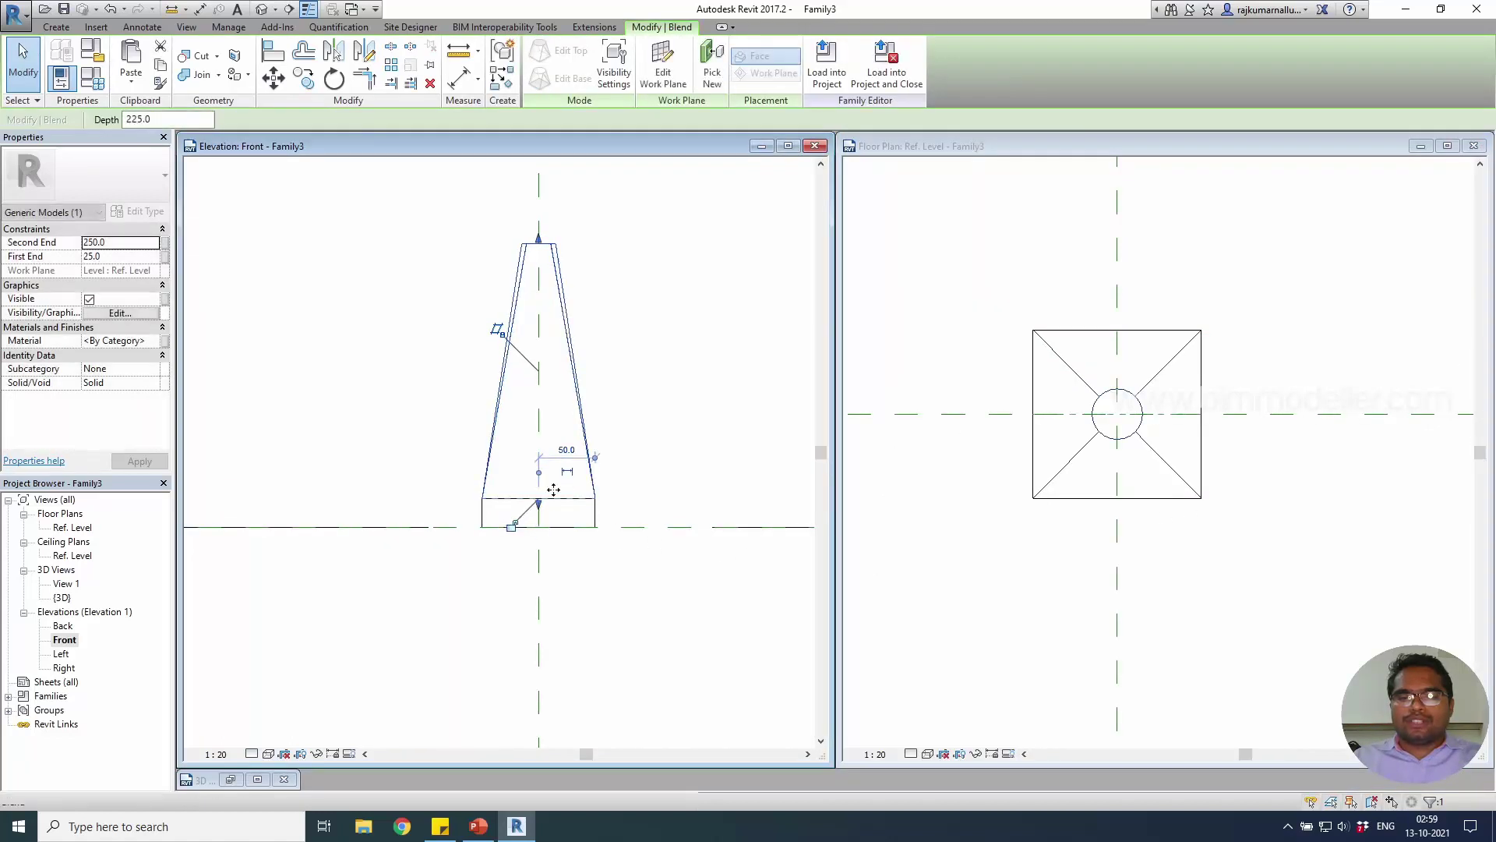
{"action": "left_click", "coordinate": [109, 259]}
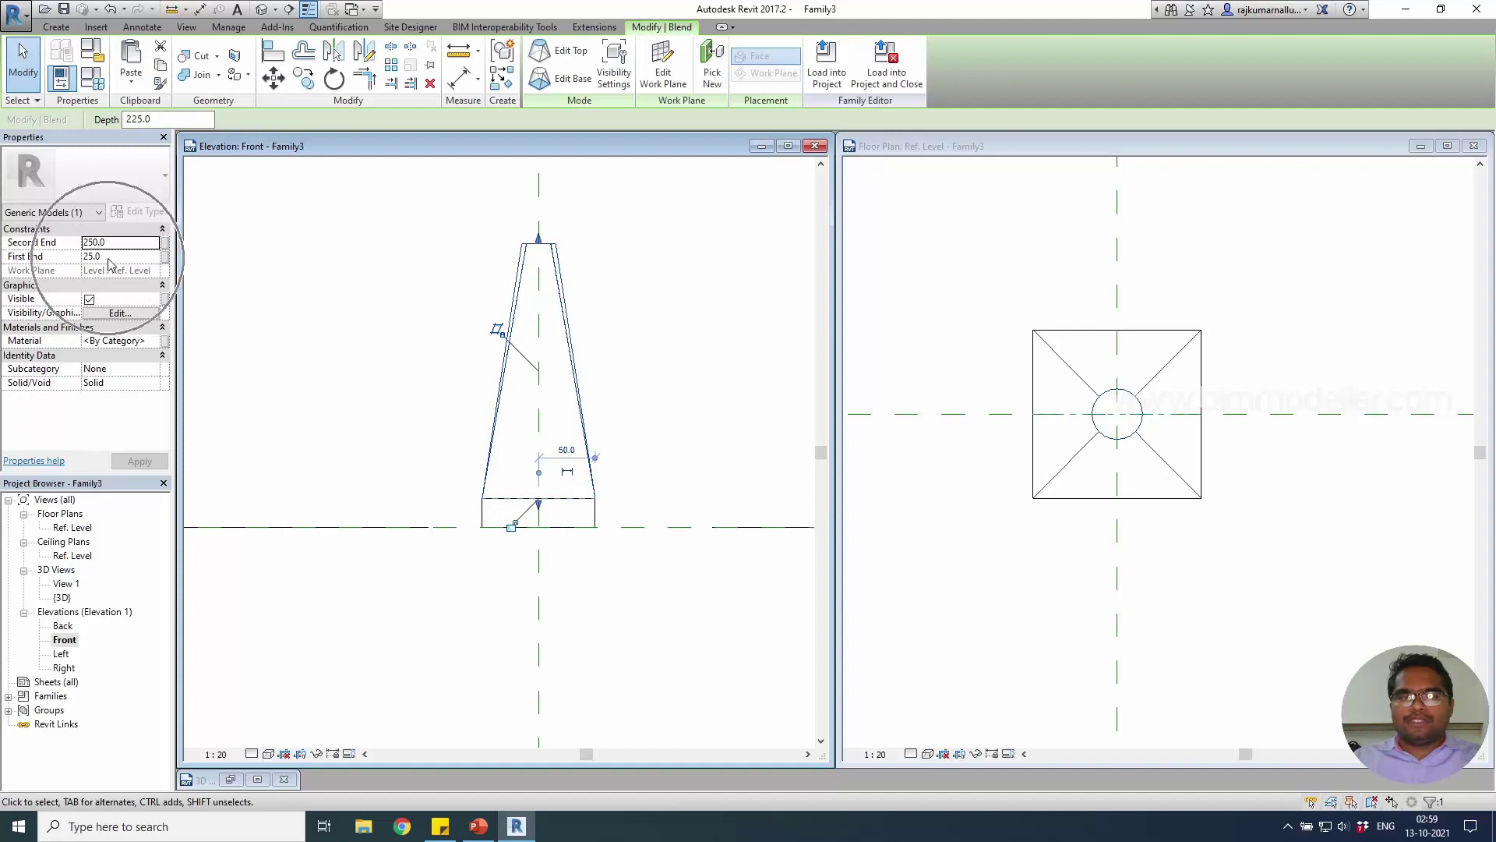
{"action": "left_click_drag", "start_coordinate": [539, 238], "coordinate": [553, 475]}
{"action": "left_click", "coordinate": [122, 244]}
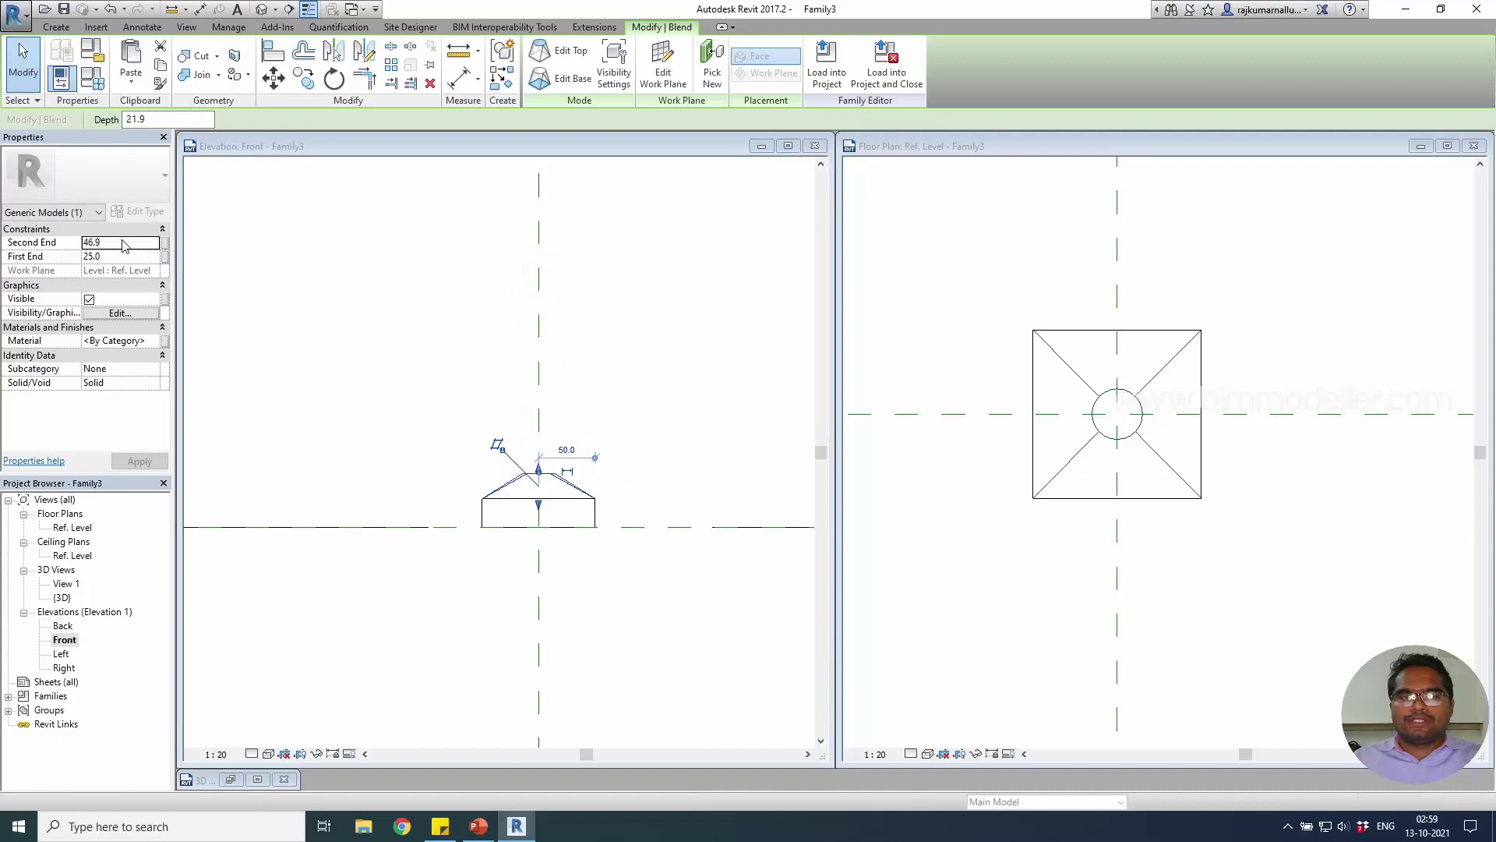
{"action": "double_click", "coordinate": [123, 241]}
{"action": "type", "text": "0"}
{"action": "left_click", "coordinate": [618, 590]}
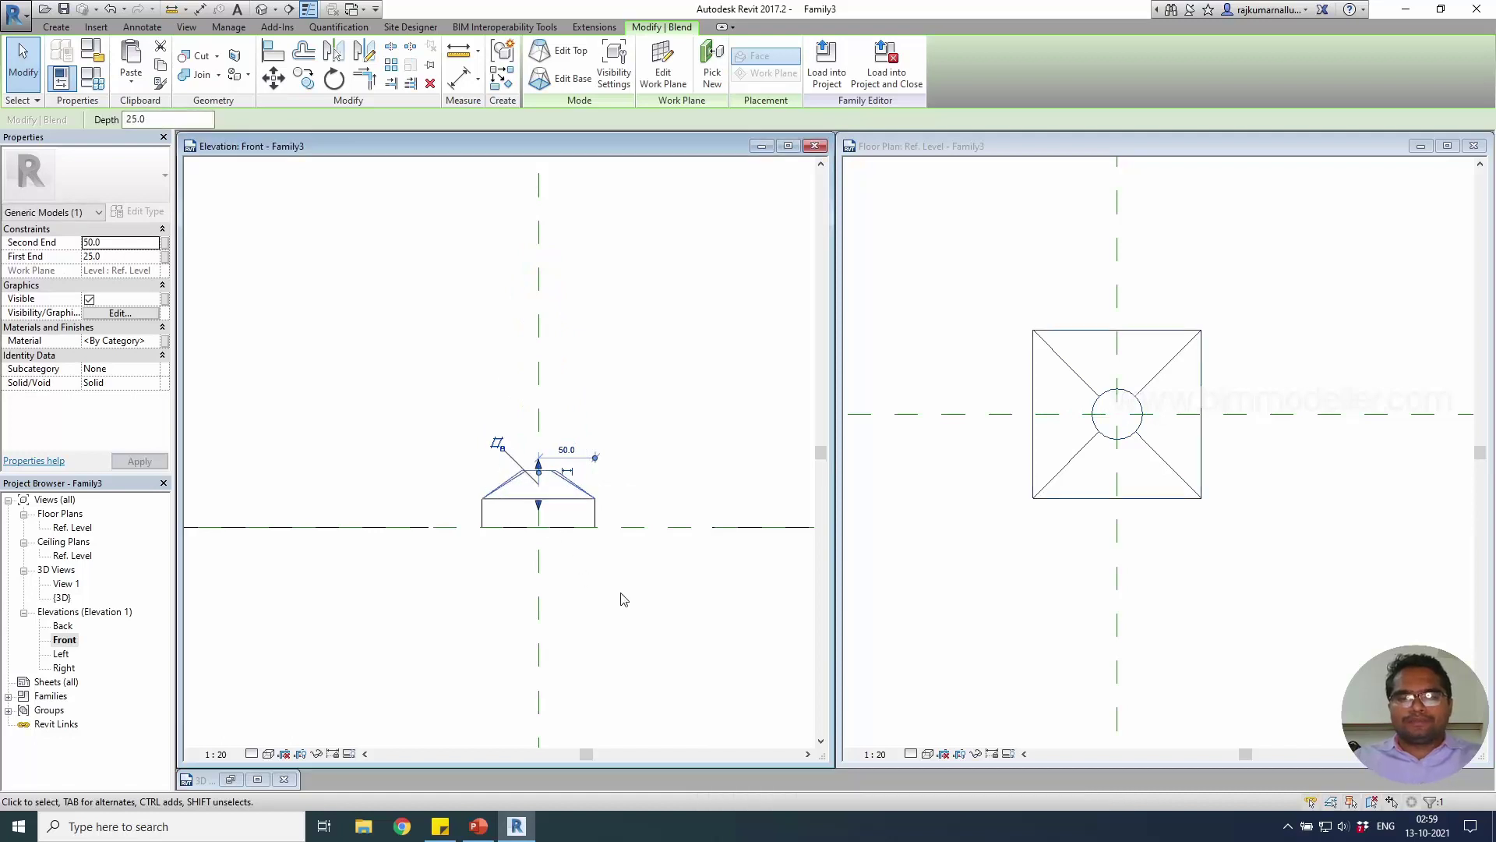
{"action": "left_click", "coordinate": [621, 591]}
{"action": "scroll", "coordinate": [494, 511], "scroll_direction": "up", "scroll_amount": 1}
{"action": "scroll", "coordinate": [514, 499], "scroll_direction": "up", "scroll_amount": 2}
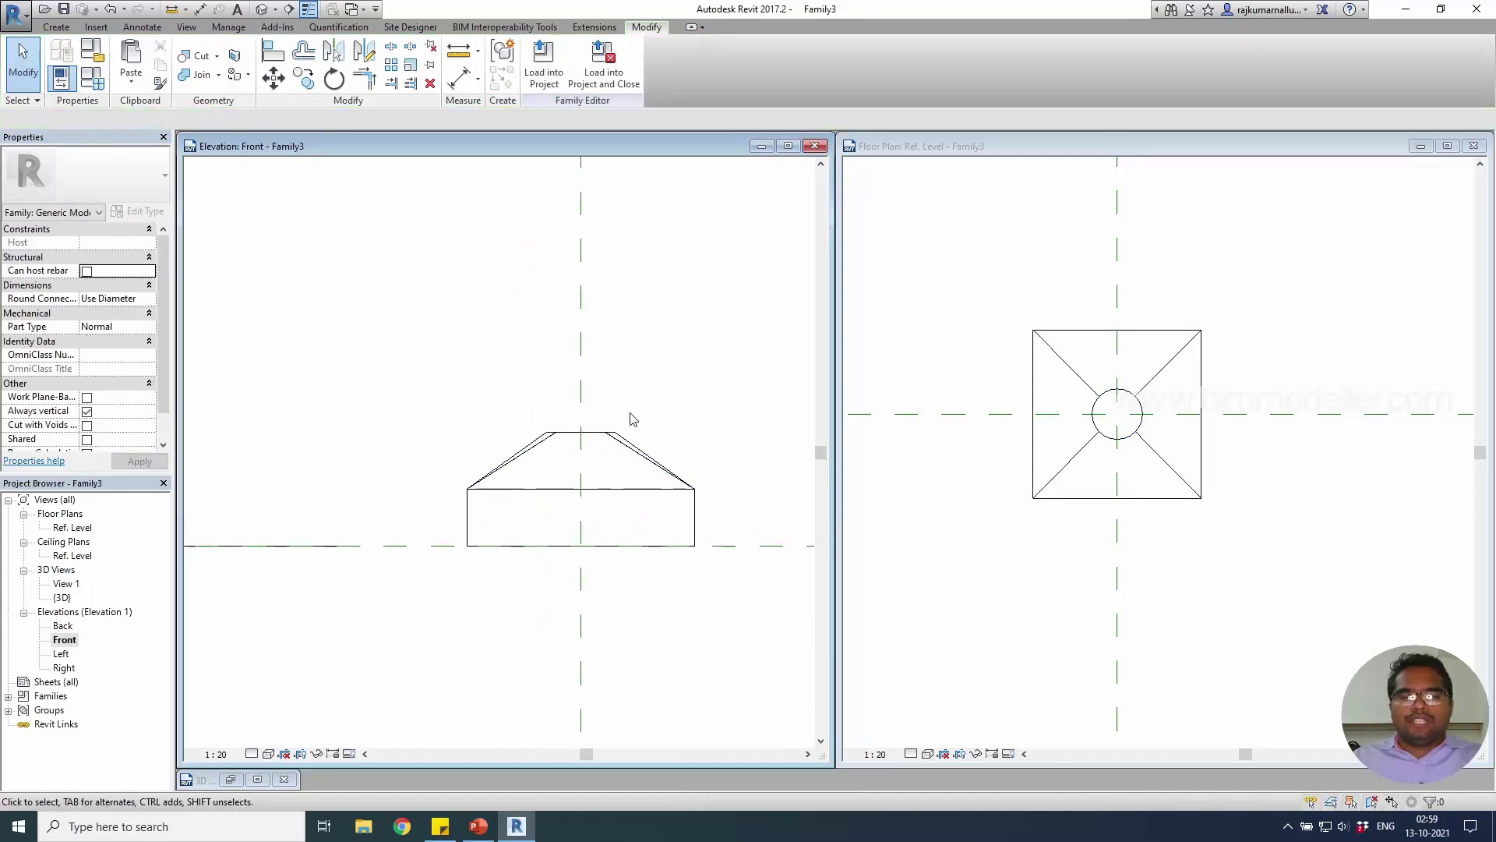
{"action": "scroll", "coordinate": [614, 448], "scroll_direction": "up", "scroll_amount": 1}
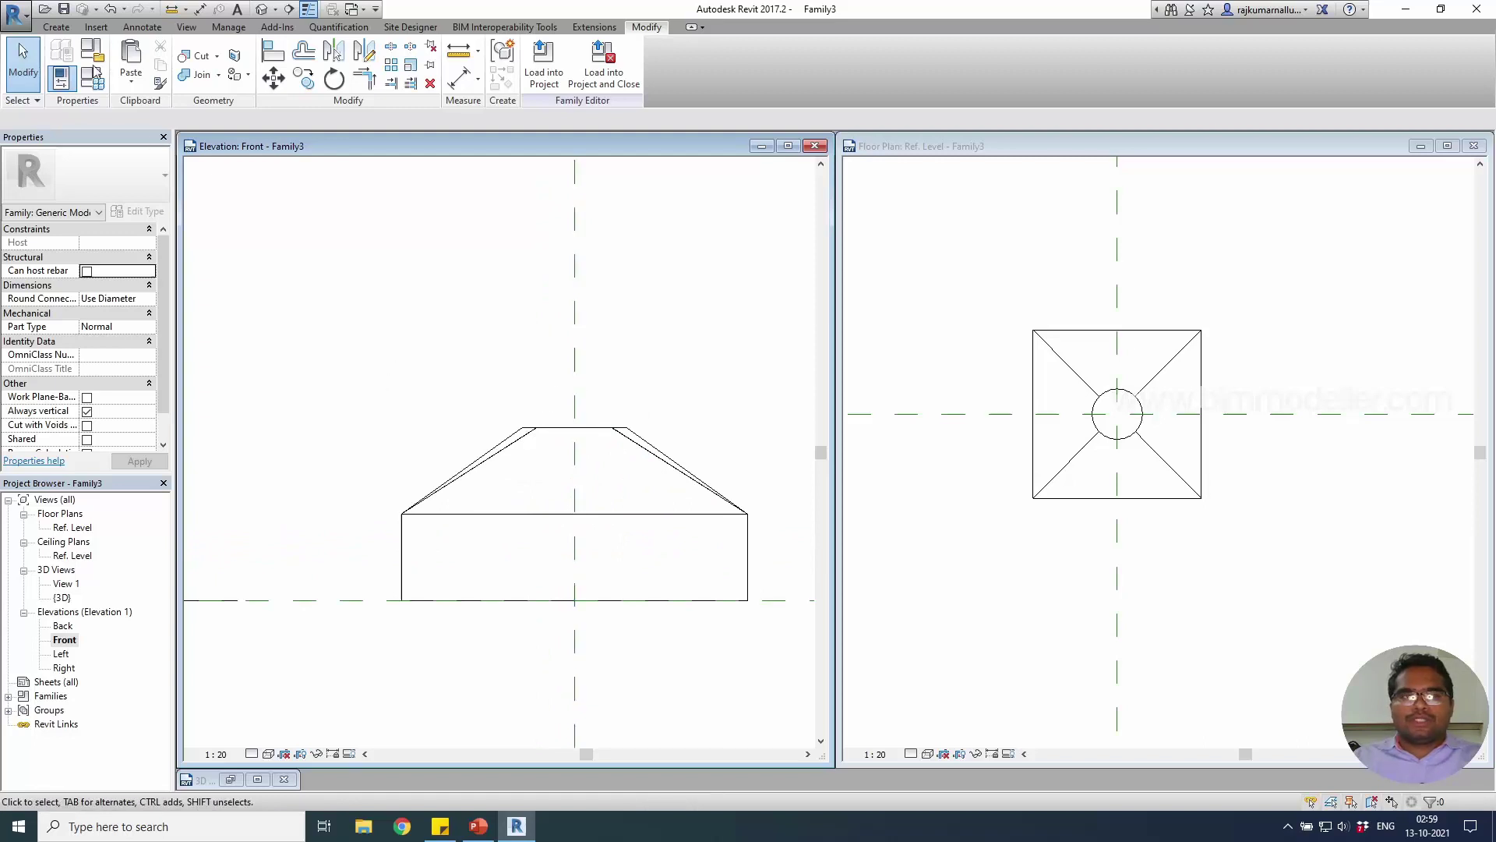
Start a revolve and draw a 15.1 horizontal line and a vertical profile line atop the cap.
{"action": "left_click", "coordinate": [53, 29]}
{"action": "left_click", "coordinate": [203, 62]}
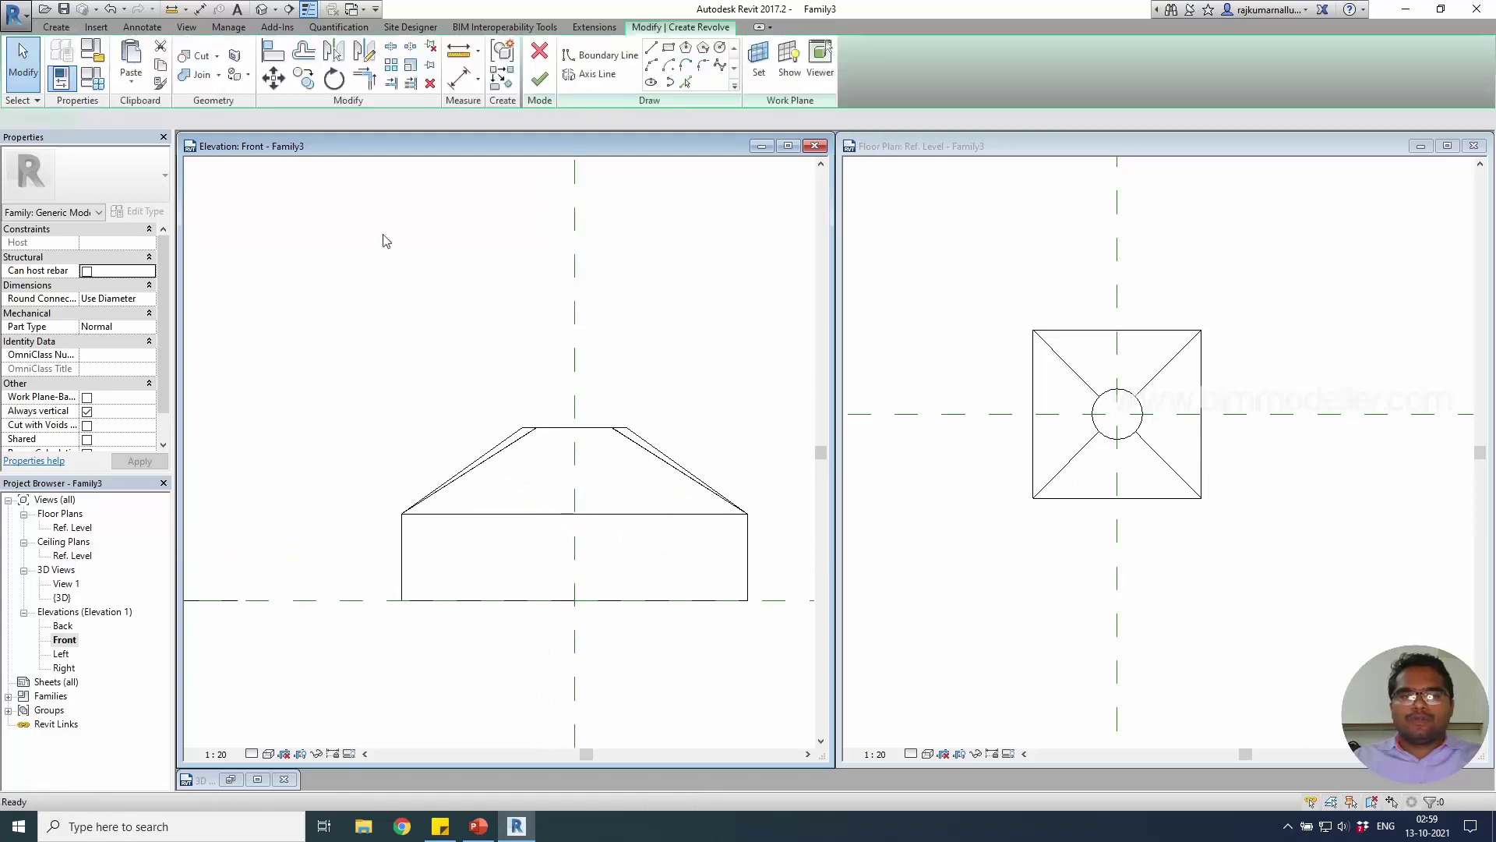
{"action": "left_click", "coordinate": [651, 48]}
{"action": "left_click", "coordinate": [574, 427]}
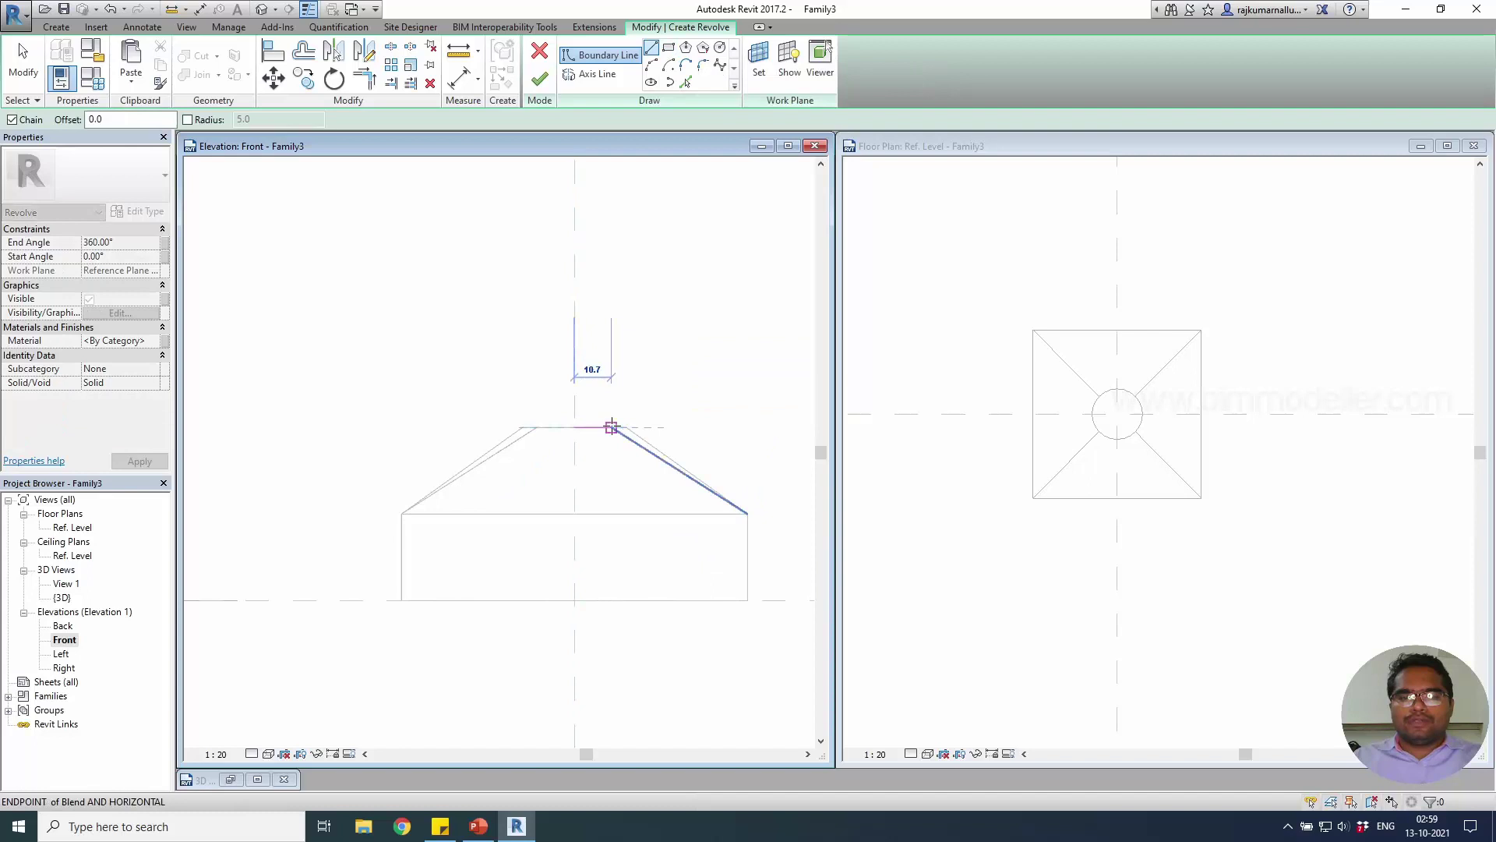
{"action": "left_click", "coordinate": [625, 427]}
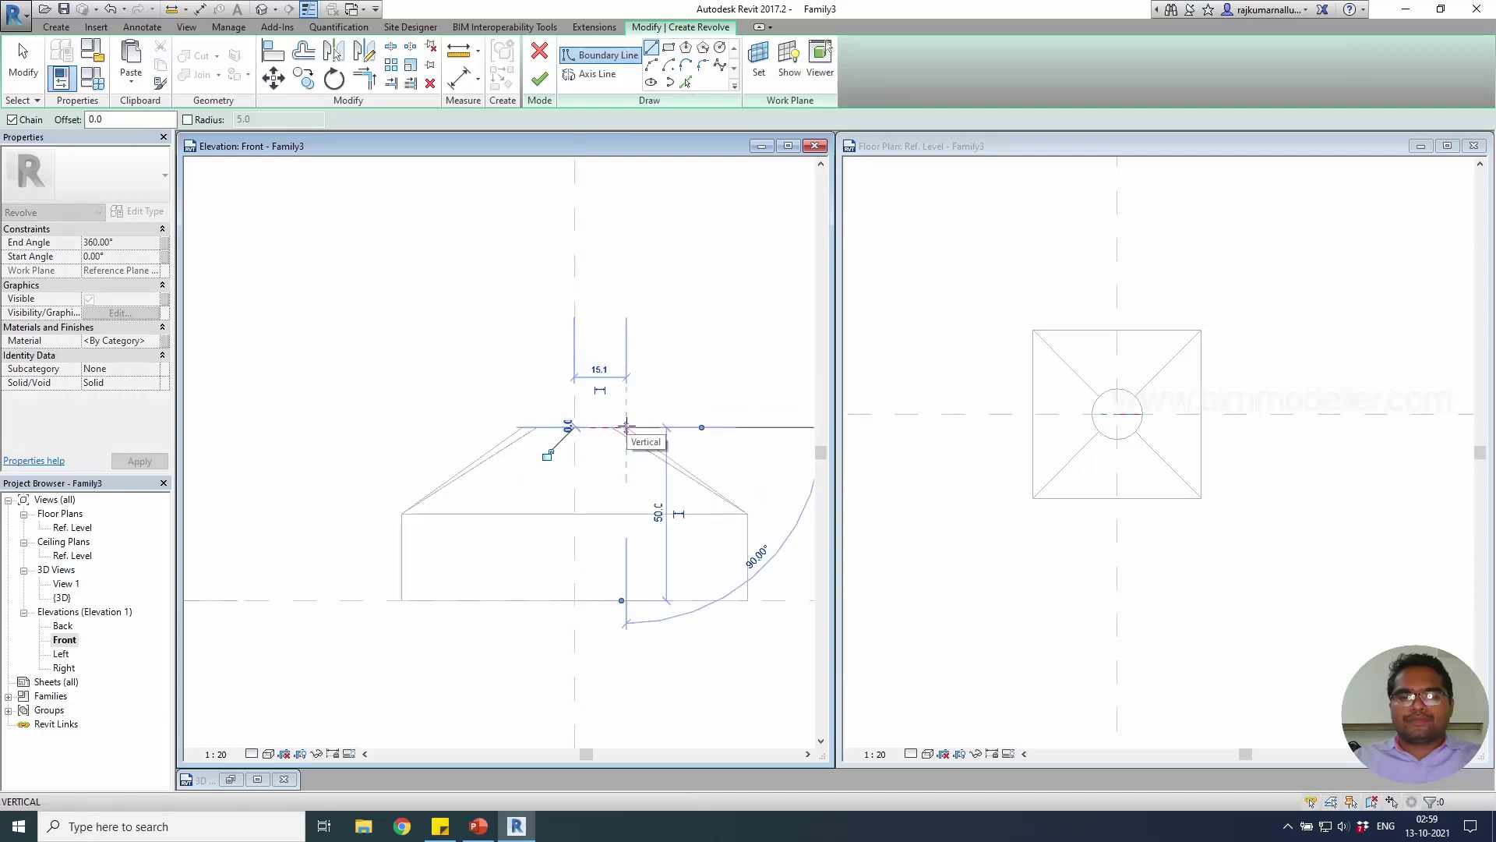
{"action": "key", "text": "Escape"}
{"action": "left_click", "coordinate": [574, 427]}
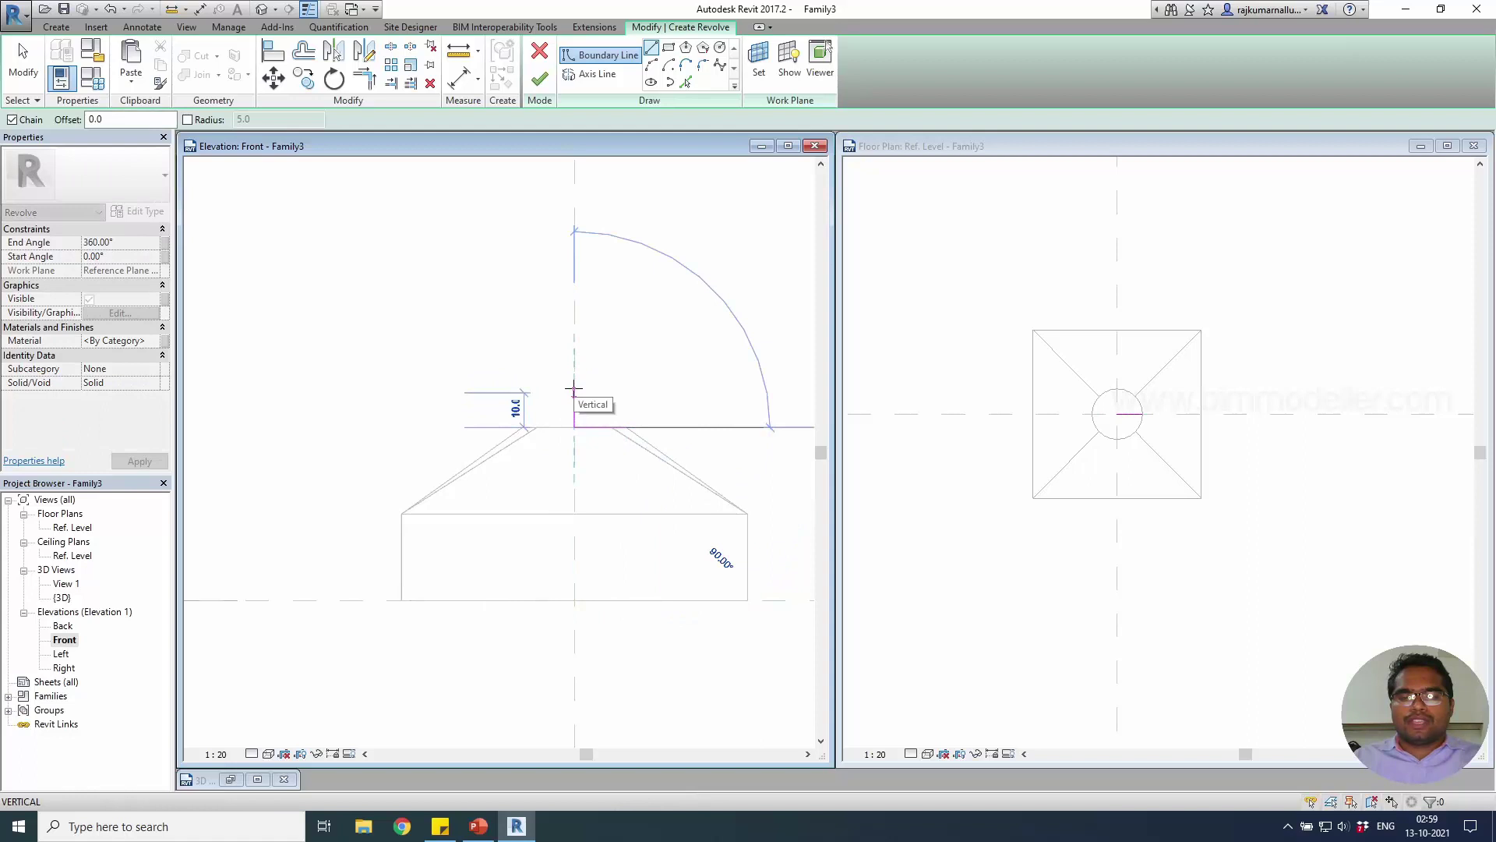
{"action": "left_click", "coordinate": [575, 391]}
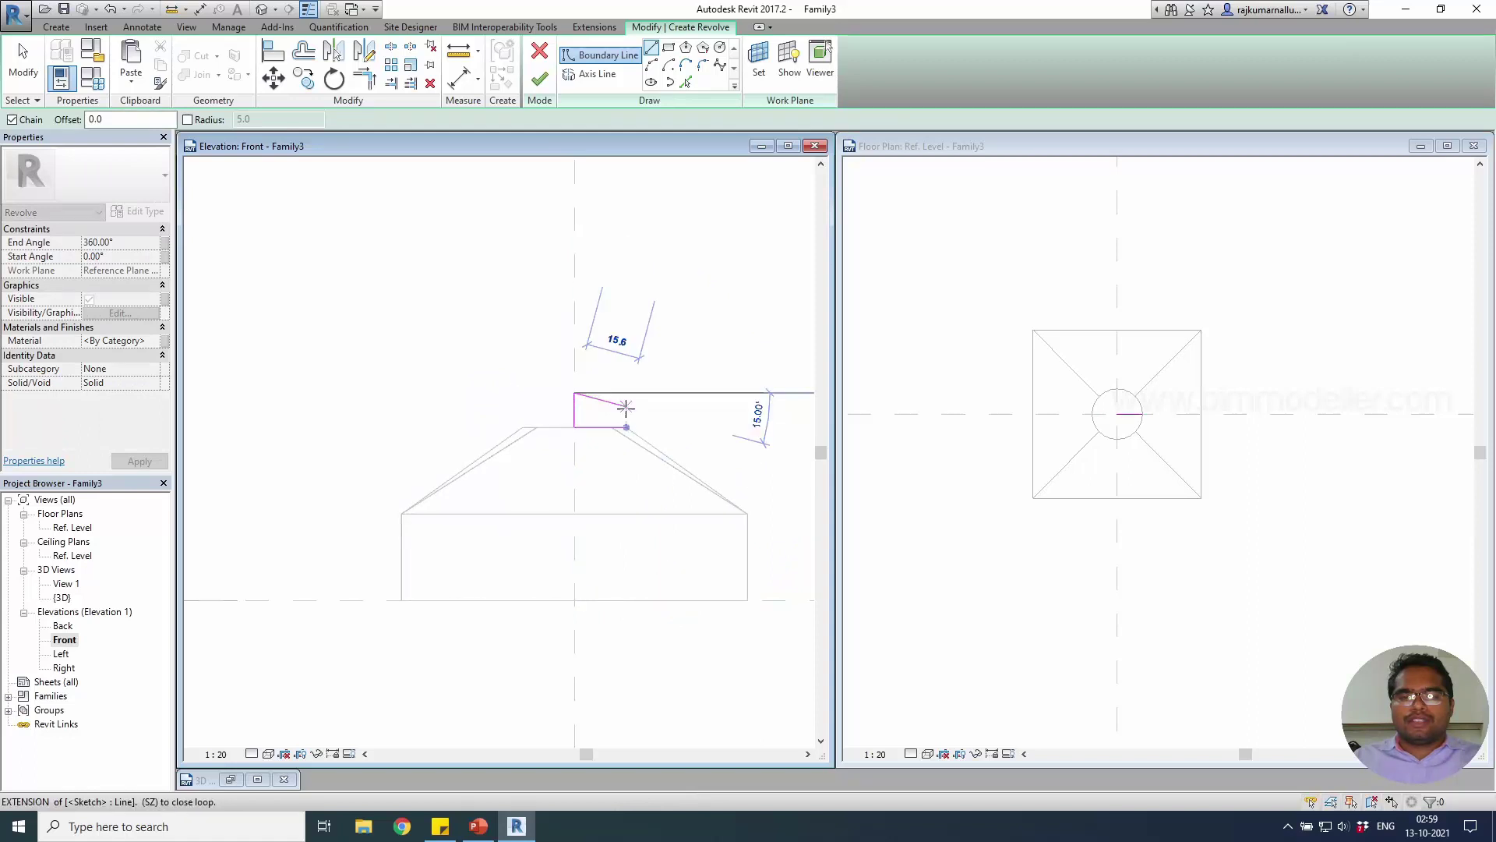
Close the quarter-dome profile with an arc and reshape it into a flatter curve.
{"action": "left_click", "coordinate": [652, 65]}
{"action": "left_click", "coordinate": [627, 427]}
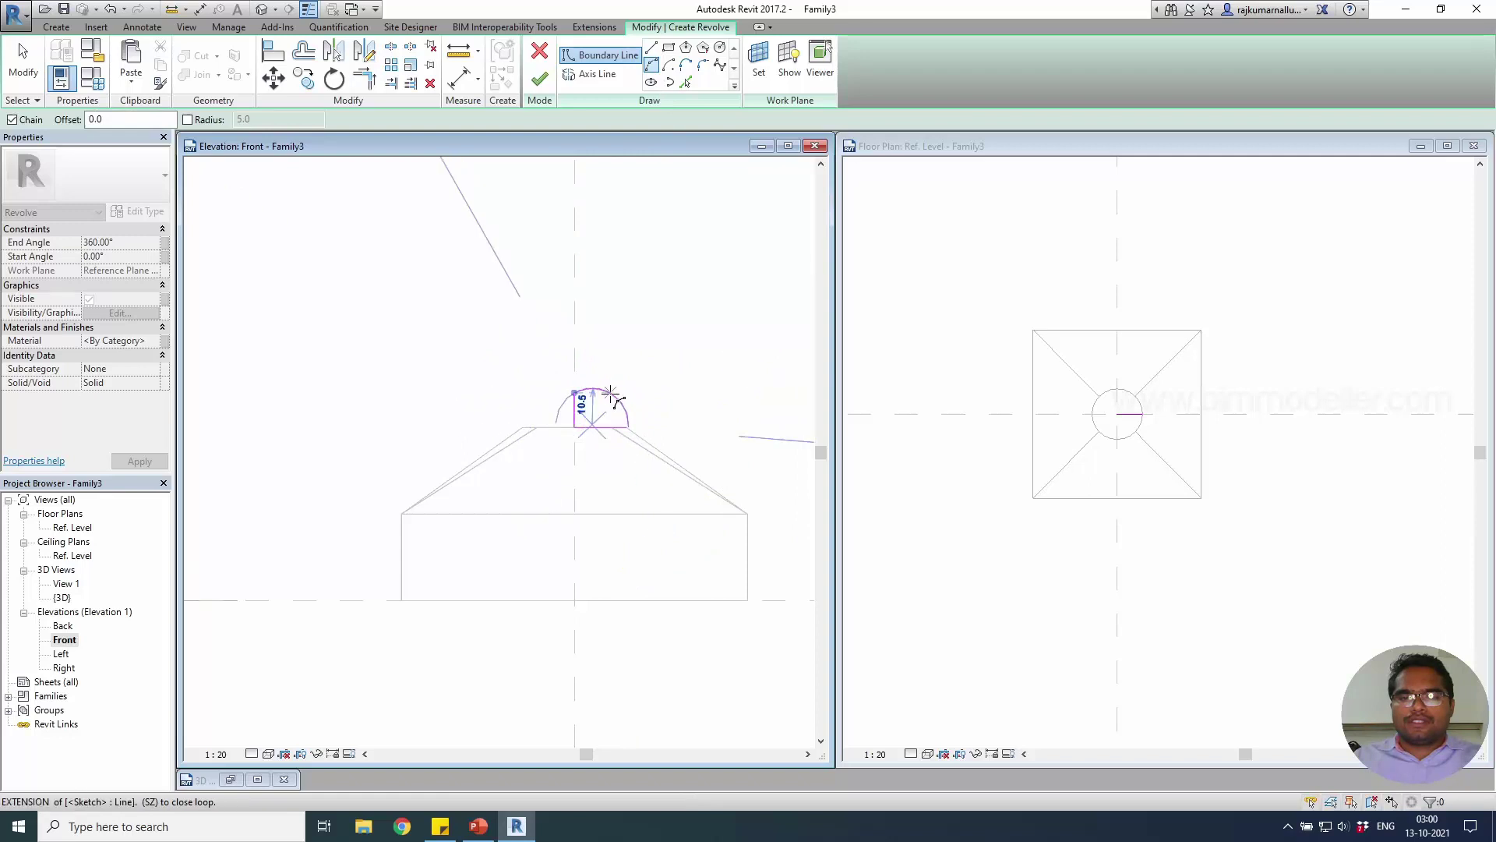
{"action": "scroll", "coordinate": [608, 398], "scroll_direction": "up", "scroll_amount": 3}
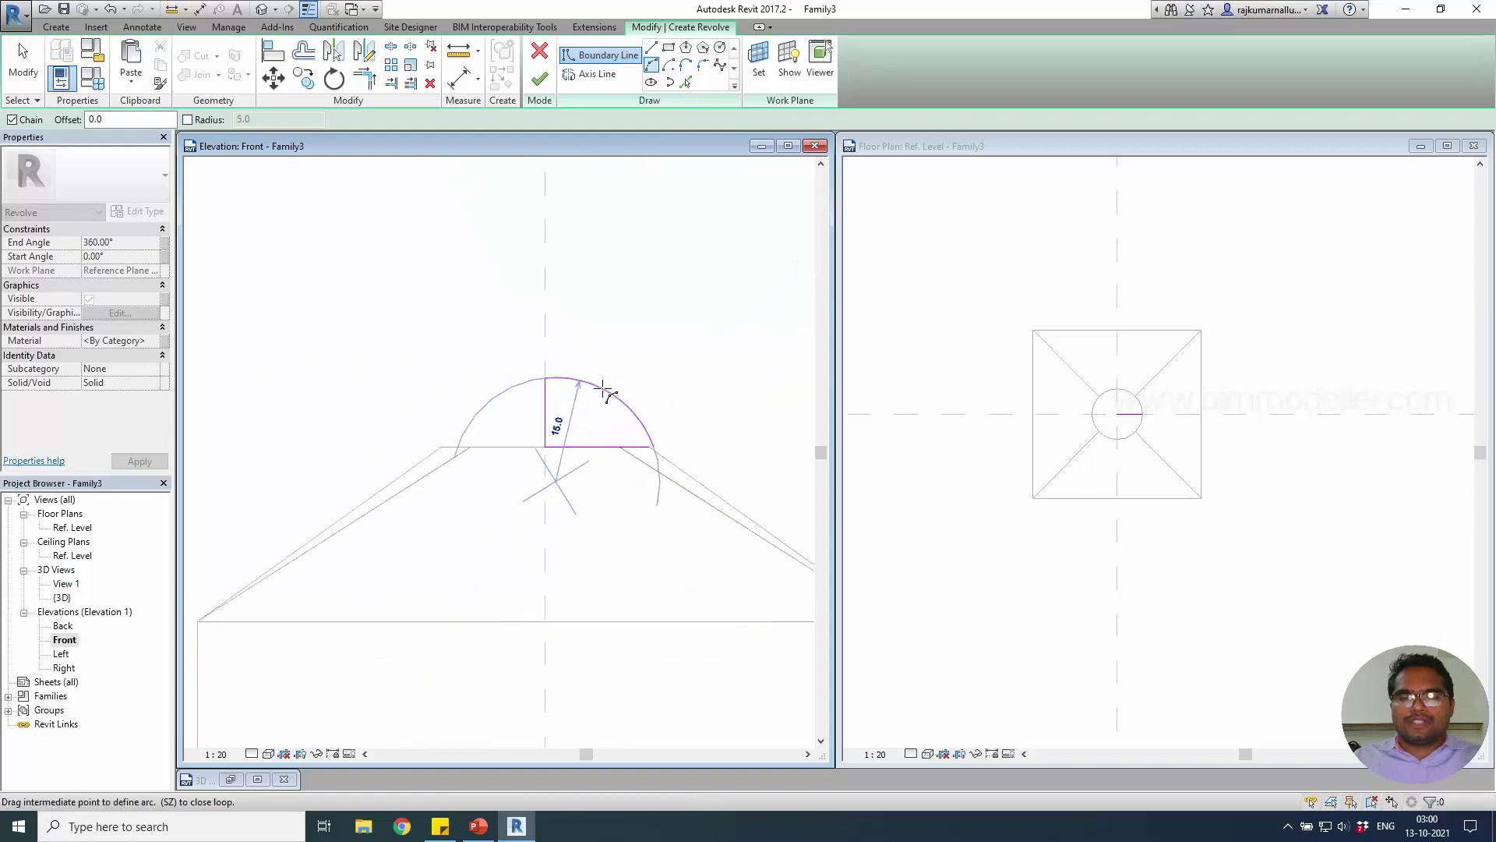
{"action": "left_click", "coordinate": [605, 392]}
{"action": "key", "text": "Escape"}
{"action": "key", "text": "Escape"}
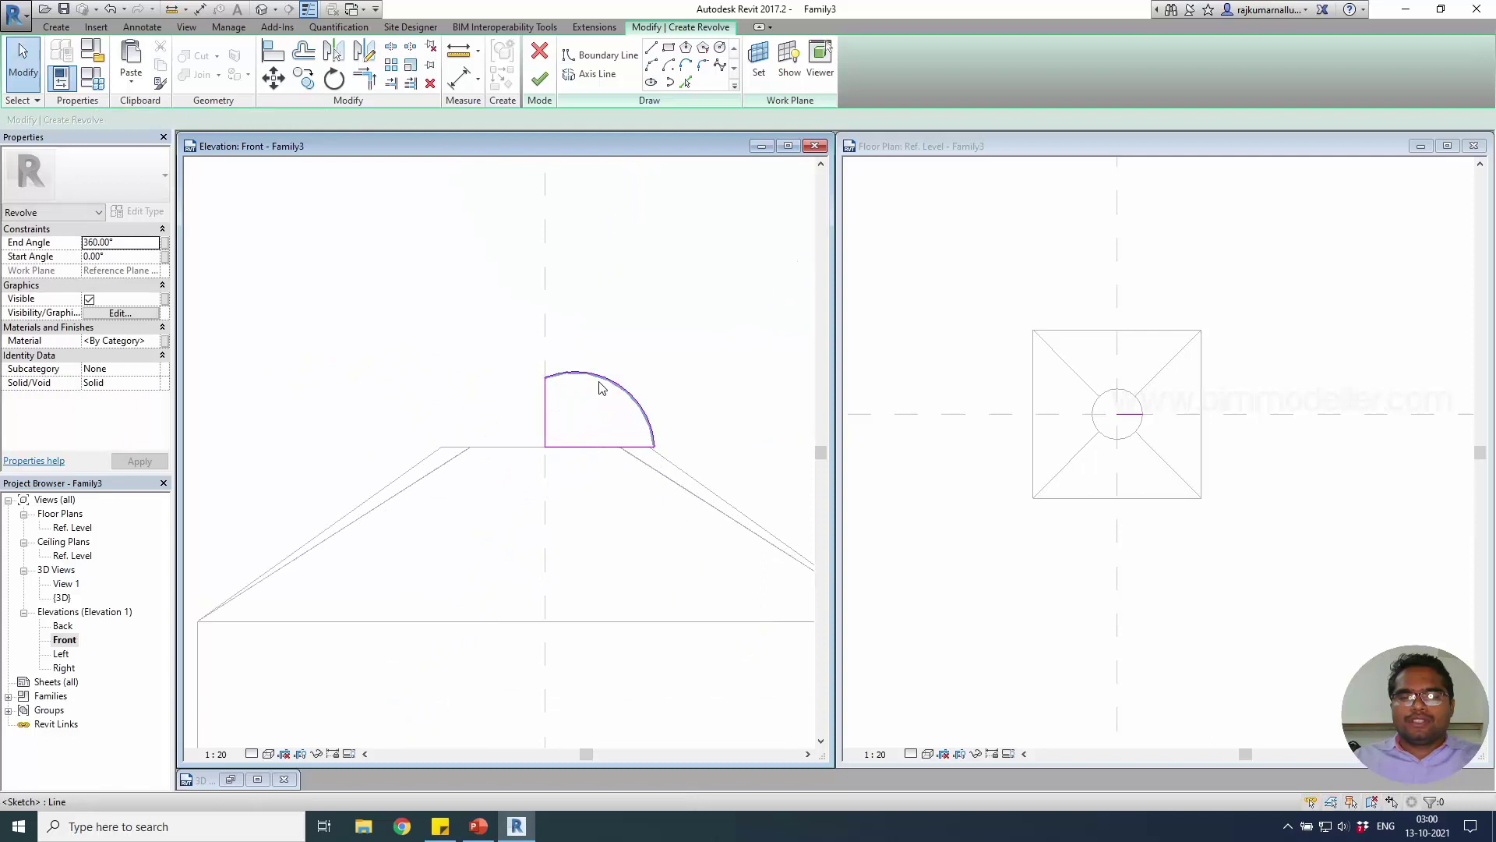
{"action": "left_click", "coordinate": [600, 387]}
{"action": "left_click_drag", "start_coordinate": [615, 392], "coordinate": [606, 403]}
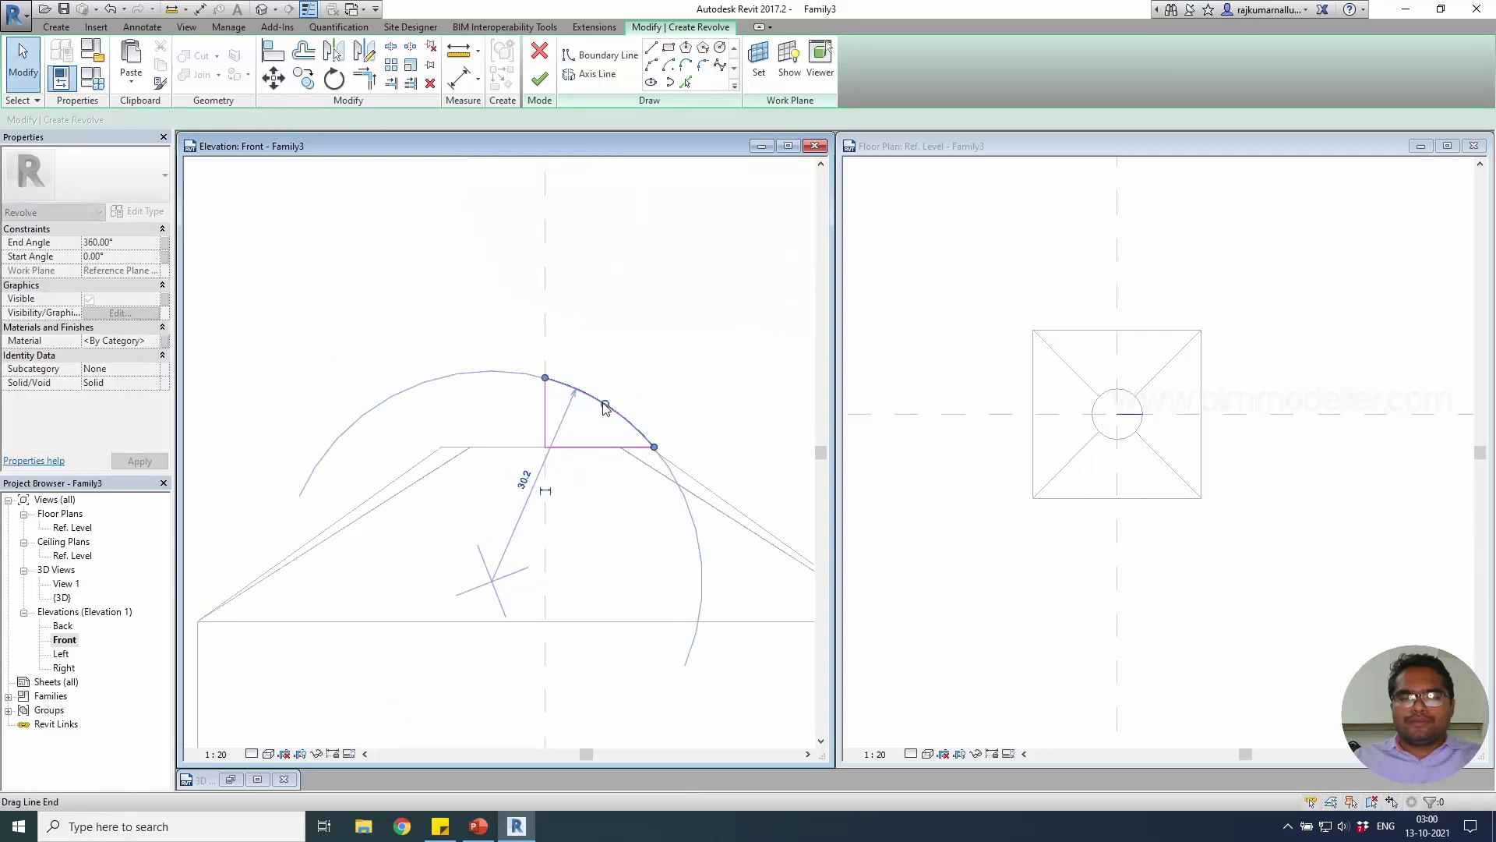
{"action": "left_click", "coordinate": [679, 383]}
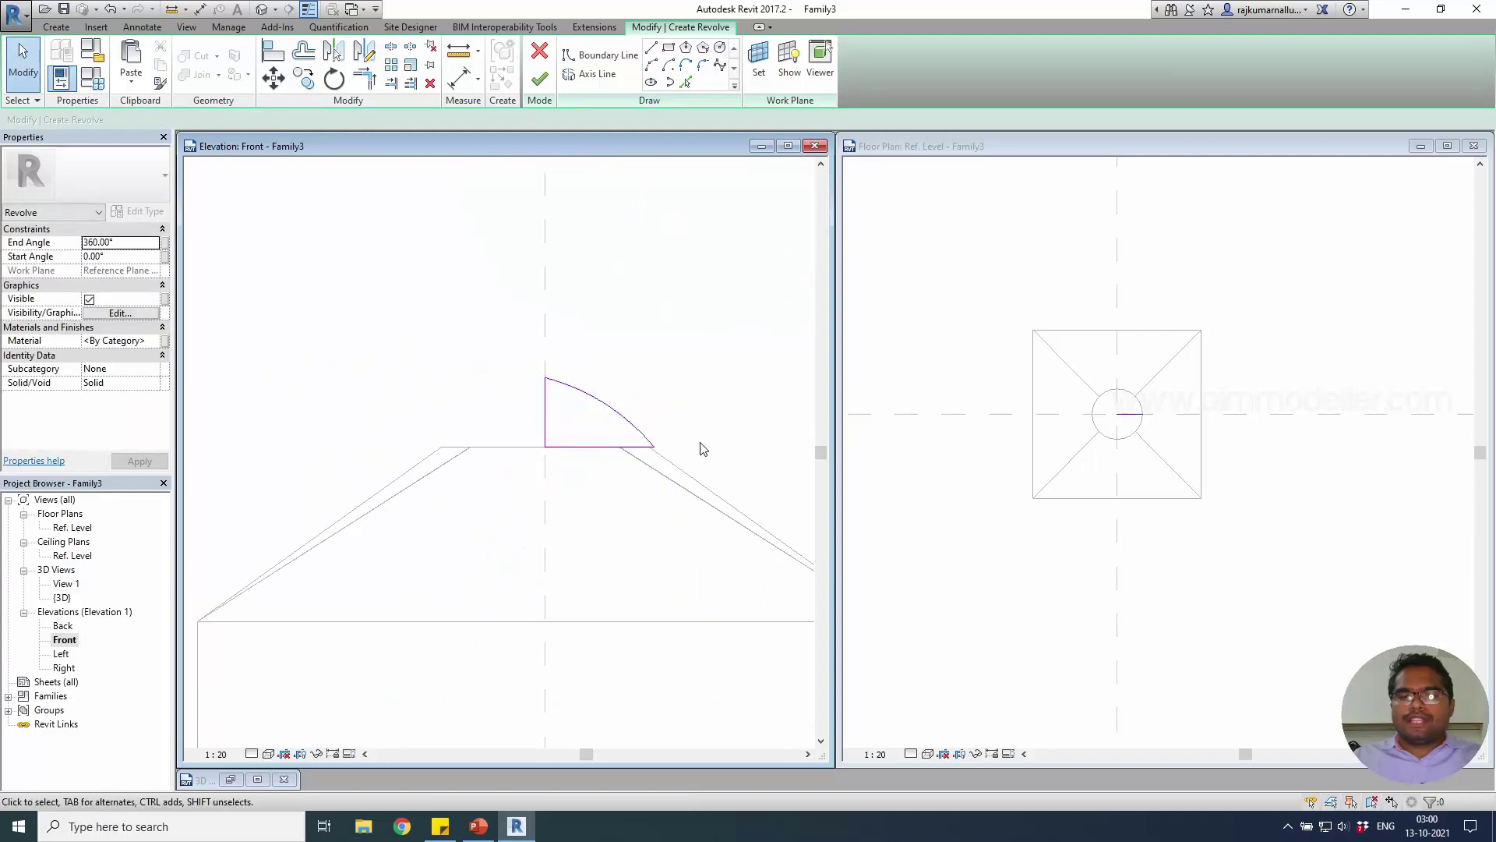
Draw the revolve's axis line along the centre reference plane.
{"action": "left_click", "coordinate": [592, 74]}
{"action": "left_click", "coordinate": [544, 328]}
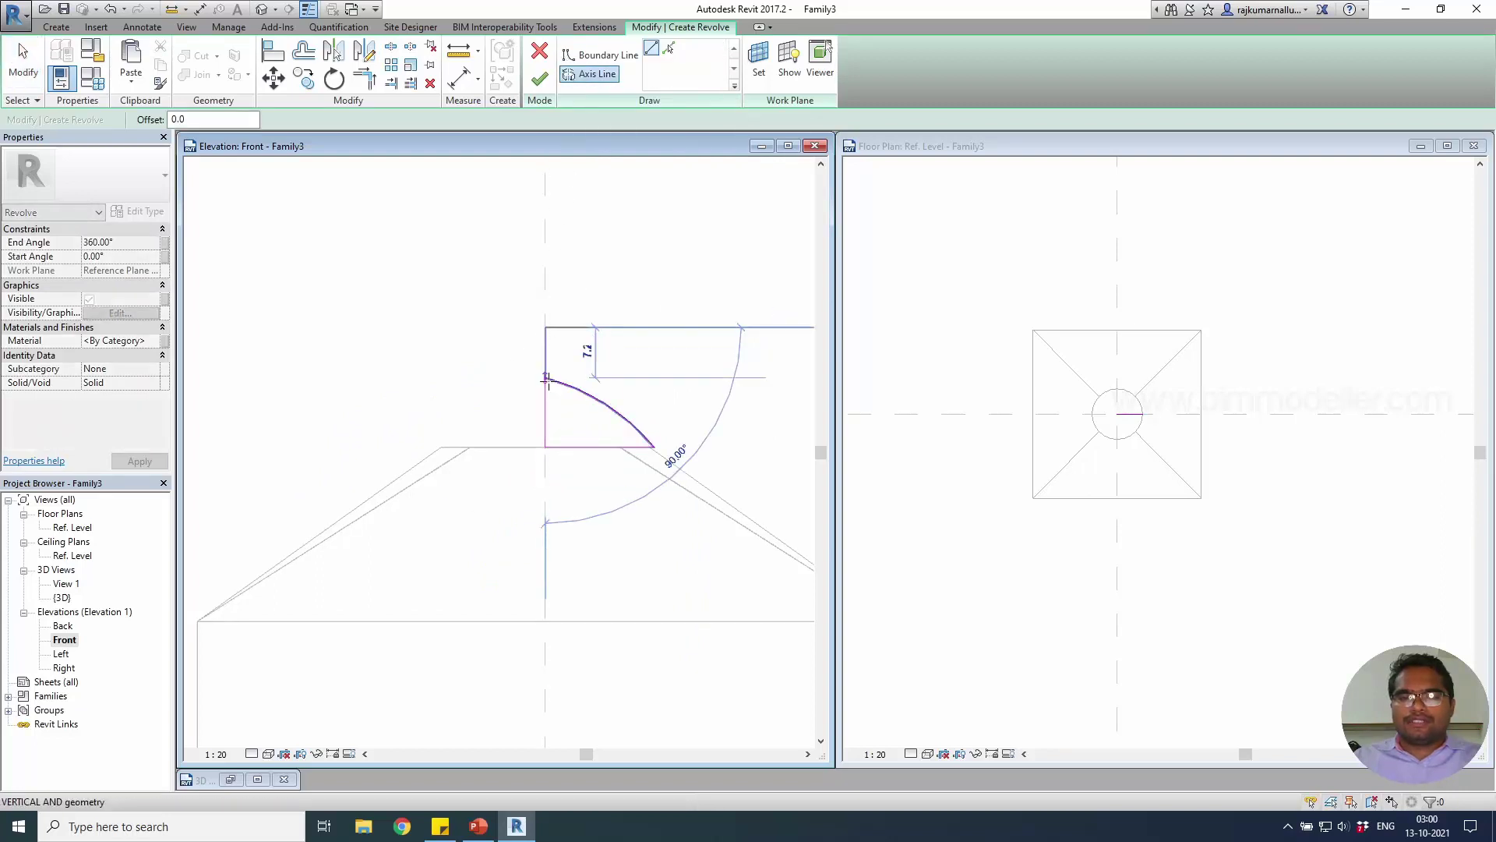
{"action": "left_click", "coordinate": [545, 374]}
Attempt to finish the revolve twice, dismissing the axis-crossing error each time.
{"action": "left_click", "coordinate": [539, 78]}
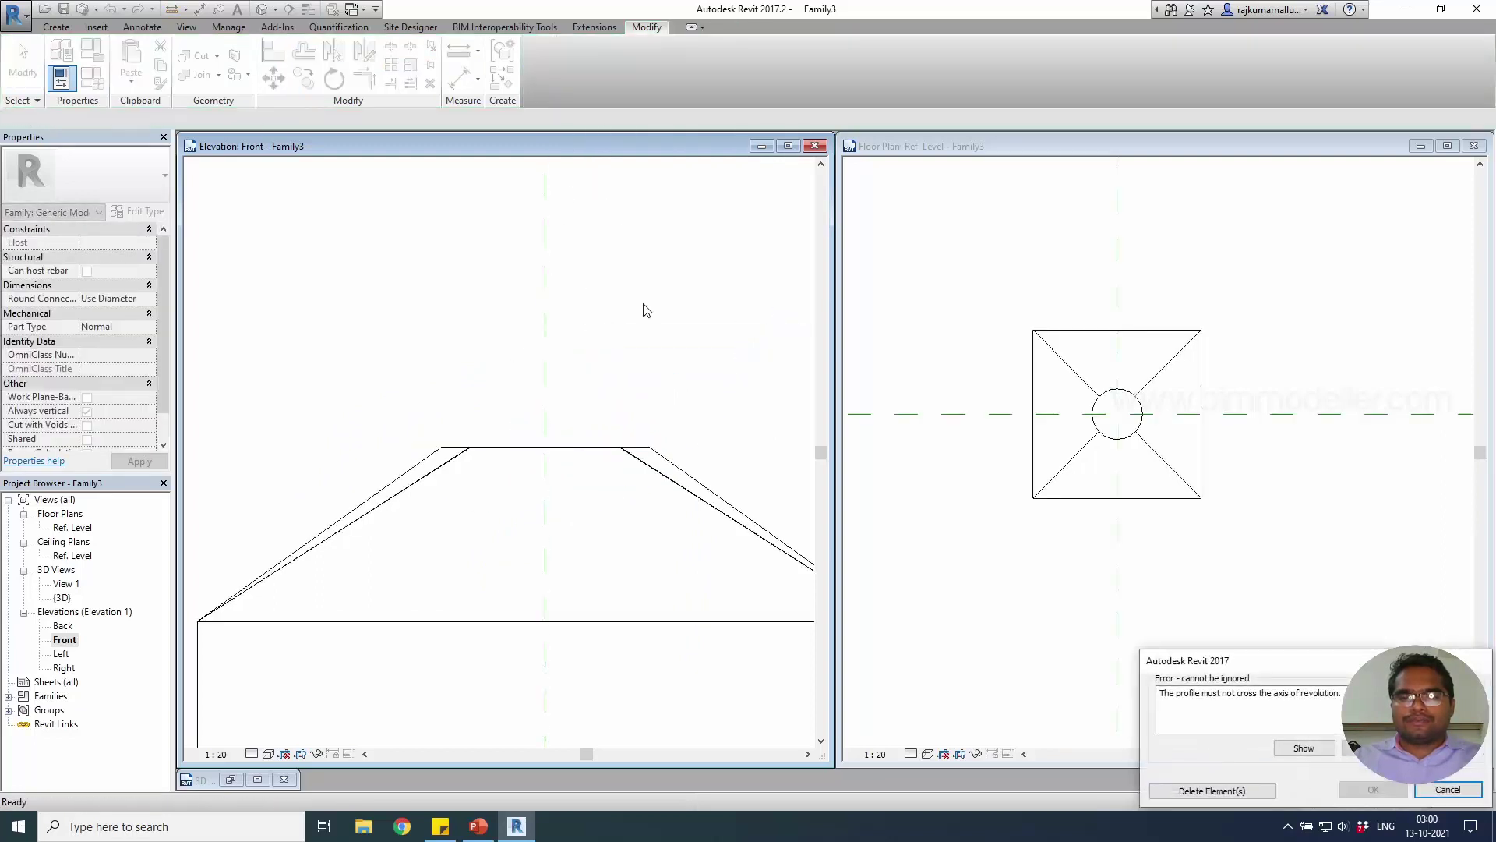
{"action": "key", "text": "Escape"}
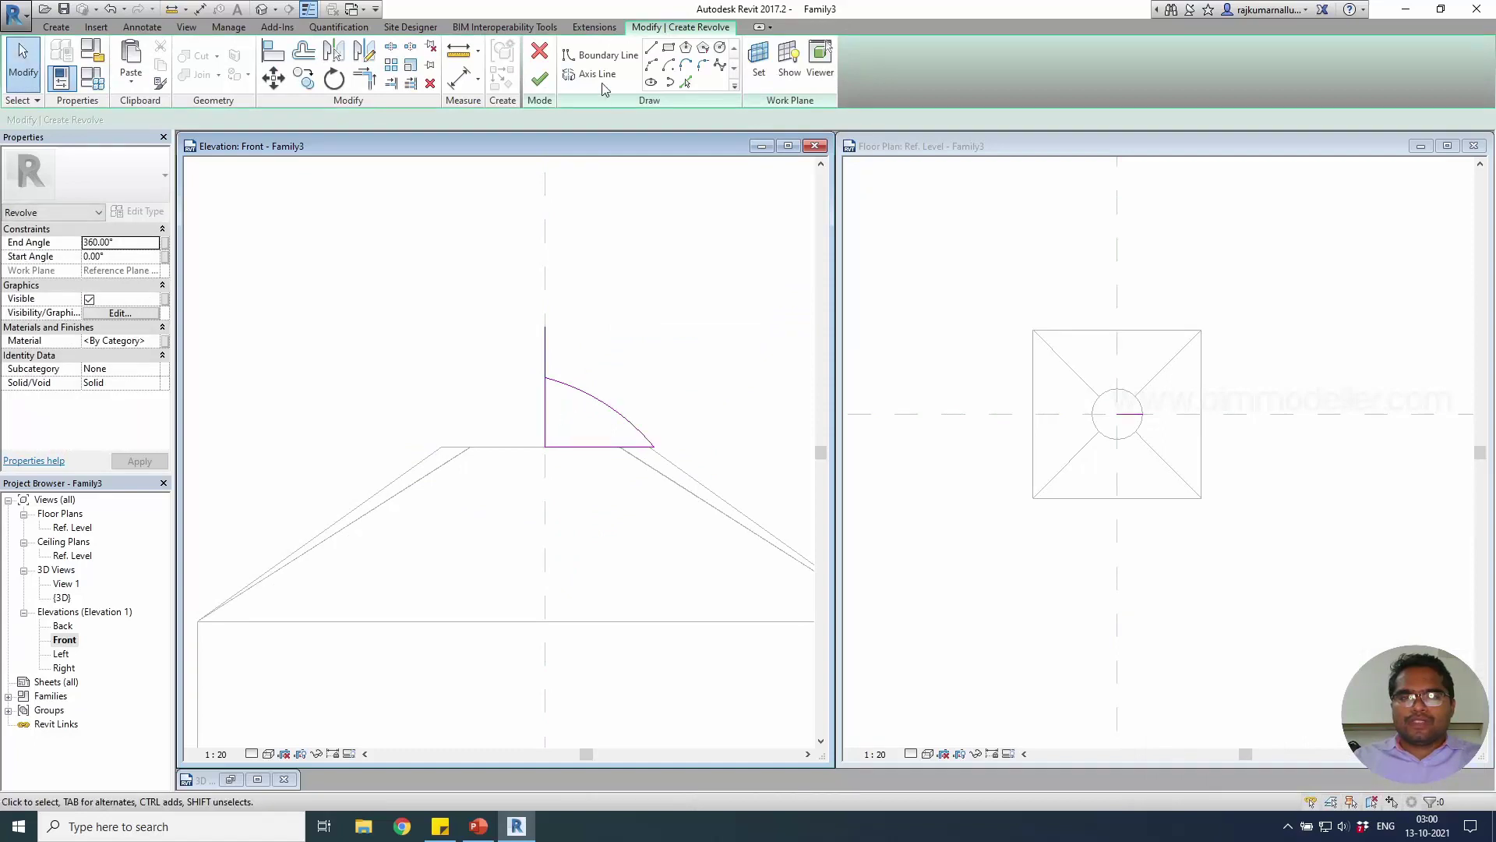
{"action": "left_click", "coordinate": [539, 78]}
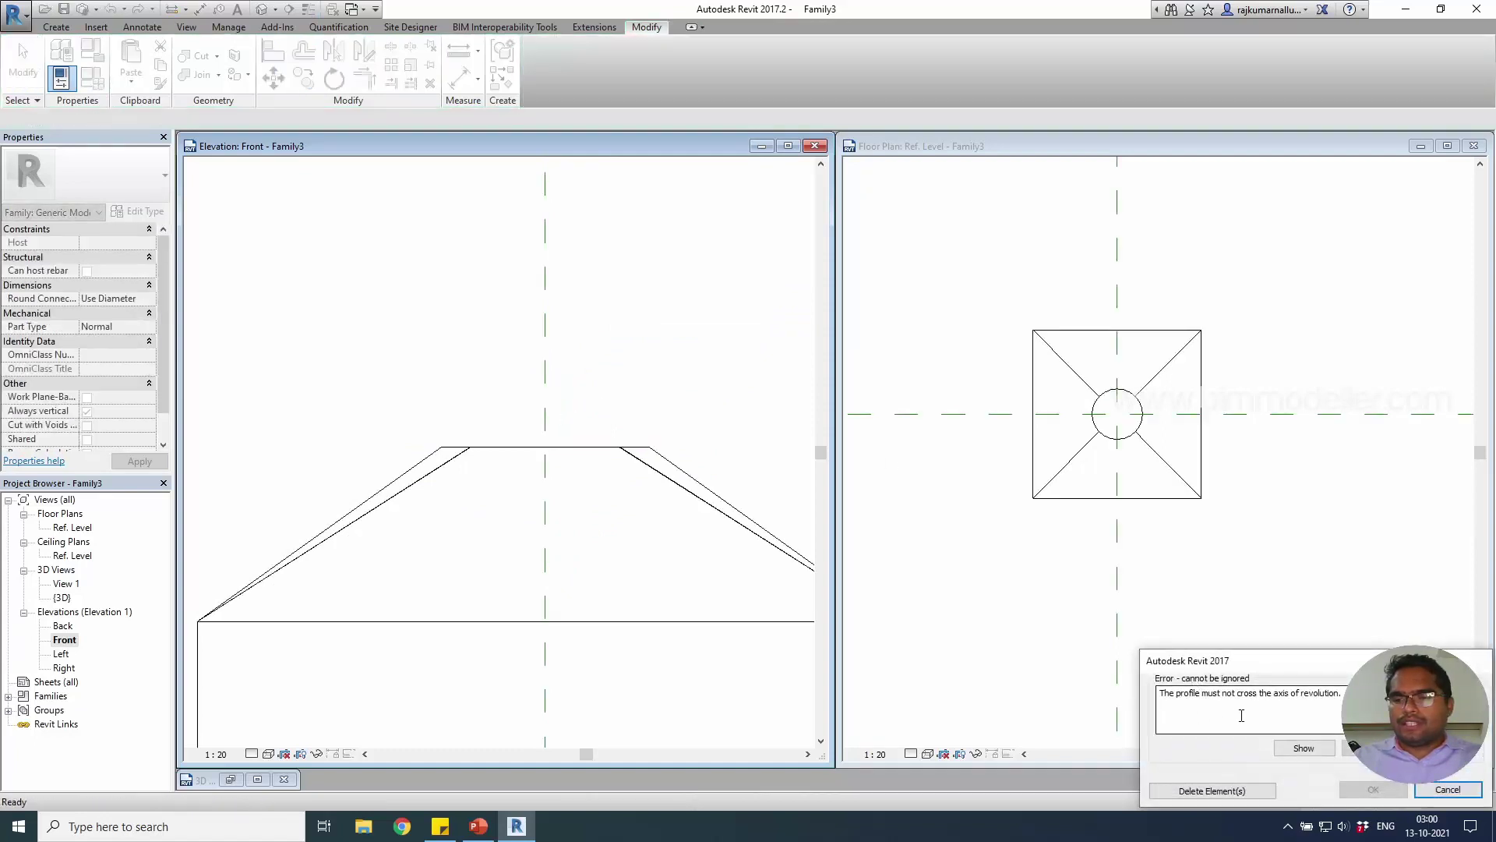
{"action": "key", "text": "Escape"}
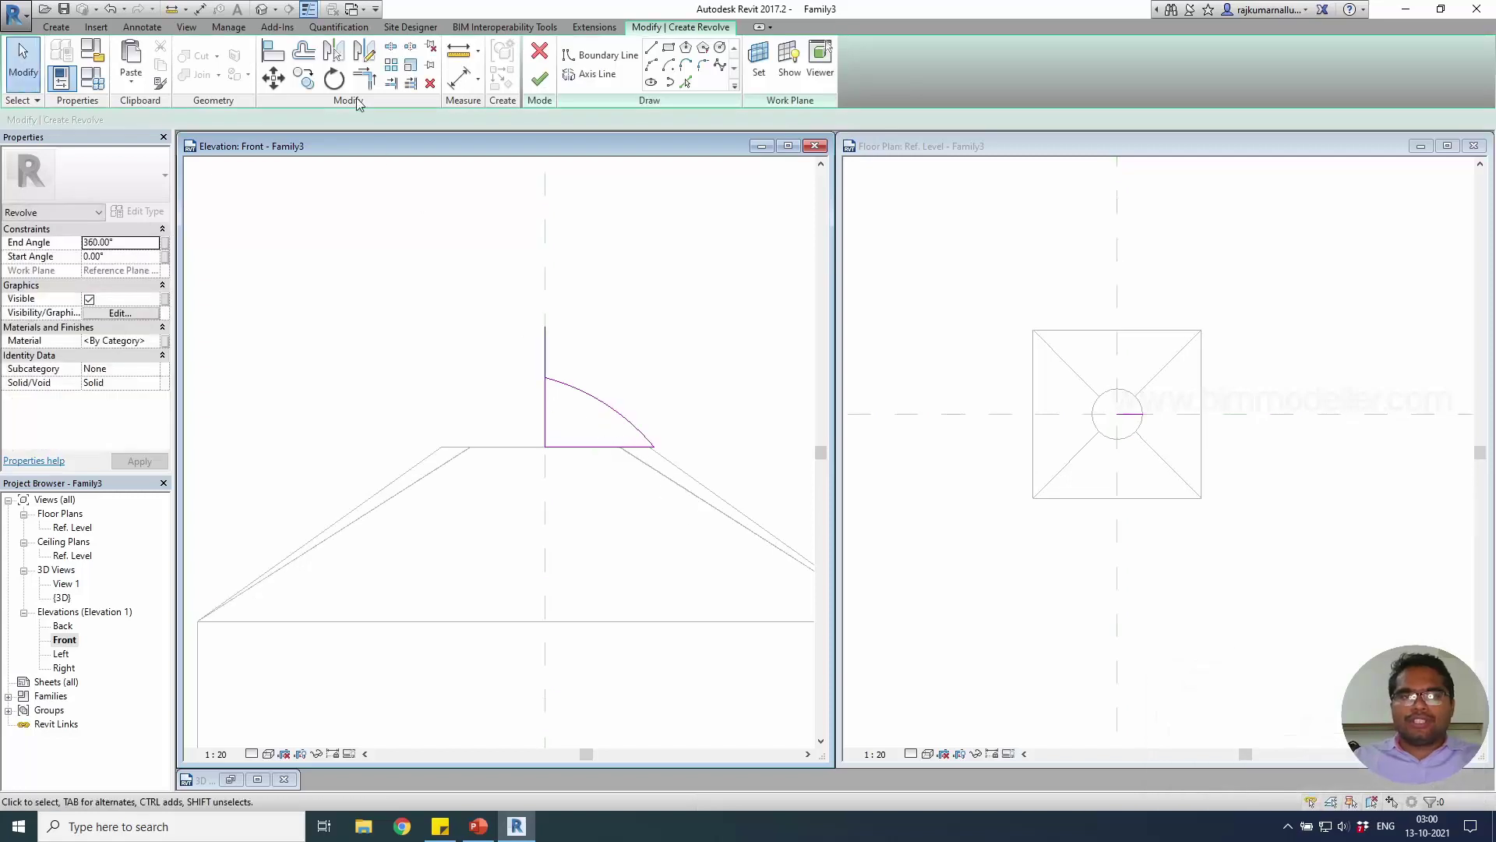
Align and lock the profile's vertical line to the Center plane, then finish the dome revolve.
{"action": "left_click", "coordinate": [273, 52]}
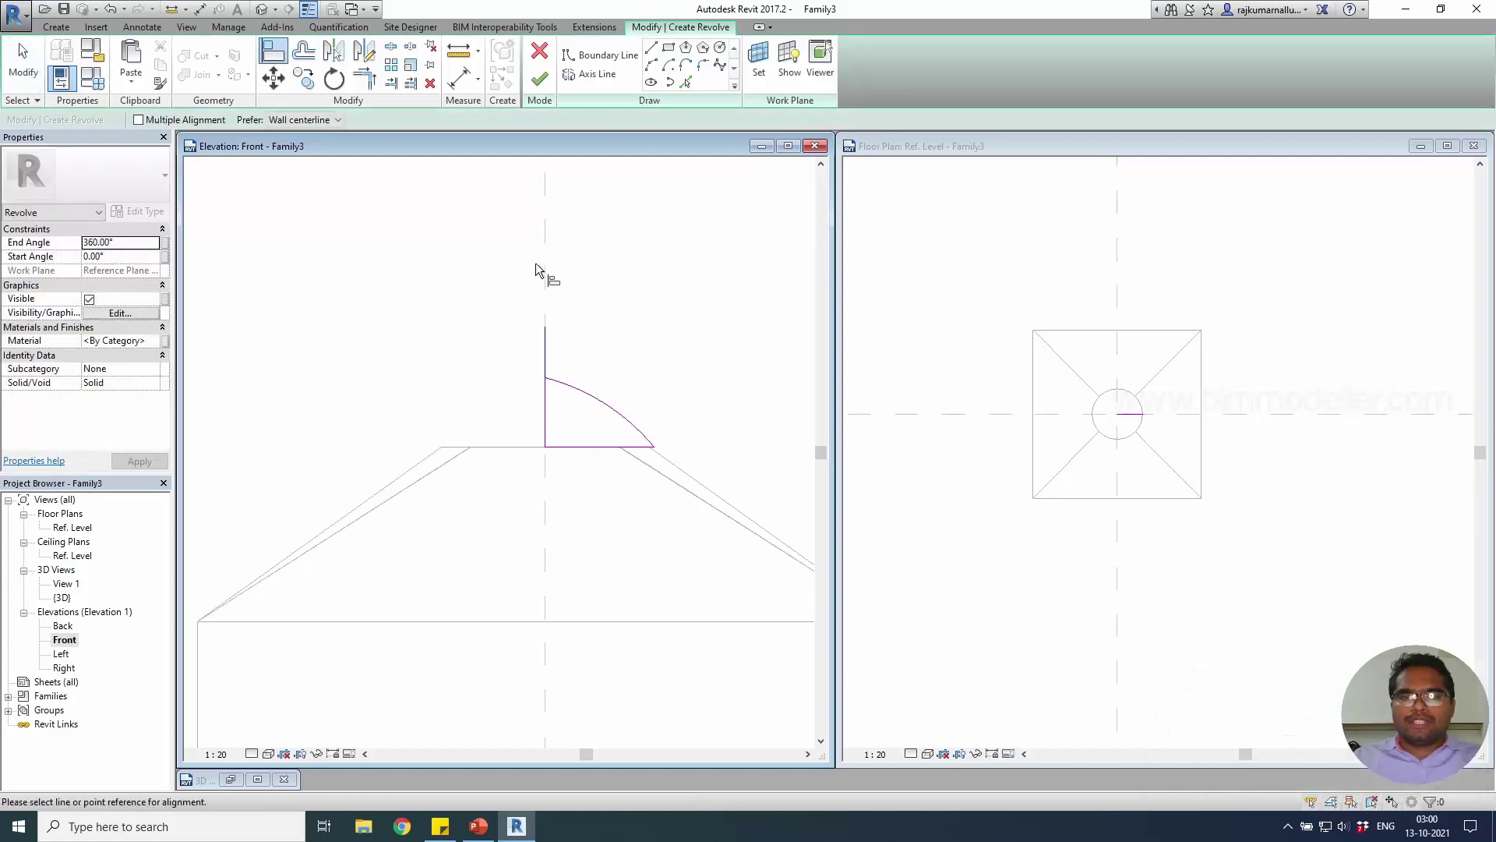
{"action": "left_click", "coordinate": [545, 268]}
{"action": "left_click", "coordinate": [550, 344]}
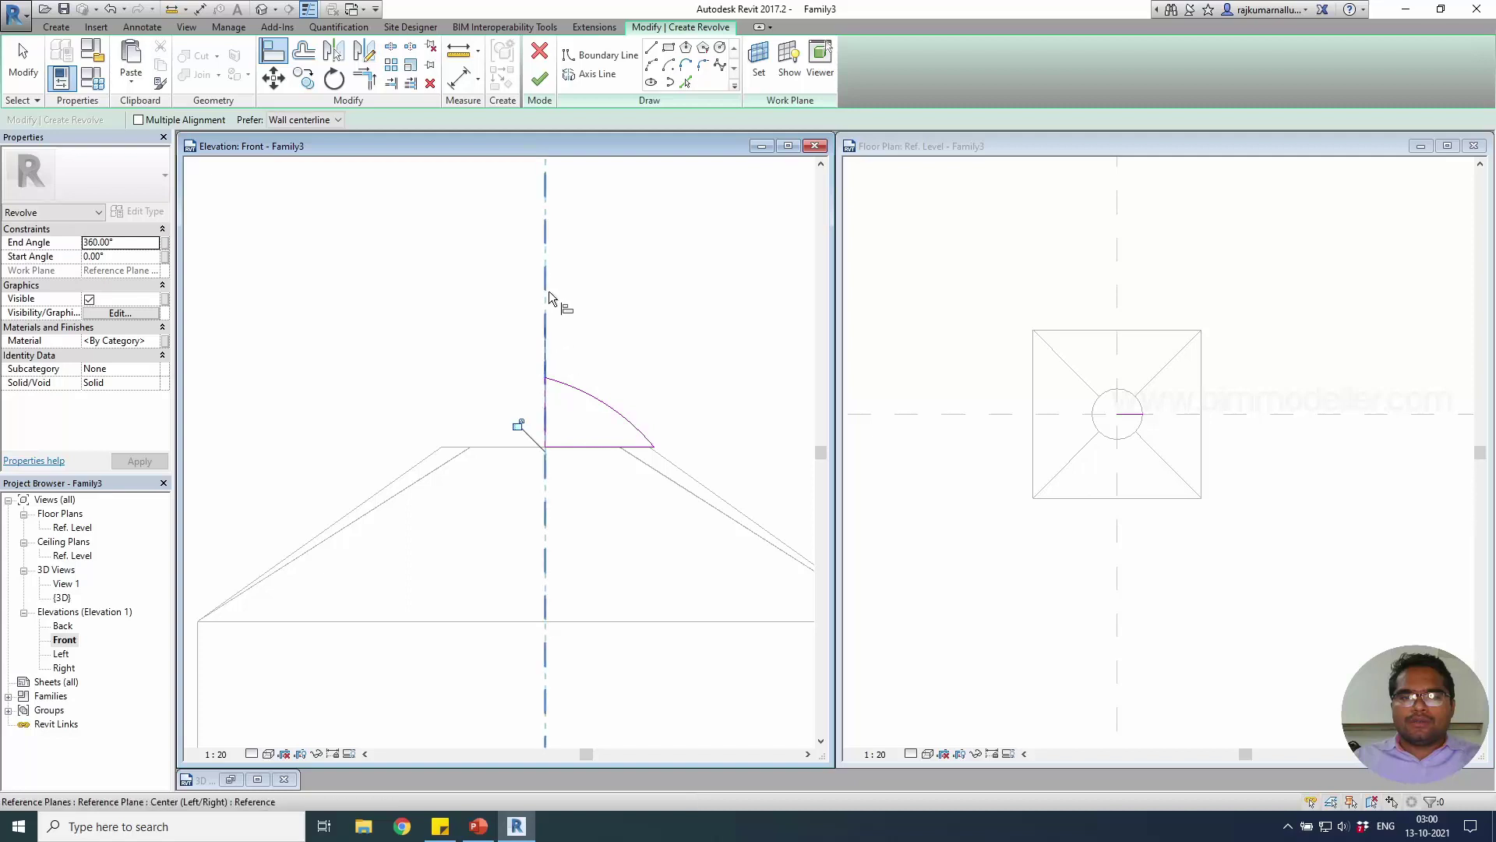
{"action": "left_click", "coordinate": [549, 401]}
{"action": "left_click", "coordinate": [540, 78]}
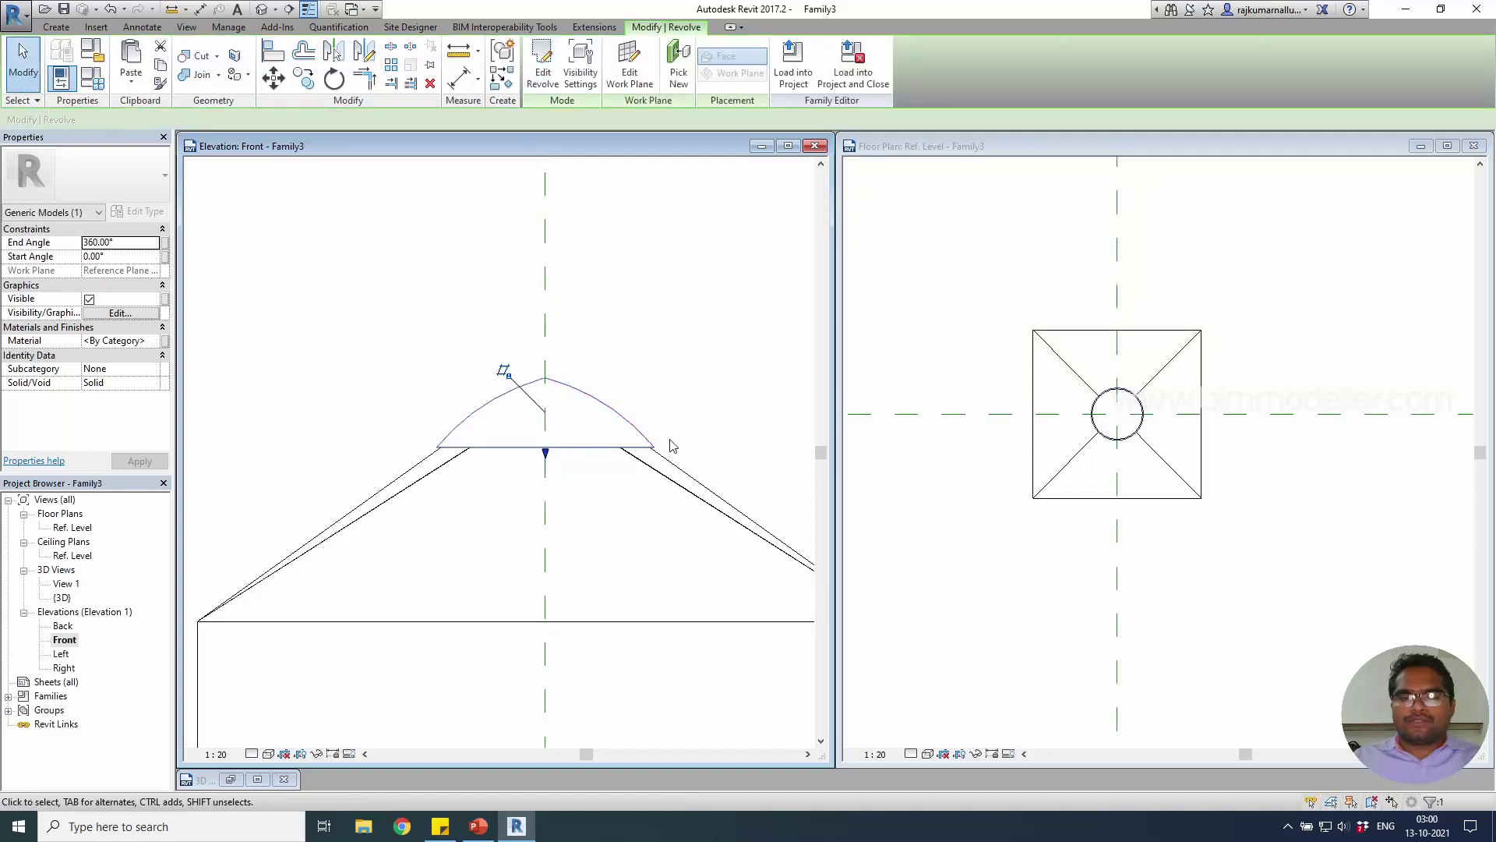
{"action": "left_click", "coordinate": [992, 517]}
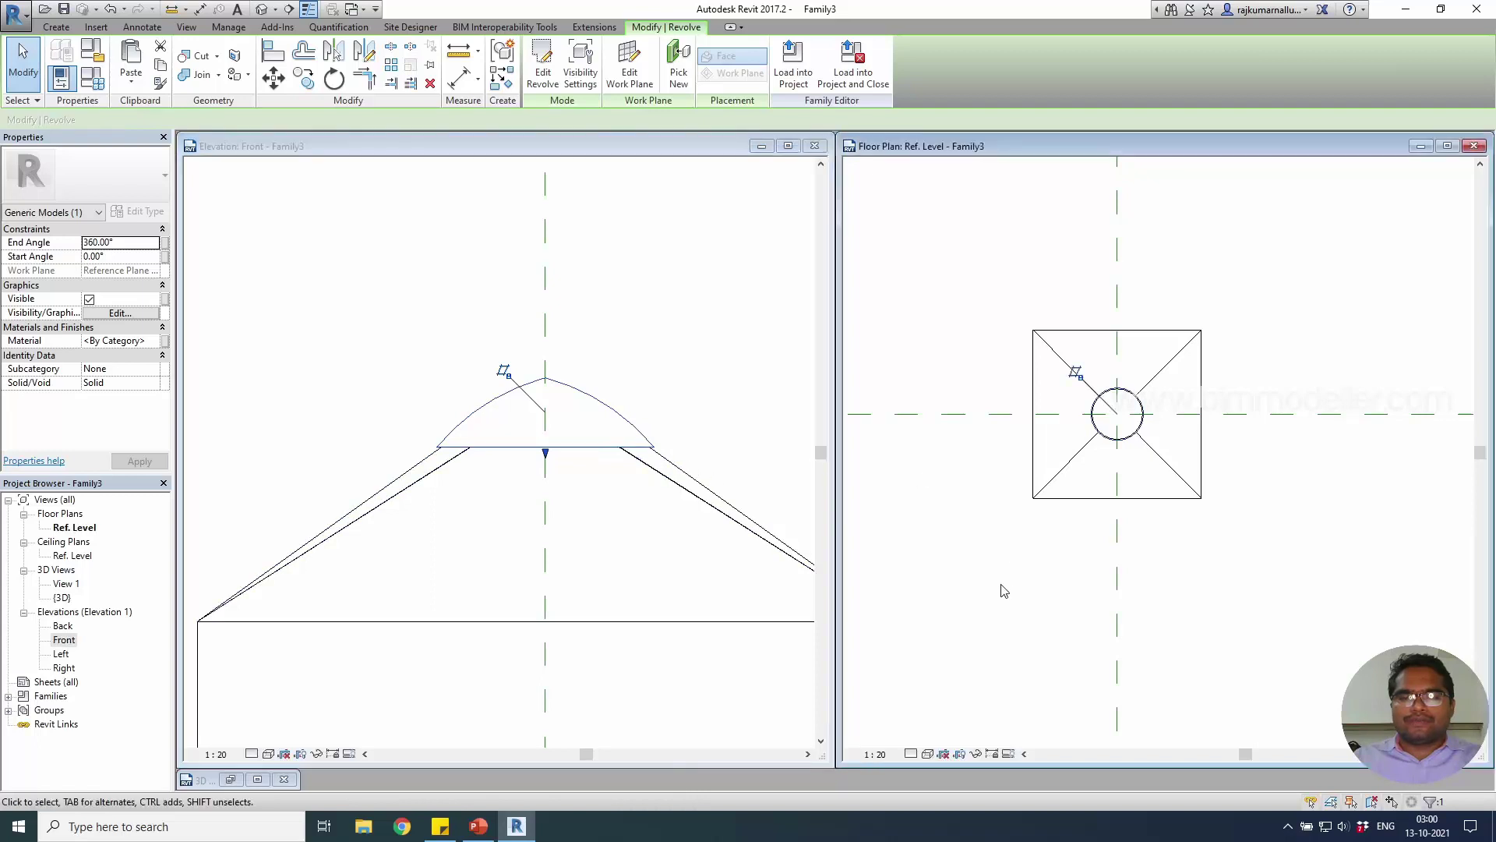
Edit the dome's revolve profile, delete the old arc and extend the base line to 15.0.
{"action": "left_click", "coordinate": [629, 421]}
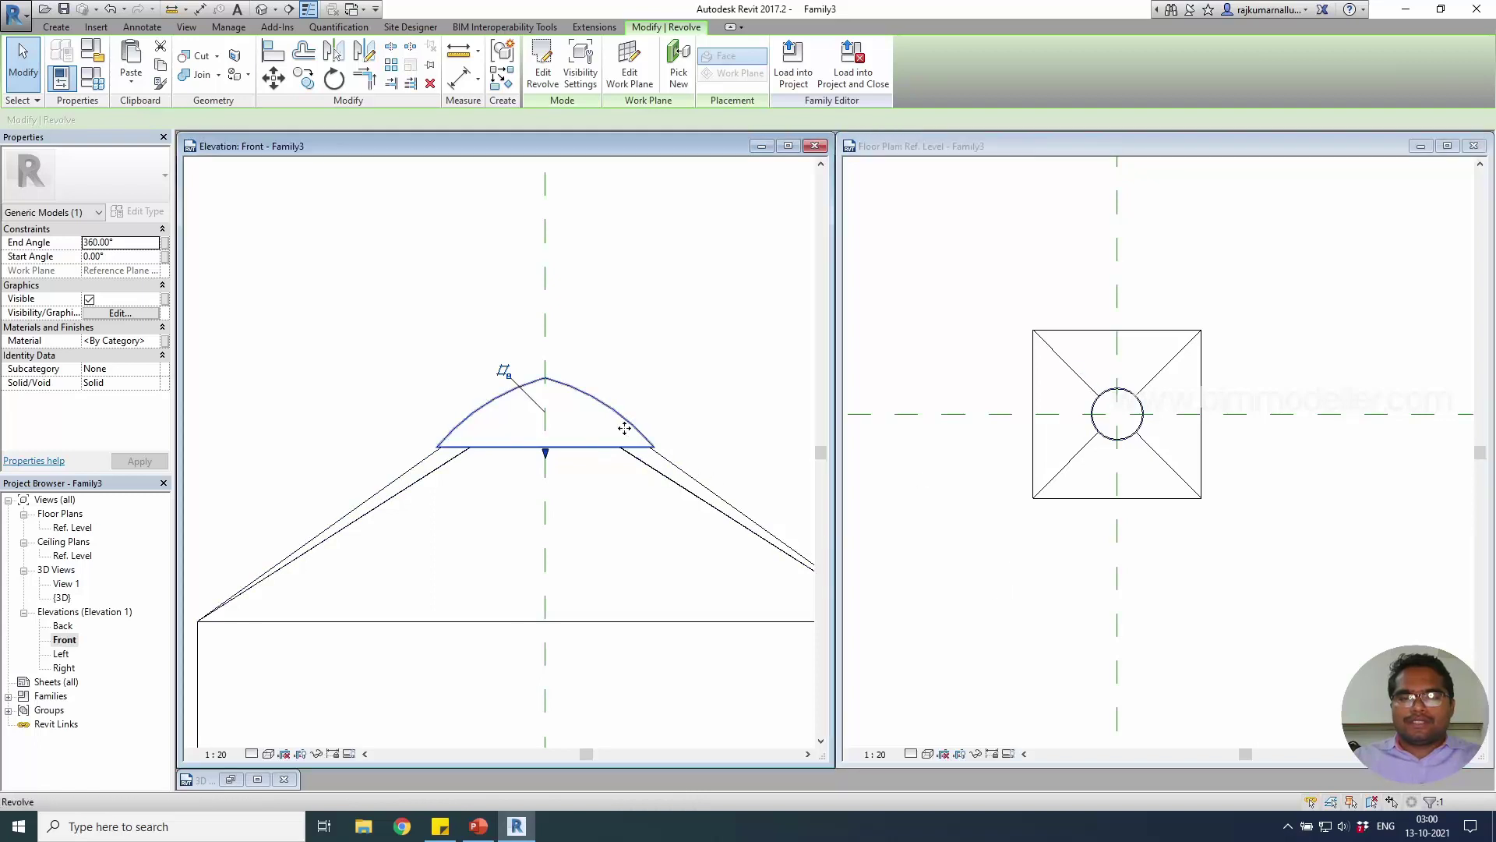
{"action": "double_click", "coordinate": [624, 428]}
{"action": "scroll", "coordinate": [653, 458], "scroll_direction": "up", "scroll_amount": 3}
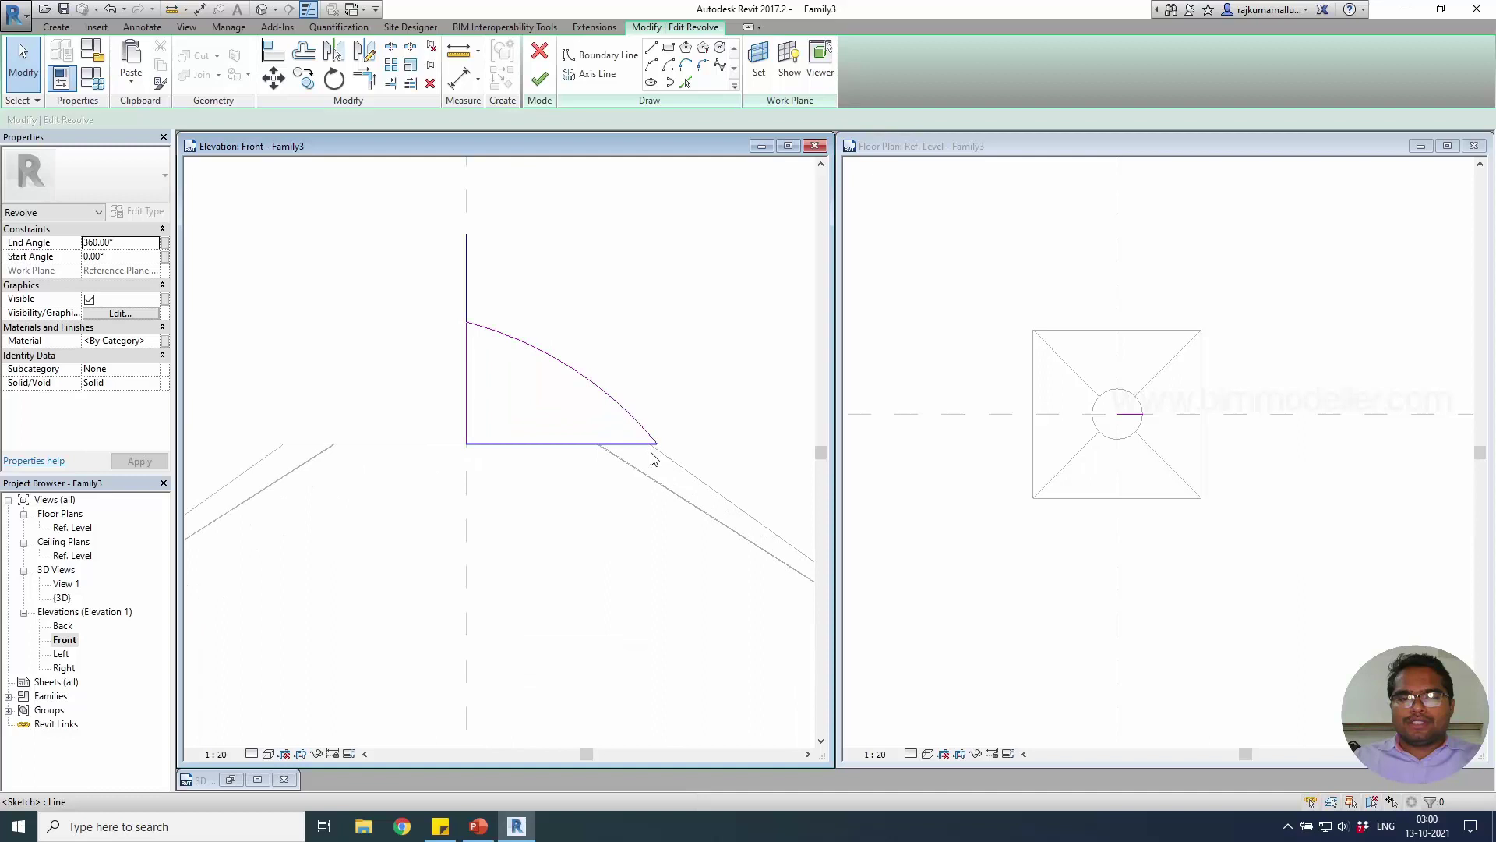
{"action": "scroll", "coordinate": [653, 459], "scroll_direction": "up", "scroll_amount": 2}
{"action": "left_click", "coordinate": [644, 437]}
{"action": "left_click_drag", "start_coordinate": [658, 437], "coordinate": [659, 439]}
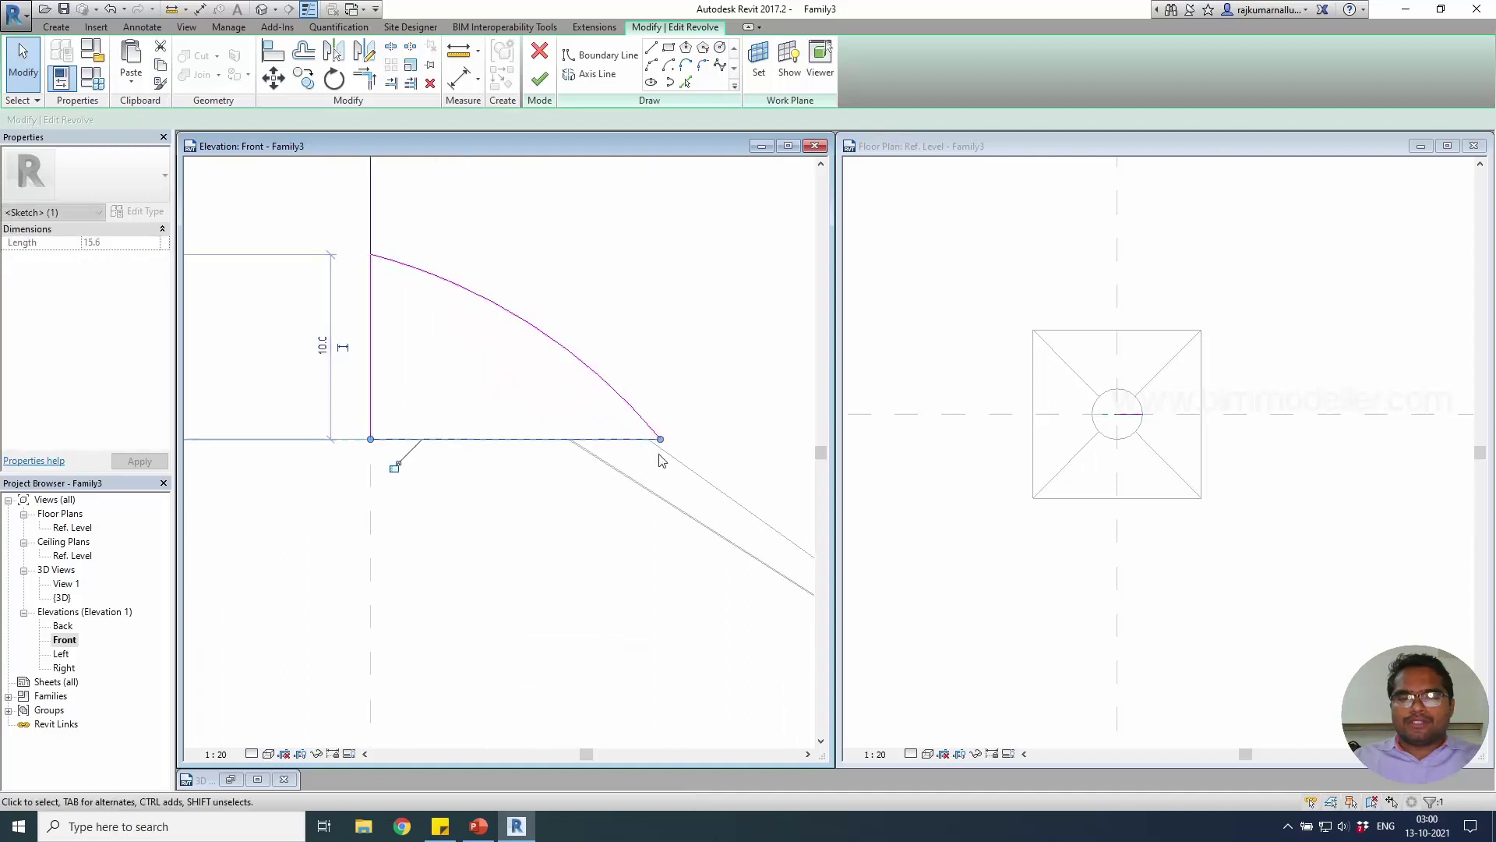
{"action": "left_click", "coordinate": [643, 430]}
{"action": "key", "text": "Delete"}
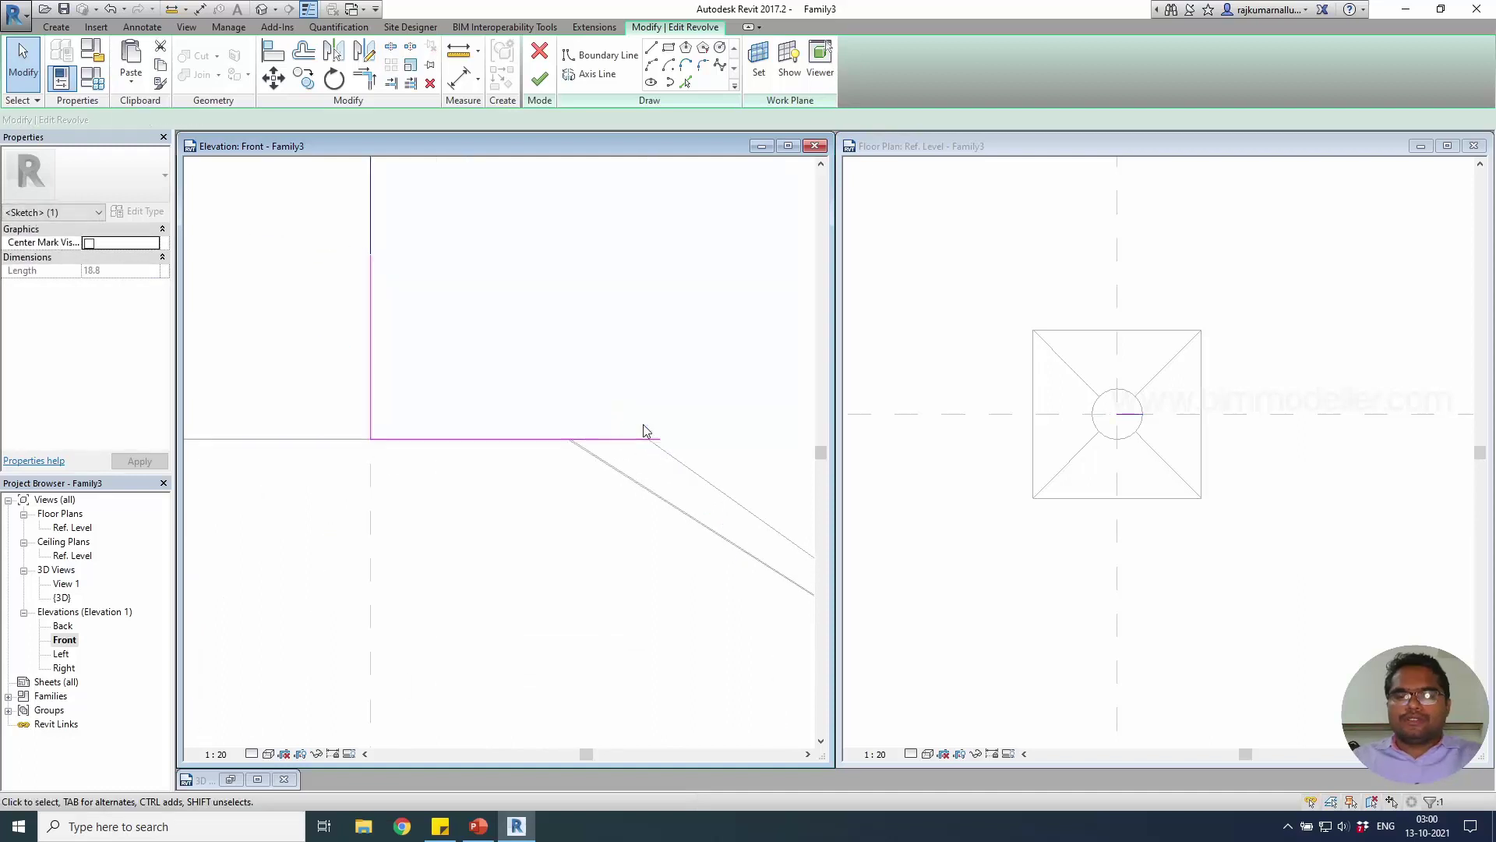
{"action": "left_click", "coordinate": [644, 439]}
{"action": "left_click_drag", "start_coordinate": [644, 439], "coordinate": [648, 438]}
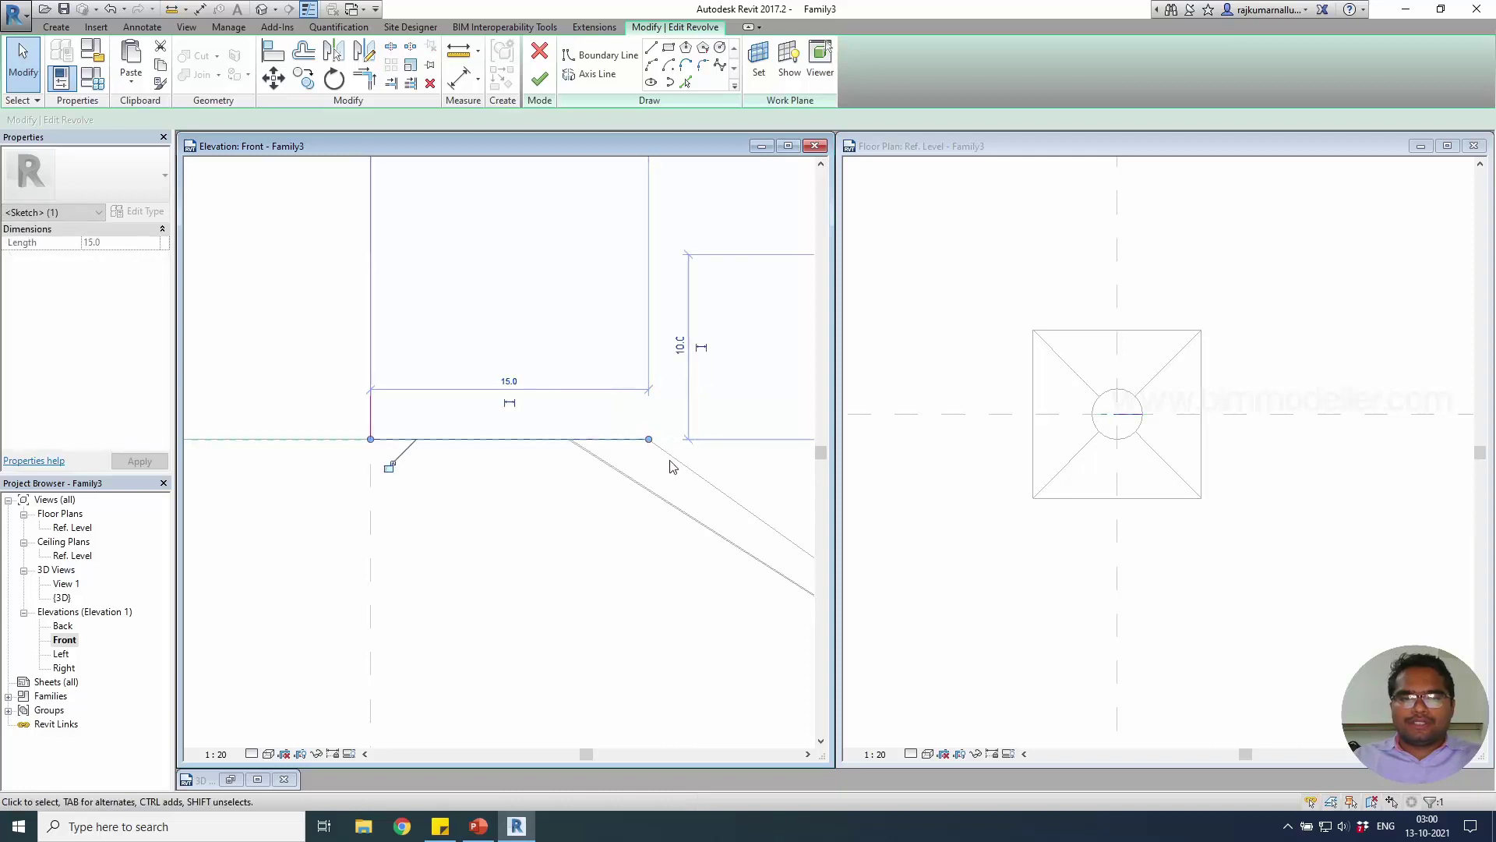
{"action": "scroll", "coordinate": [670, 464], "scroll_direction": "down", "scroll_amount": 2}
Draw a lower arc from the base line's end to the vertical line and finish the revolve.
{"action": "left_click", "coordinate": [652, 65]}
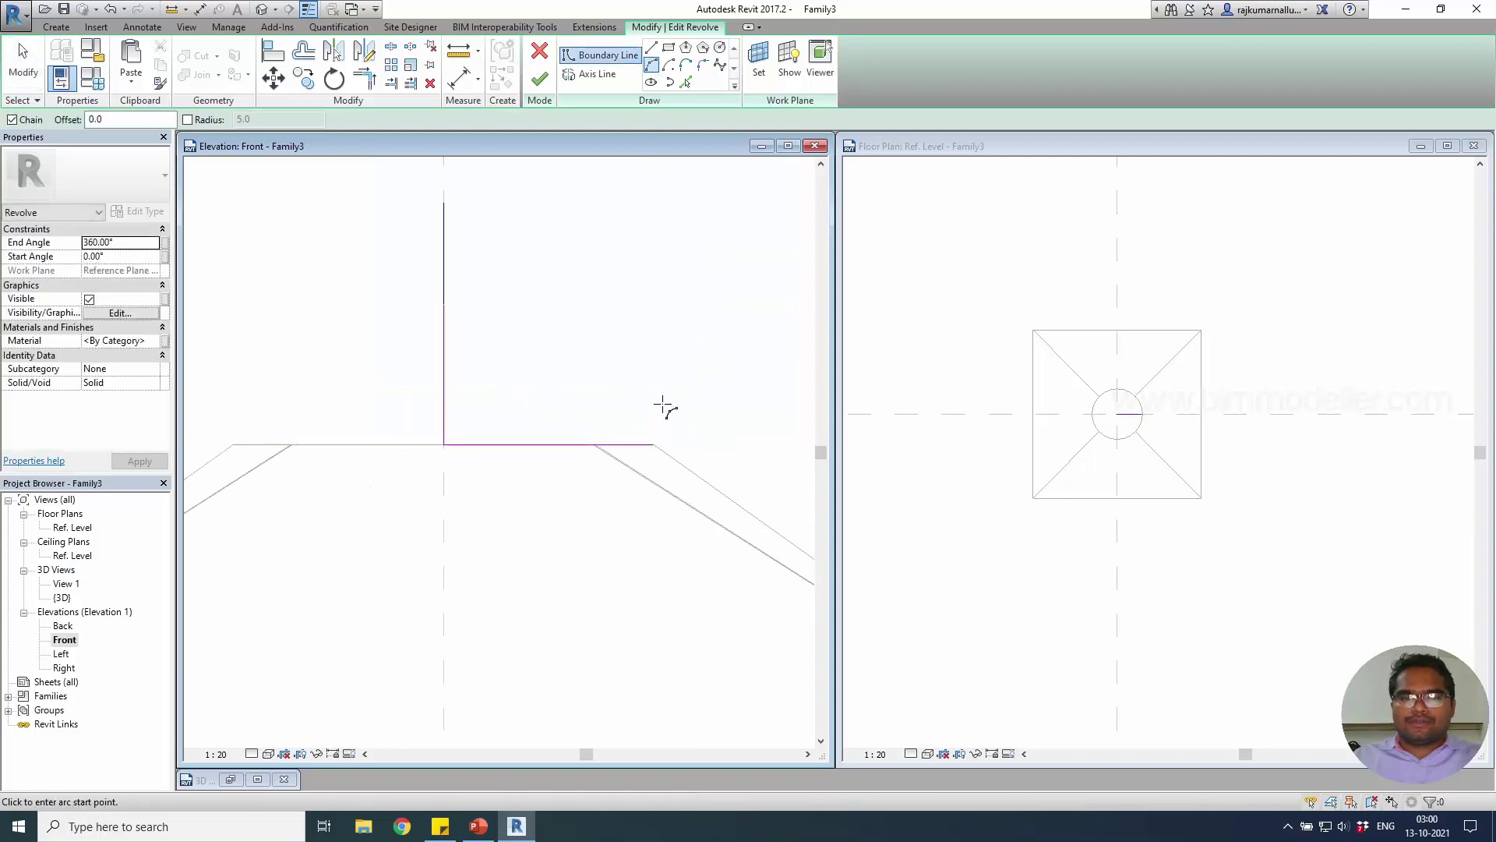
{"action": "left_click", "coordinate": [654, 443]}
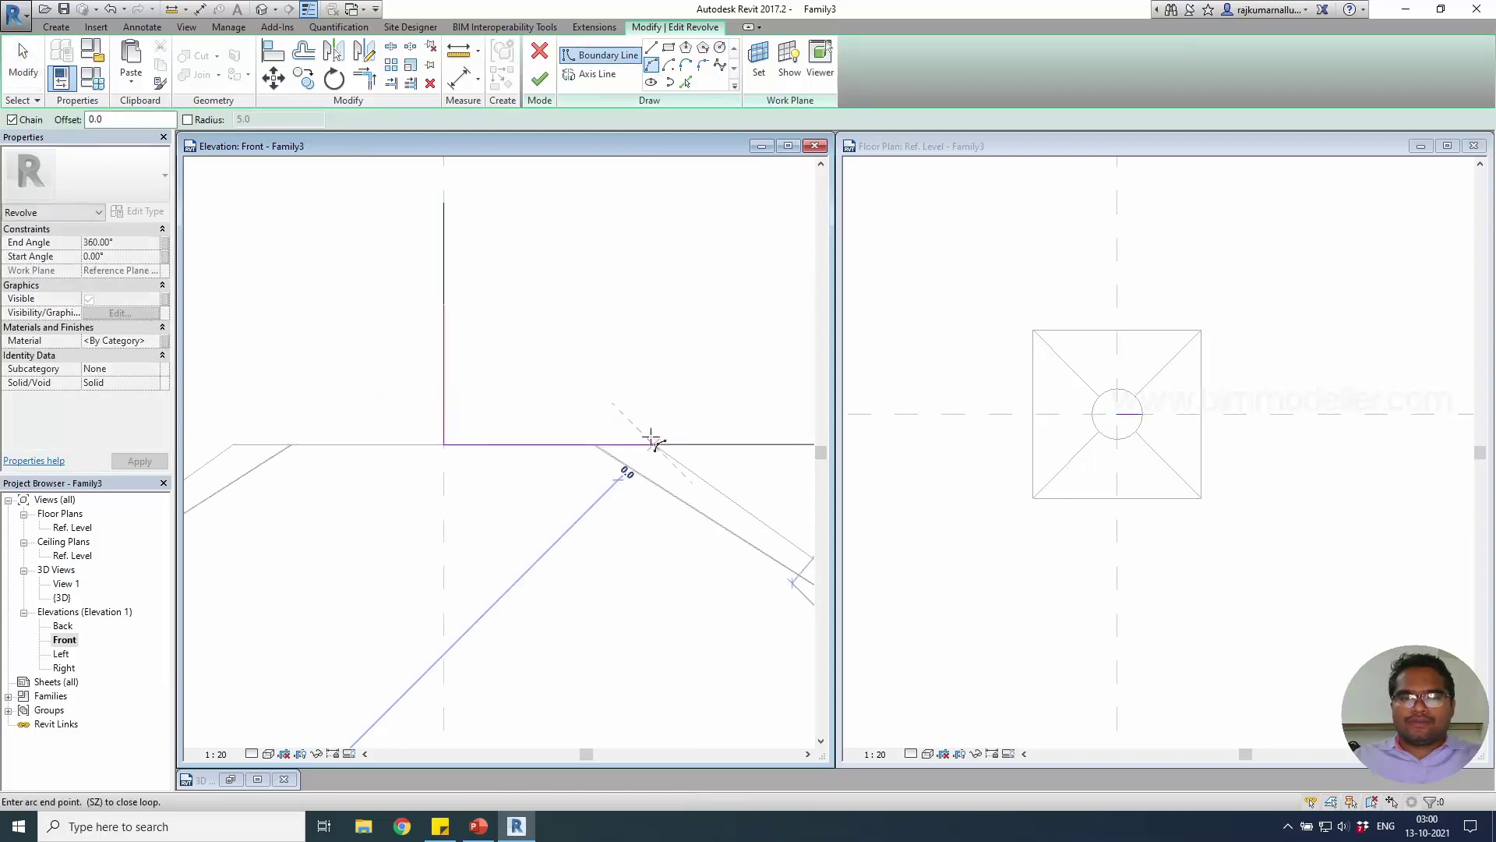
{"action": "left_click", "coordinate": [444, 306]}
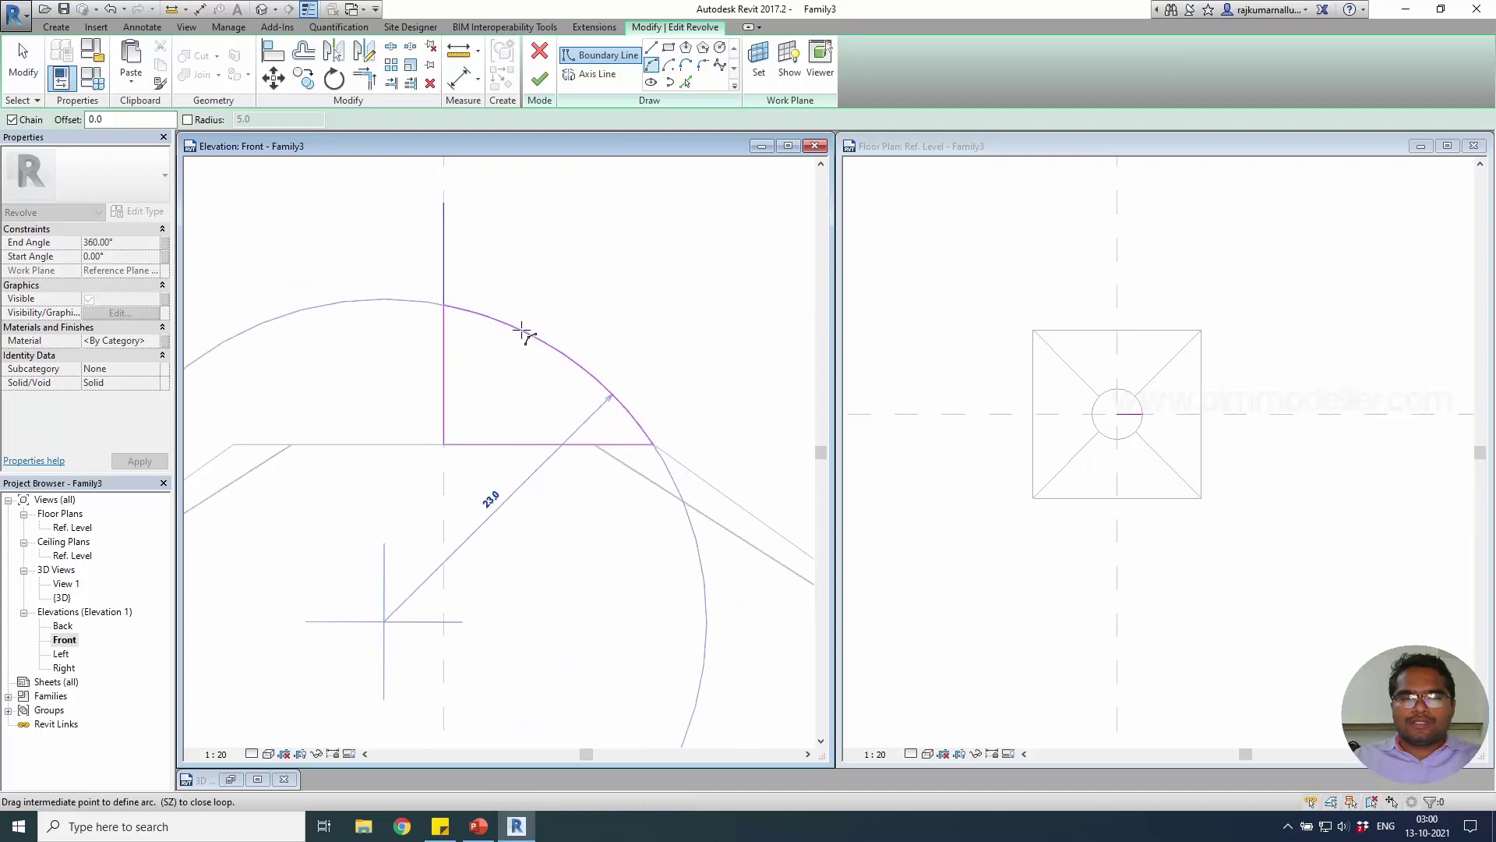
{"action": "left_click", "coordinate": [524, 328]}
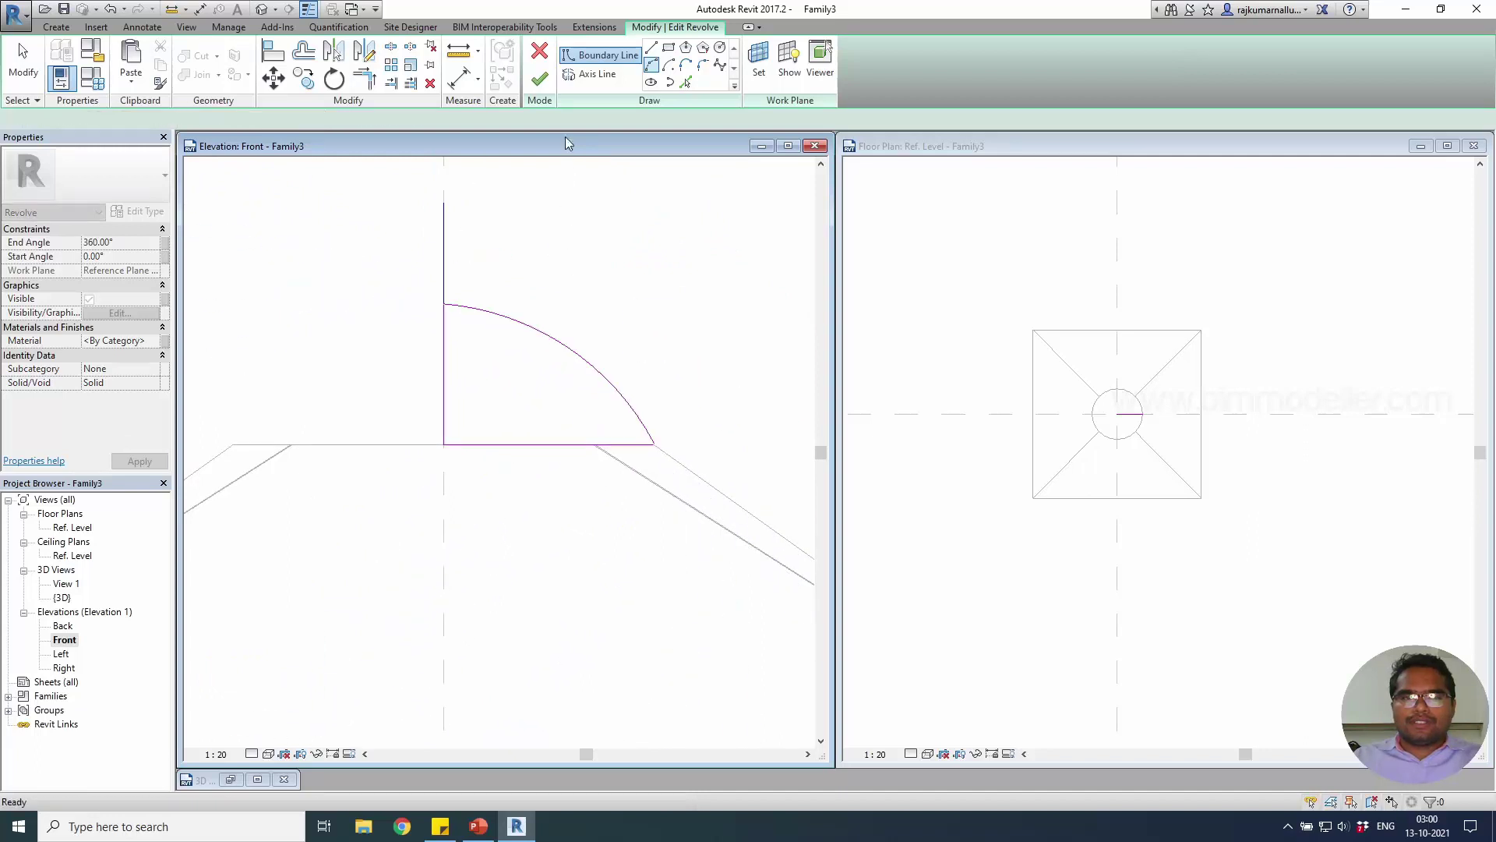
{"action": "key", "text": "Escape"}
{"action": "left_click", "coordinate": [539, 53]}
{"action": "key", "text": "Escape"}
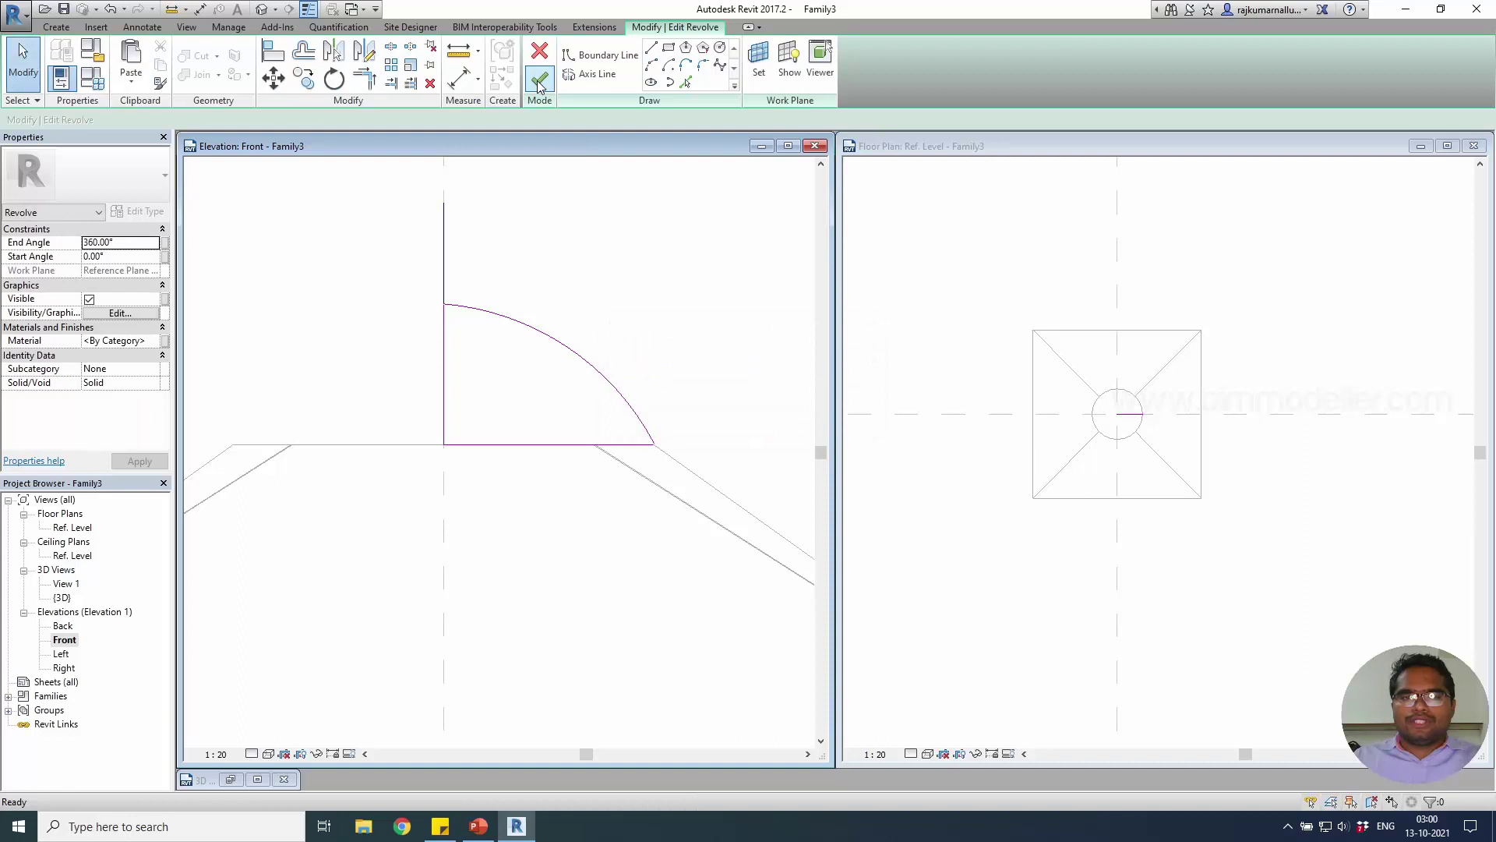
{"action": "left_click", "coordinate": [539, 81]}
Orbit the domed pyramid in the {3D} view to inspect it.
{"action": "scroll", "coordinate": [718, 379], "scroll_direction": "down", "scroll_amount": 2}
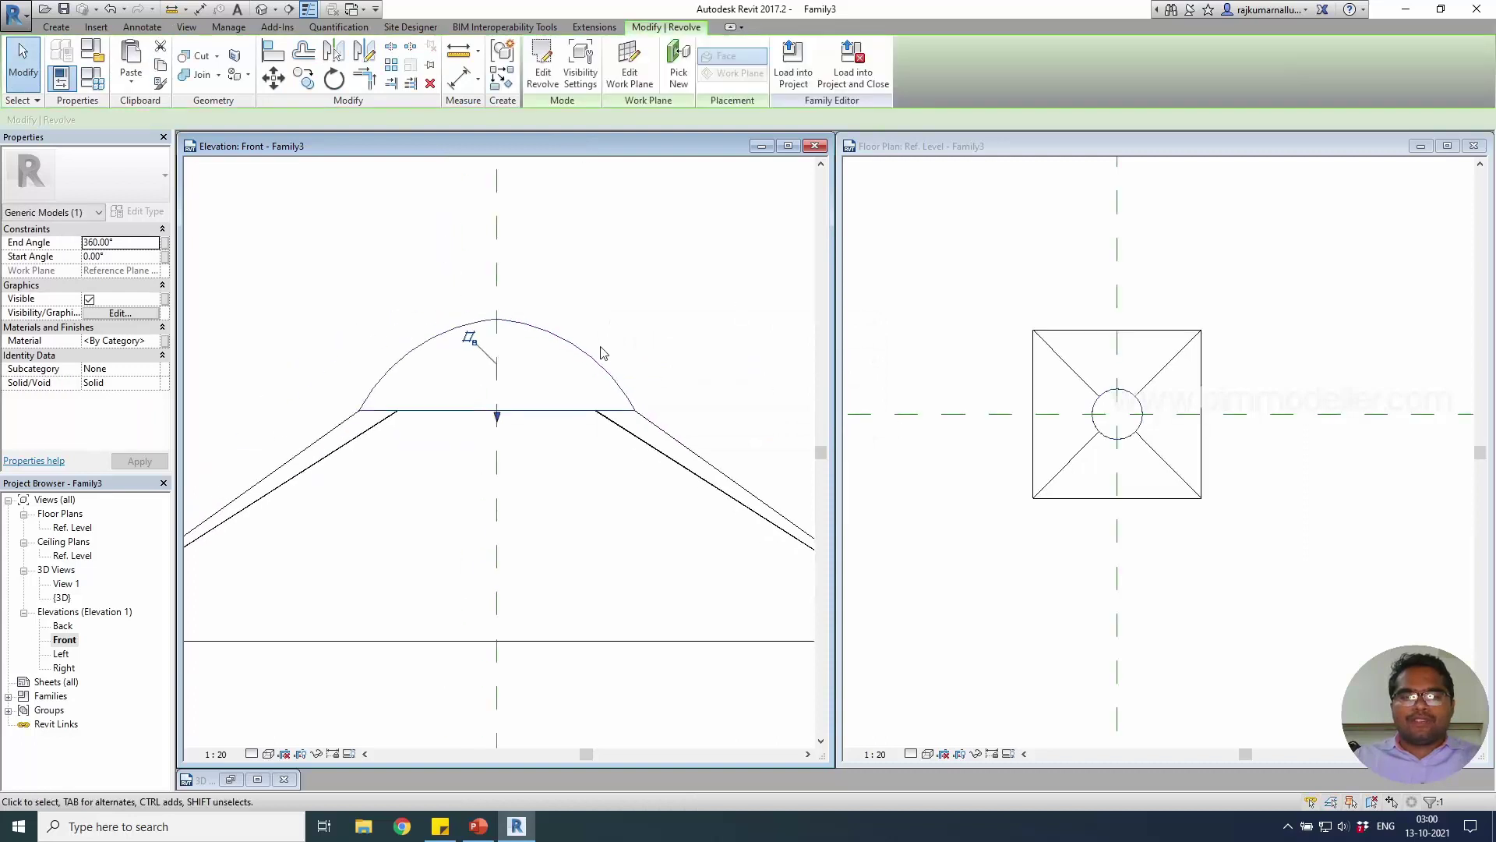
{"action": "scroll", "coordinate": [701, 374], "scroll_direction": "down", "scroll_amount": 2}
{"action": "left_click", "coordinate": [263, 10]}
{"action": "left_click", "coordinate": [1016, 421]}
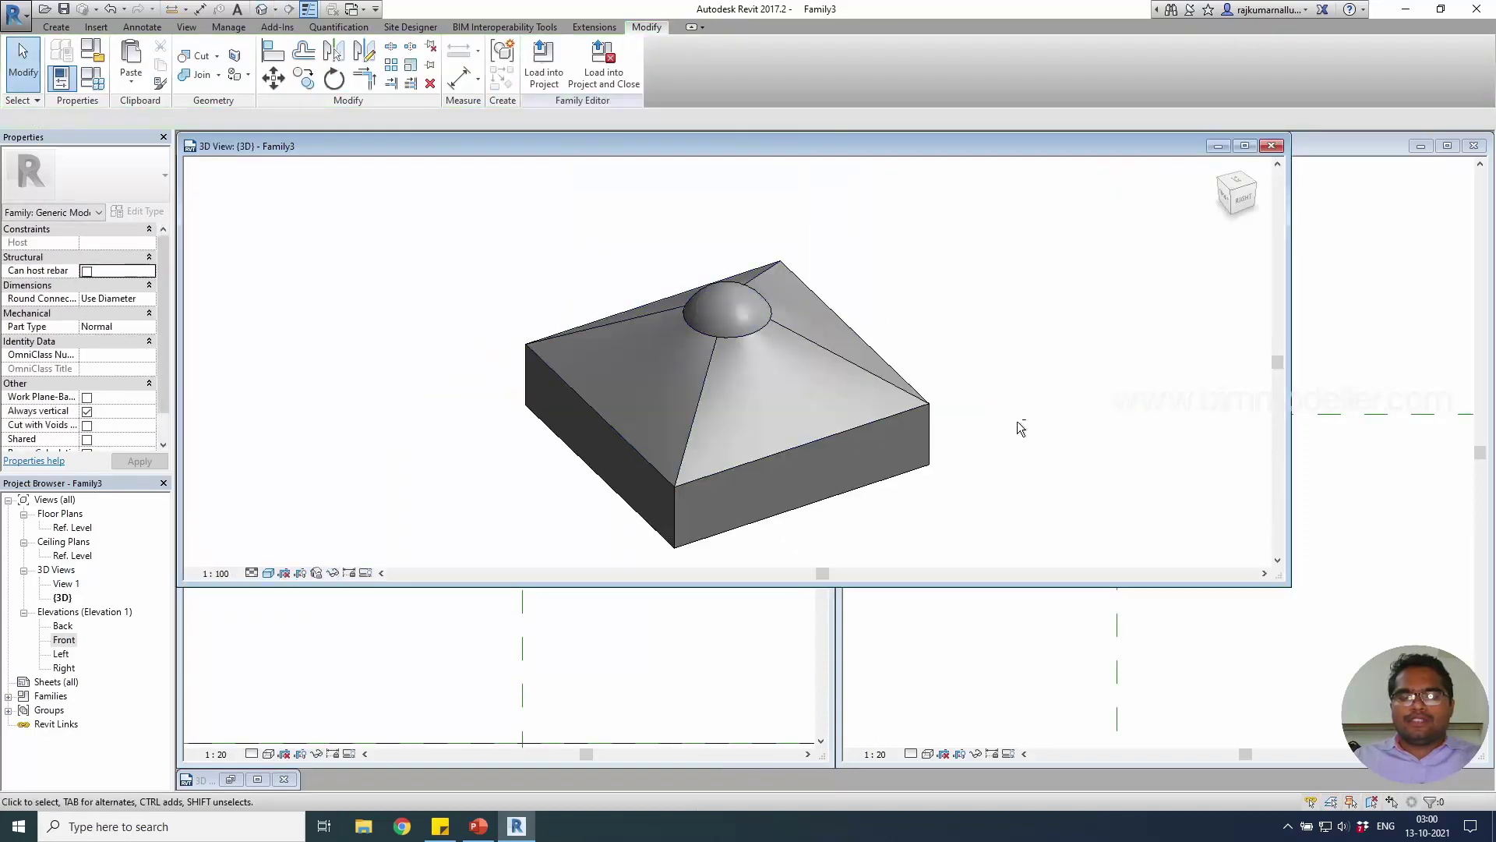
{"action": "mouse_move", "coordinate": [1017, 421]}
{"action": "middle_mouse_down", "text": "shift"}
{"action": "mouse_move", "coordinate": [799, 257]}
{"action": "mouse_move", "coordinate": [862, 494]}
{"action": "mouse_move", "coordinate": [1003, 459]}
{"action": "middle_mouse_up", "text": "shift"}
Save the family as Single Family.rfa.
{"action": "key", "text": "ctrl+s"}
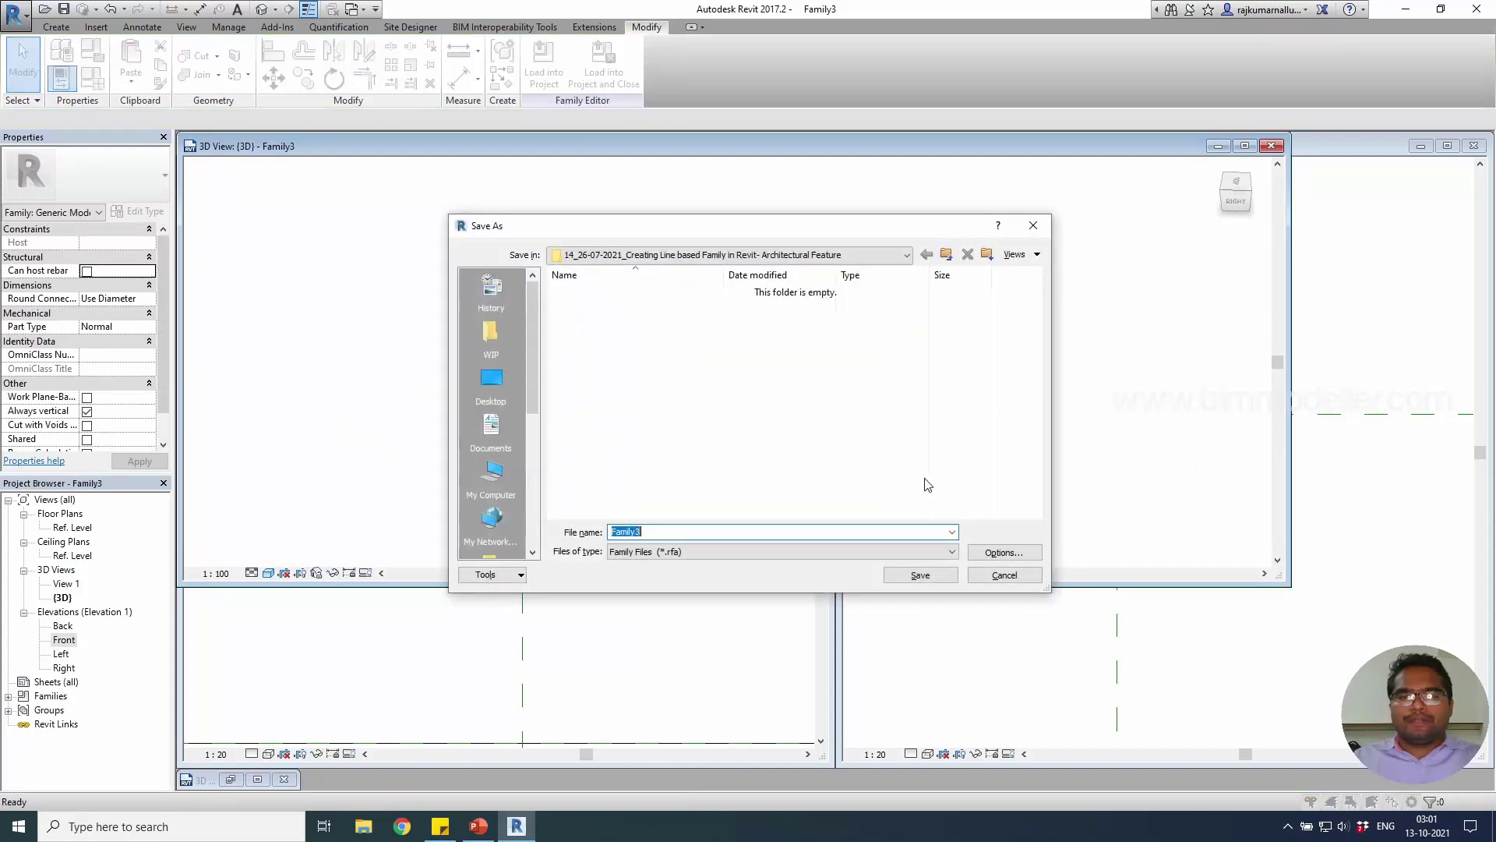
{"action": "double_click", "coordinate": [718, 531]}
{"action": "type", "text": "Single"}
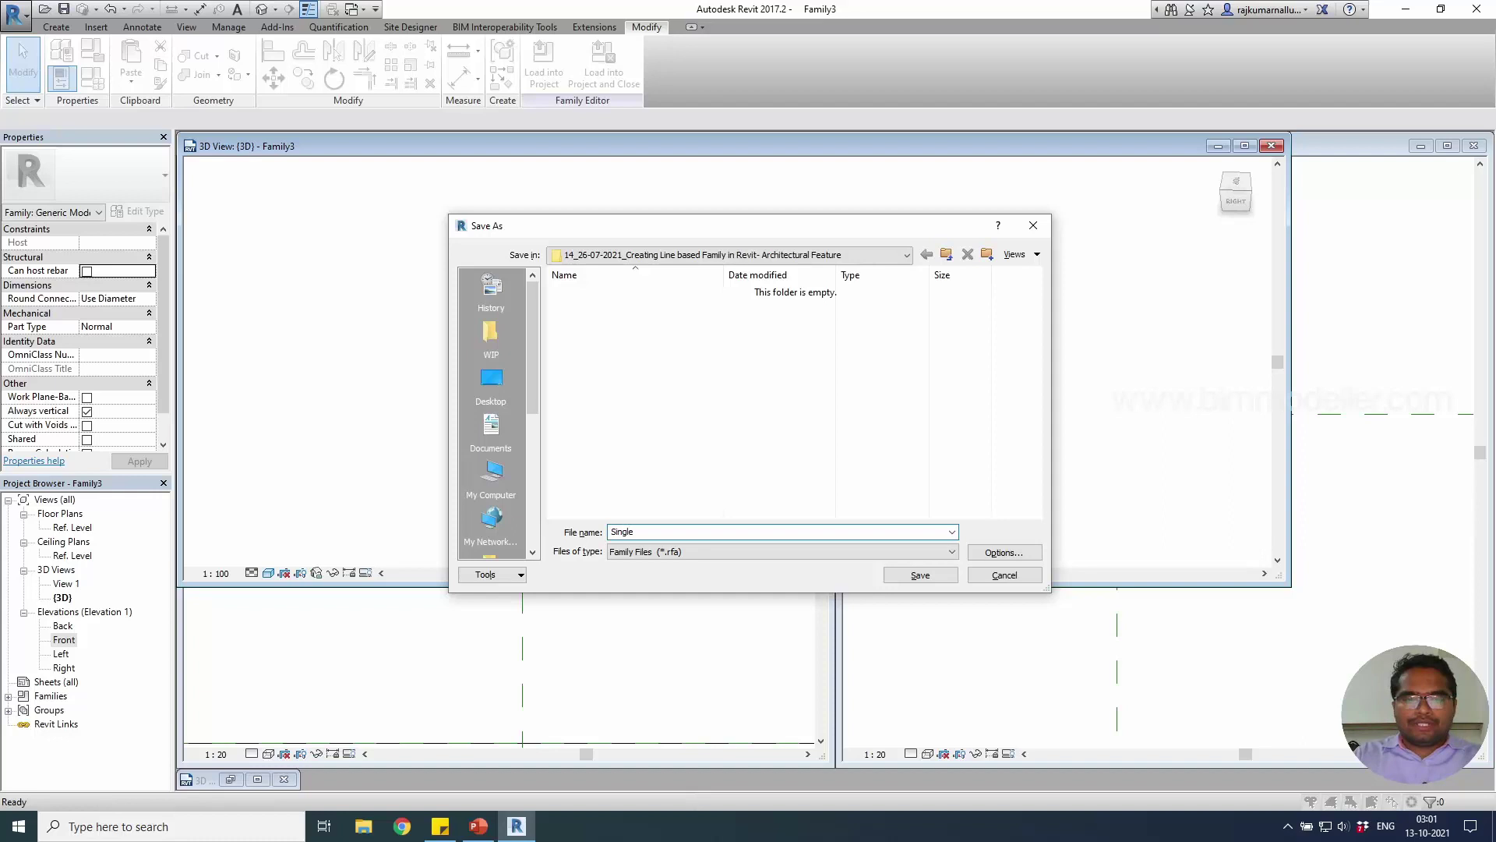
{"action": "key", "text": "alt+o"}
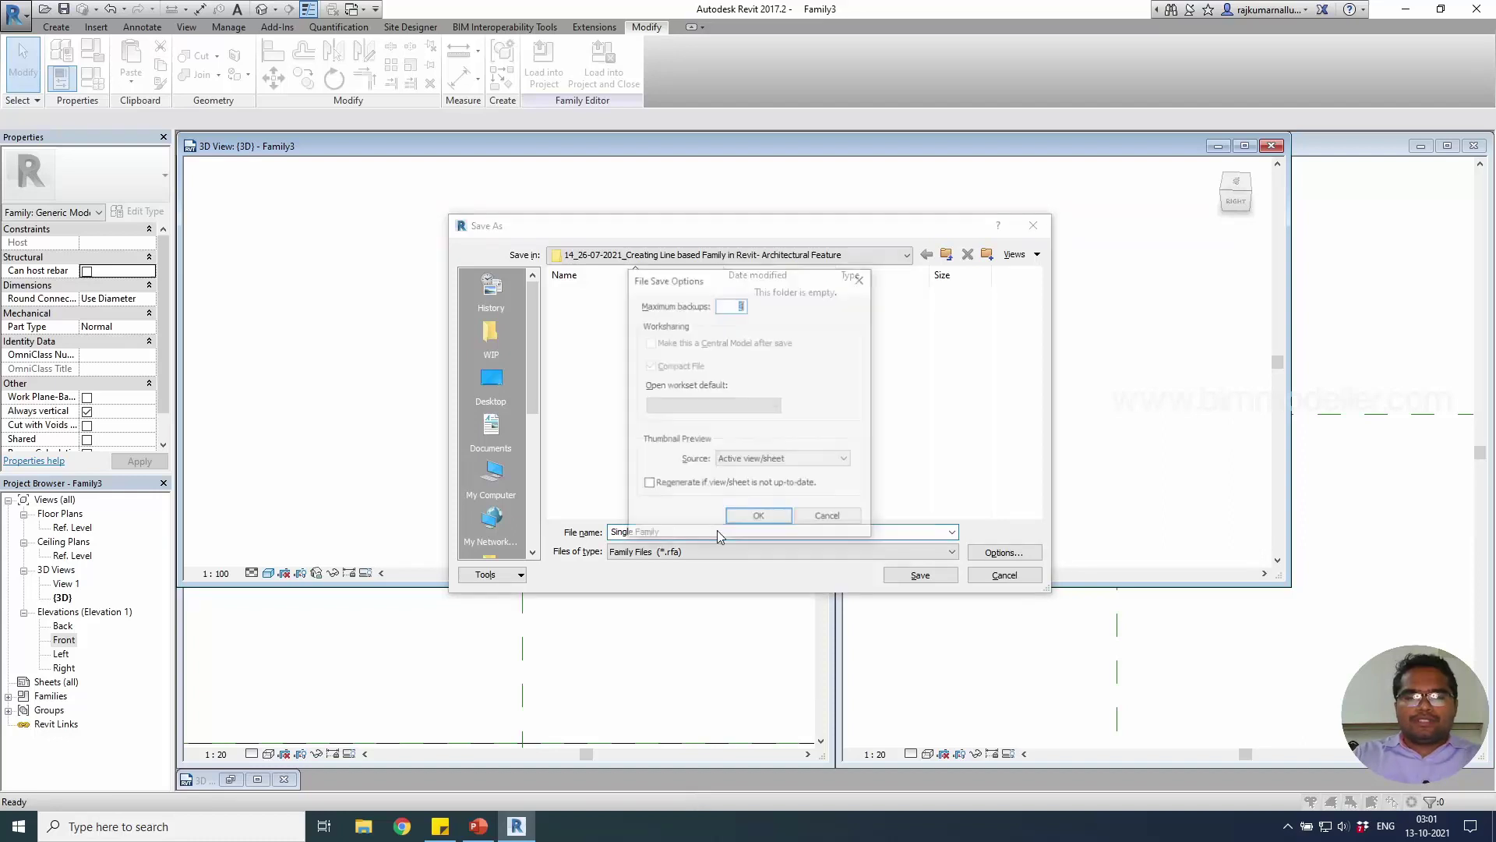
{"action": "key", "text": "Return"}
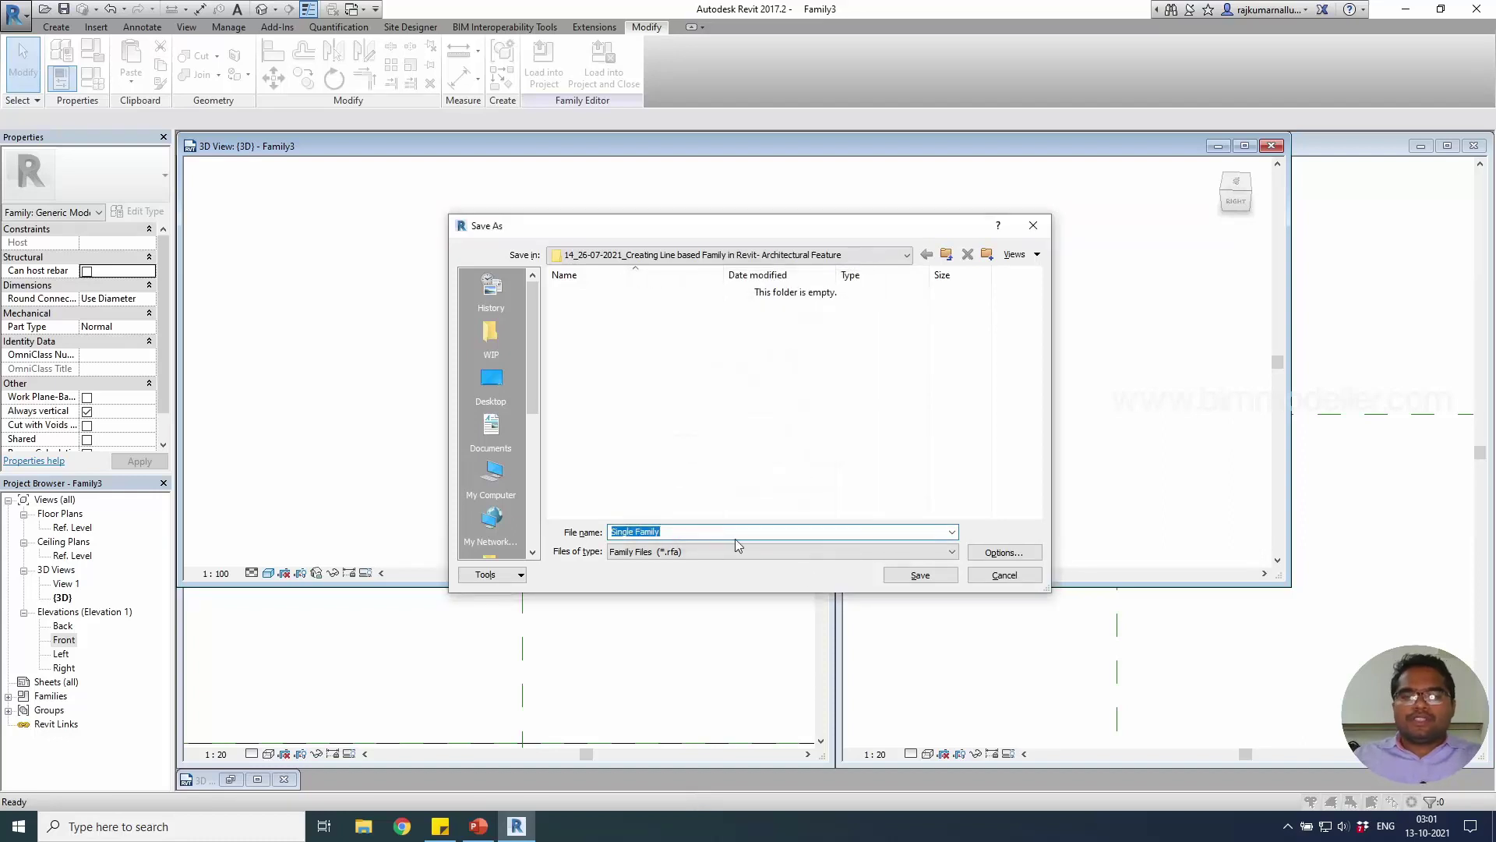
{"action": "left_click", "coordinate": [886, 573]}
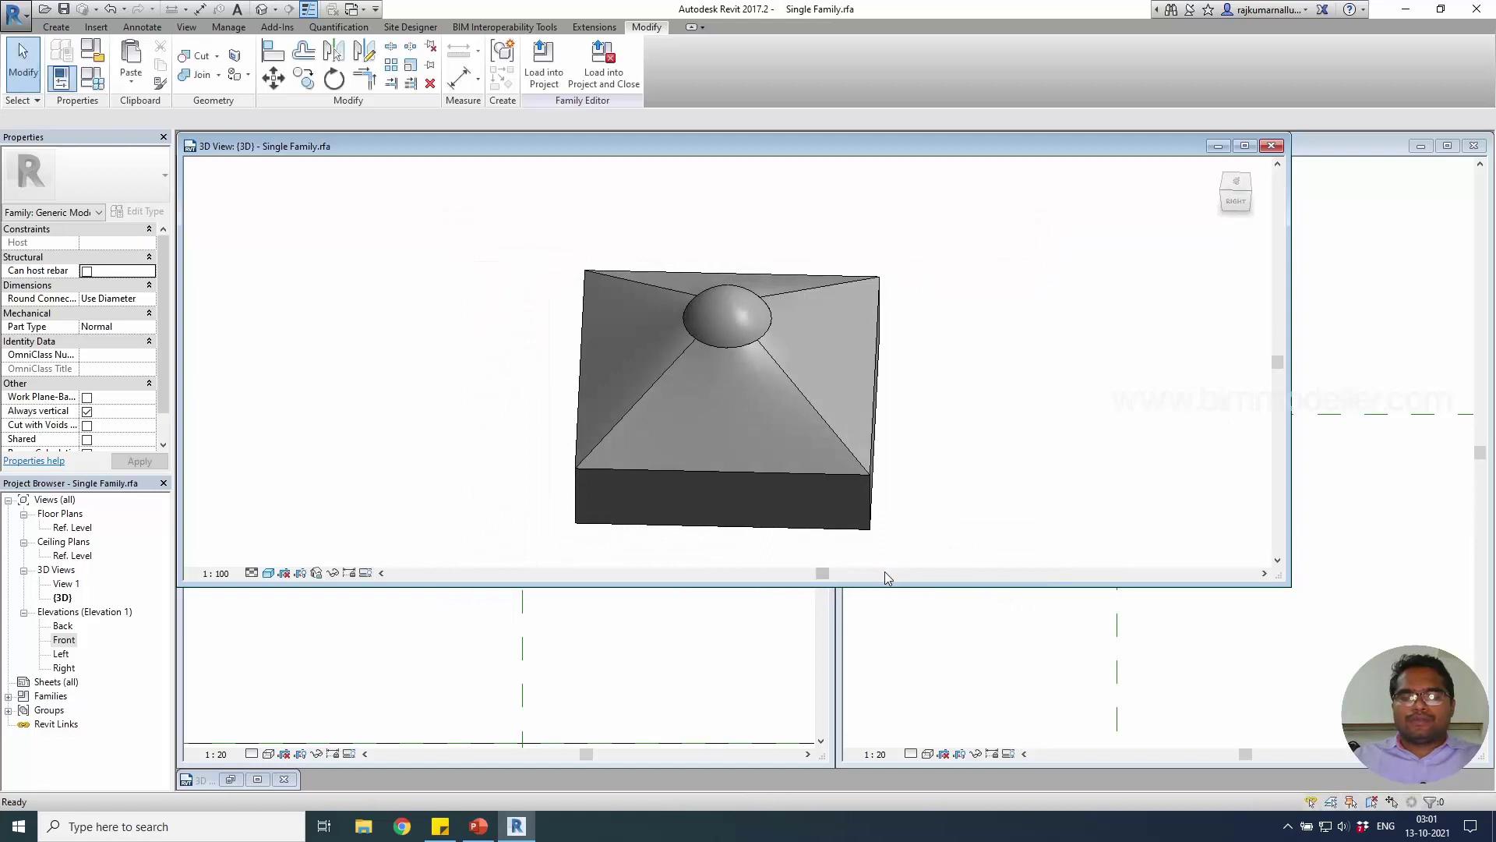
Maximize the 3D view and pan the model into the centre.
{"action": "left_click", "coordinate": [1244, 146]}
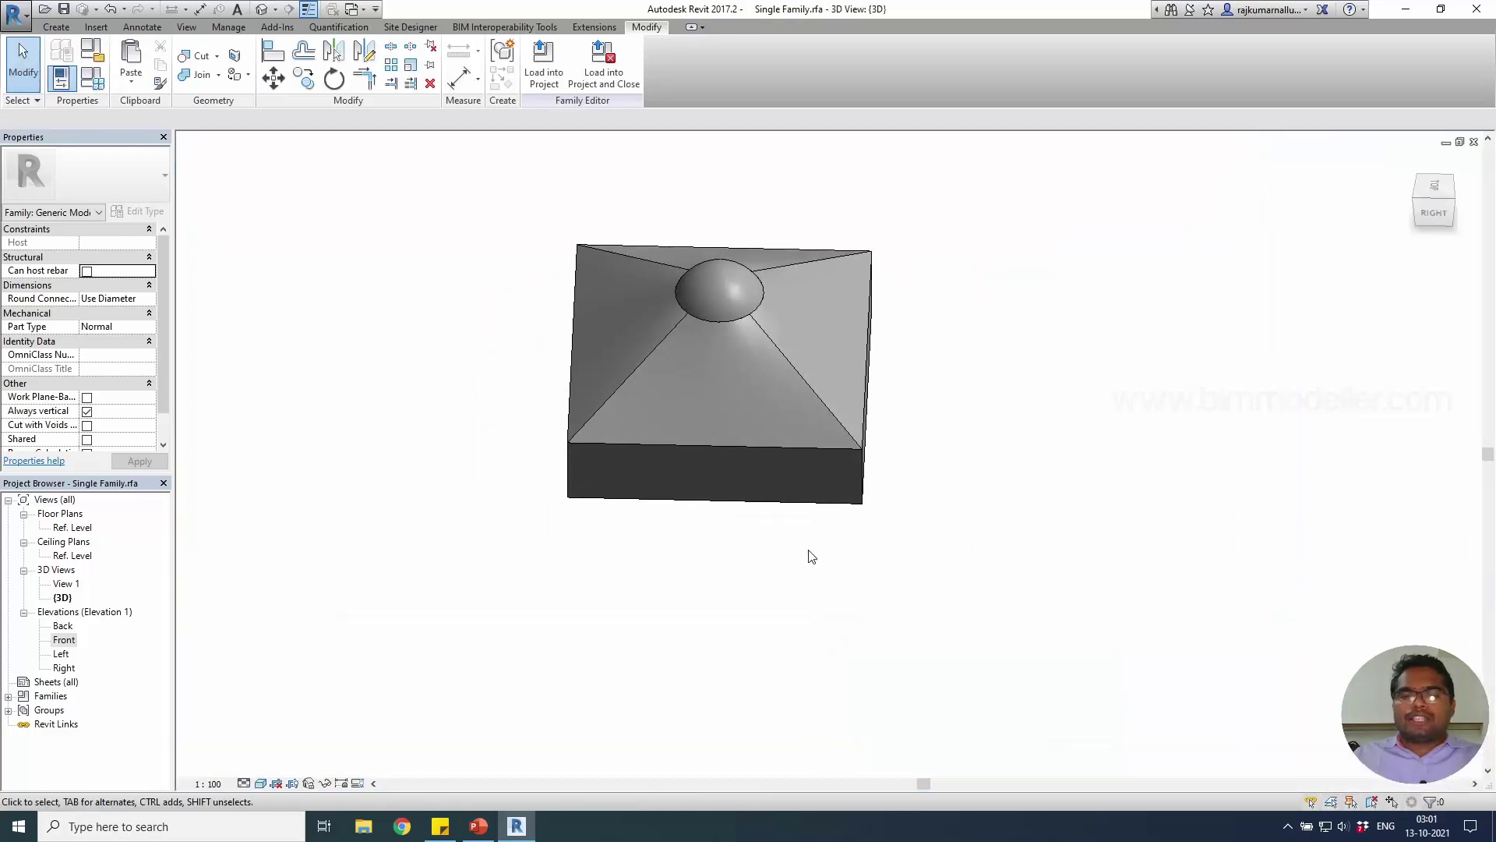
{"action": "middle_click_drag", "start_coordinate": [438, 315], "coordinate": [485, 405]}
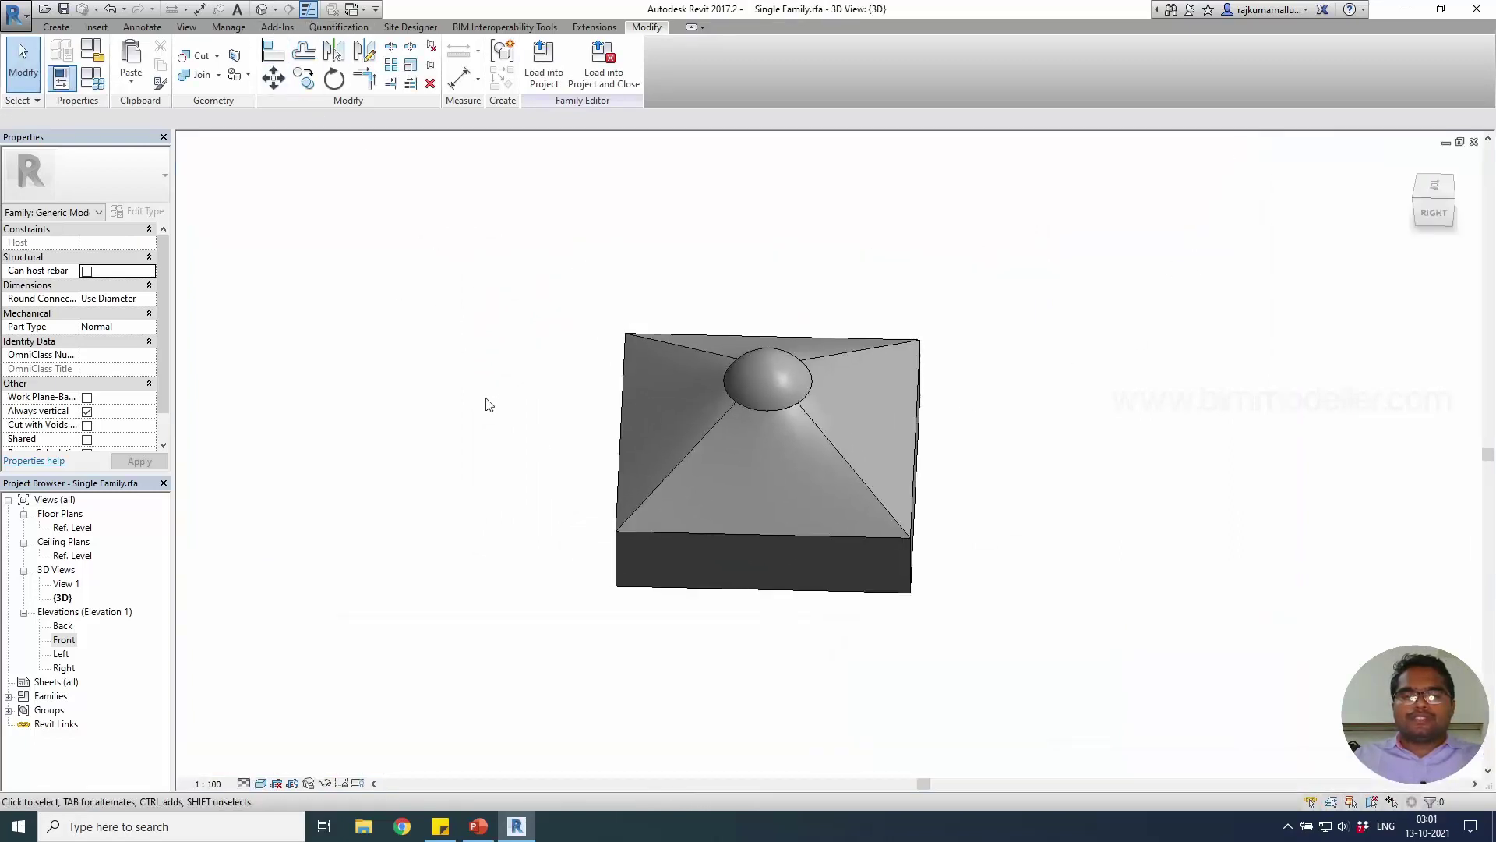
{"action": "left_click", "coordinate": [14, 14]}
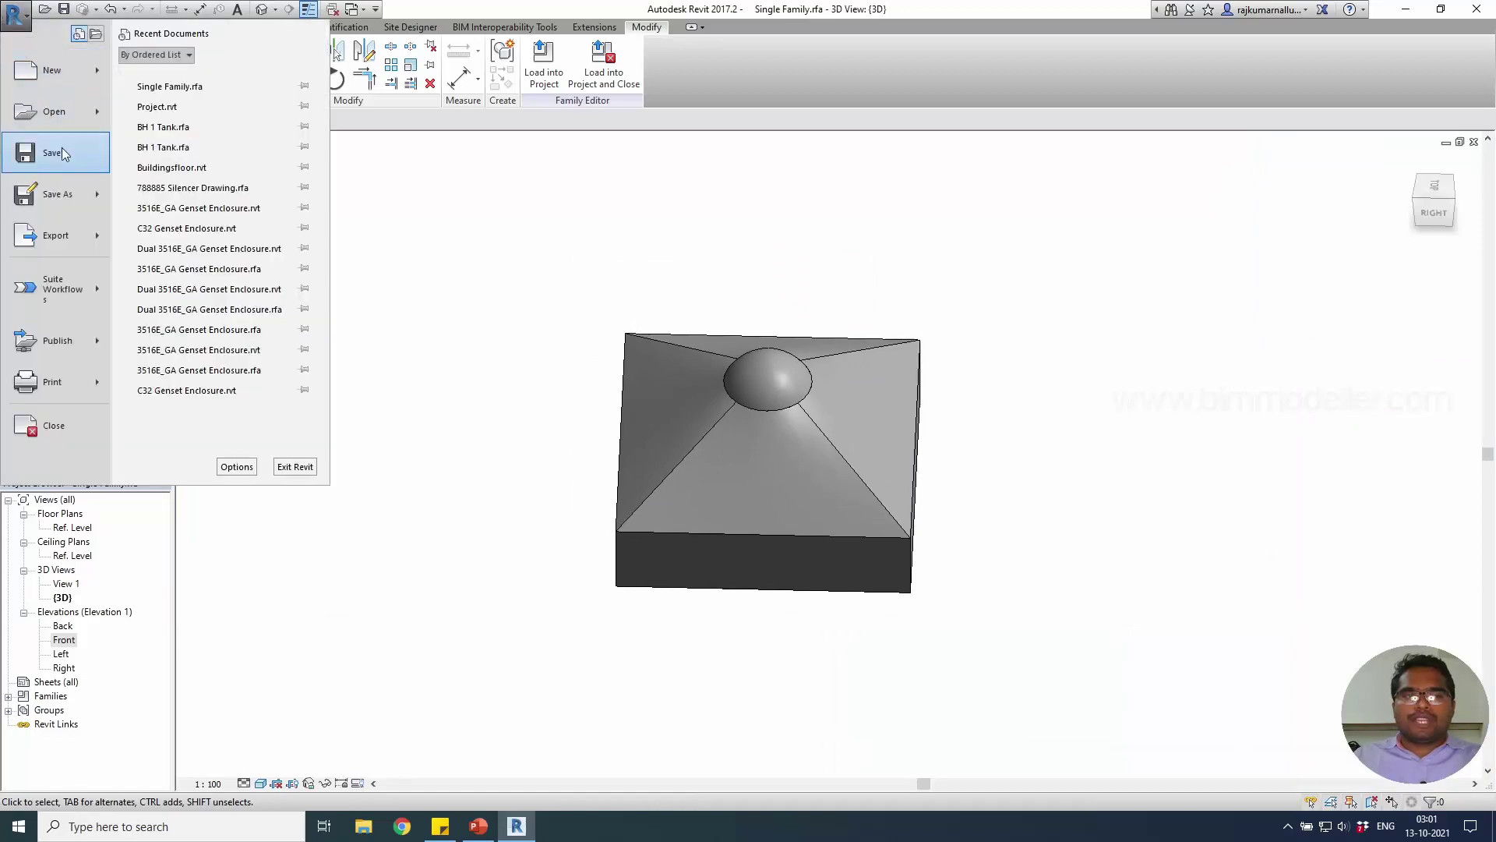
{"action": "mouse_move", "coordinate": [56, 194]}
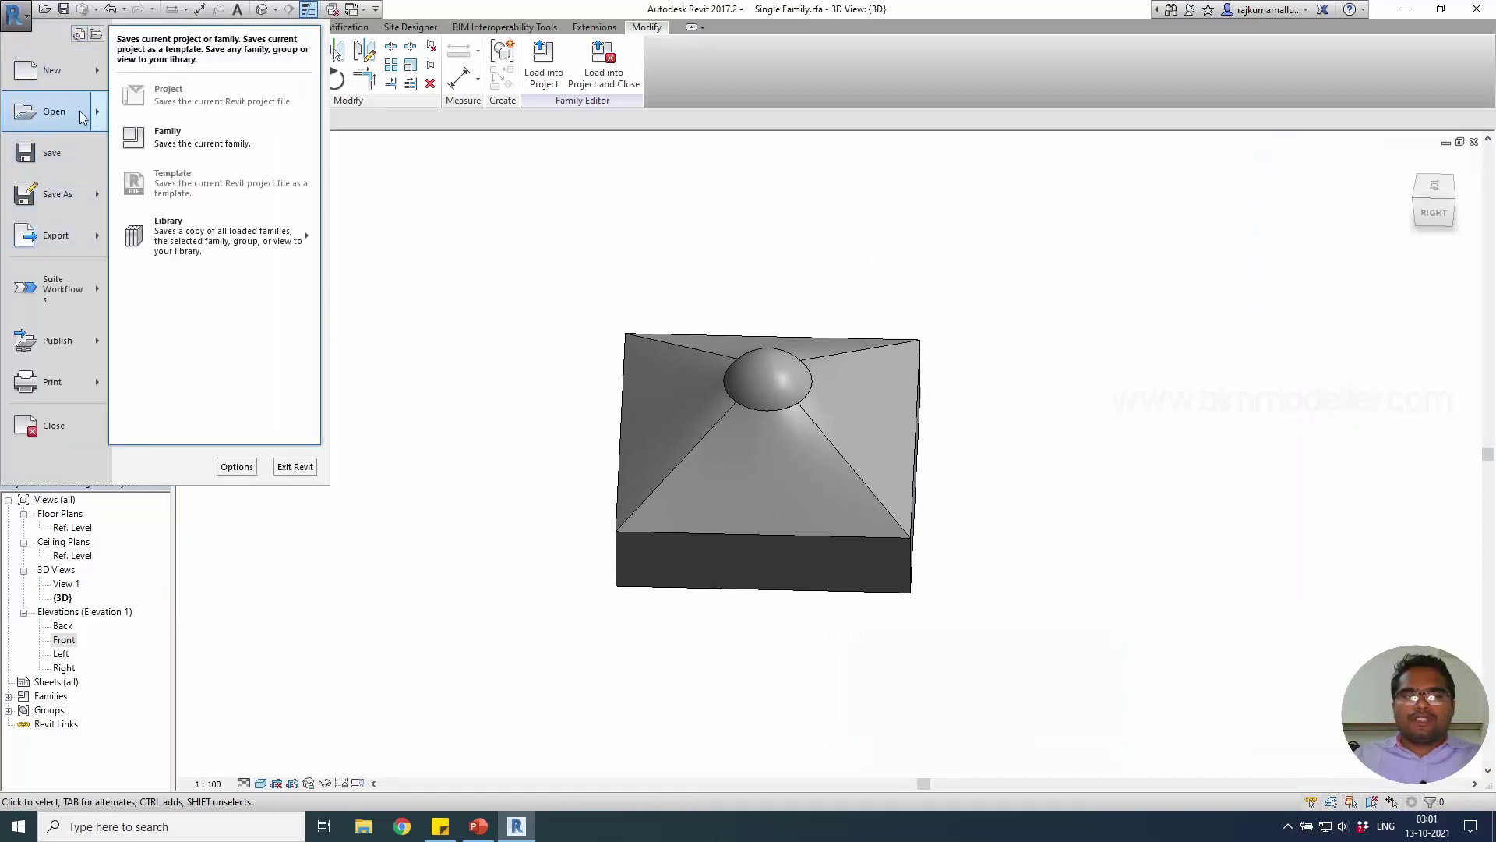
Create a new family from the Metric Generic Model line based.rft template.
{"action": "mouse_move", "coordinate": [53, 70]}
{"action": "left_click", "coordinate": [167, 100]}
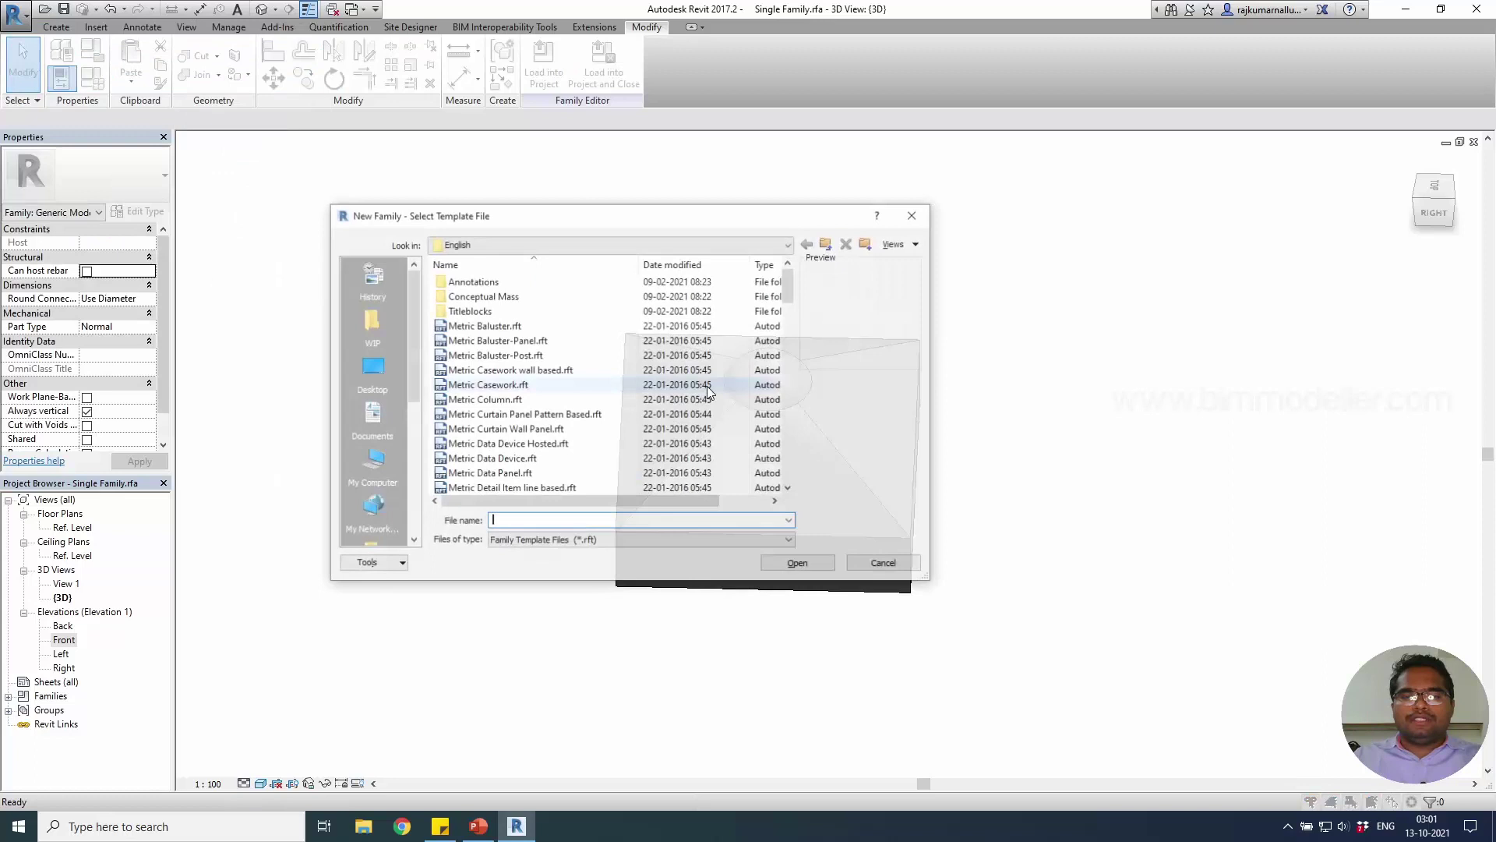
{"action": "left_click", "coordinate": [545, 370]}
{"action": "scroll", "coordinate": [567, 368], "scroll_direction": "down", "scroll_amount": 2}
{"action": "scroll", "coordinate": [575, 397], "scroll_direction": "down", "scroll_amount": 3}
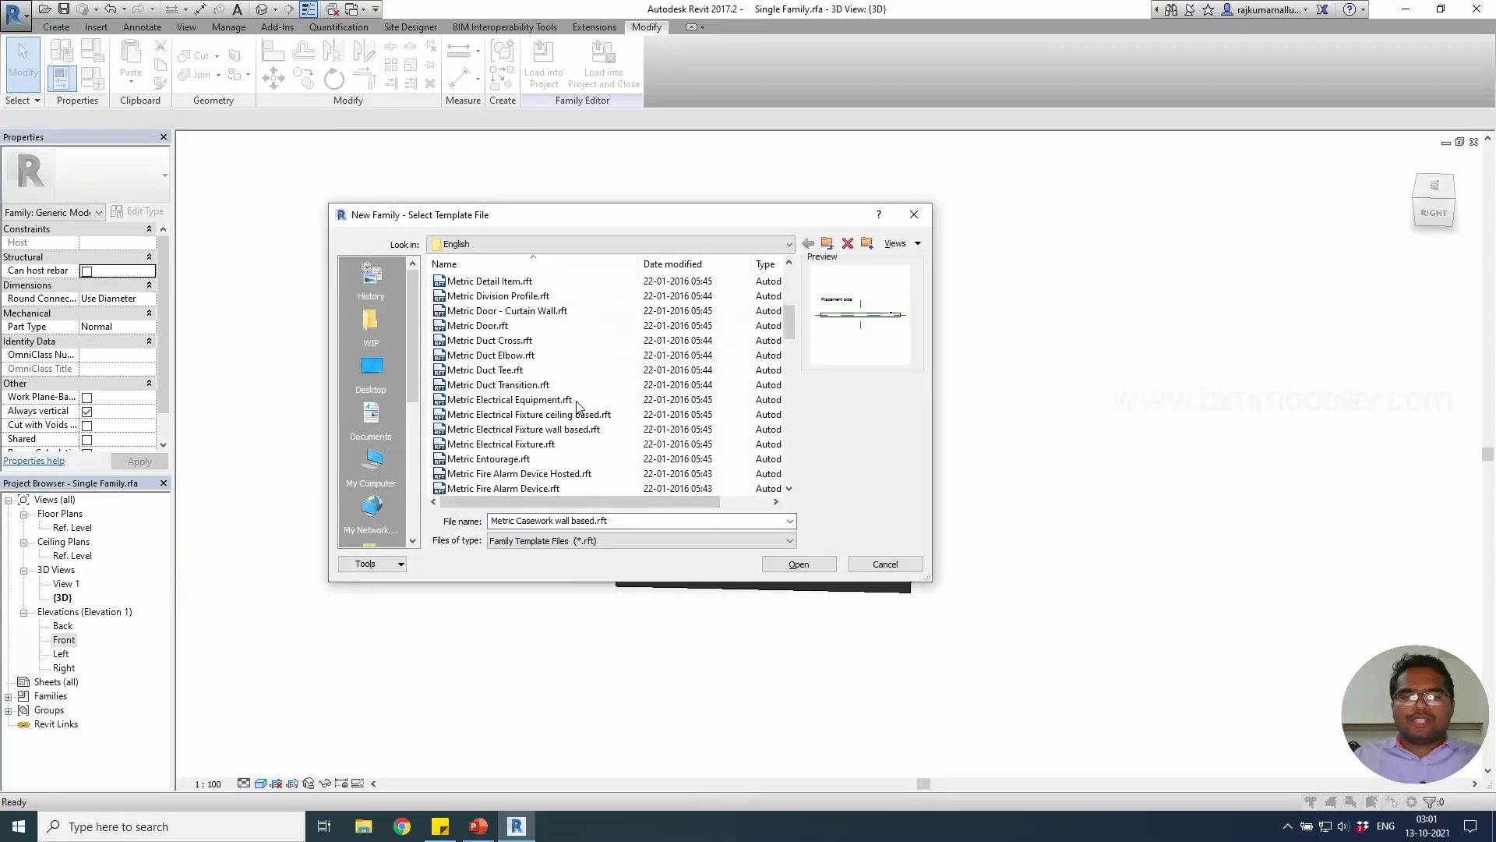
{"action": "scroll", "coordinate": [576, 405], "scroll_direction": "down", "scroll_amount": 3}
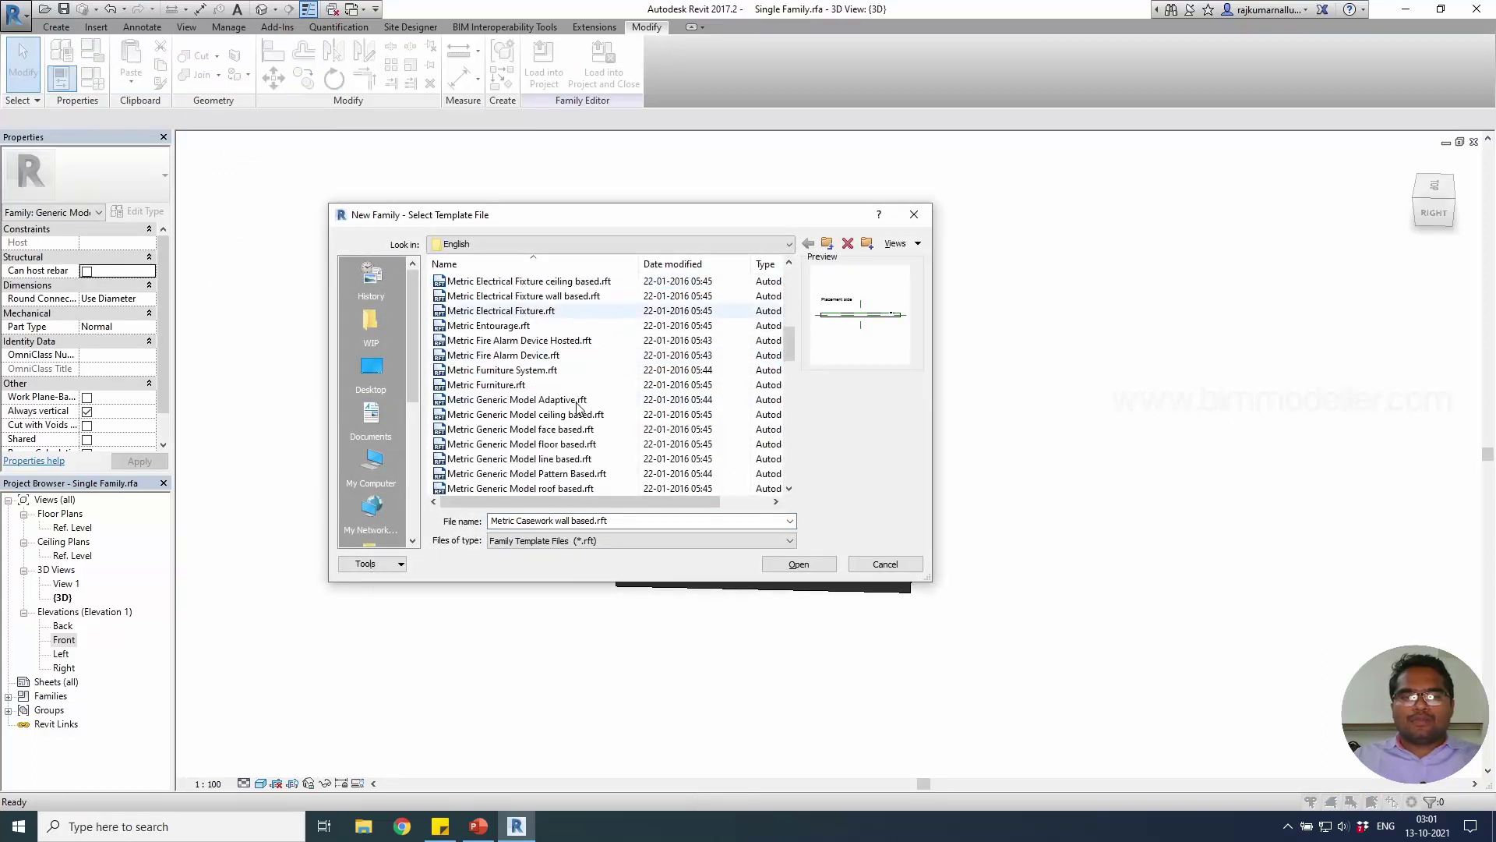
{"action": "left_click", "coordinate": [586, 460]}
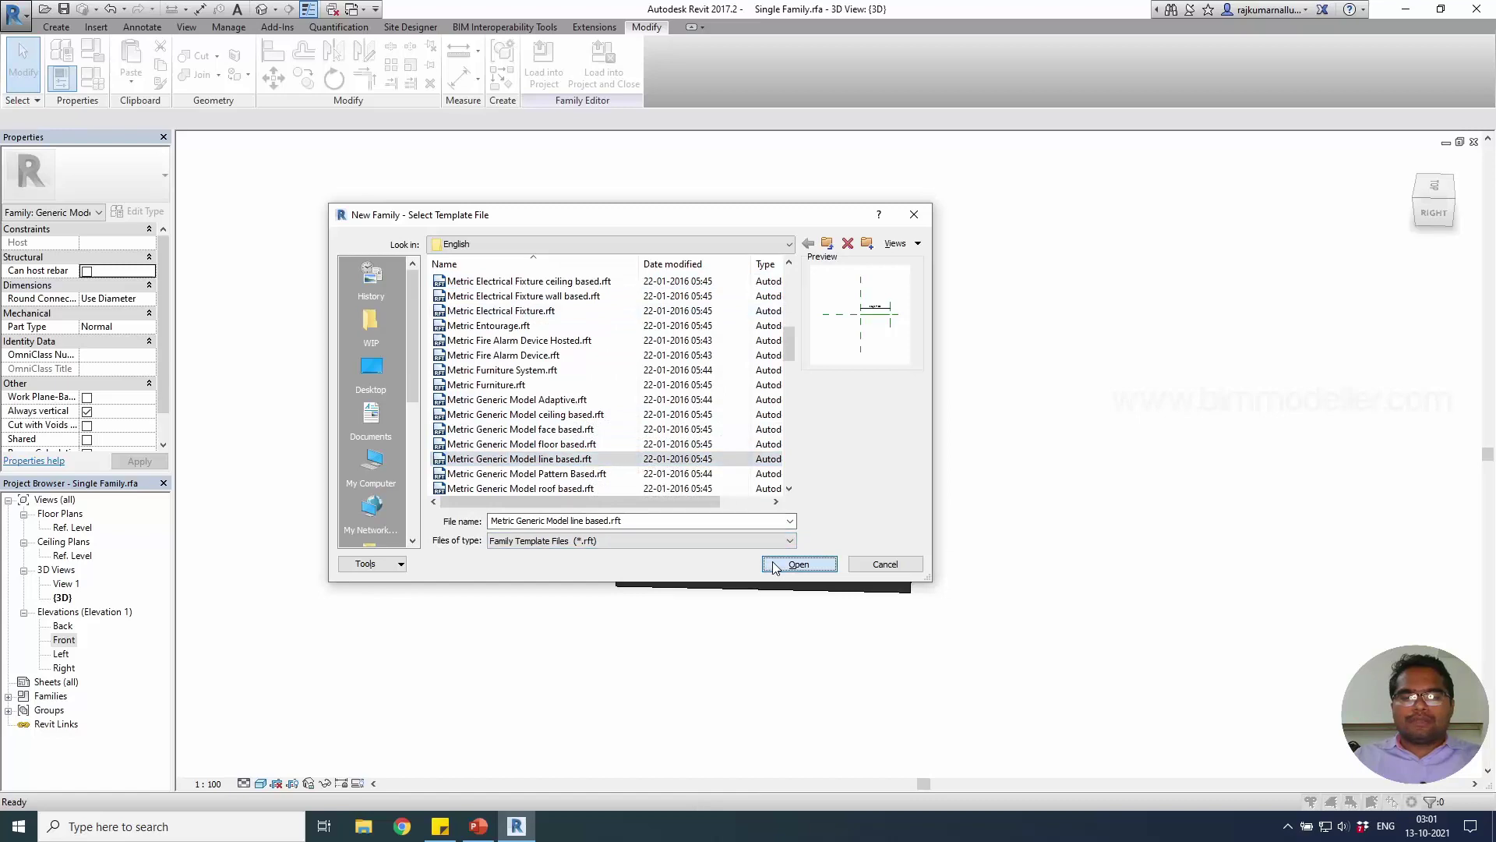
{"action": "left_click", "coordinate": [798, 564]}
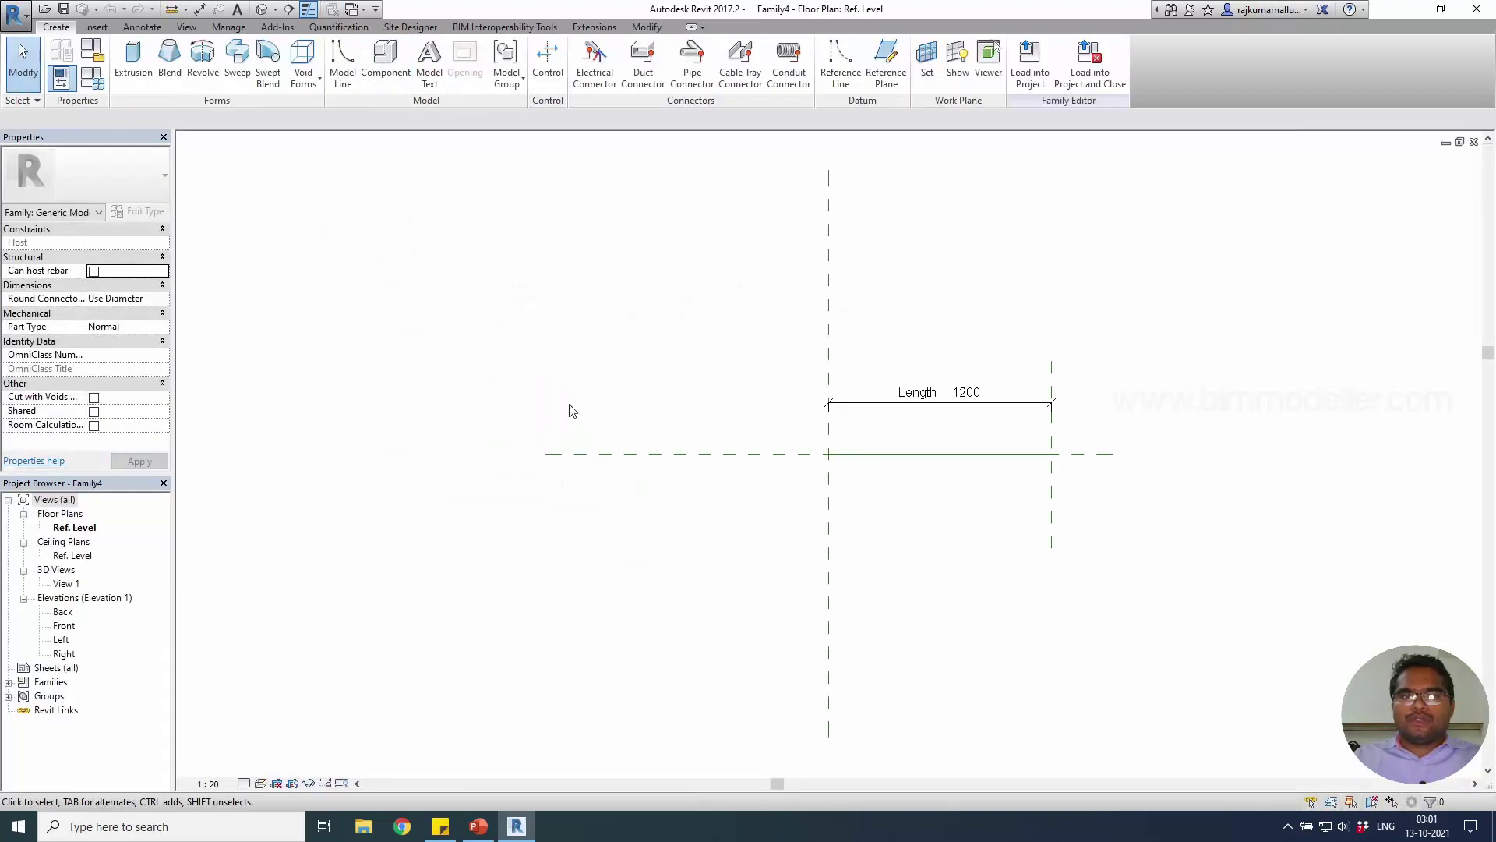
Save the new family as Line Based Archi Feature.rfa.
{"action": "key", "text": "ctrl+s"}
{"action": "type", "text": "Line Based Archi Feature"}
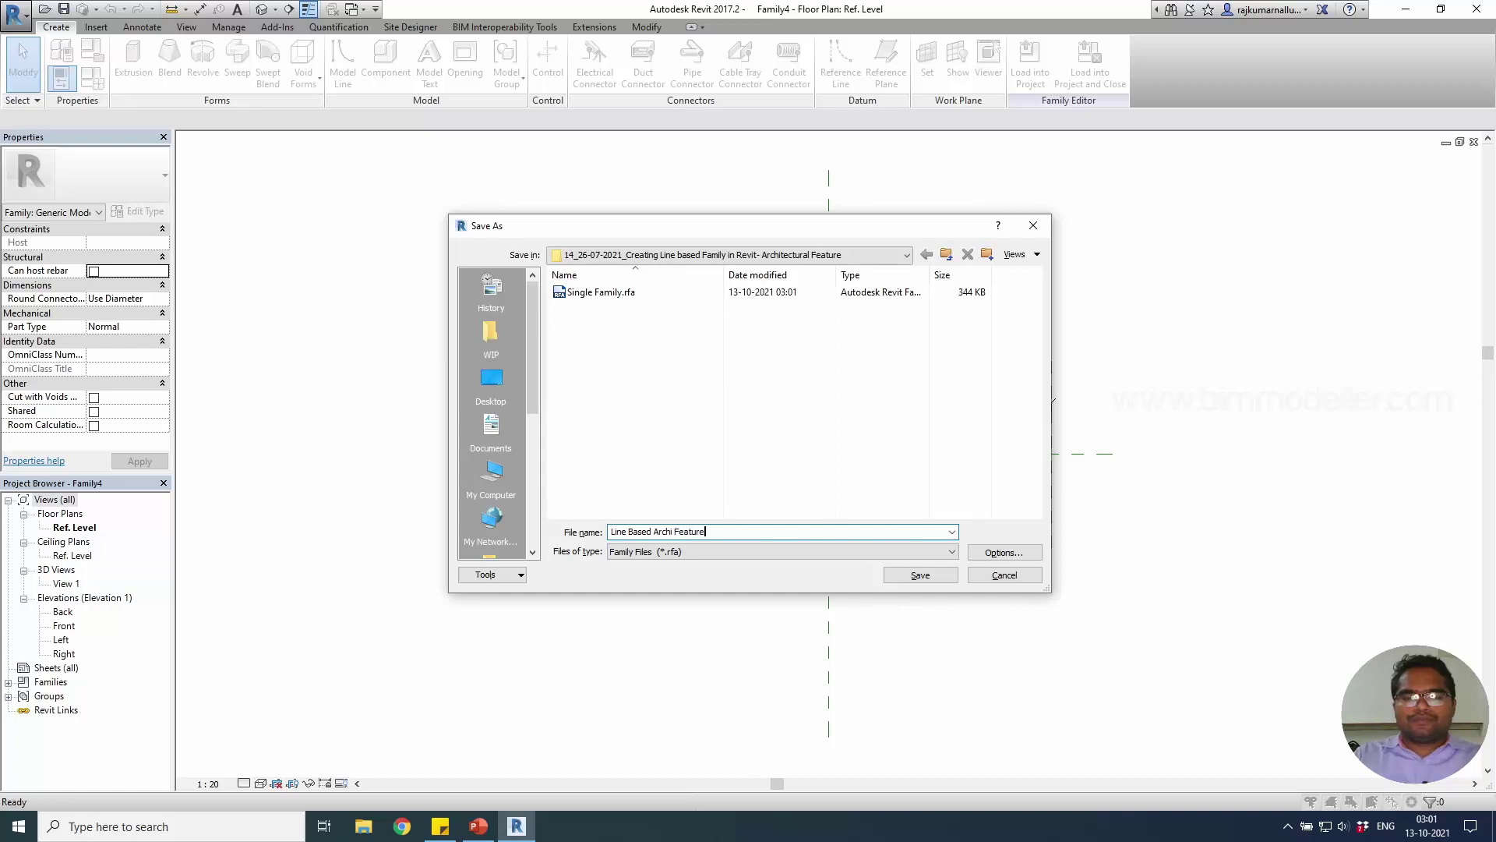
{"action": "left_click", "coordinate": [1004, 552]}
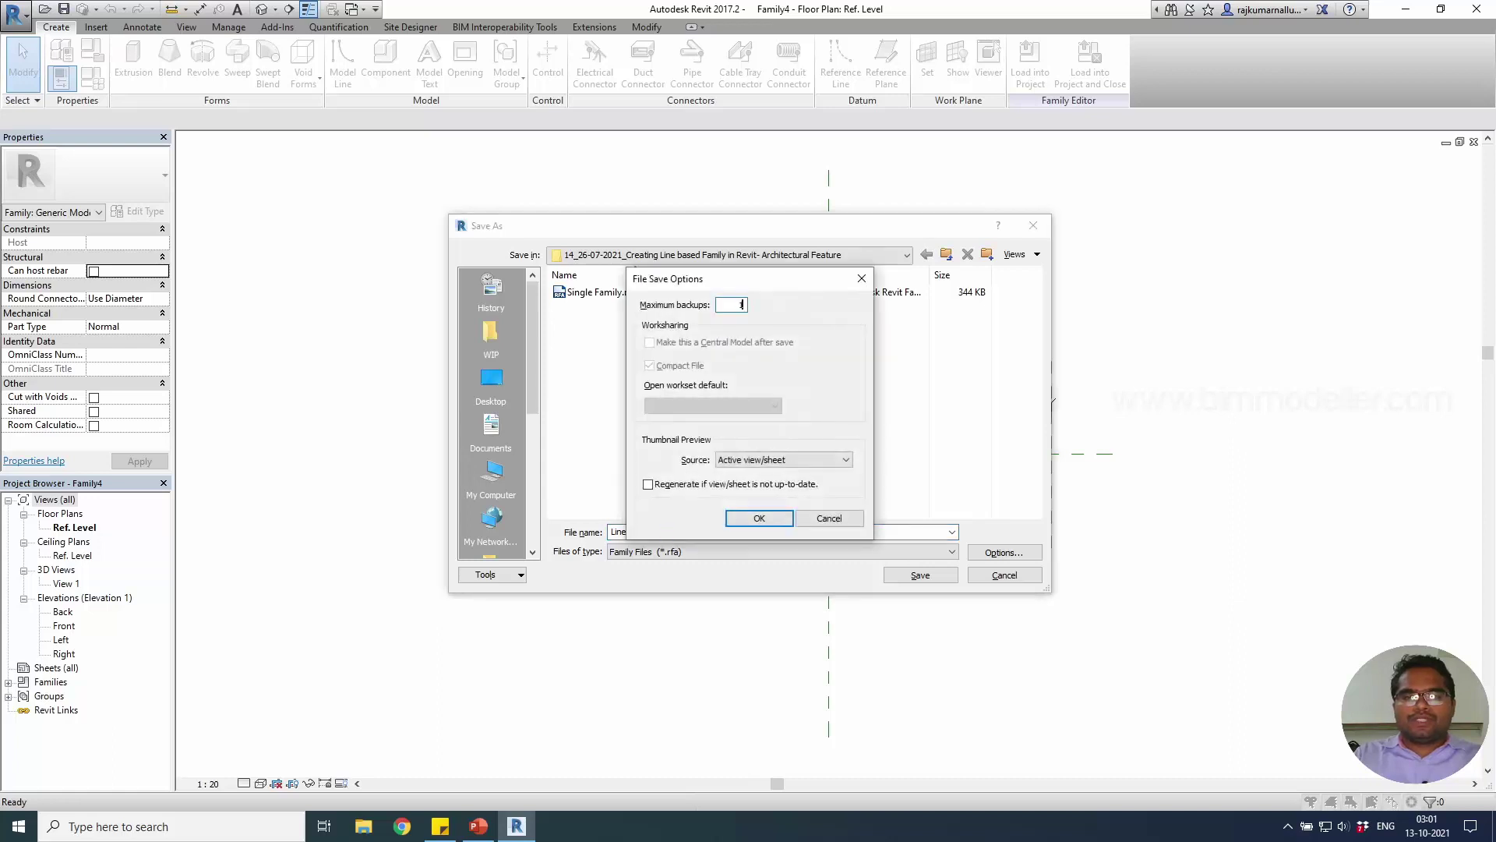
{"action": "key", "text": "Return"}
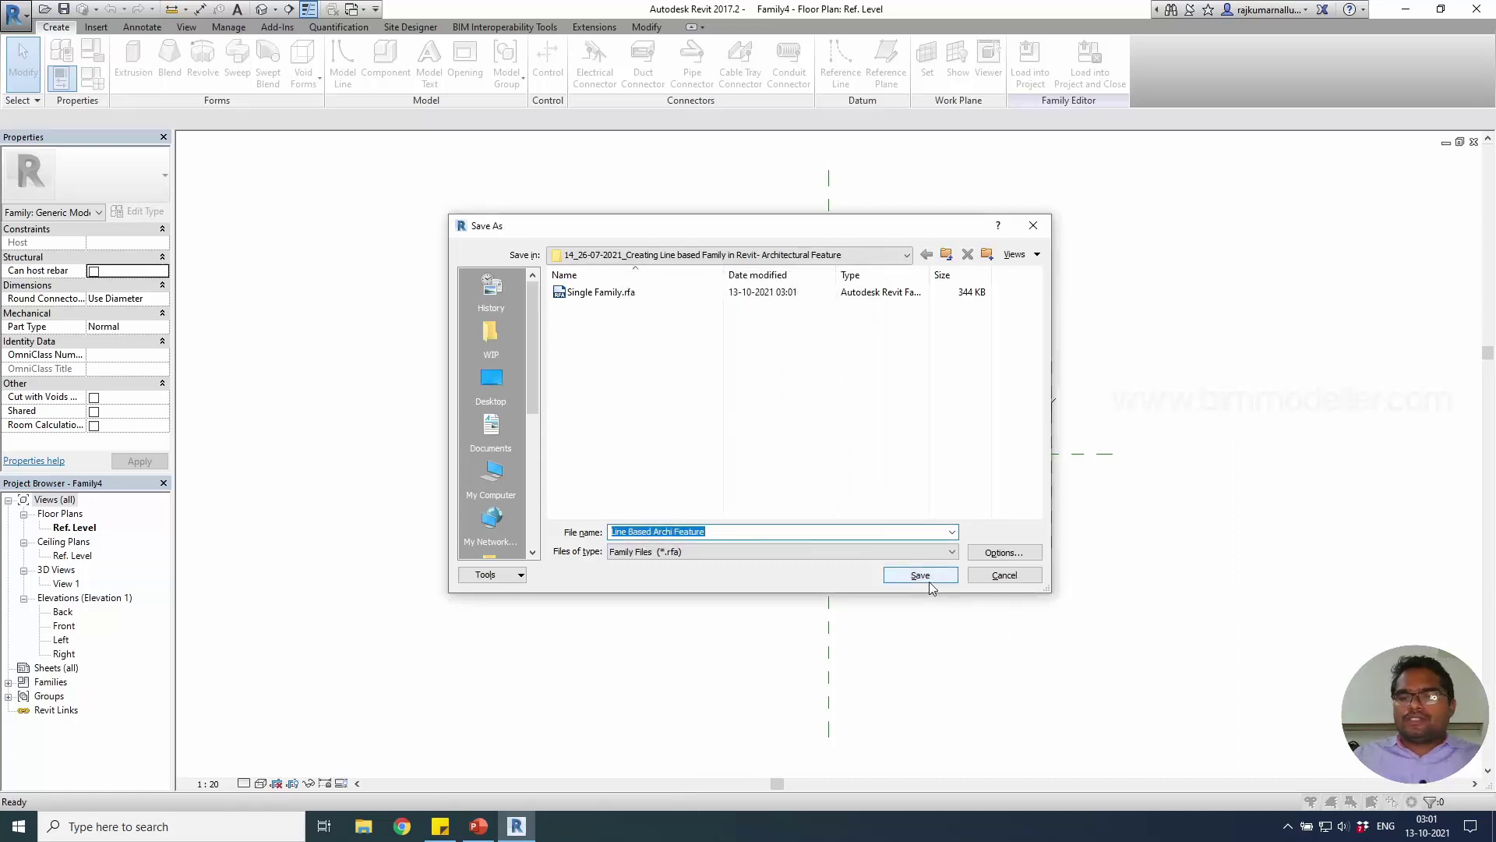
{"action": "left_click", "coordinate": [929, 581]}
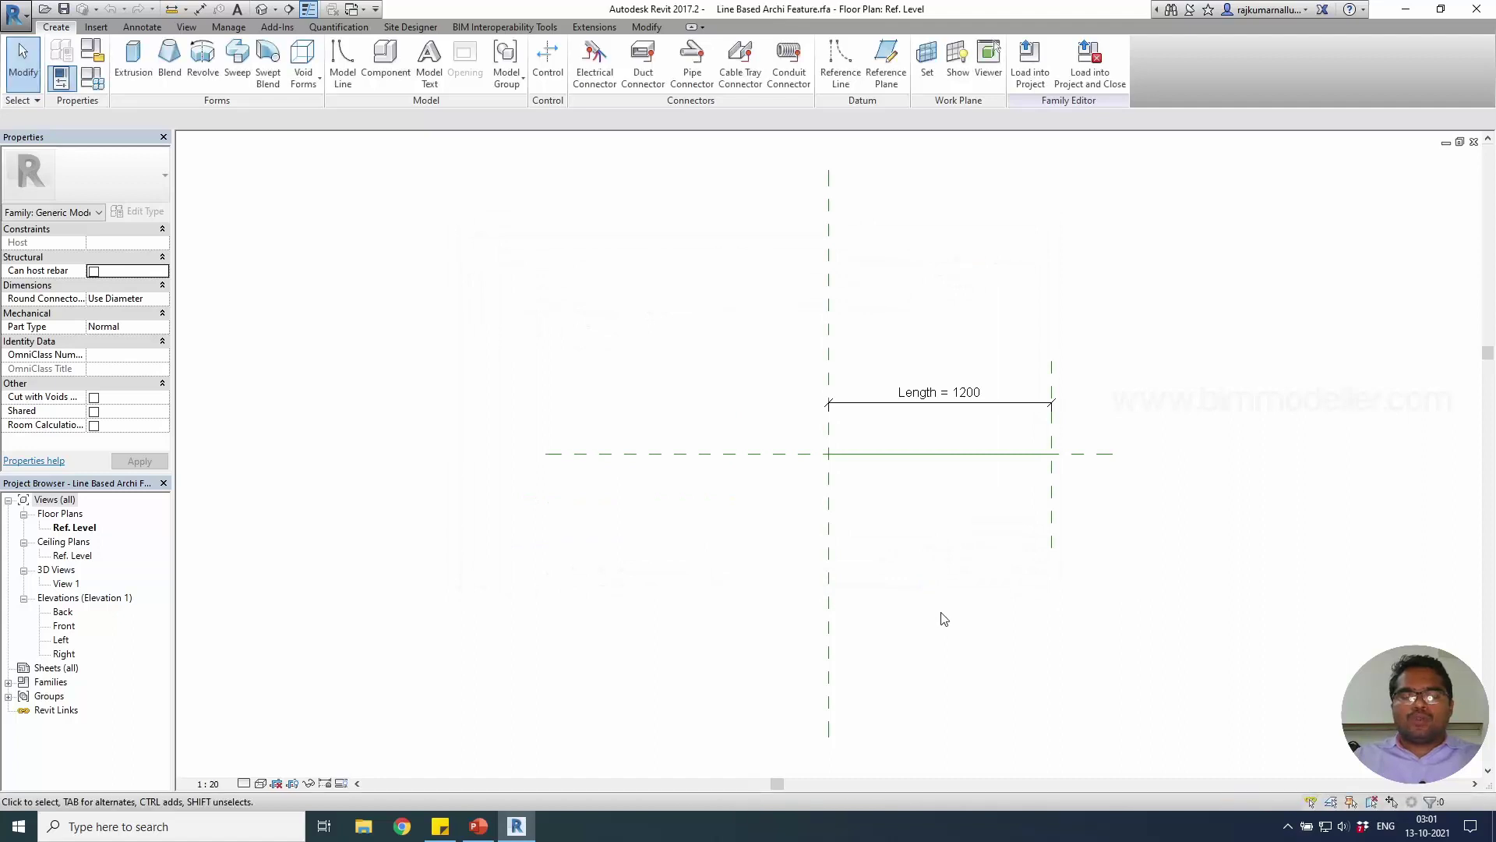
Load Single Family from its 3D view into Line Based Archi Feature.rfa.
{"action": "left_click", "coordinate": [353, 9]}
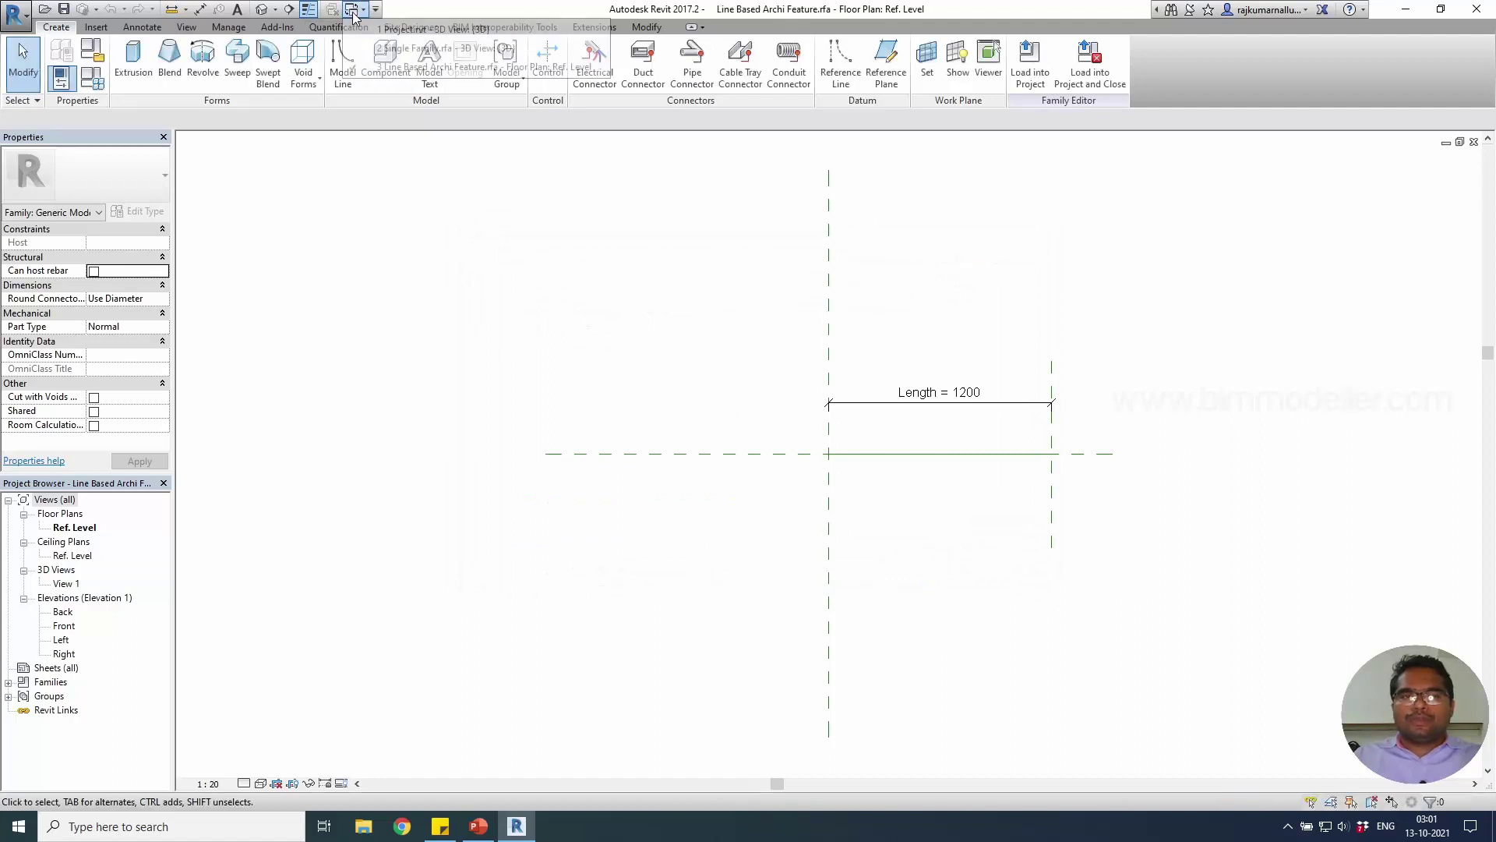
{"action": "left_click", "coordinate": [391, 49]}
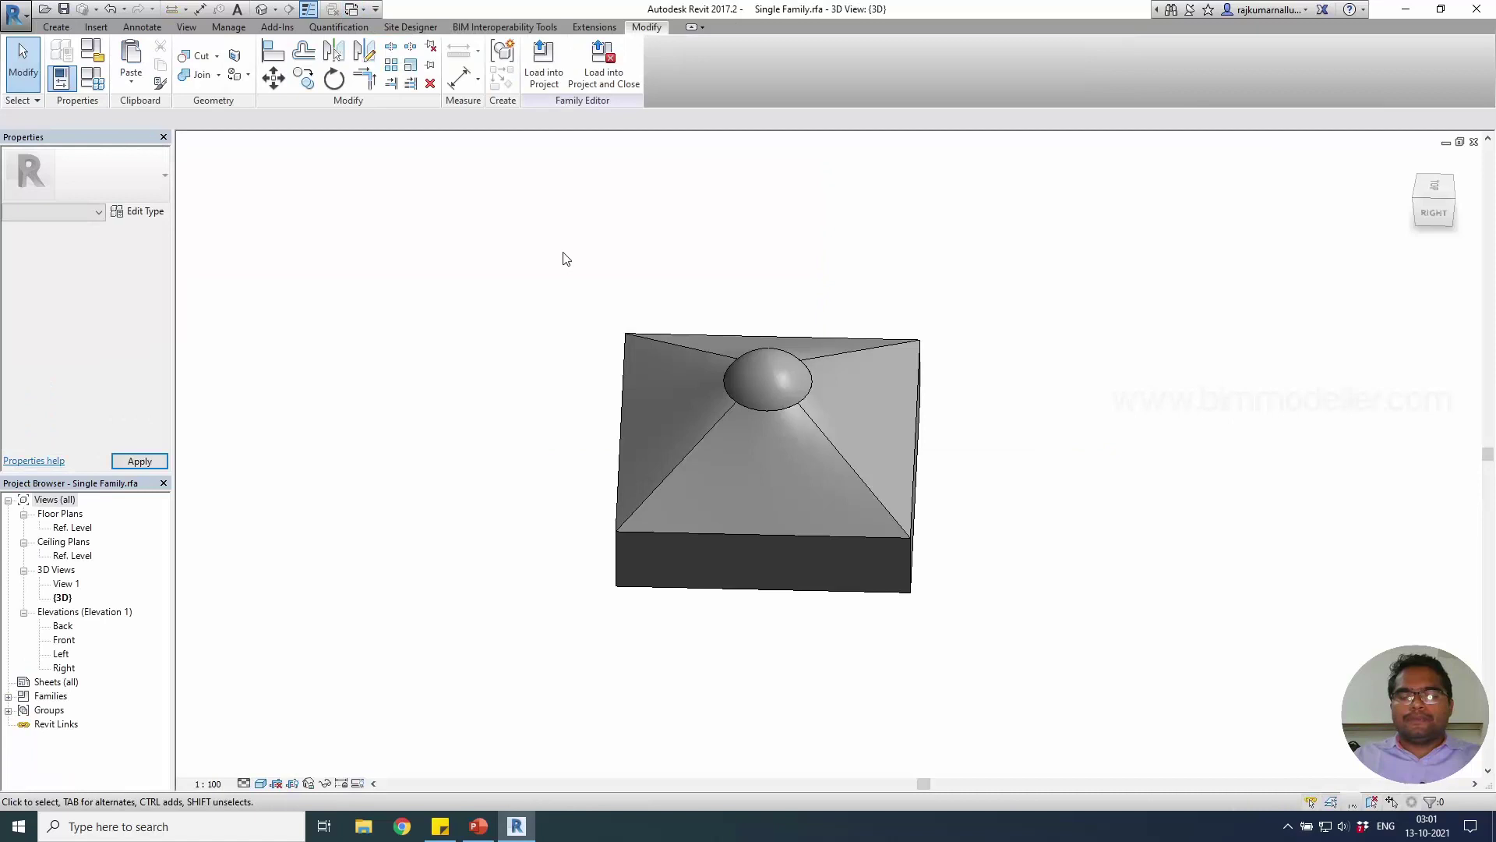
{"action": "left_click", "coordinate": [544, 74]}
{"action": "left_click", "coordinate": [646, 328]}
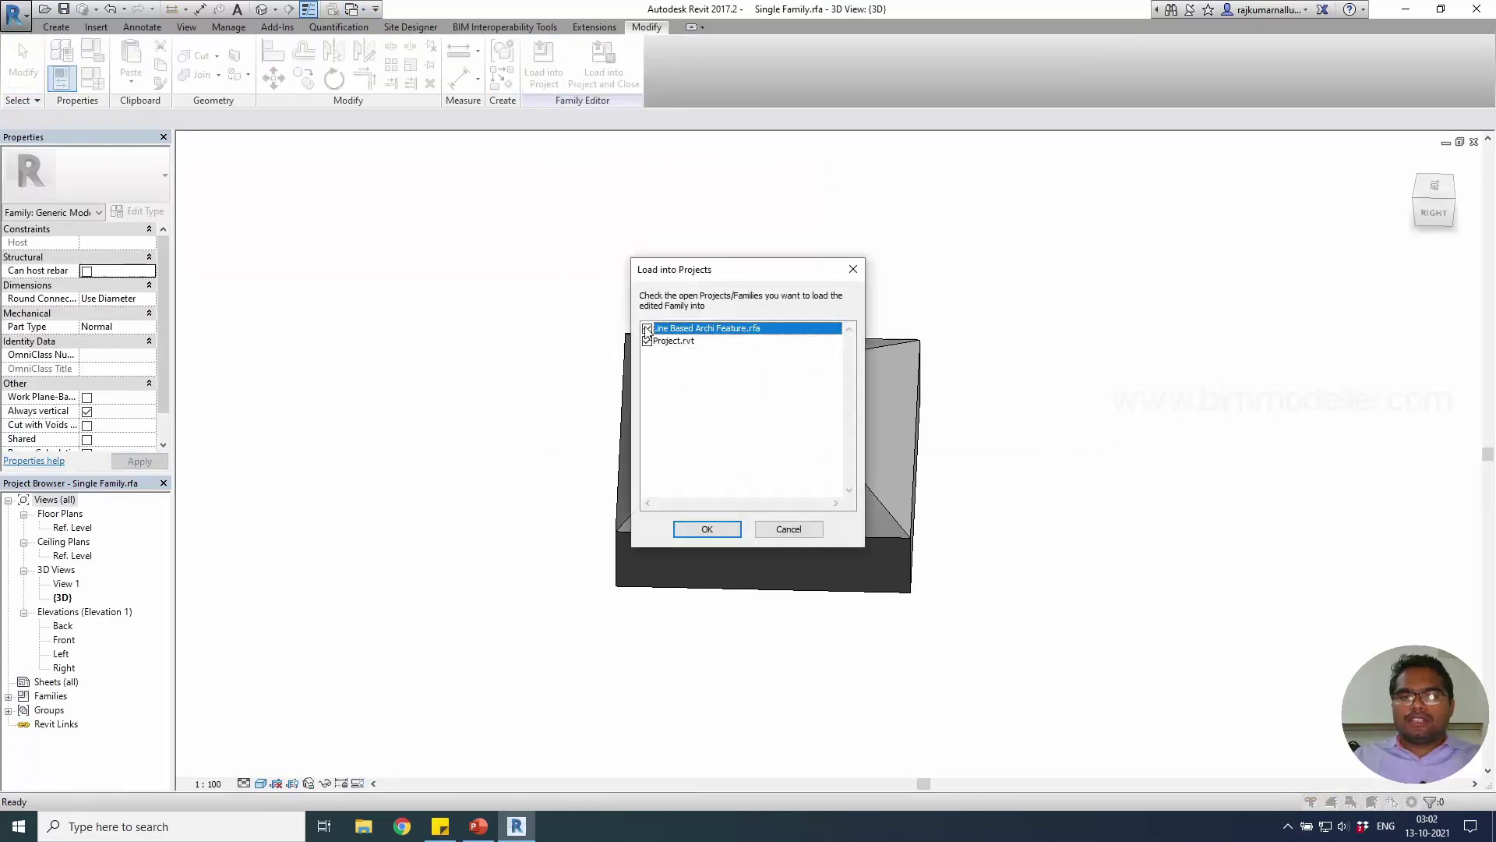
{"action": "left_click", "coordinate": [715, 528]}
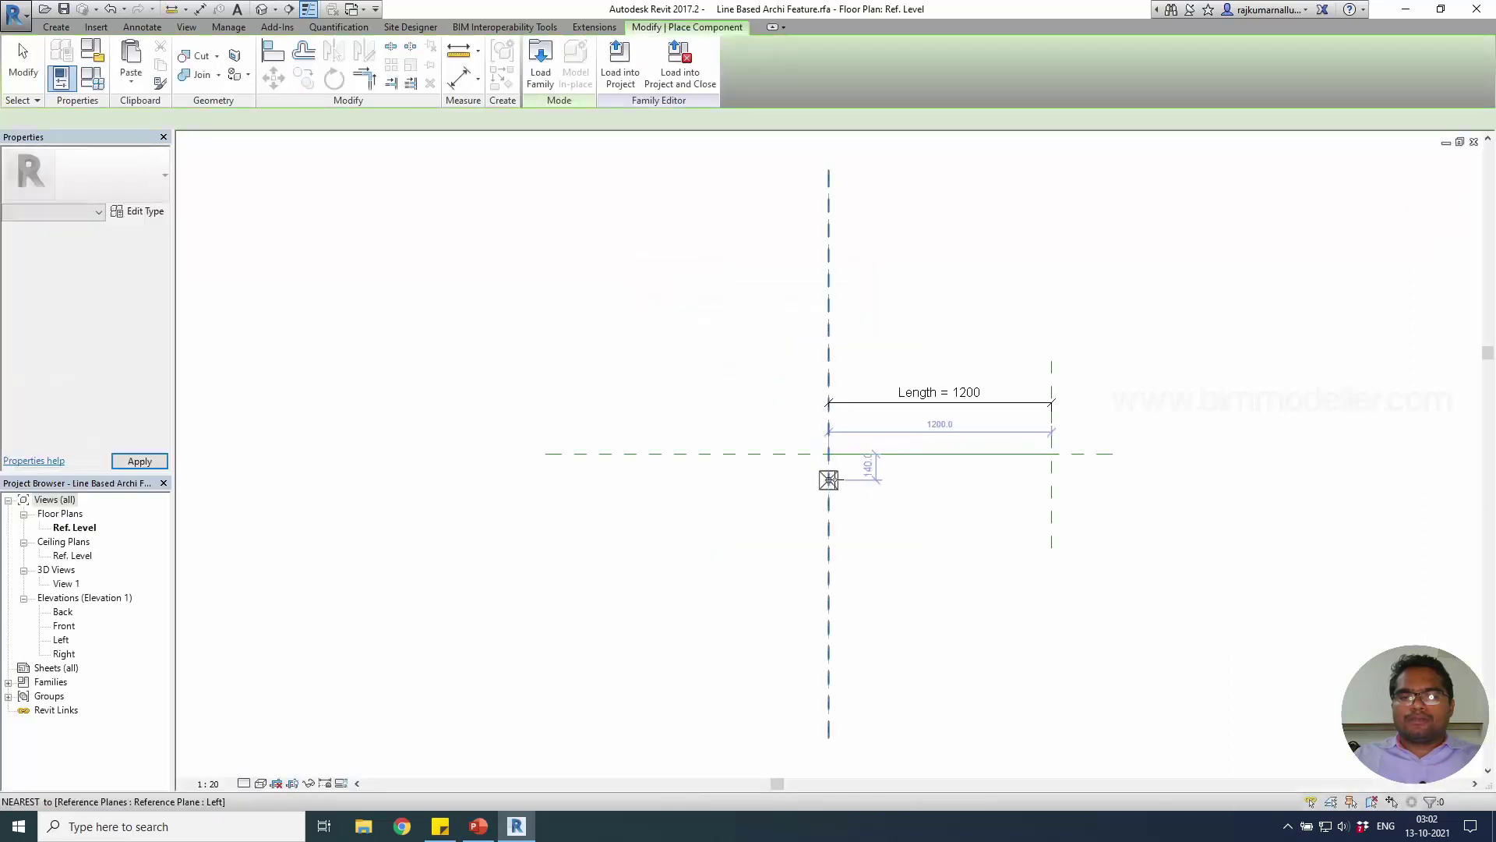
Place one Single Family instance on the centre reference plane near the line's left end.
{"action": "scroll", "coordinate": [828, 479], "scroll_direction": "up", "scroll_amount": 2}
{"action": "scroll", "coordinate": [846, 467], "scroll_direction": "up", "scroll_amount": 2}
{"action": "scroll", "coordinate": [796, 393], "scroll_direction": "up", "scroll_amount": 1}
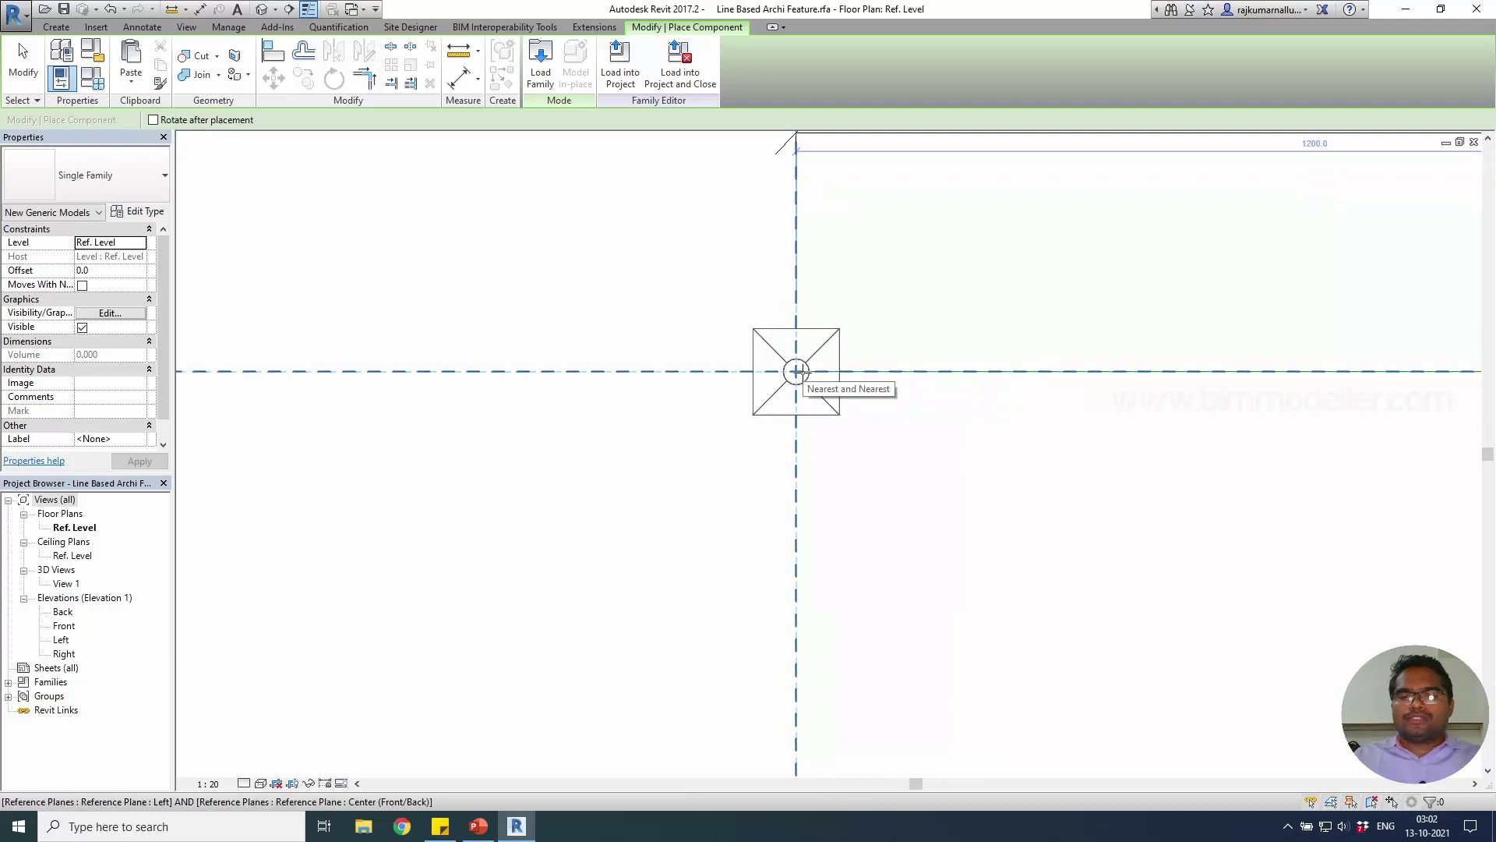
{"action": "middle_click_drag", "start_coordinate": [797, 370], "coordinate": [754, 424]}
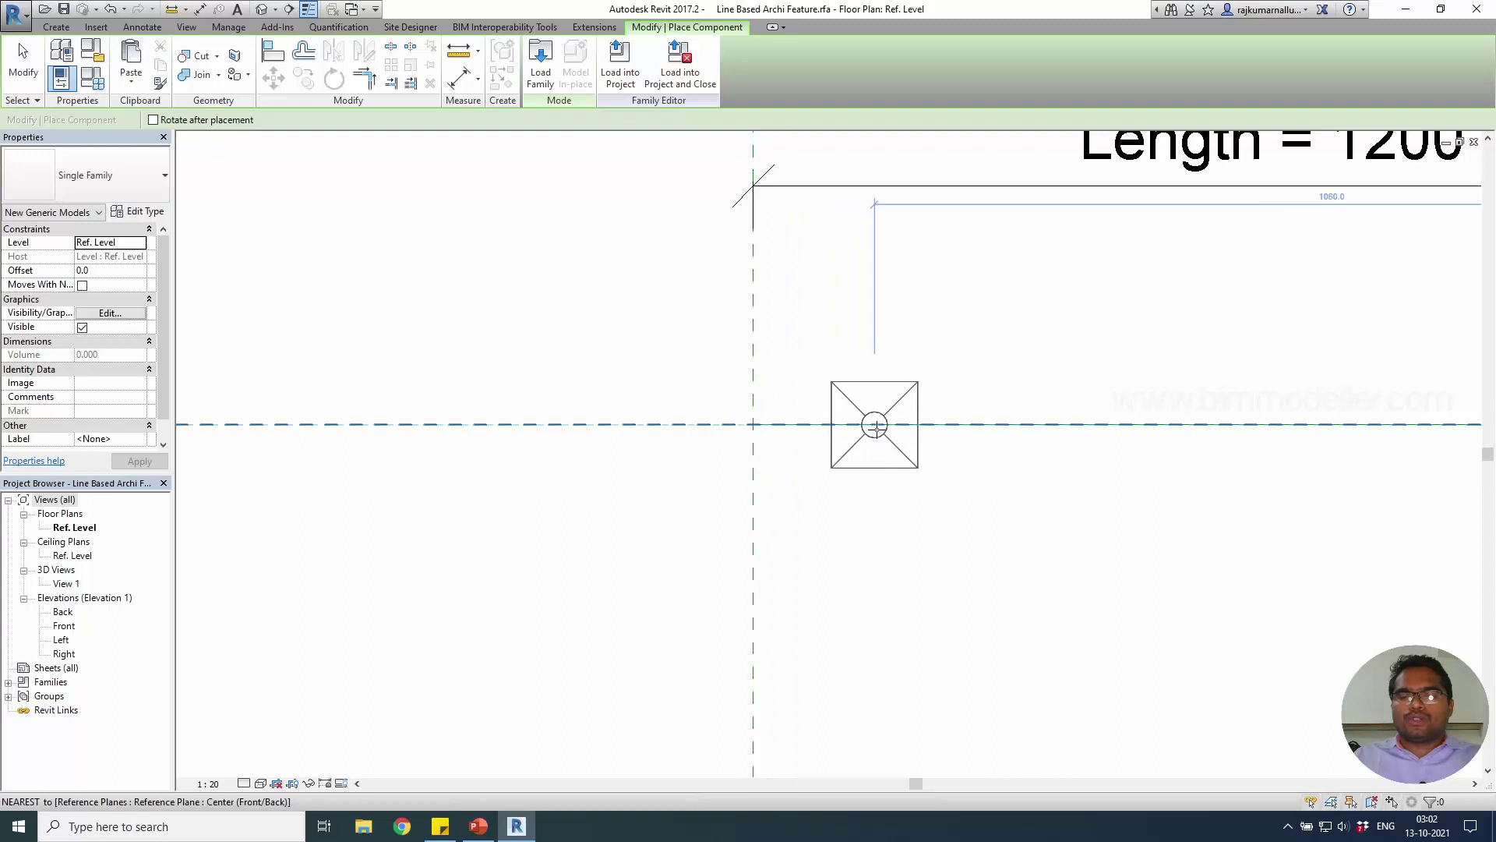
{"action": "left_click", "coordinate": [875, 425]}
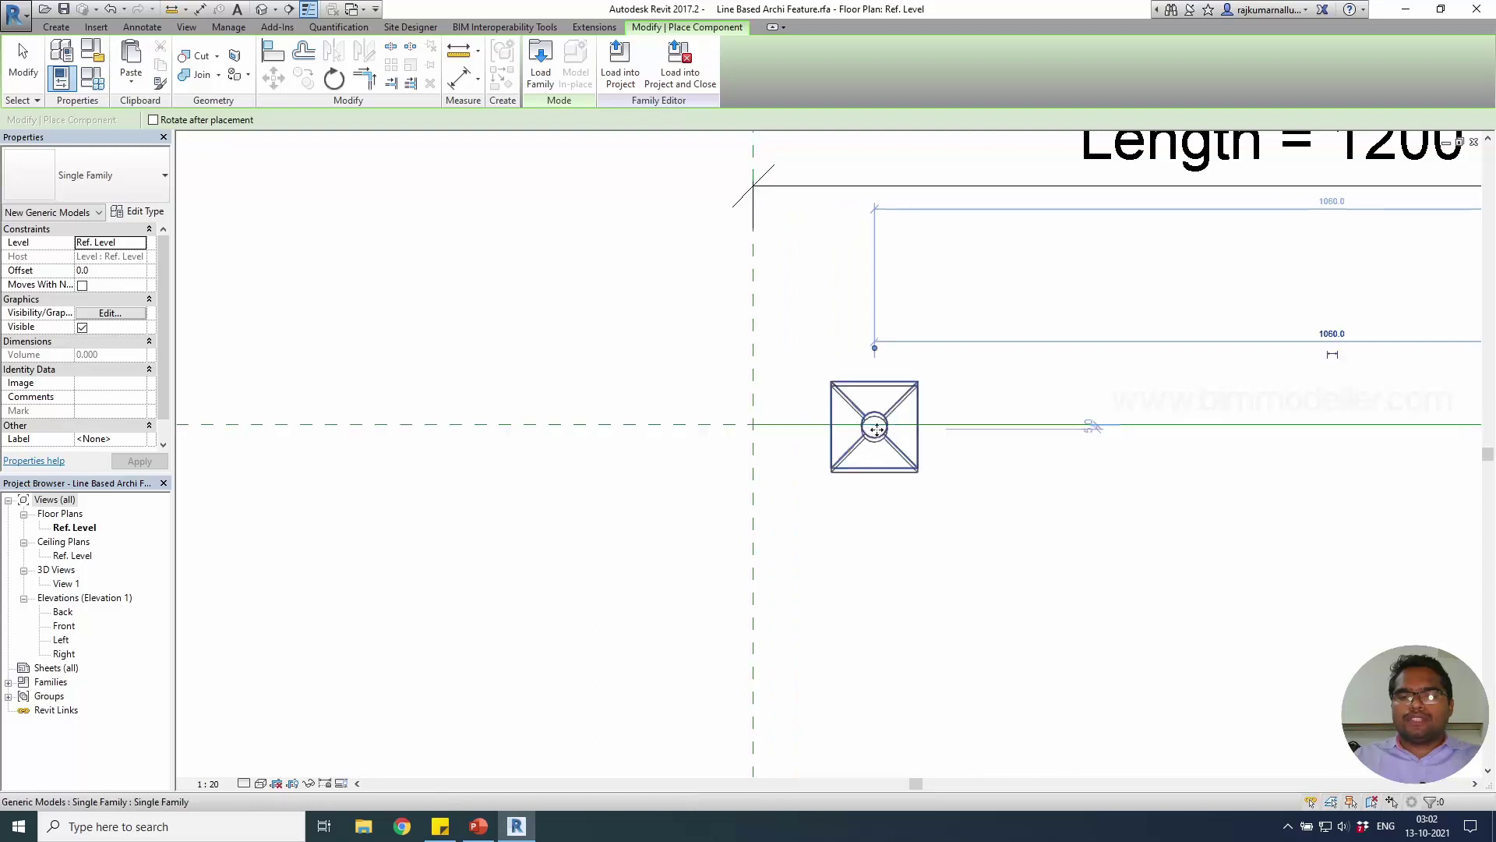
{"action": "key", "text": "Escape"}
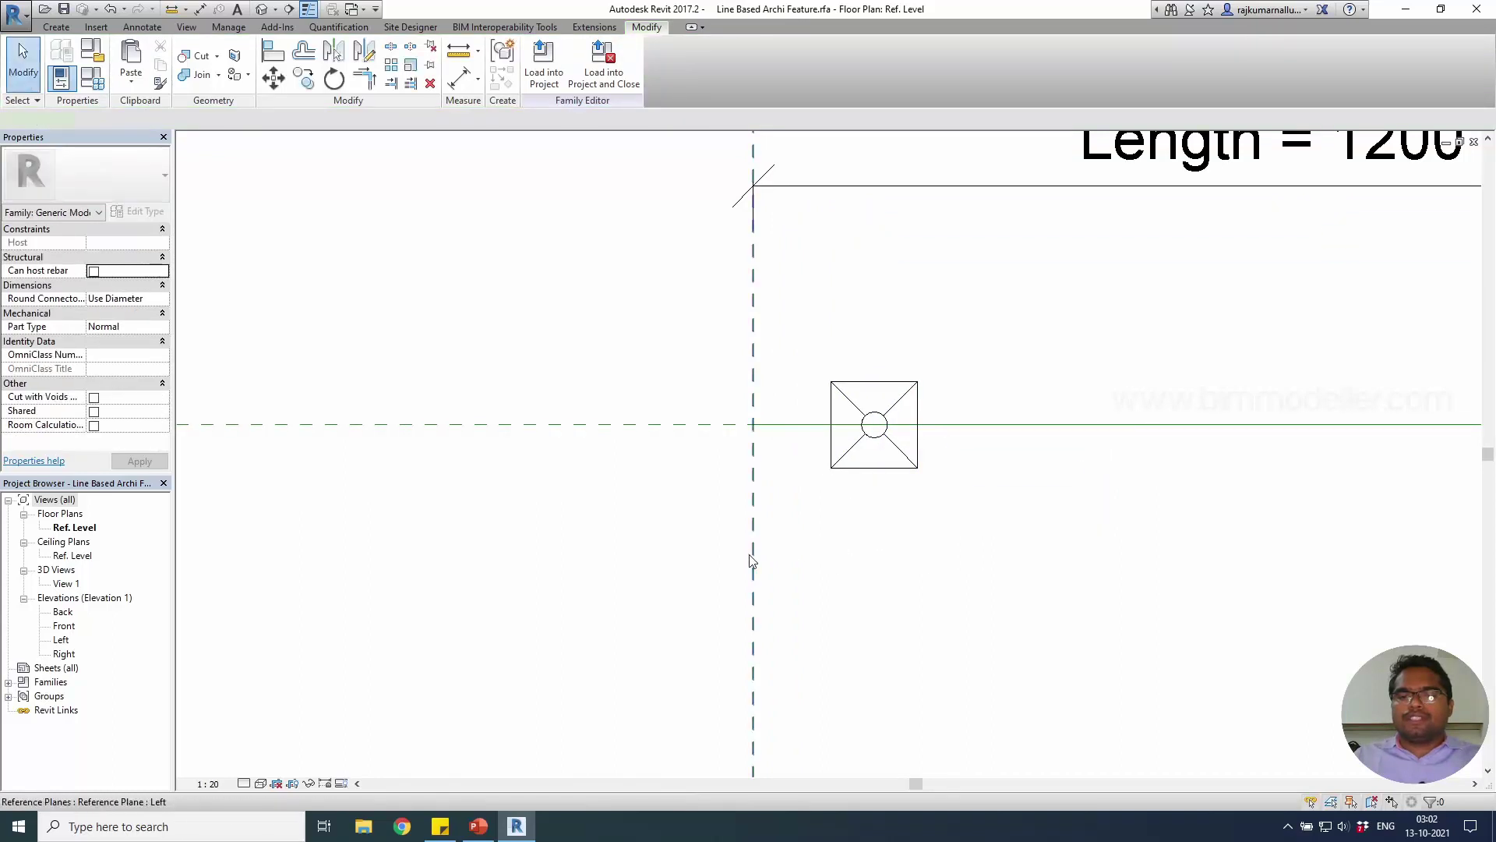
Draw a vertical reference plane (RP) and align the Single Family instance's centre to it.
{"action": "key", "text": "r"}
{"action": "key", "text": "p"}
{"action": "scroll", "coordinate": [752, 459], "scroll_direction": "down", "scroll_amount": 2}
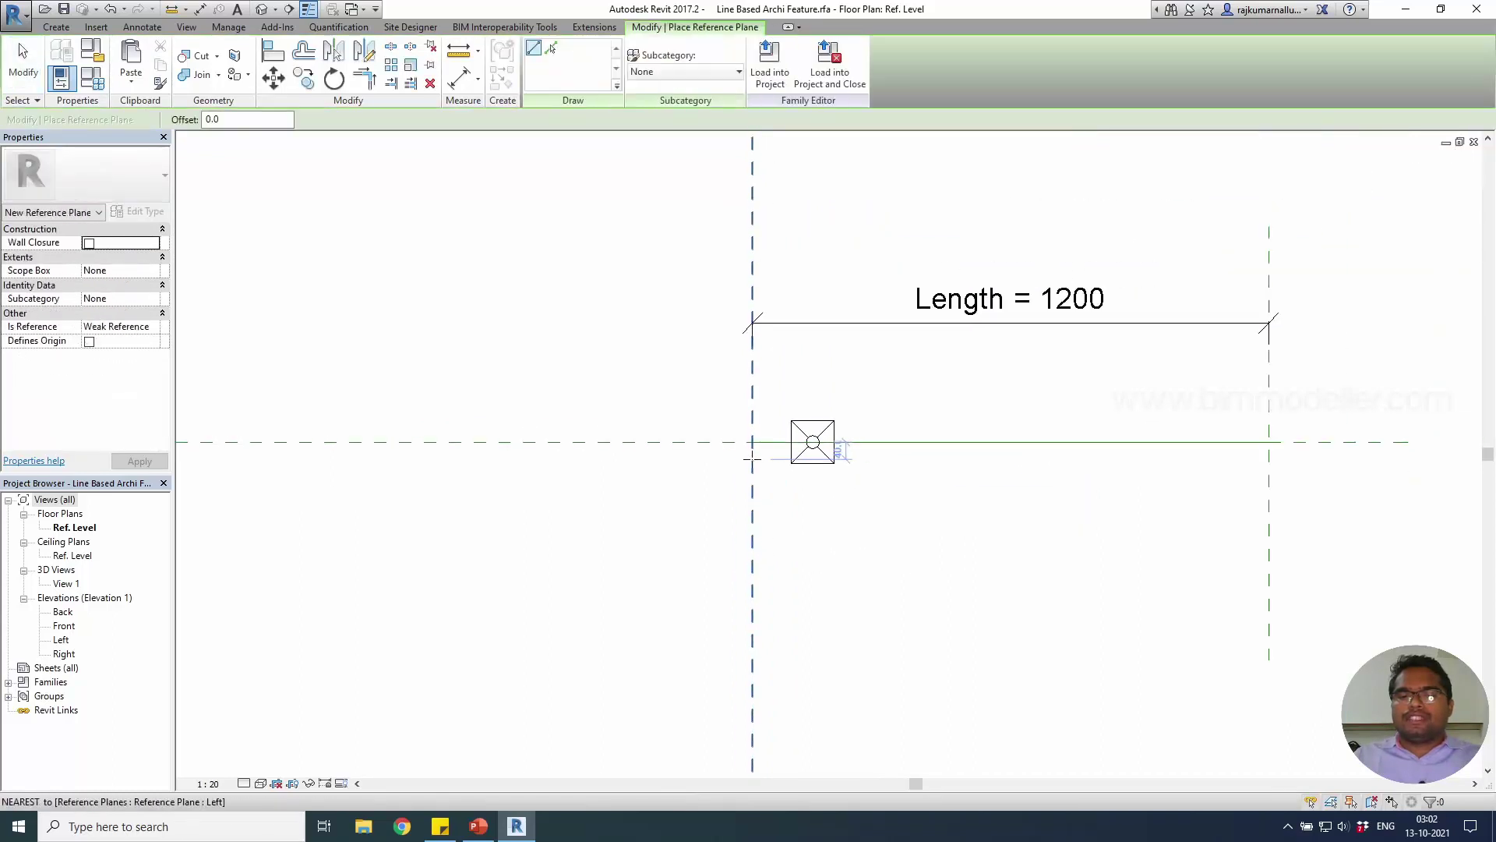
{"action": "left_click", "coordinate": [813, 585]}
{"action": "left_click", "coordinate": [813, 340]}
{"action": "key", "text": "Escape"}
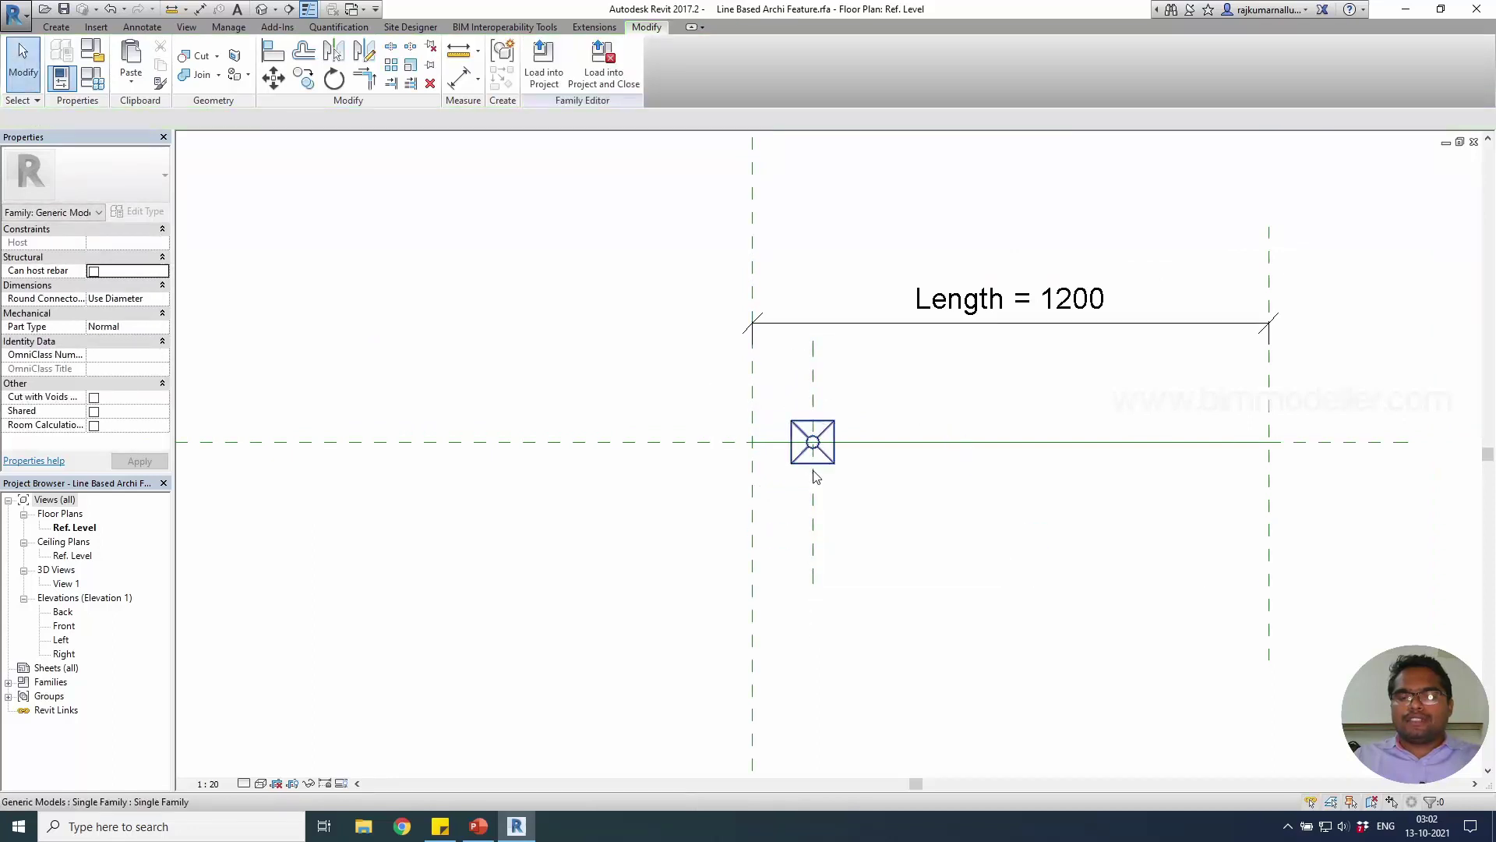
{"action": "scroll", "coordinate": [812, 478], "scroll_direction": "up", "scroll_amount": 1}
{"action": "key", "text": "a"}
{"action": "key", "text": "l"}
{"action": "left_click", "coordinate": [812, 491]}
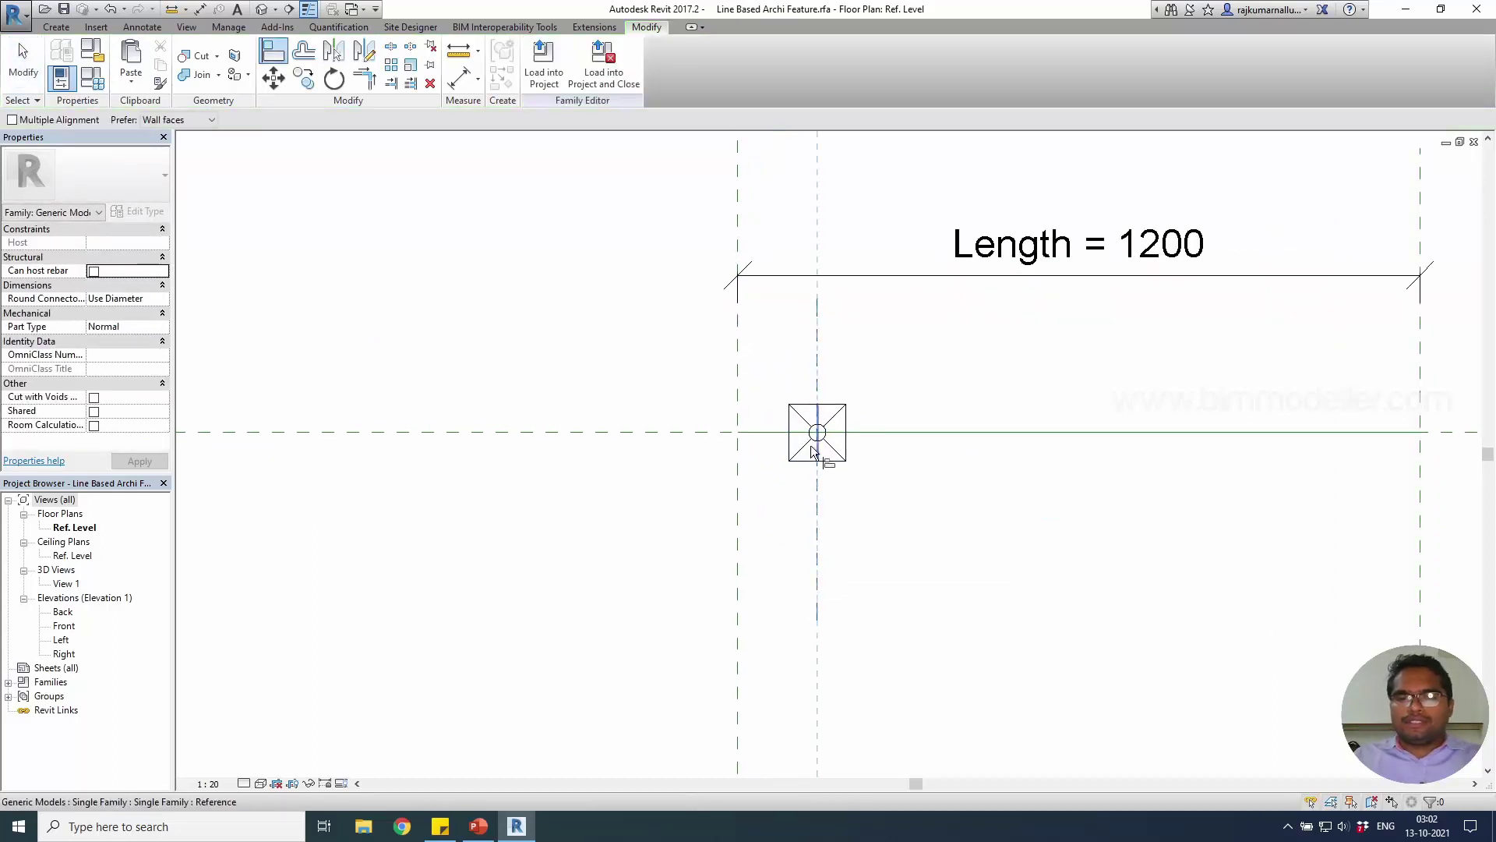
{"action": "left_click", "coordinate": [814, 434]}
{"action": "key", "text": "Escape"}
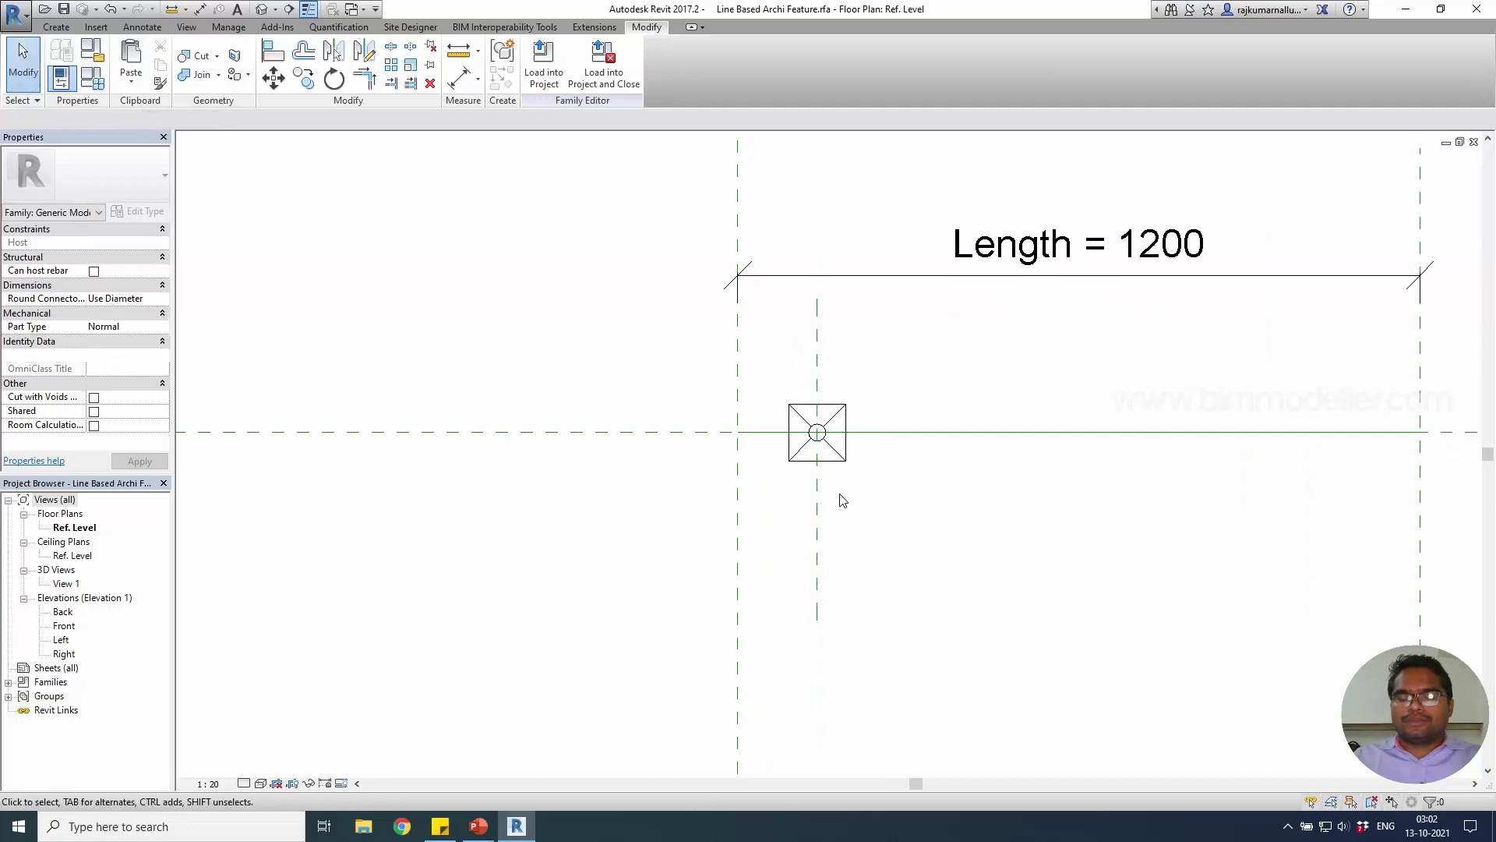
Dimension the new reference plane from the left reference plane.
{"action": "middle_click_drag", "start_coordinate": [841, 501], "coordinate": [747, 504]}
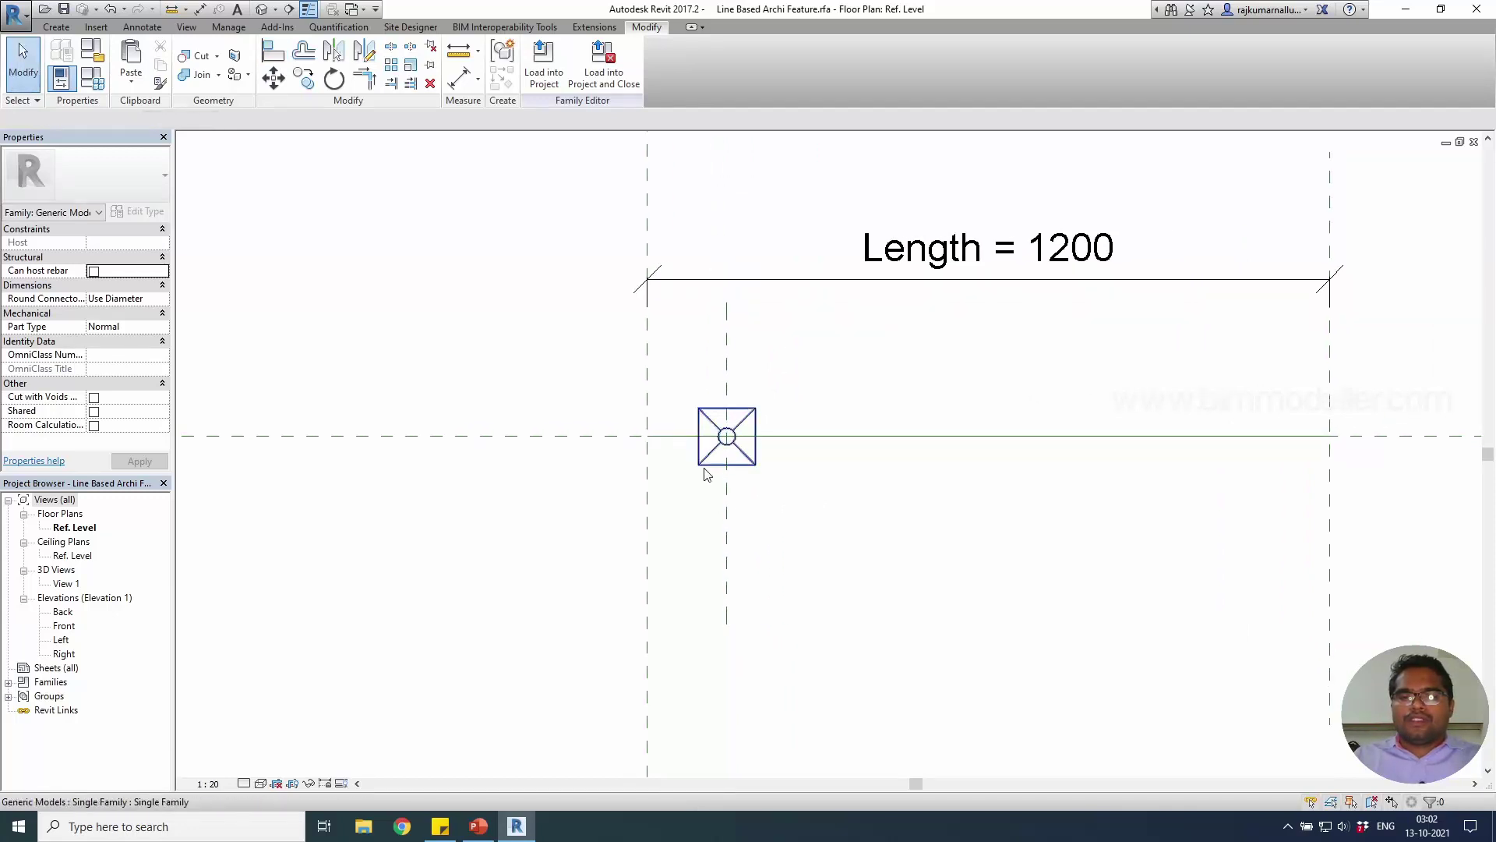
{"action": "key", "text": "d"}
{"action": "key", "text": "i"}
{"action": "left_click", "coordinate": [724, 517]}
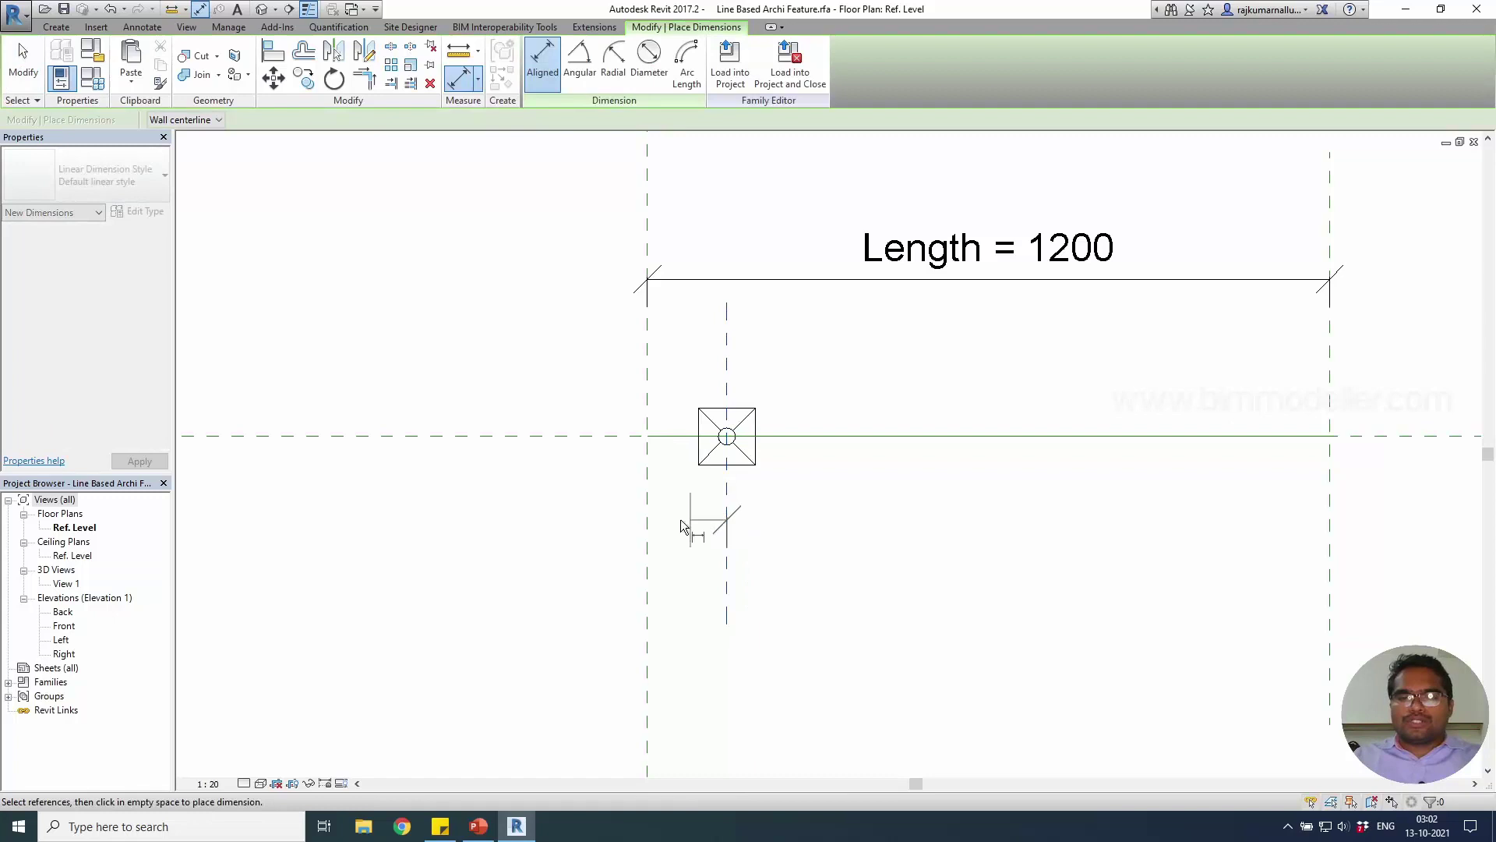
{"action": "left_click", "coordinate": [649, 528]}
{"action": "left_click", "coordinate": [600, 552]}
{"action": "key", "text": "Escape"}
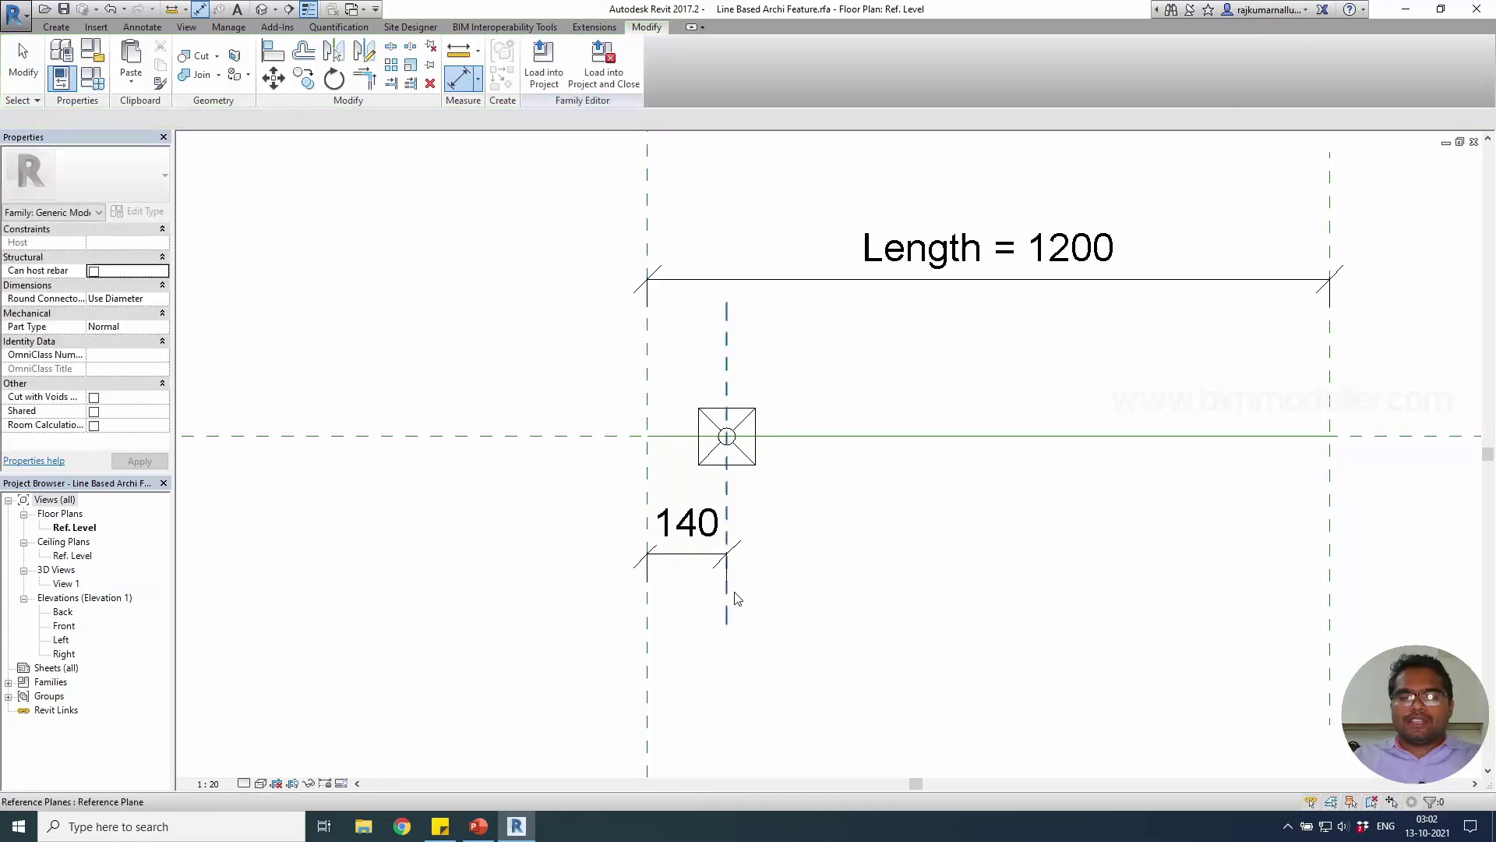
Set the new plane 100 from the left end and zoom out to the full 1200 line.
{"action": "left_click", "coordinate": [726, 592]}
{"action": "left_click", "coordinate": [686, 535]}
{"action": "type", "text": "100"}
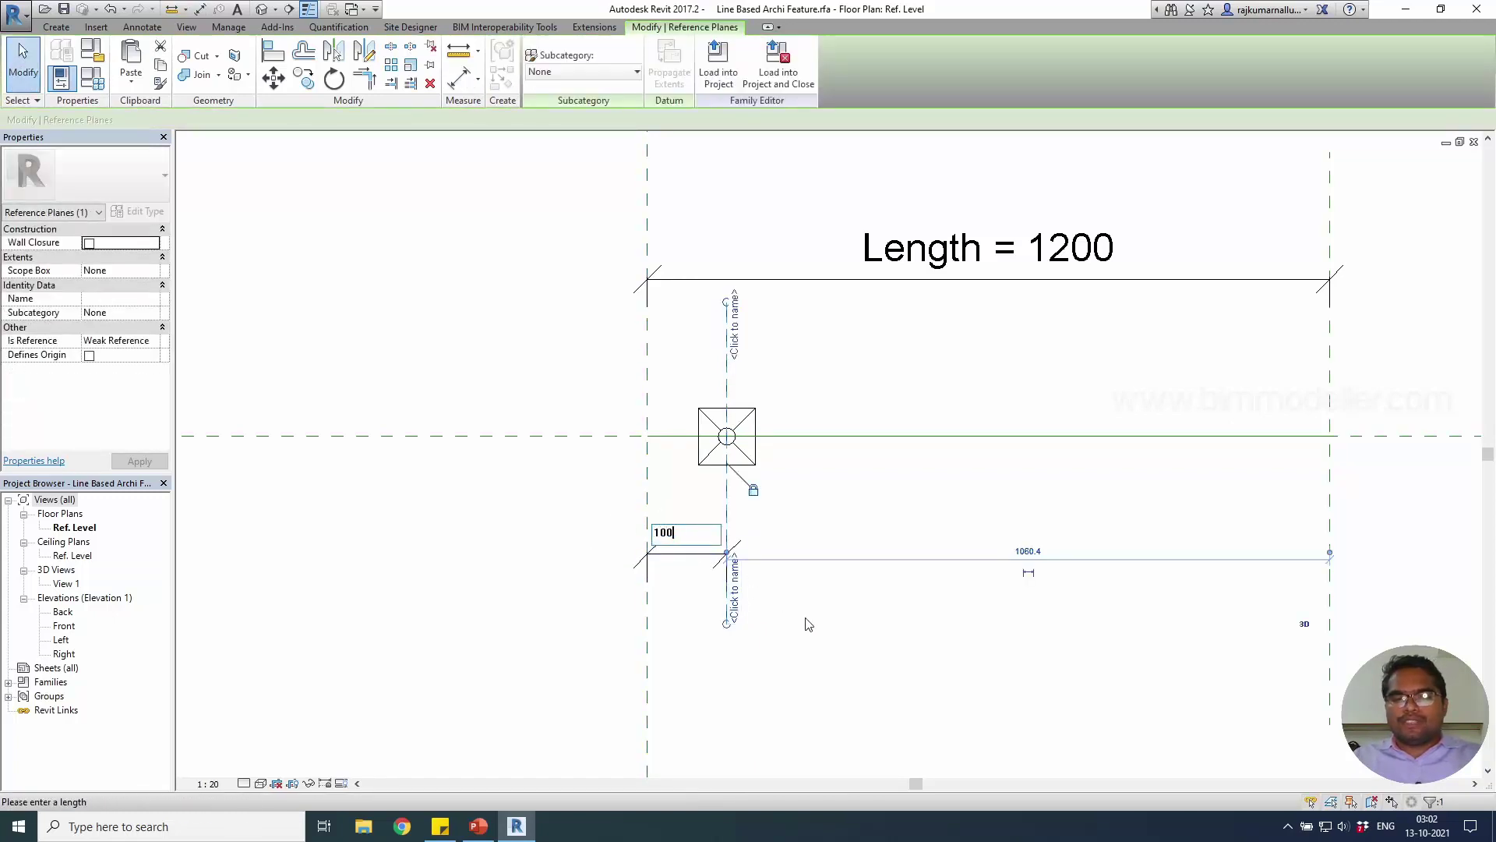
{"action": "key", "text": "Return"}
{"action": "left_click", "coordinate": [675, 572]}
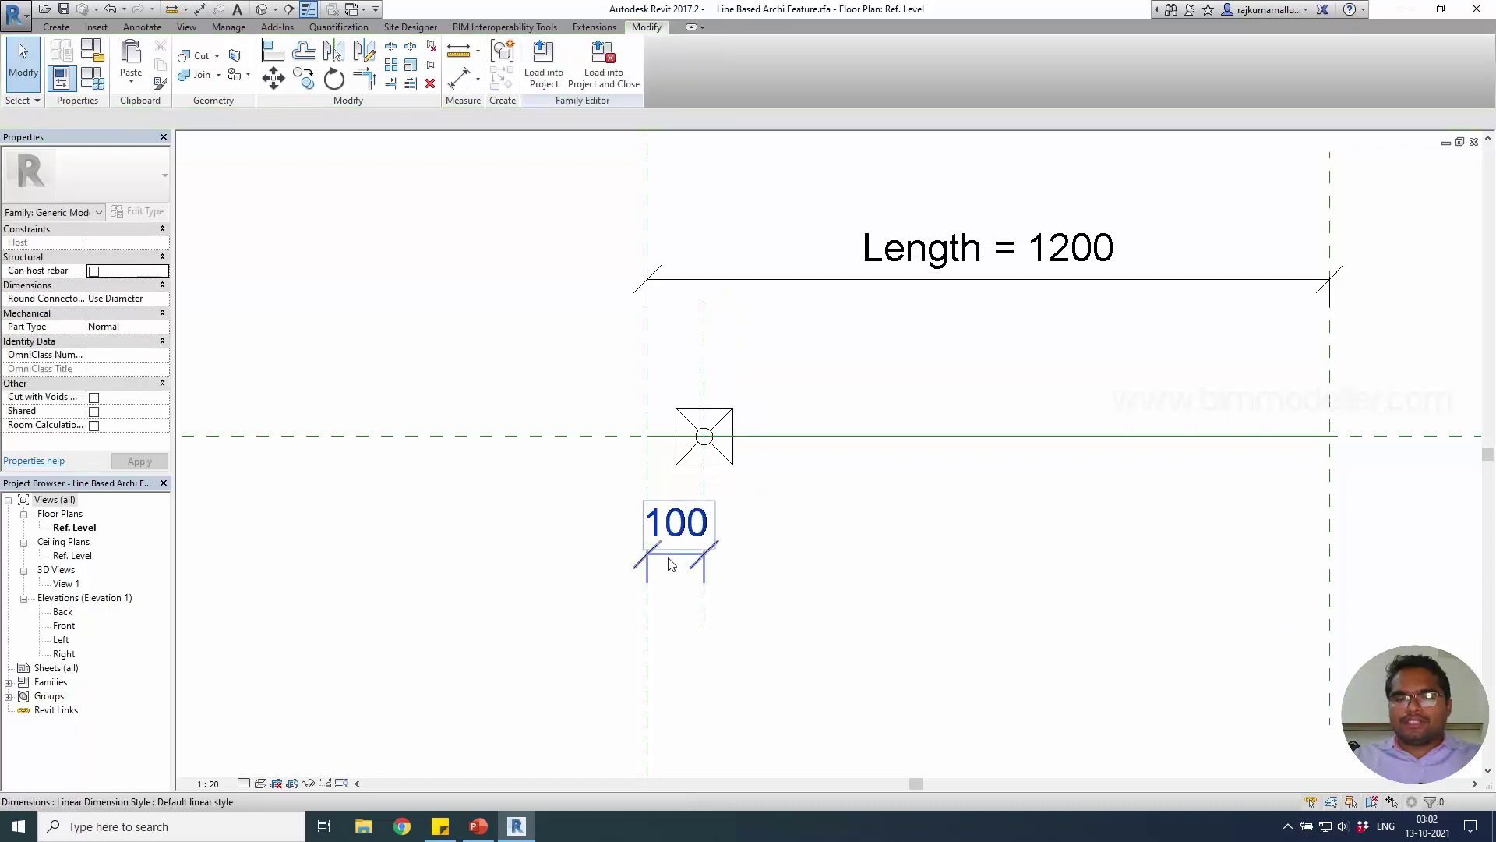
{"action": "left_click", "coordinate": [768, 619]}
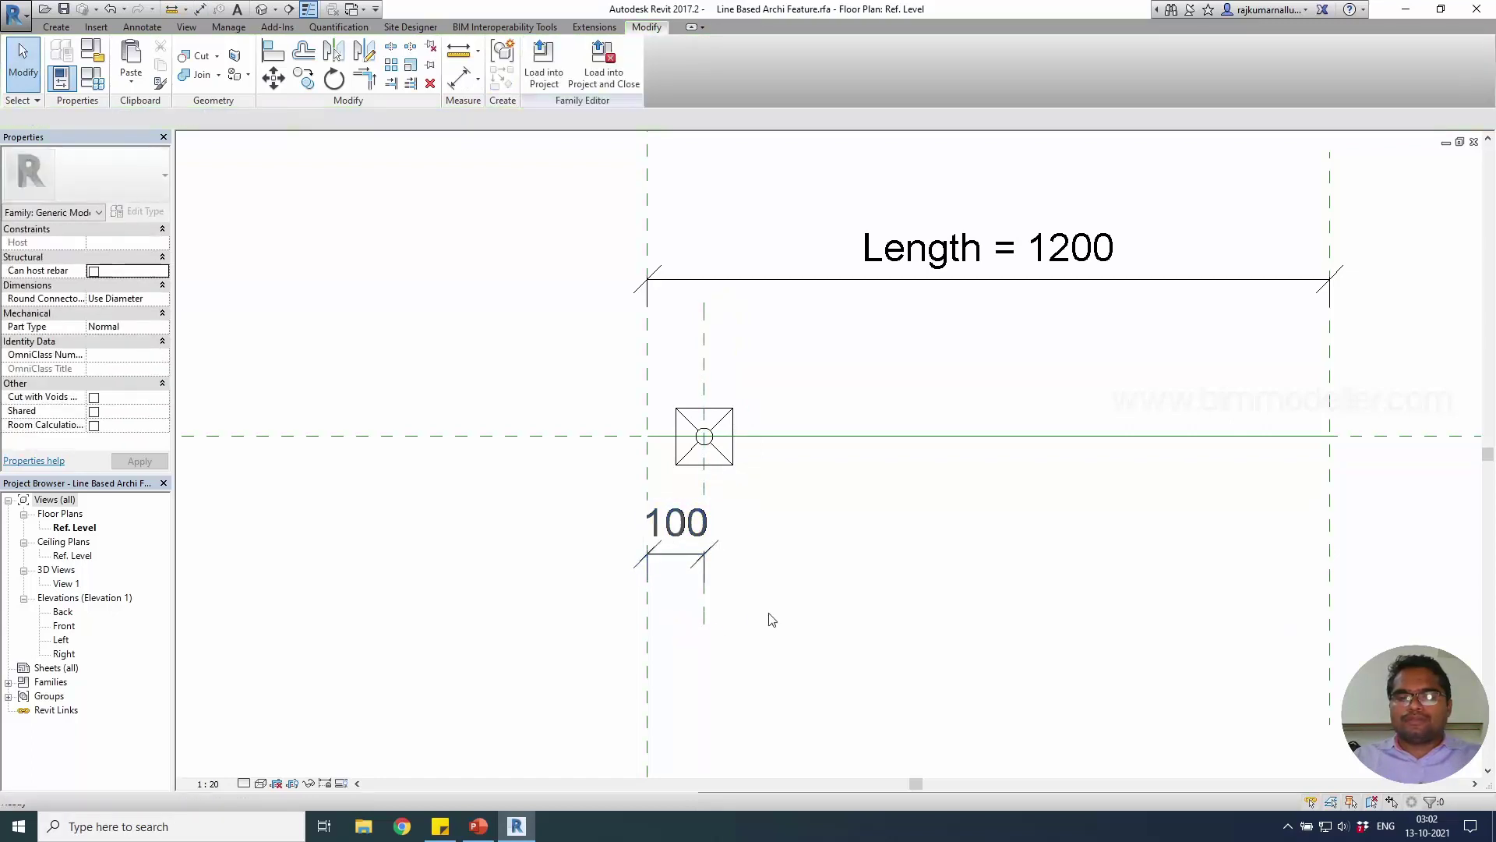
{"action": "middle_click_drag", "start_coordinate": [806, 560], "coordinate": [678, 545]}
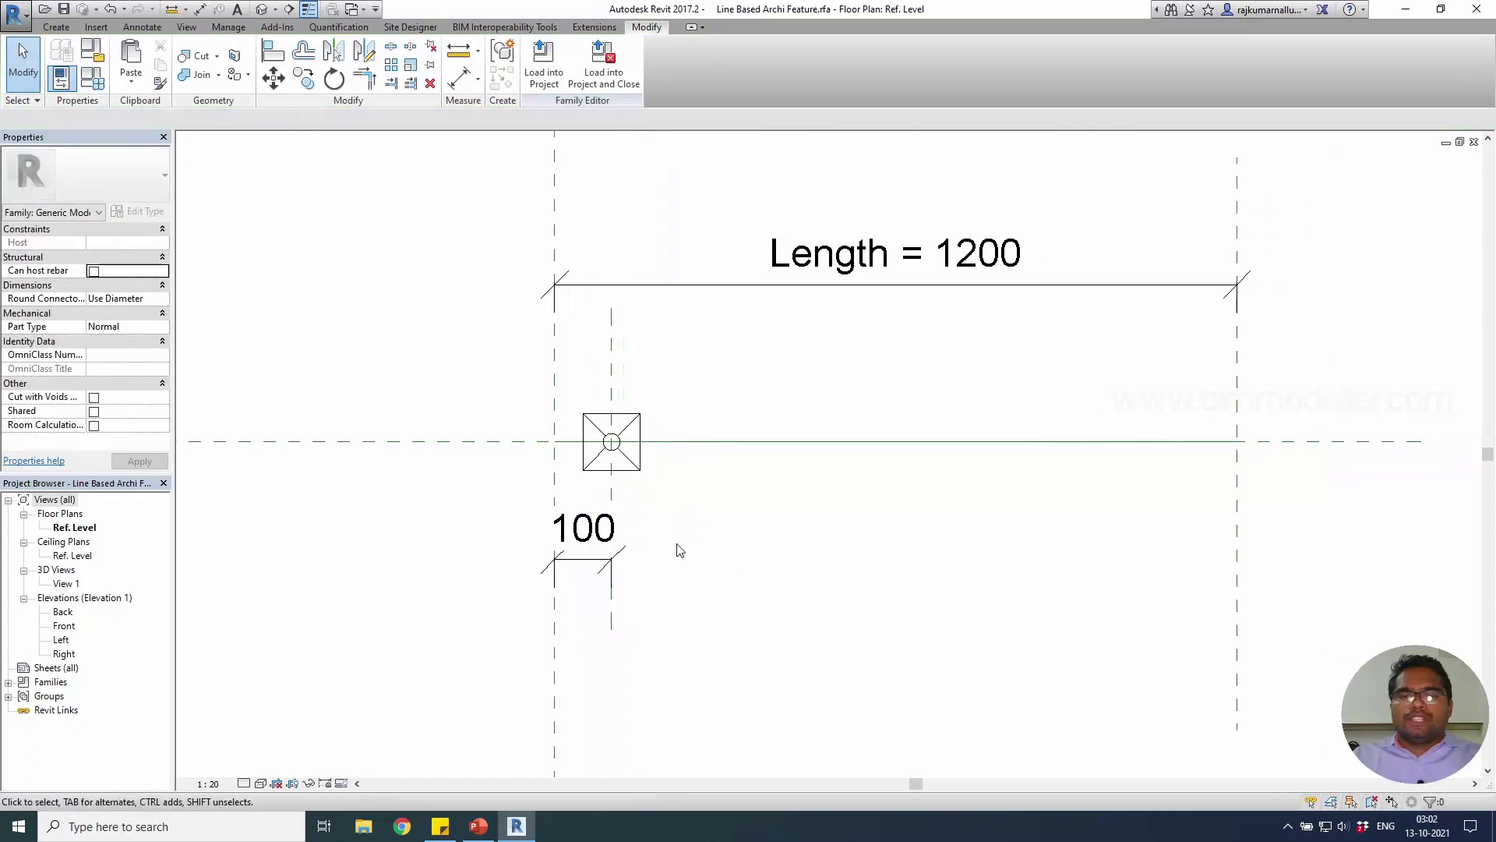
{"action": "scroll", "coordinate": [677, 544], "scroll_direction": "down", "scroll_amount": 1}
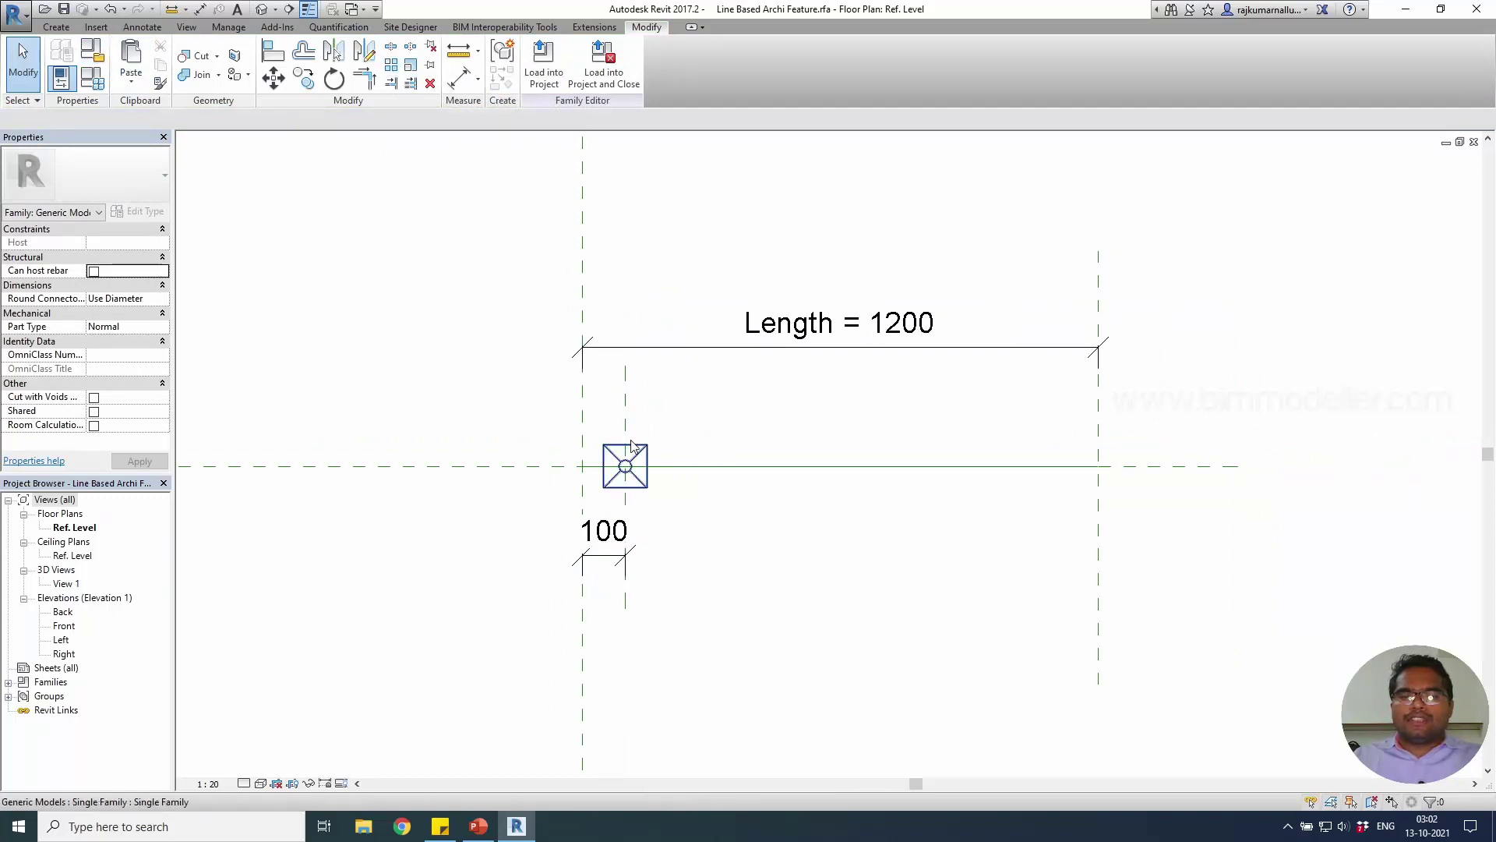
Array the pyramid box with count 2, from the line's left end to the box centre.
{"action": "left_click", "coordinate": [625, 465]}
{"action": "scroll", "coordinate": [625, 452], "scroll_direction": "up", "scroll_amount": 1}
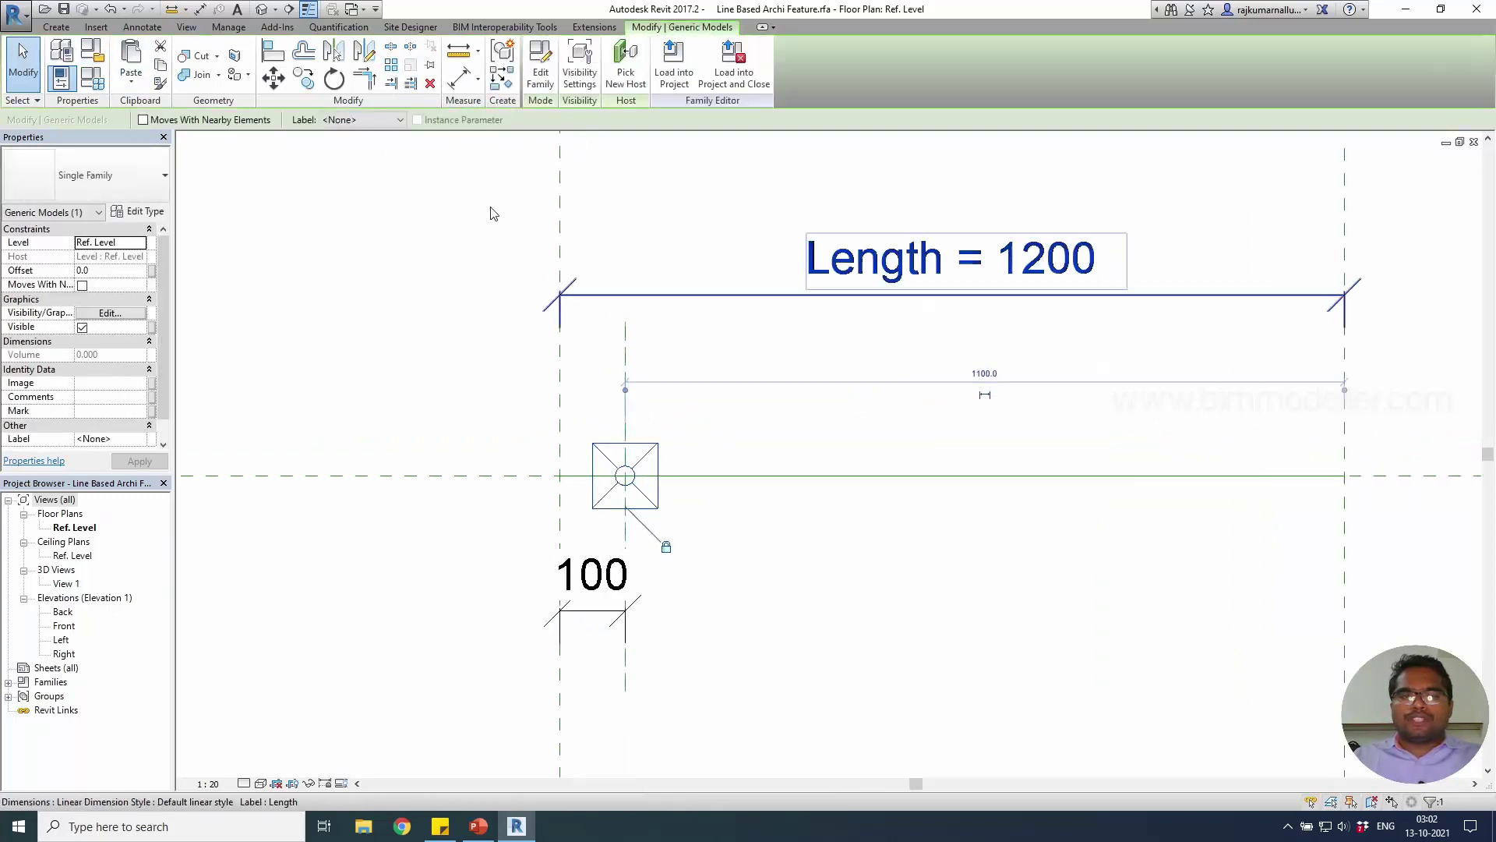
{"action": "left_click", "coordinate": [391, 82]}
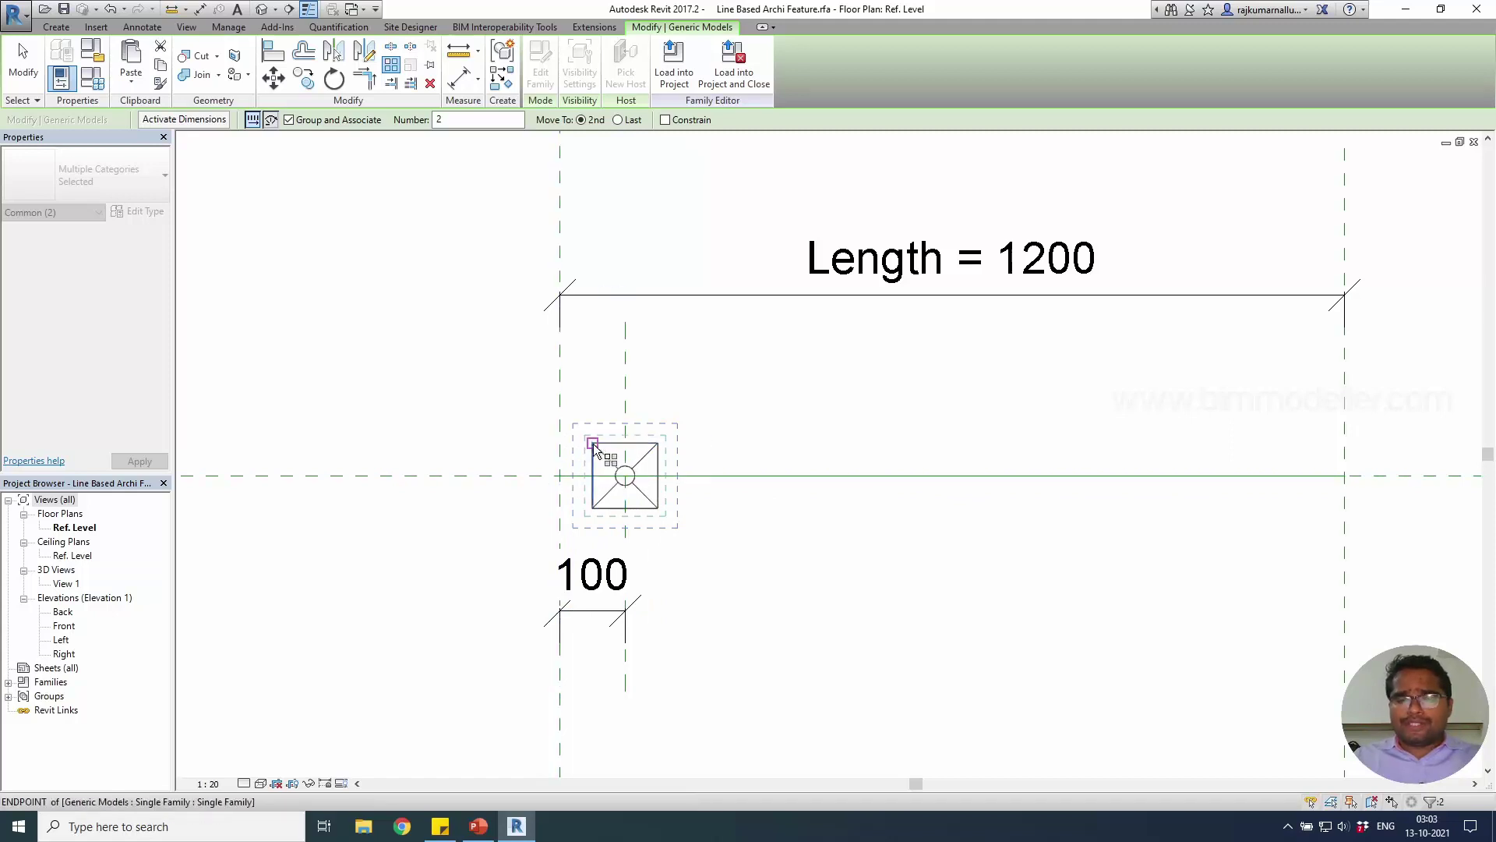
{"action": "left_click", "coordinate": [561, 475]}
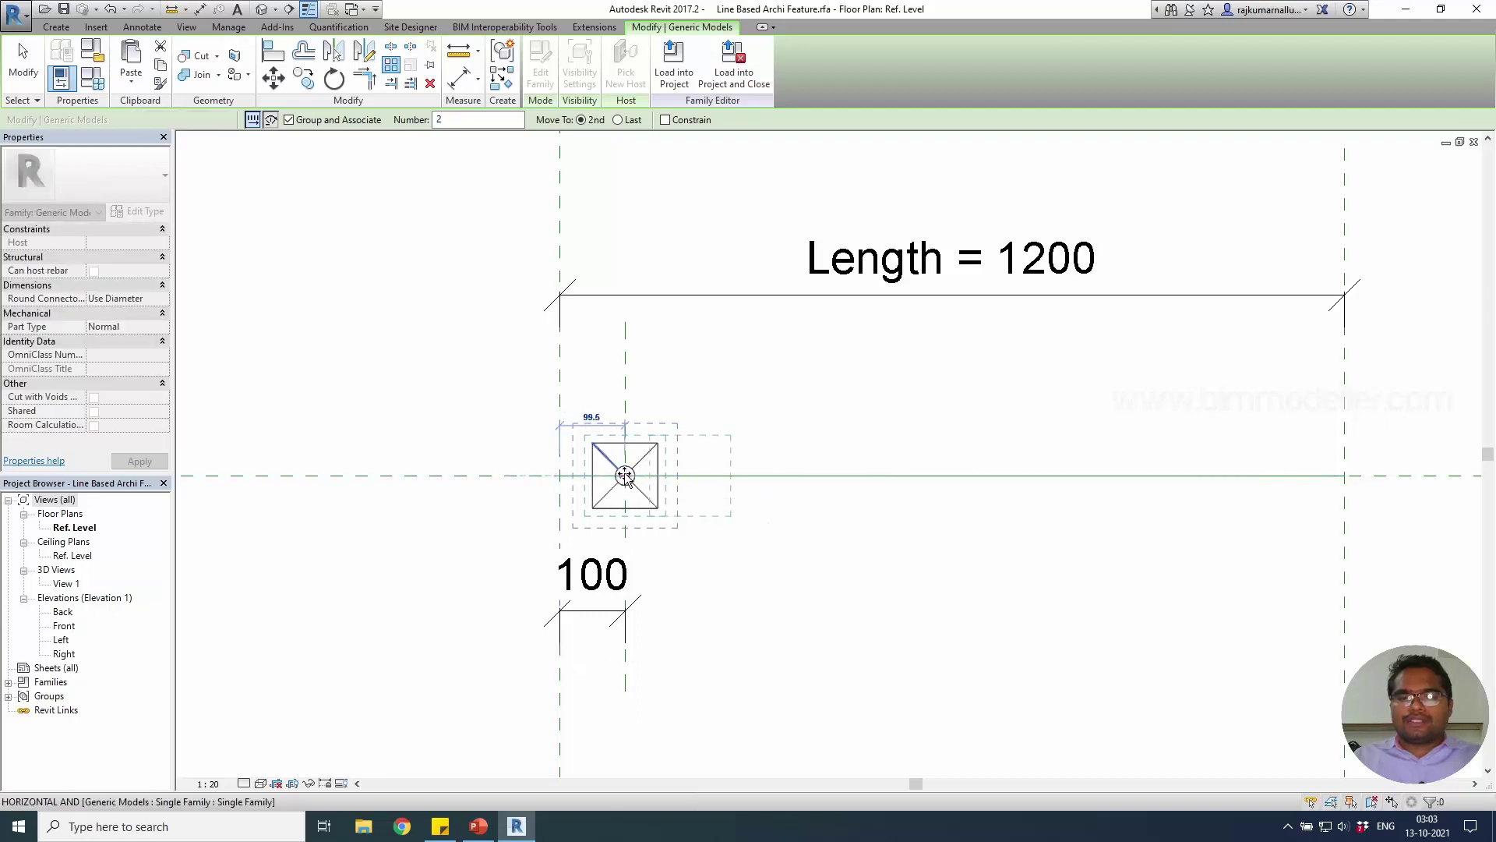
{"action": "left_click", "coordinate": [625, 476]}
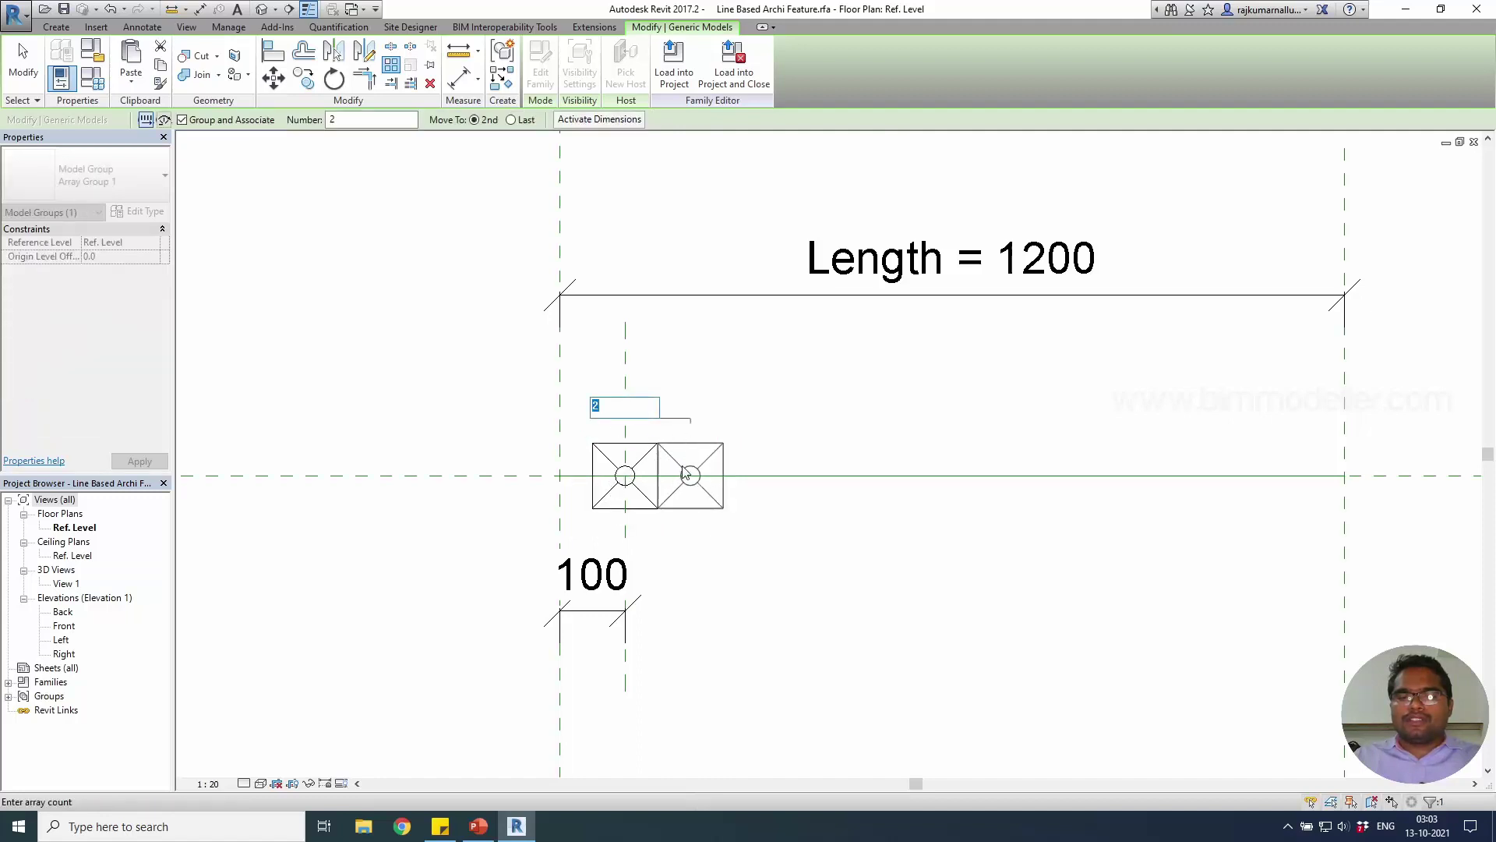
{"action": "key", "text": "Return"}
{"action": "key", "text": "Escape"}
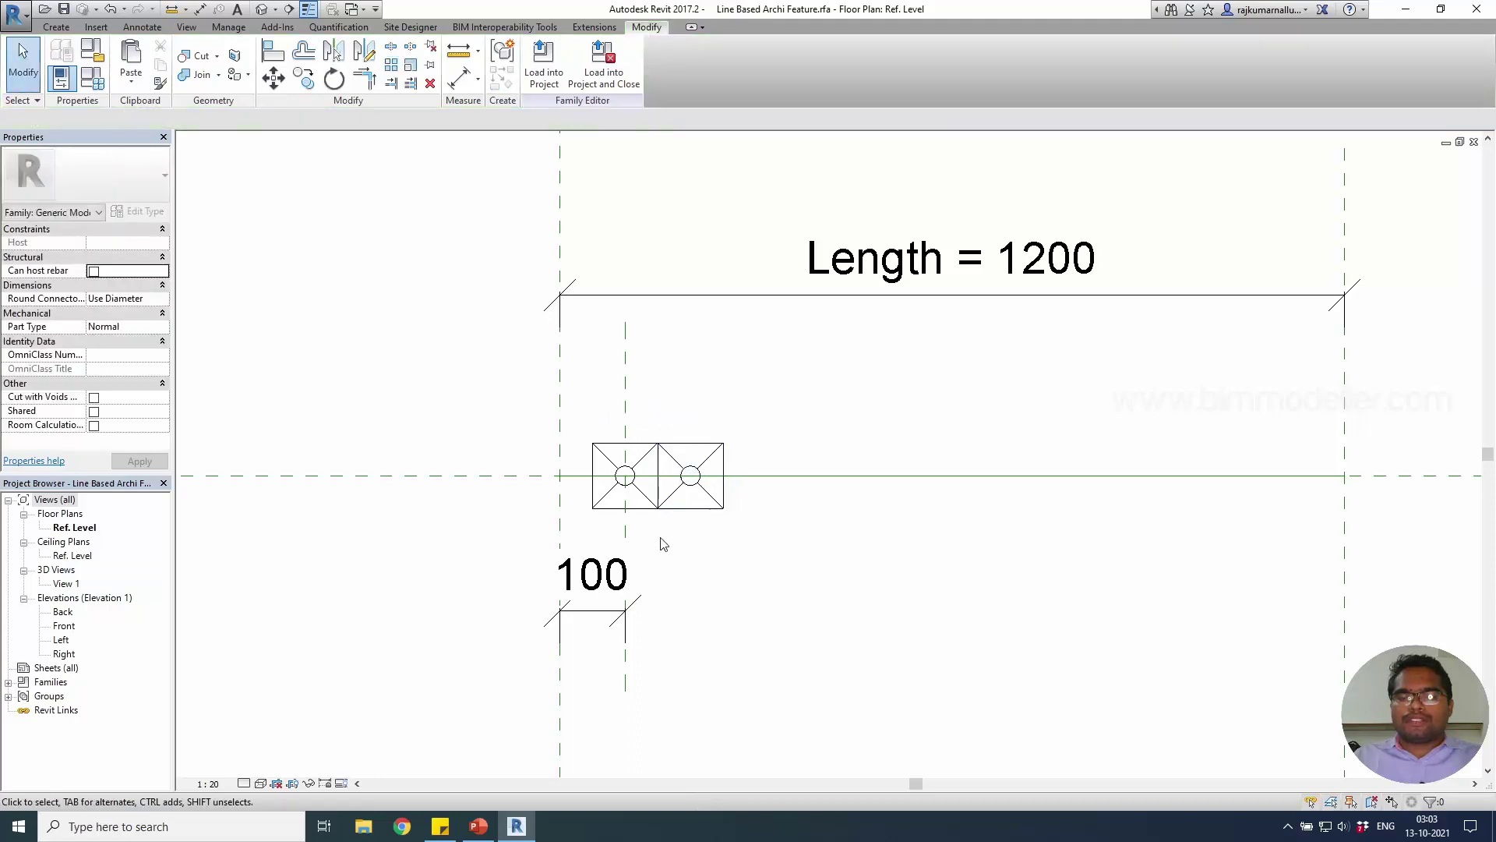
Undo the array and draw a new vertical reference plane right of the box.
{"action": "key", "text": "ctrl+z"}
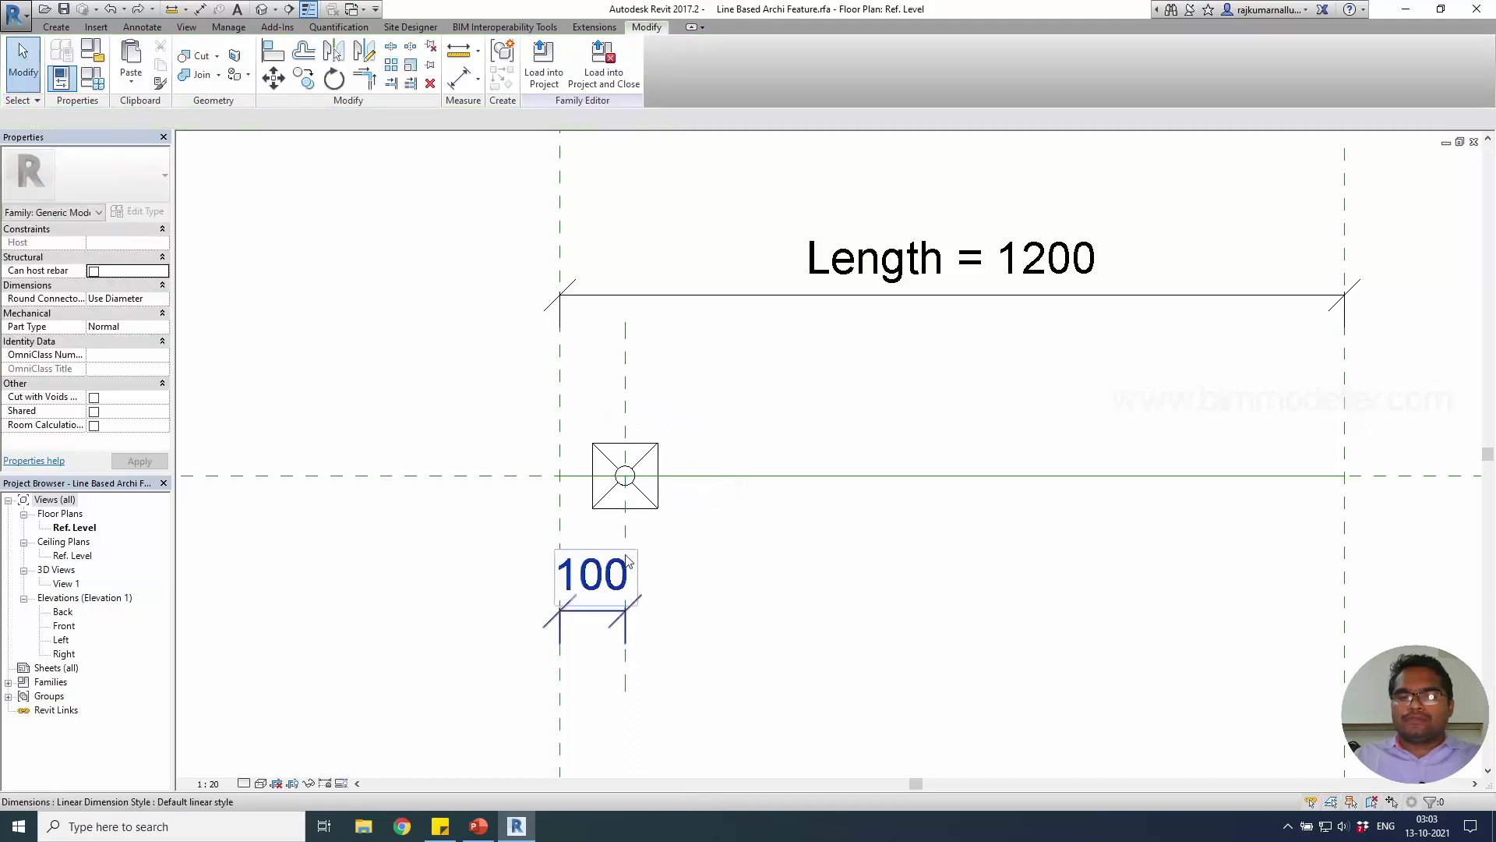
{"action": "left_click", "coordinate": [626, 549]}
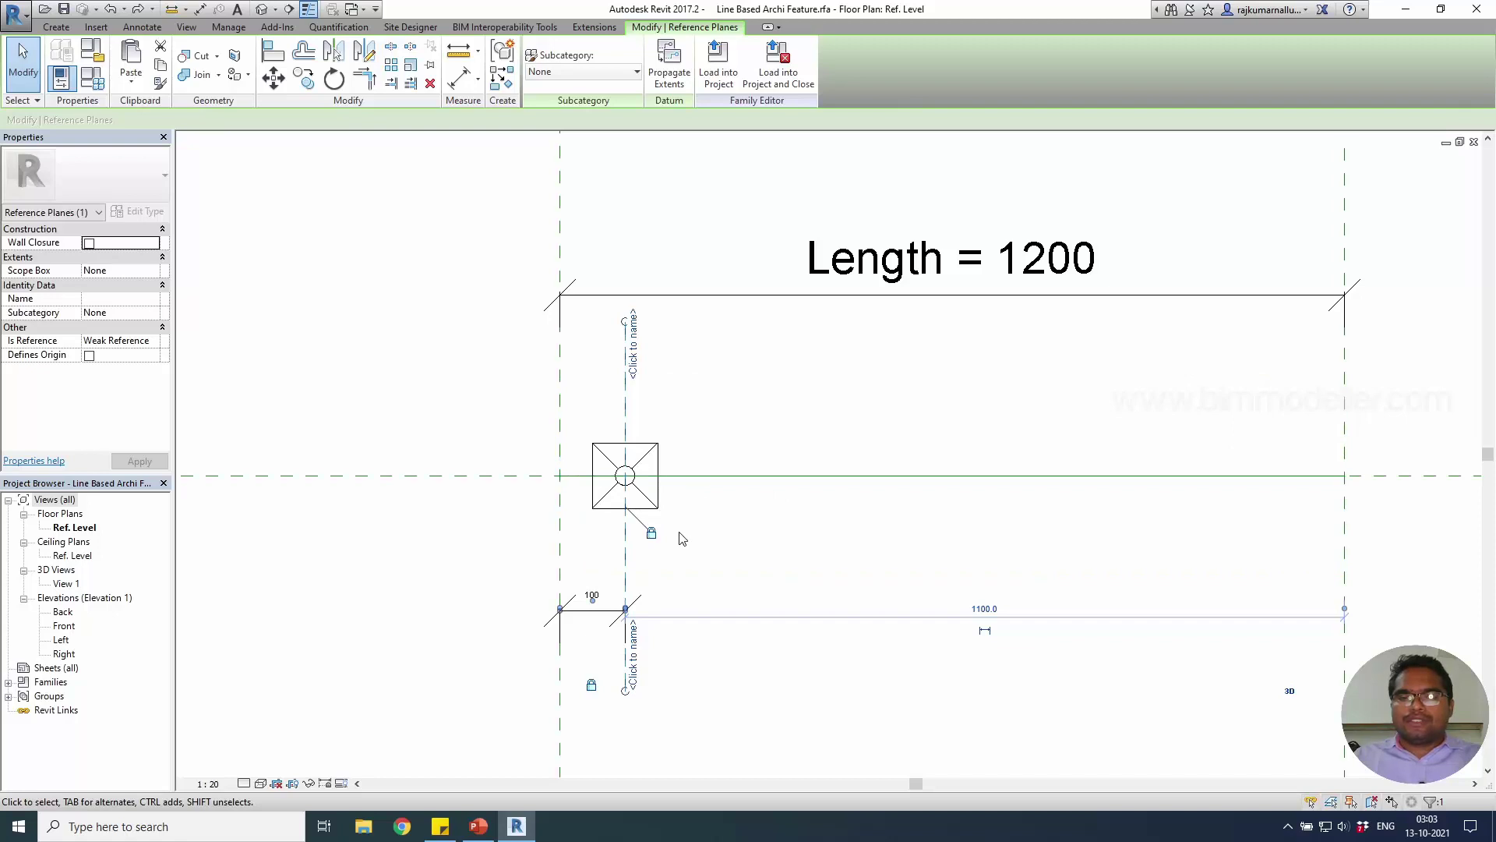
{"action": "left_click", "coordinate": [553, 398]}
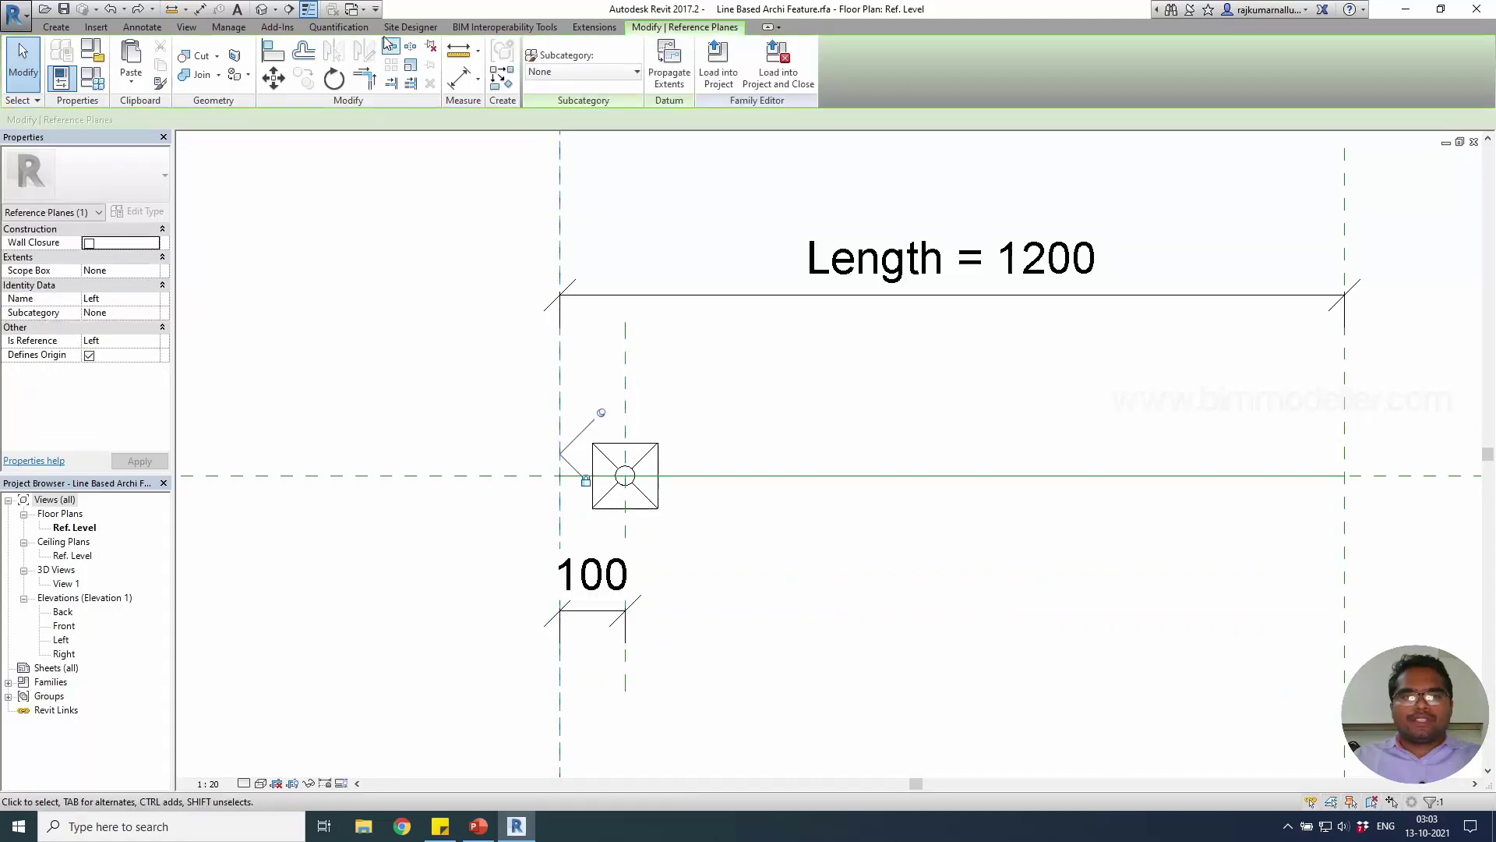
{"action": "key", "text": "r"}
{"action": "key", "text": "p"}
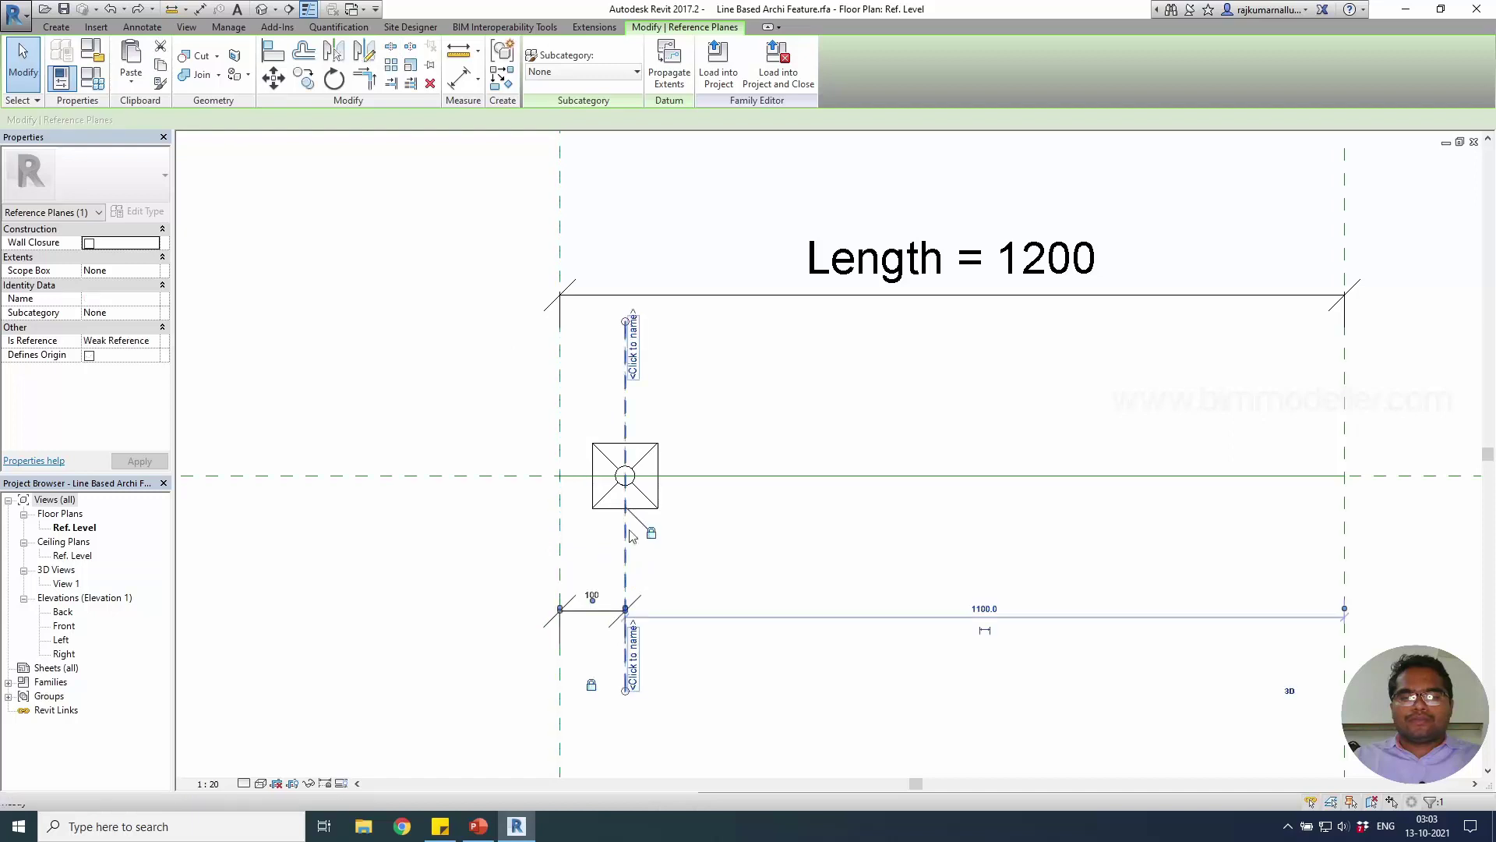
{"action": "left_click", "coordinate": [731, 615]}
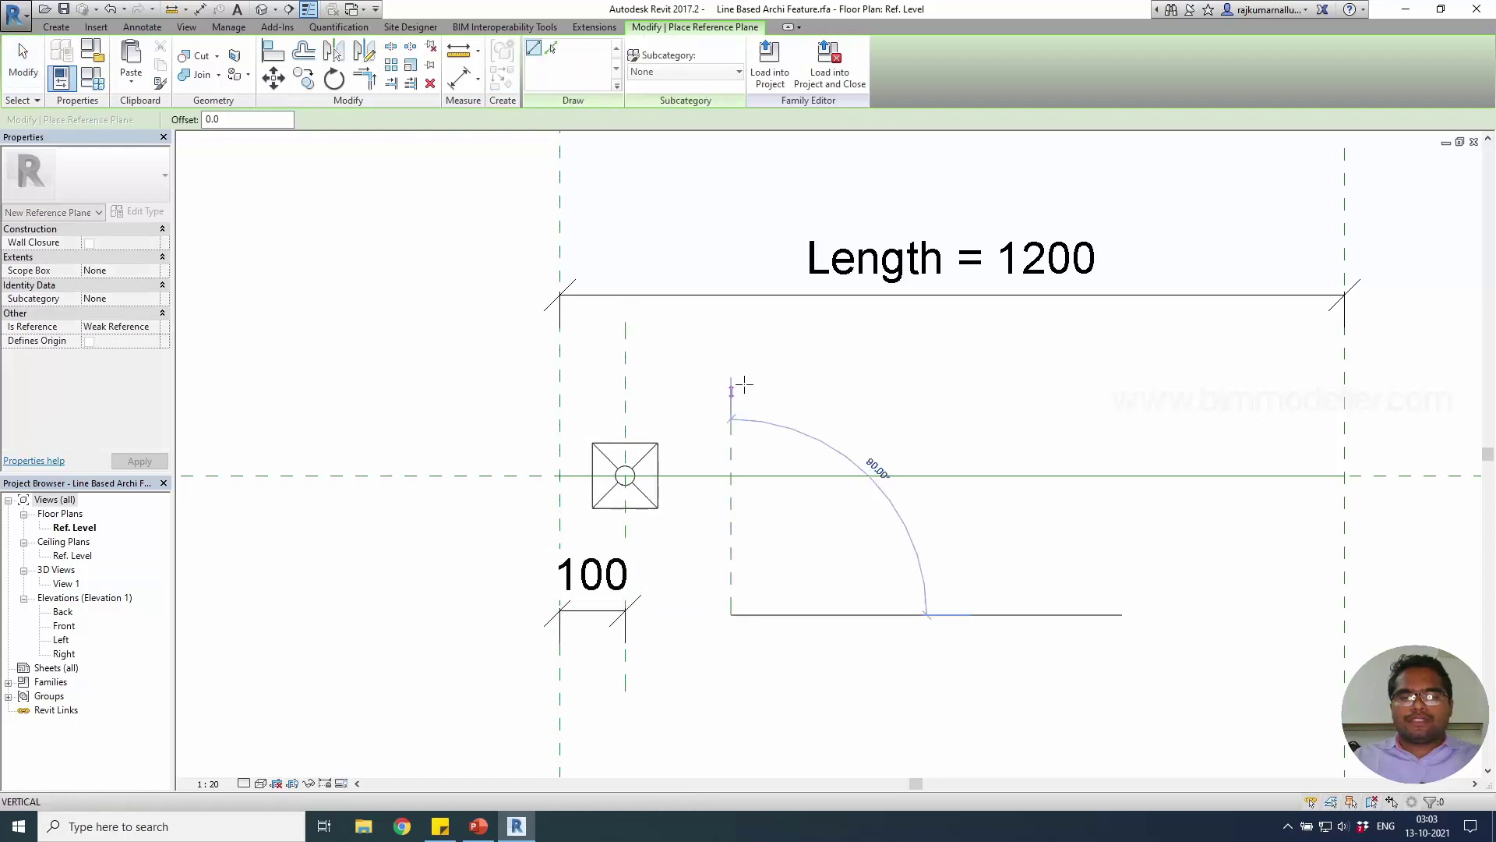
{"action": "left_click", "coordinate": [731, 344]}
{"action": "key", "text": "Escape"}
{"action": "key", "text": "Escape"}
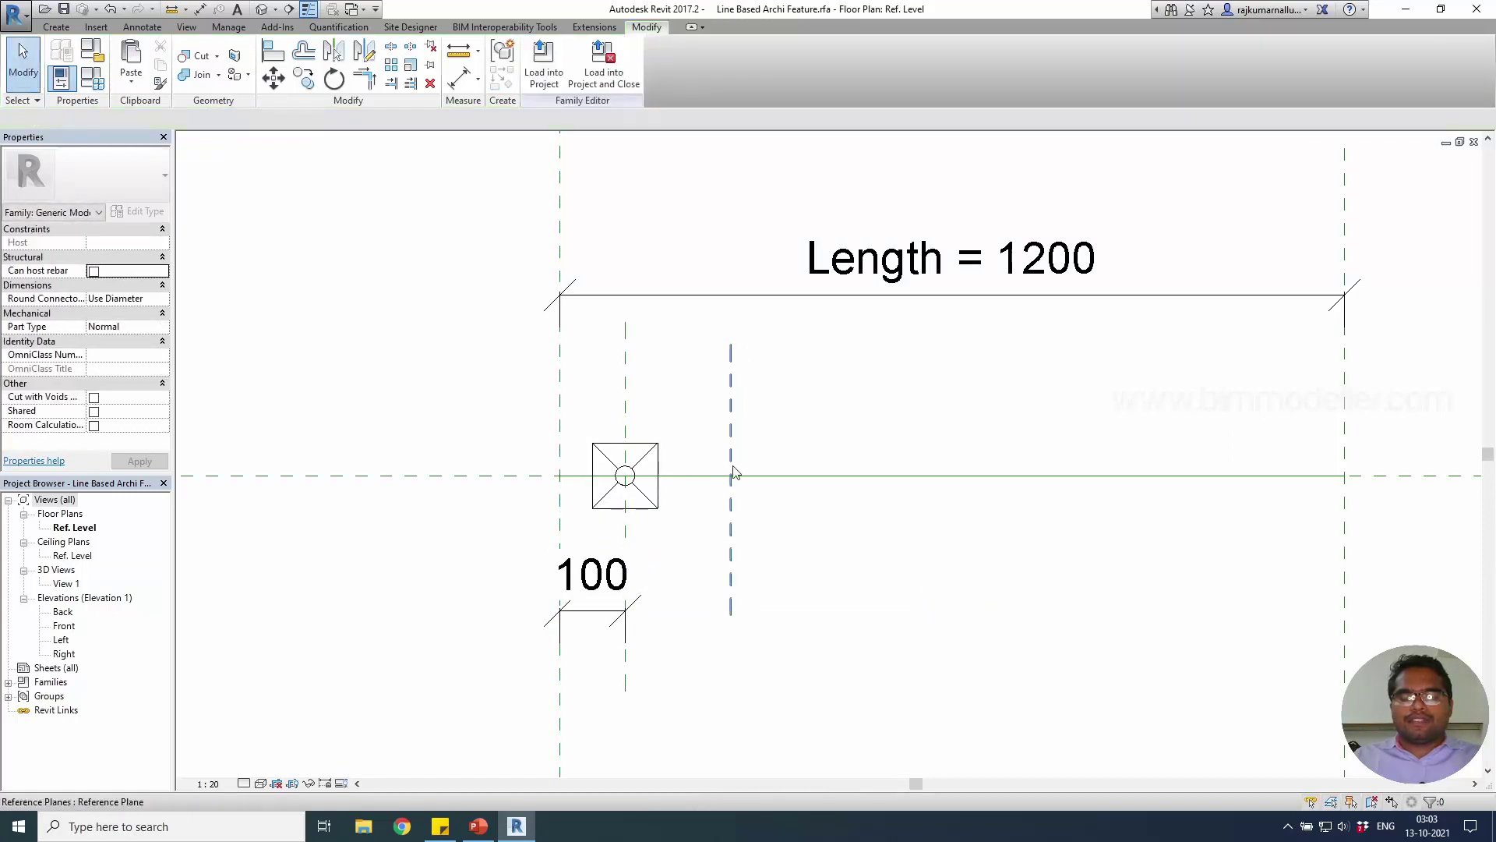
Move the new reference plane 150 to the right of the box's centre plane.
{"action": "left_click", "coordinate": [731, 451]}
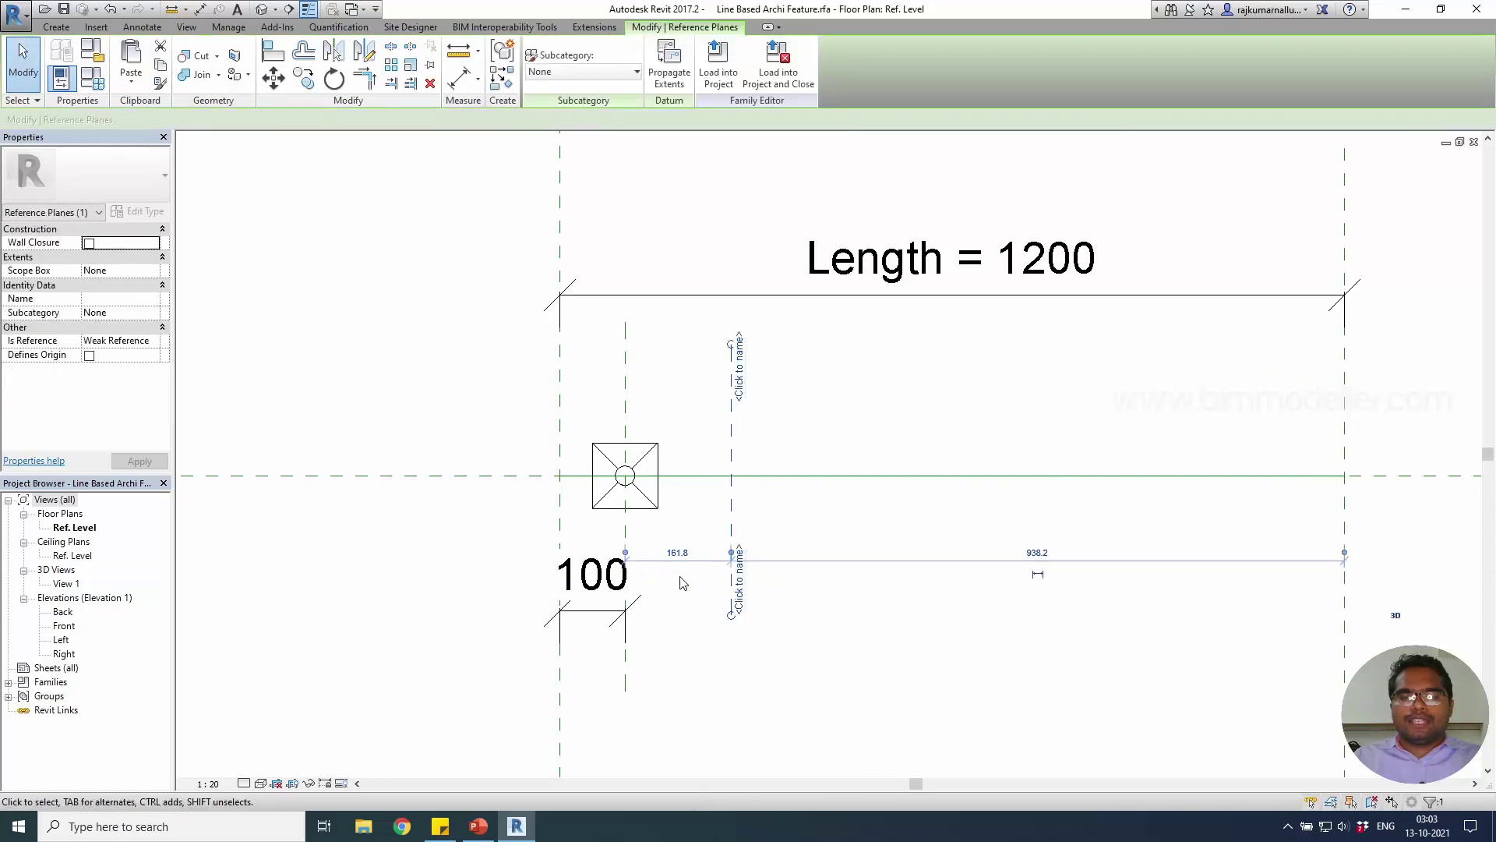
{"action": "left_click", "coordinate": [677, 553]}
{"action": "type", "text": "150"}
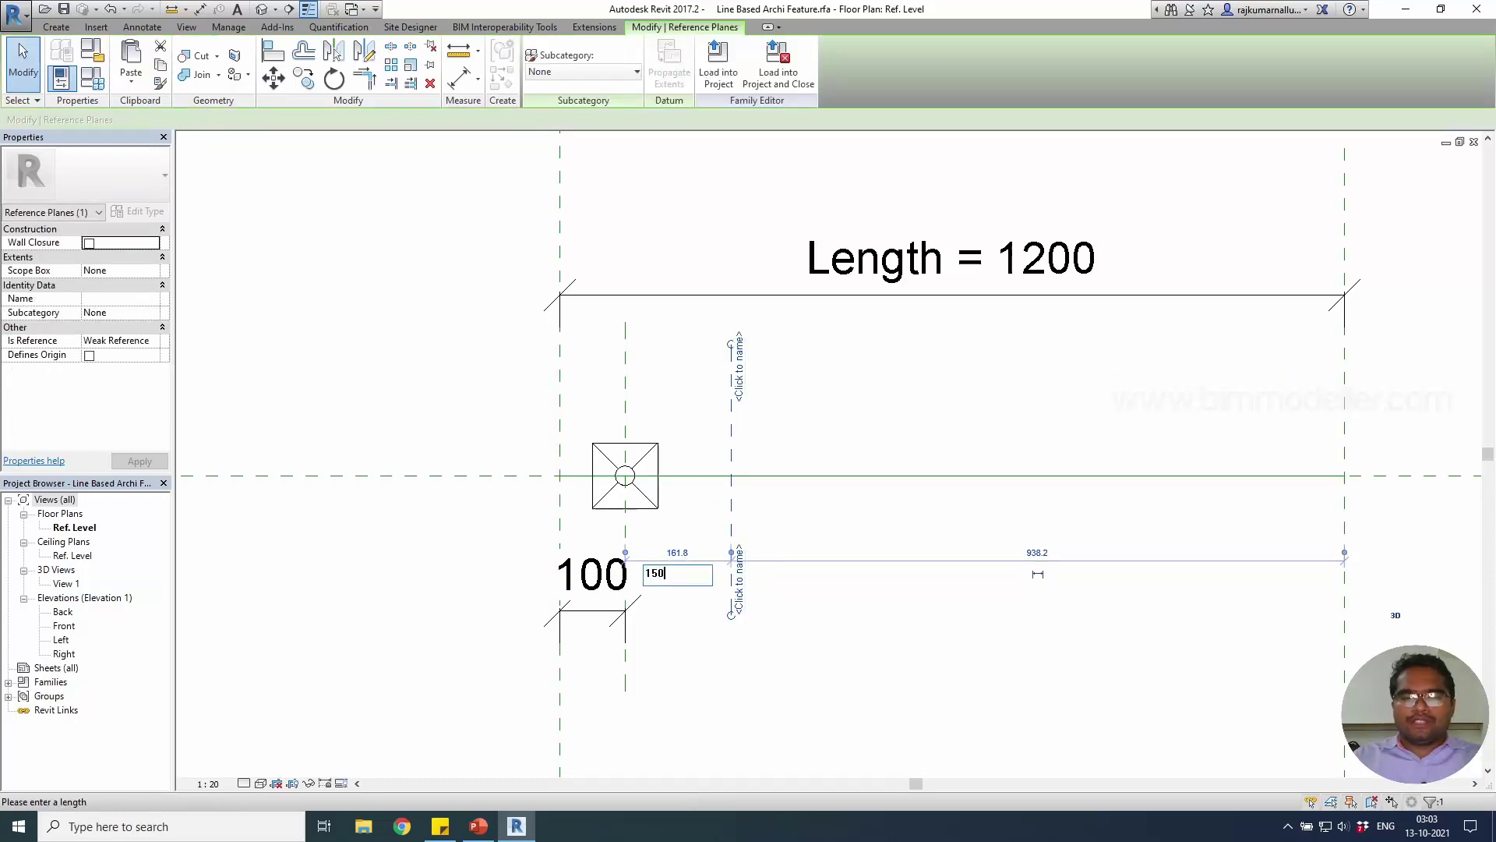
{"action": "key", "text": "Return"}
{"action": "key", "text": "Escape"}
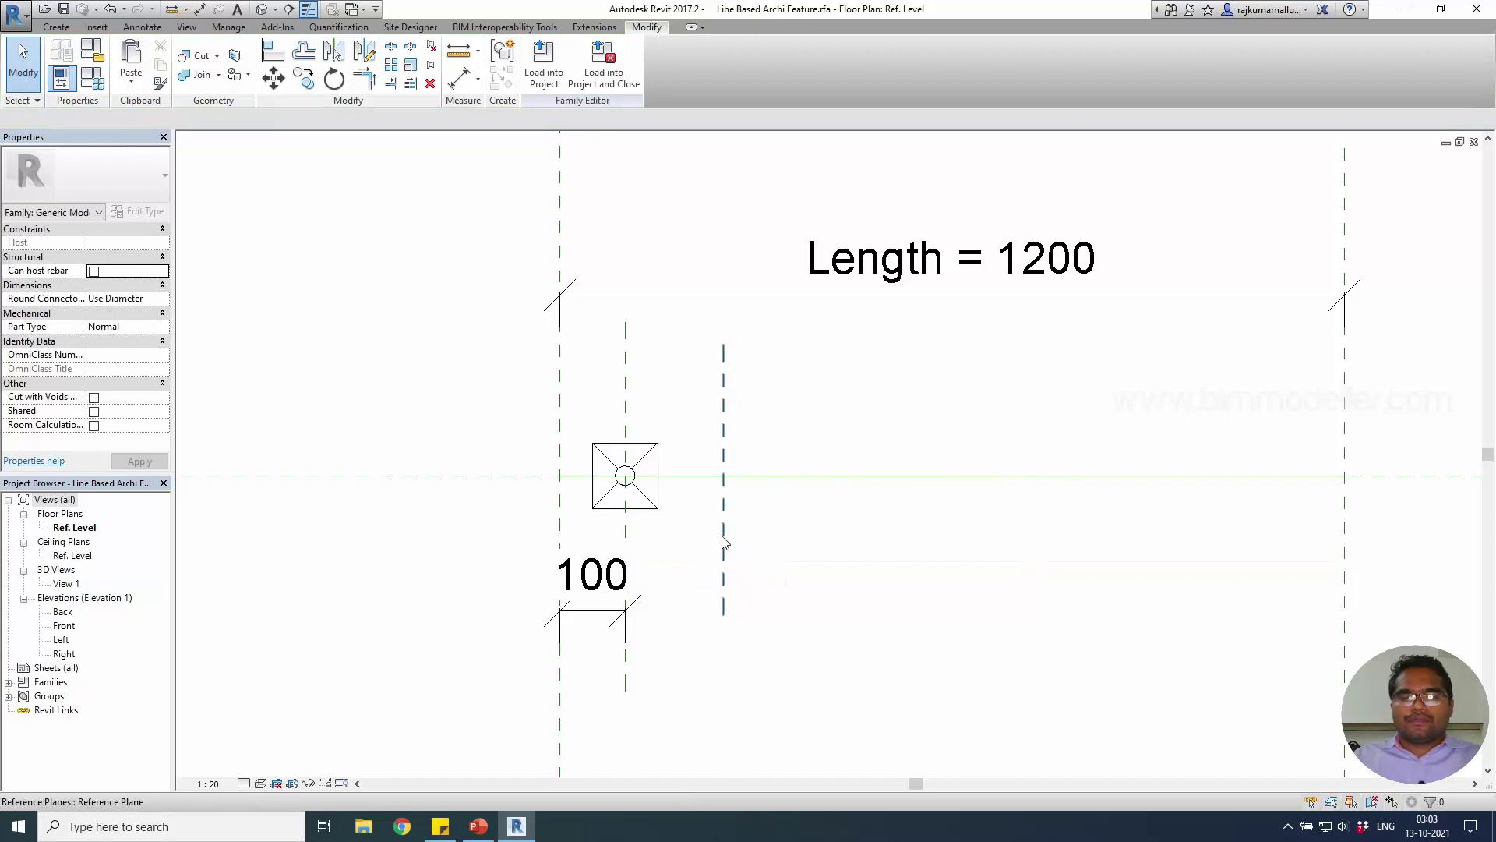
{"action": "left_click", "coordinate": [645, 518]}
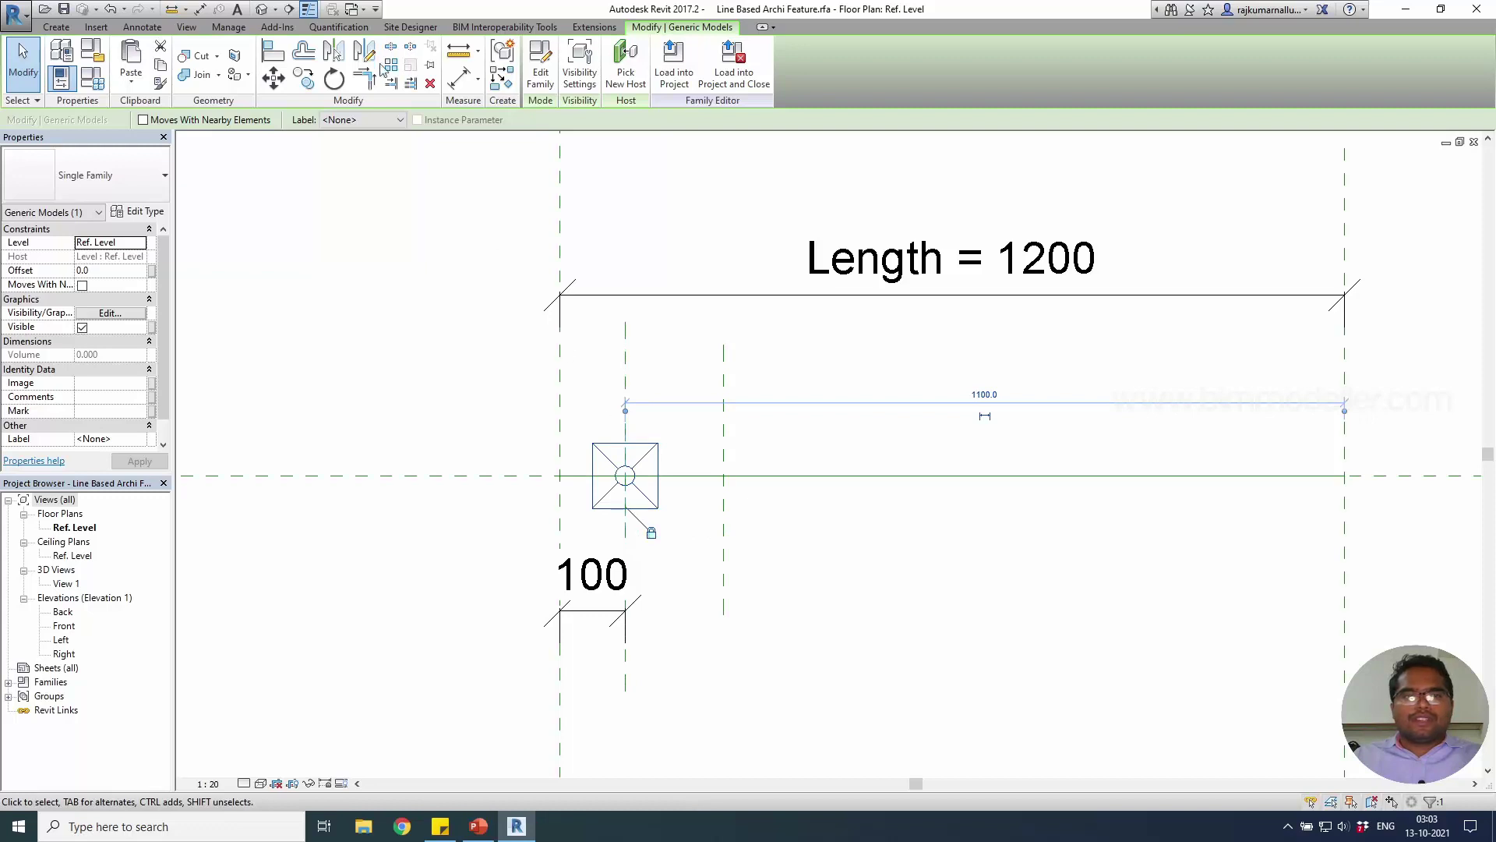
Array the box five times, from its centre to the new reference plane.
{"action": "key", "text": "m"}
{"action": "key", "text": "v"}
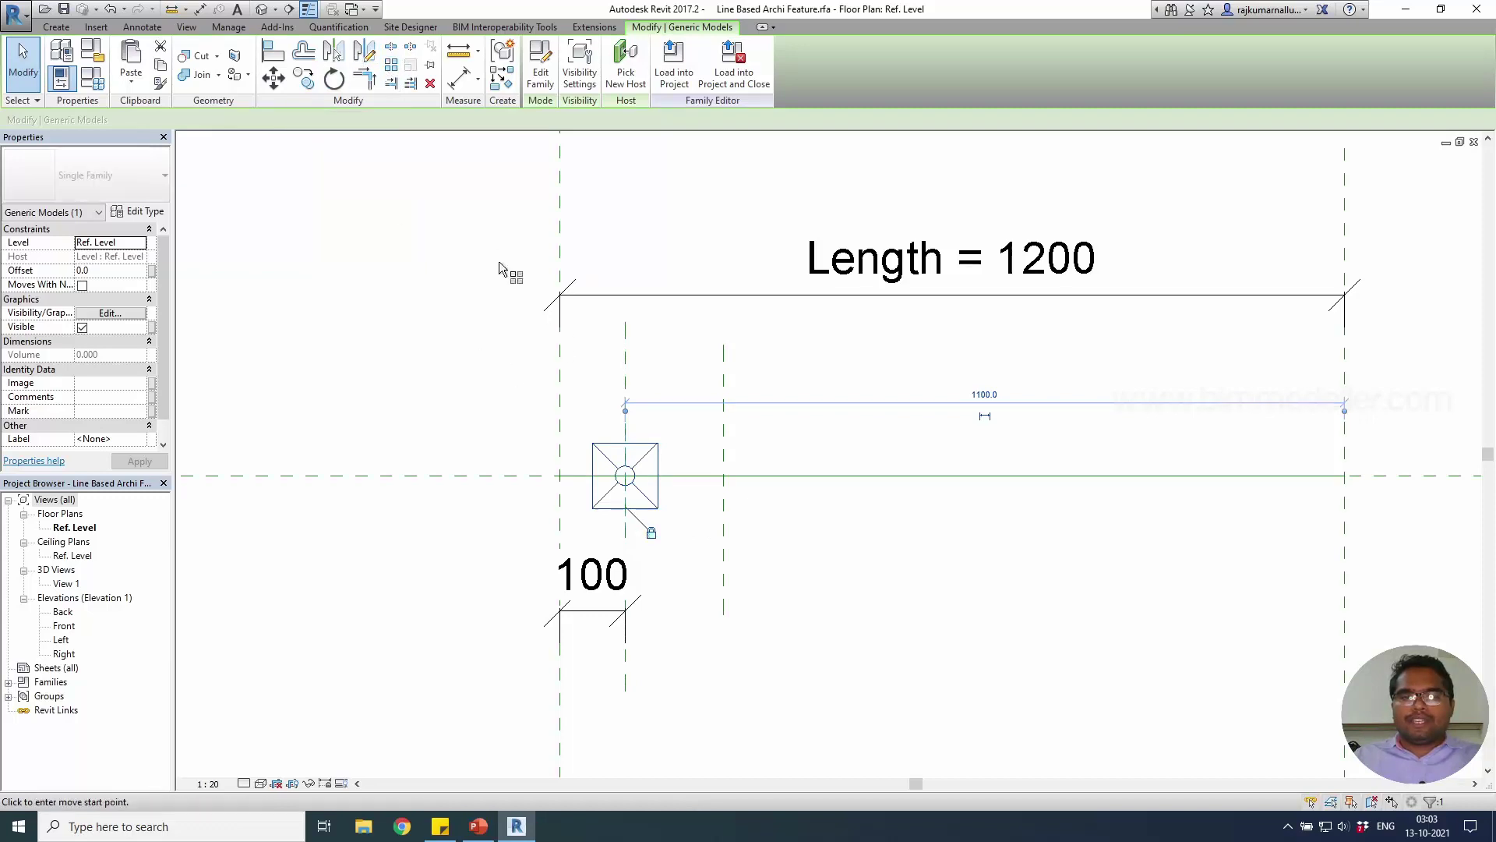
{"action": "left_click", "coordinate": [625, 475]}
{"action": "left_click", "coordinate": [723, 475]}
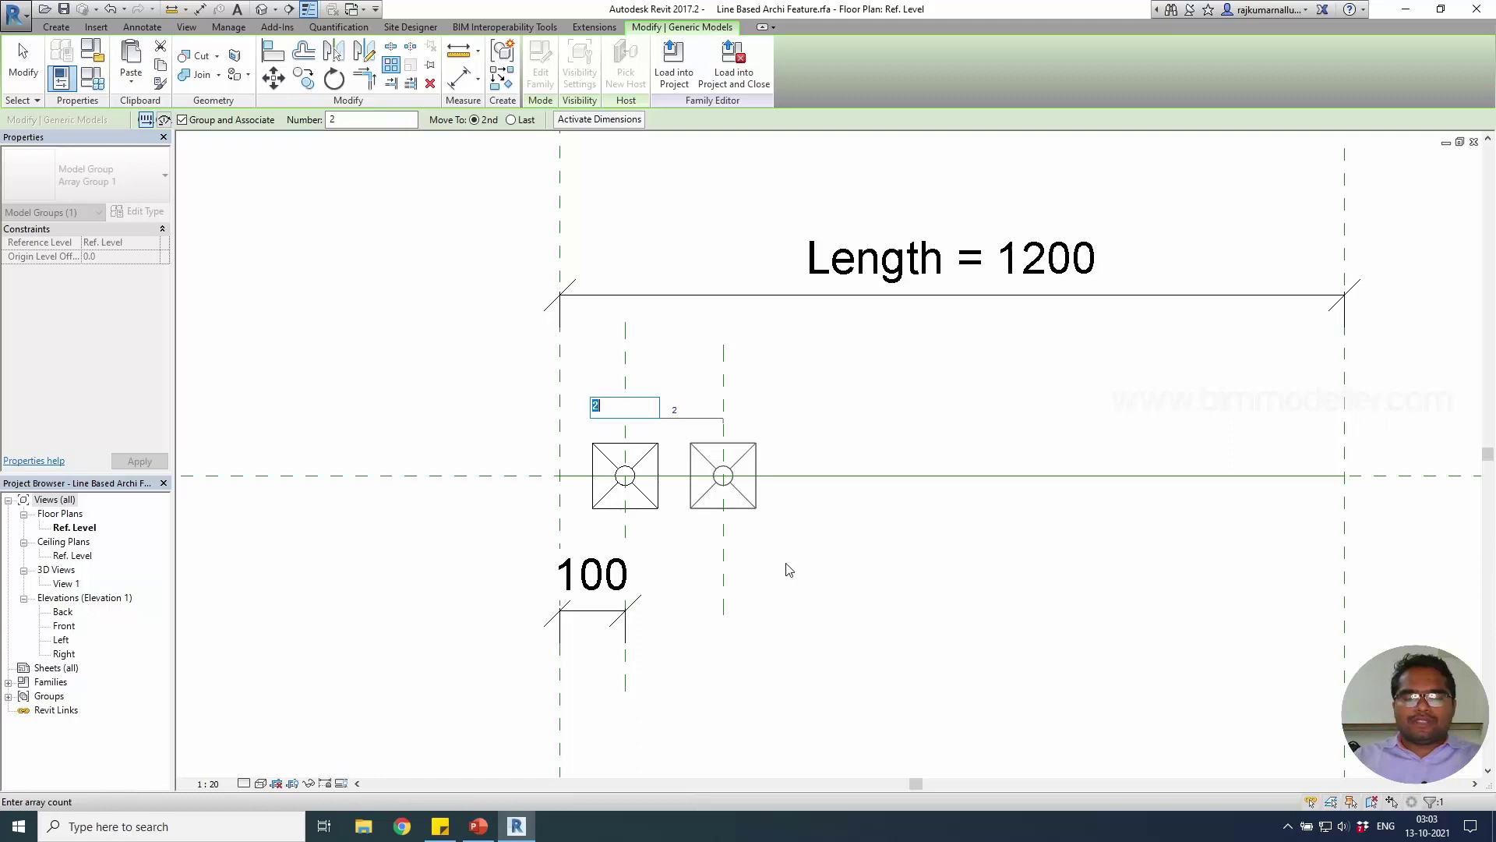
{"action": "key", "text": "Return"}
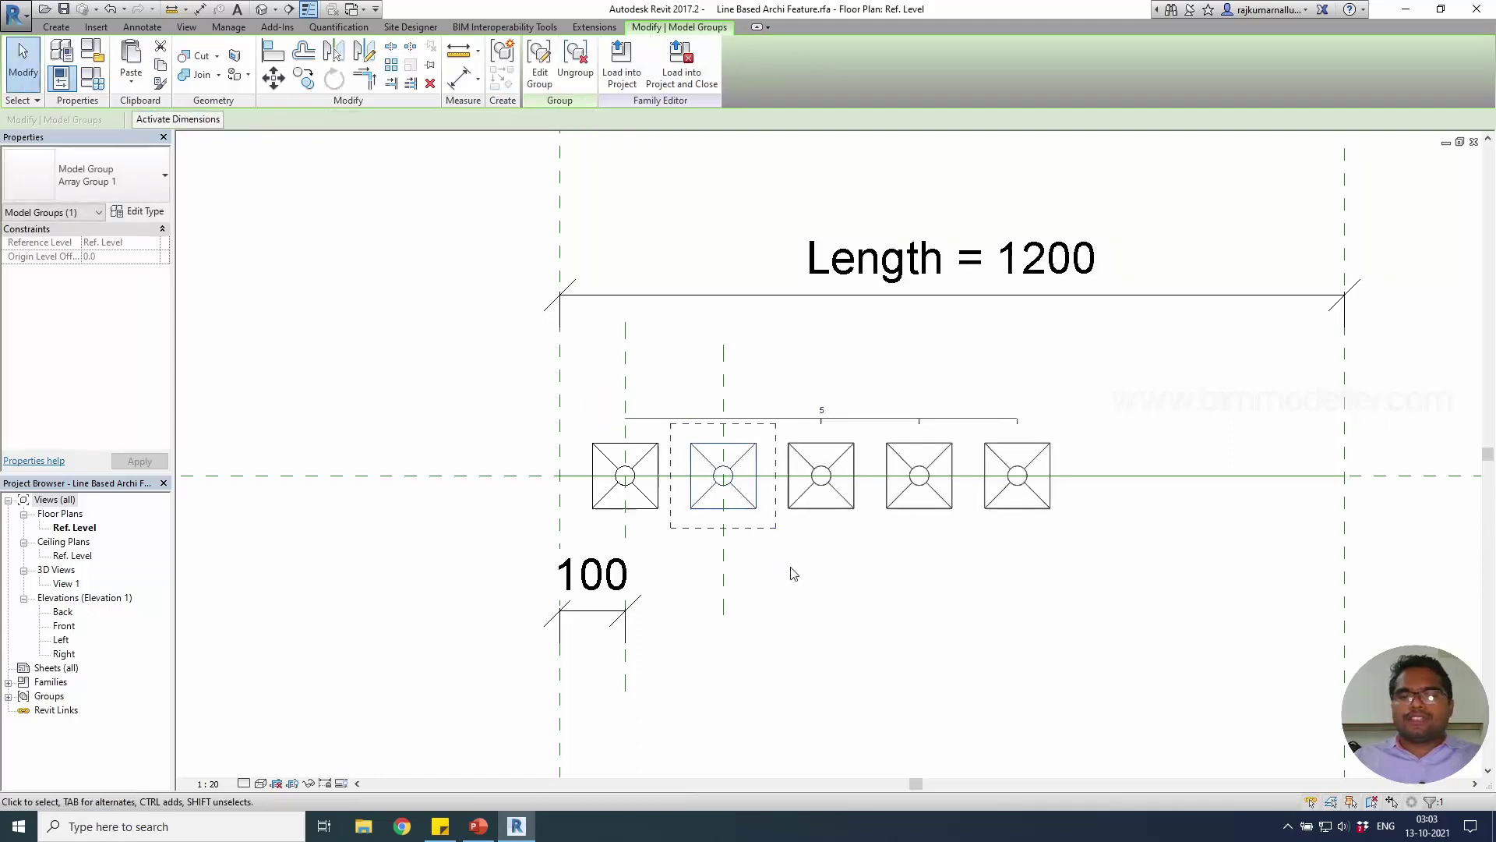
{"action": "left_click", "coordinate": [801, 576]}
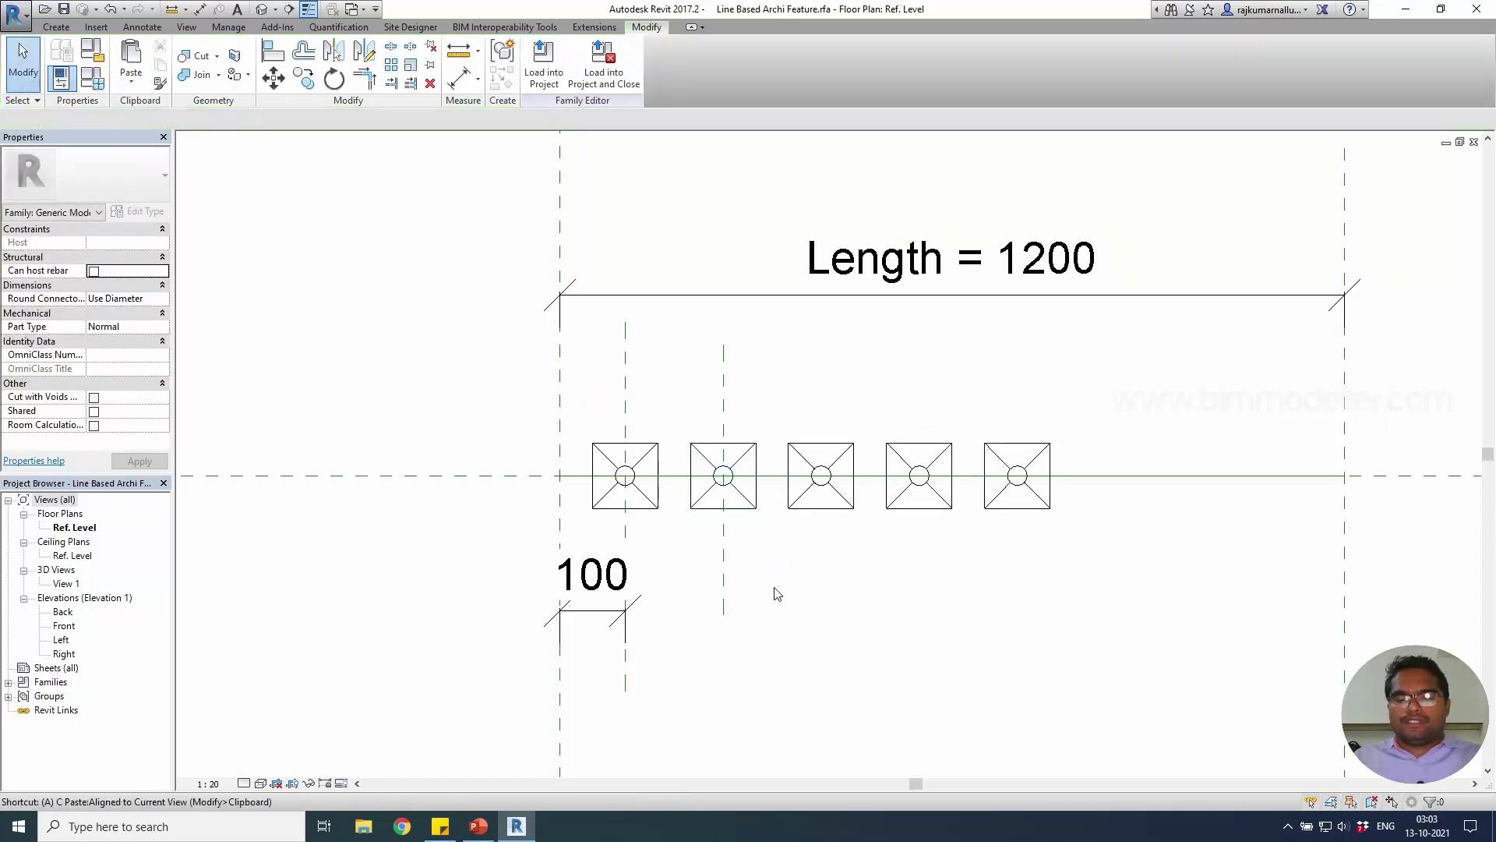
Align and lock the second box to the new reference plane.
{"action": "key", "text": "a"}
{"action": "key", "text": "l"}
{"action": "left_click", "coordinate": [718, 521]}
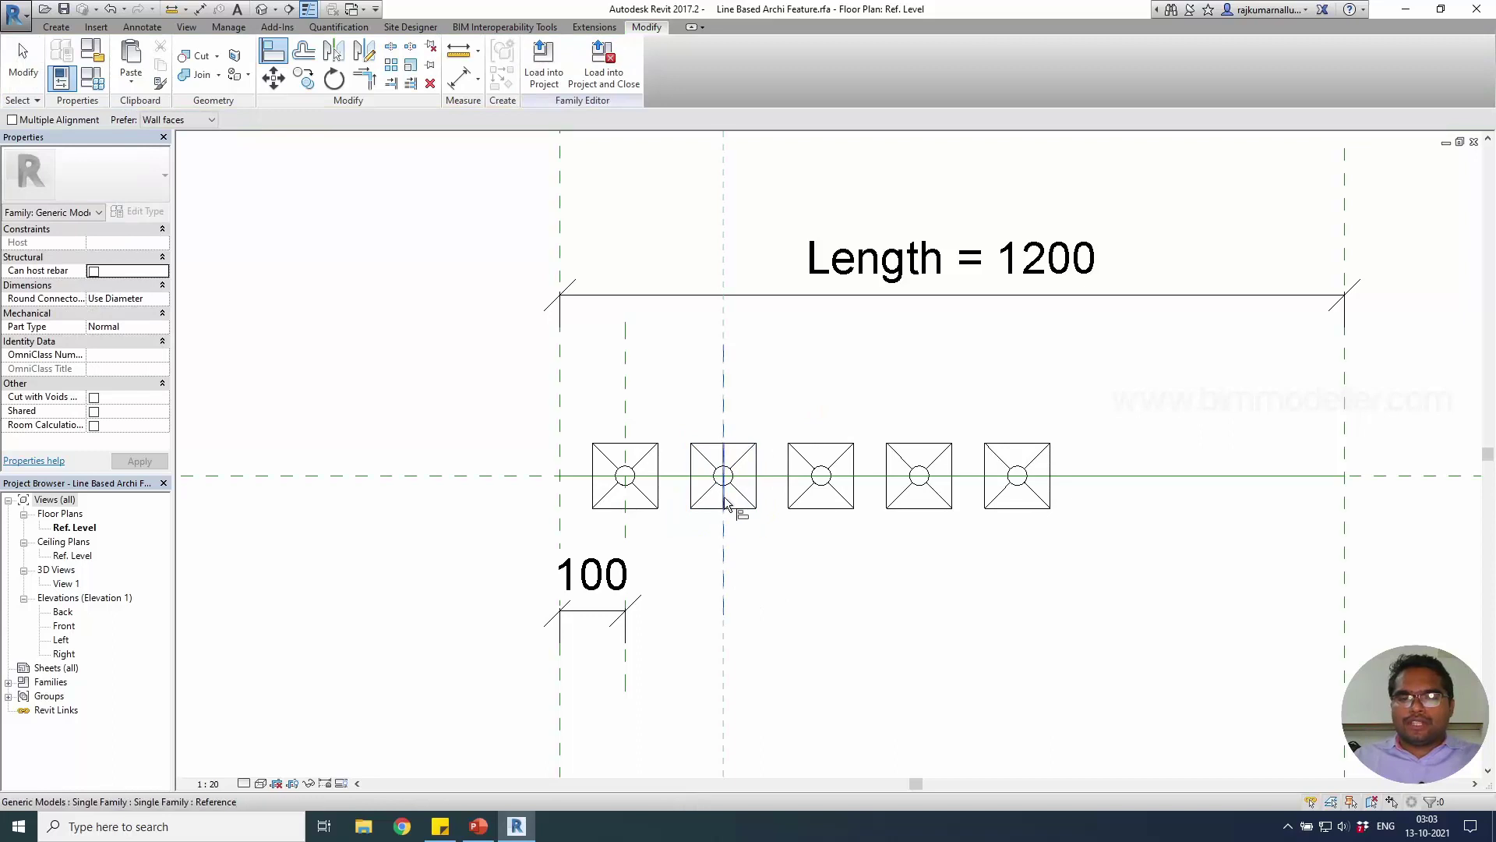
{"action": "key", "text": "Escape"}
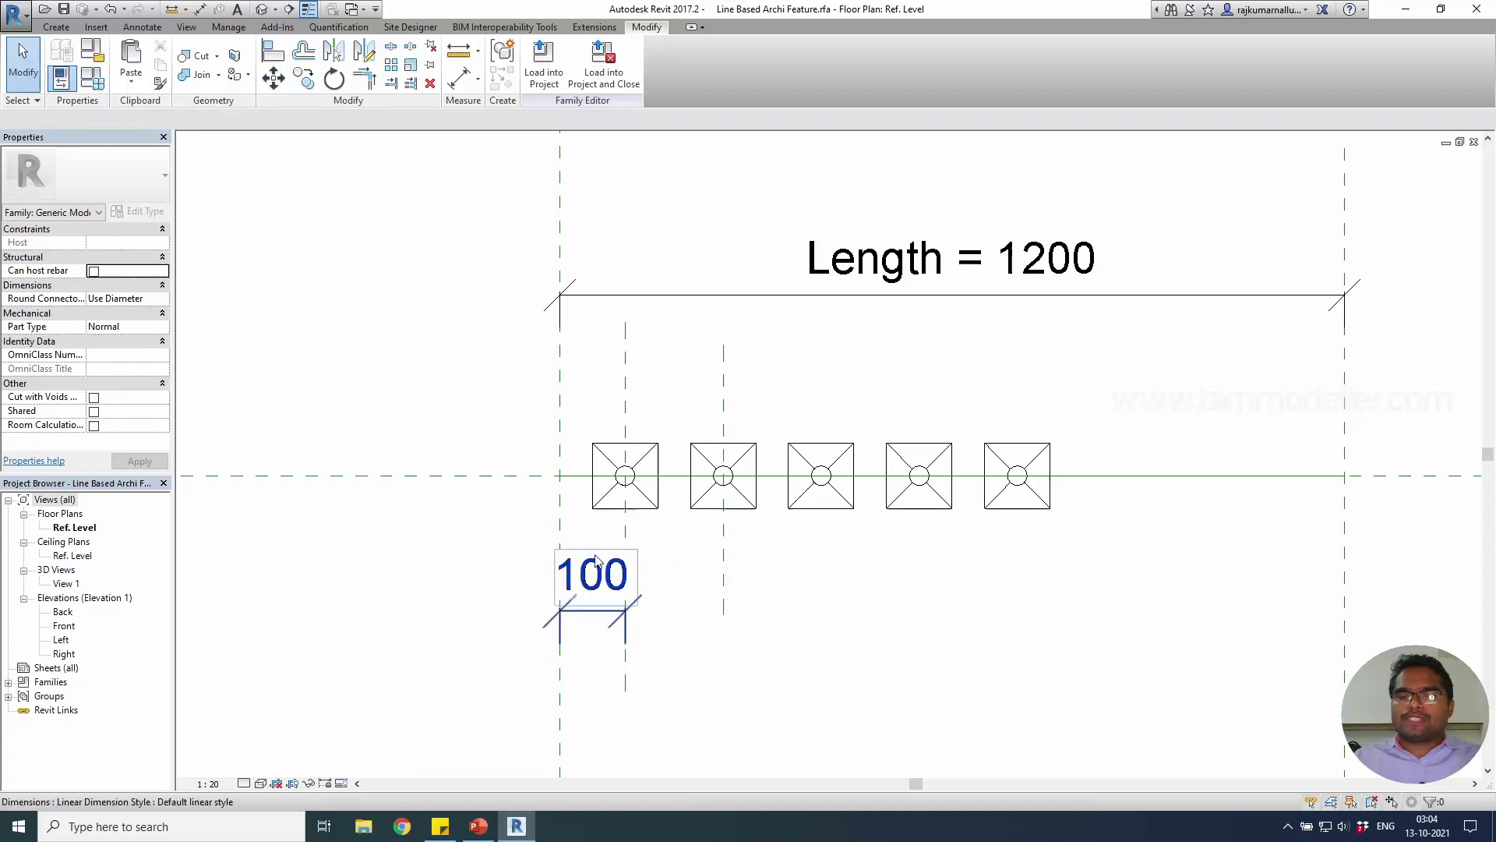
Dimension the 150 gap between the first box's centre plane and the new reference plane.
{"action": "mouse_move", "coordinate": [705, 588]}
{"action": "middle_mouse_down"}
{"action": "mouse_move", "coordinate": [613, 583]}
{"action": "mouse_move", "coordinate": [725, 598]}
{"action": "mouse_move", "coordinate": [753, 580]}
{"action": "middle_mouse_up"}
{"action": "key", "text": "d"}
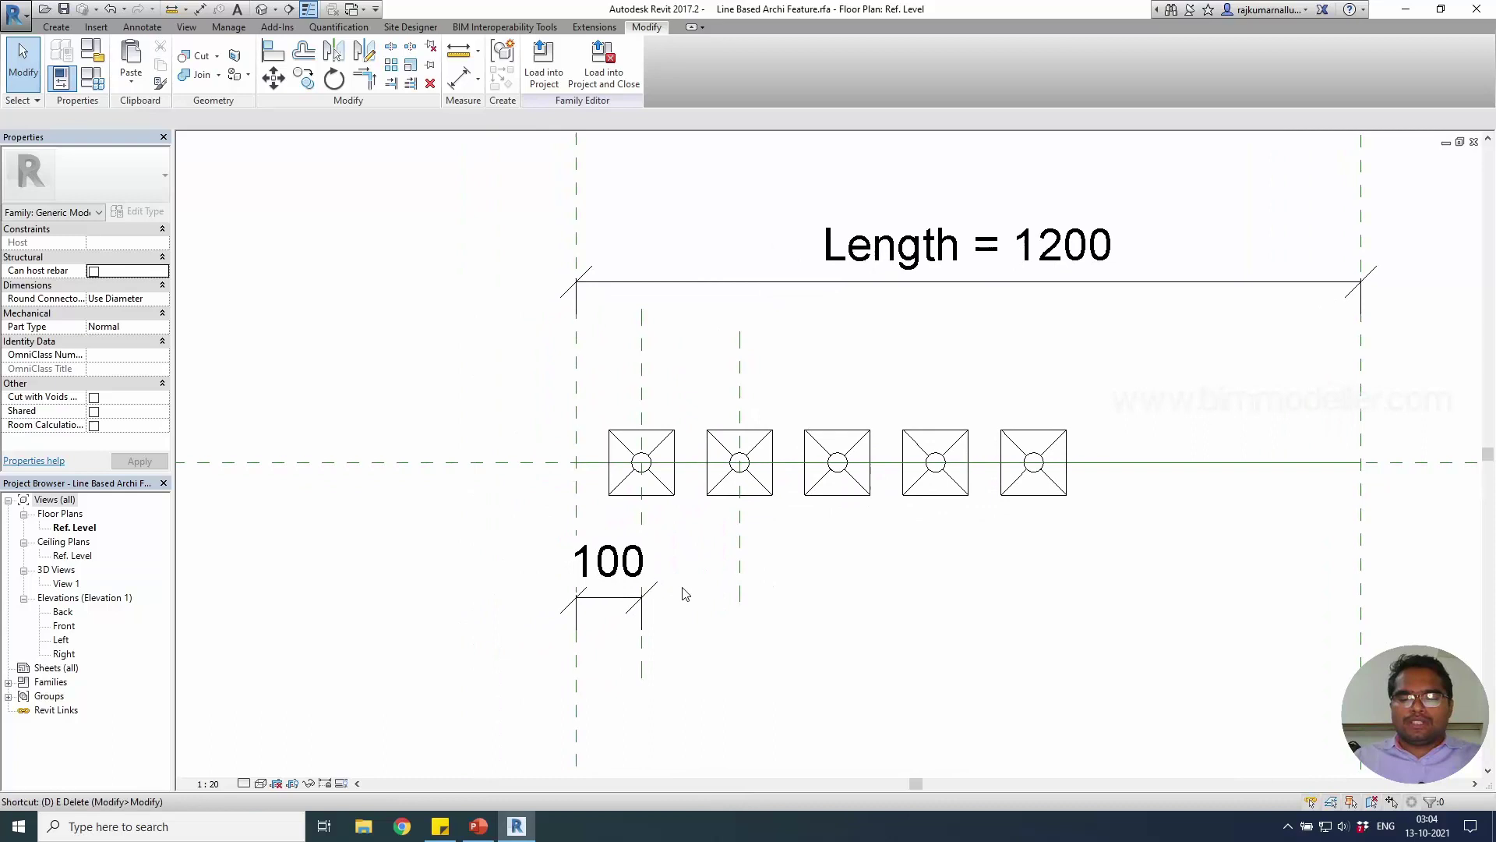
{"action": "key", "text": "i"}
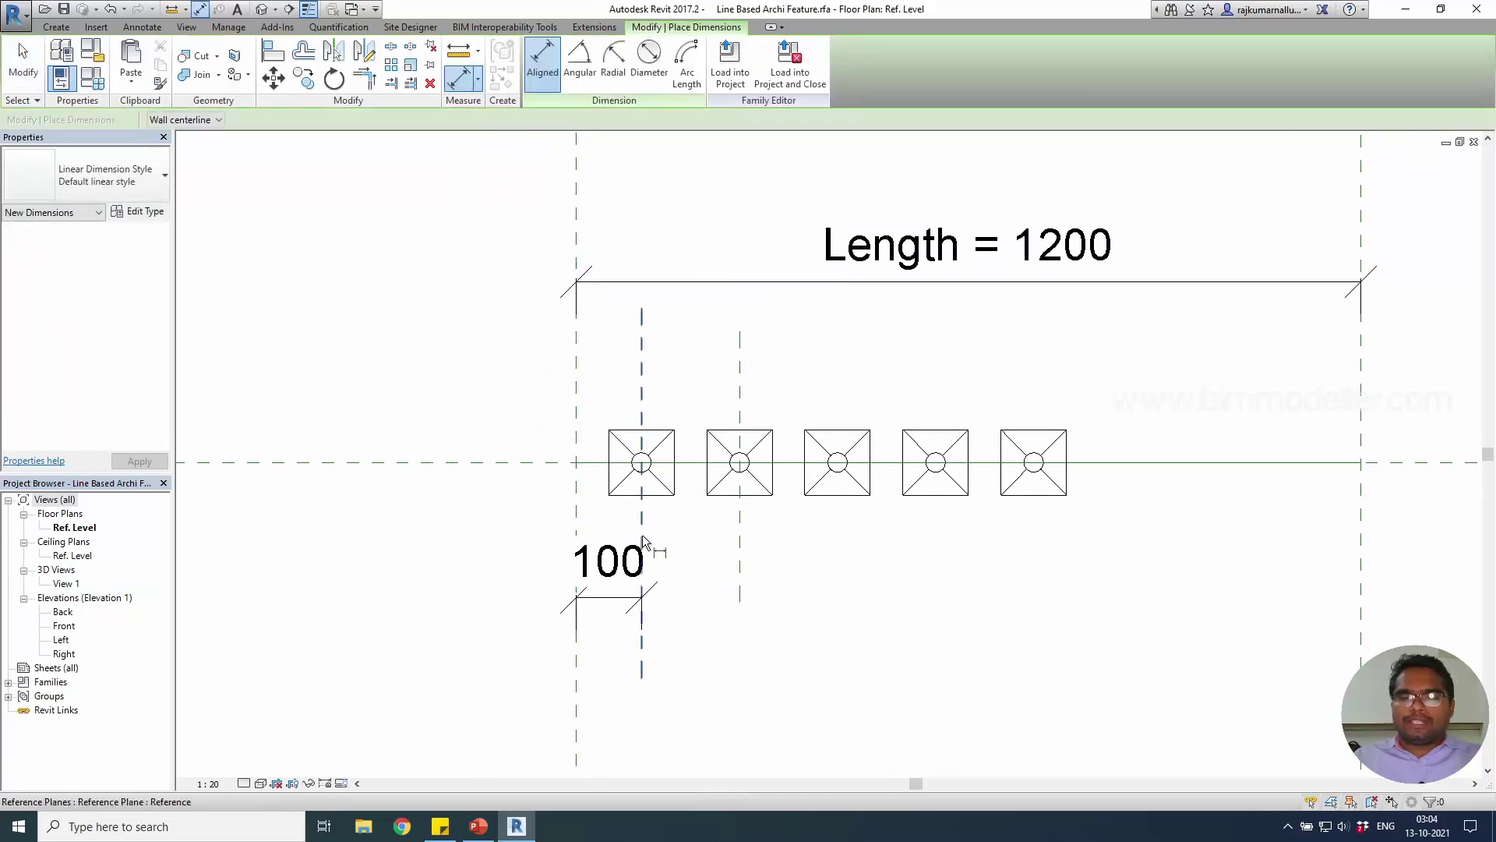
{"action": "left_click", "coordinate": [642, 534]}
{"action": "left_click", "coordinate": [736, 546]}
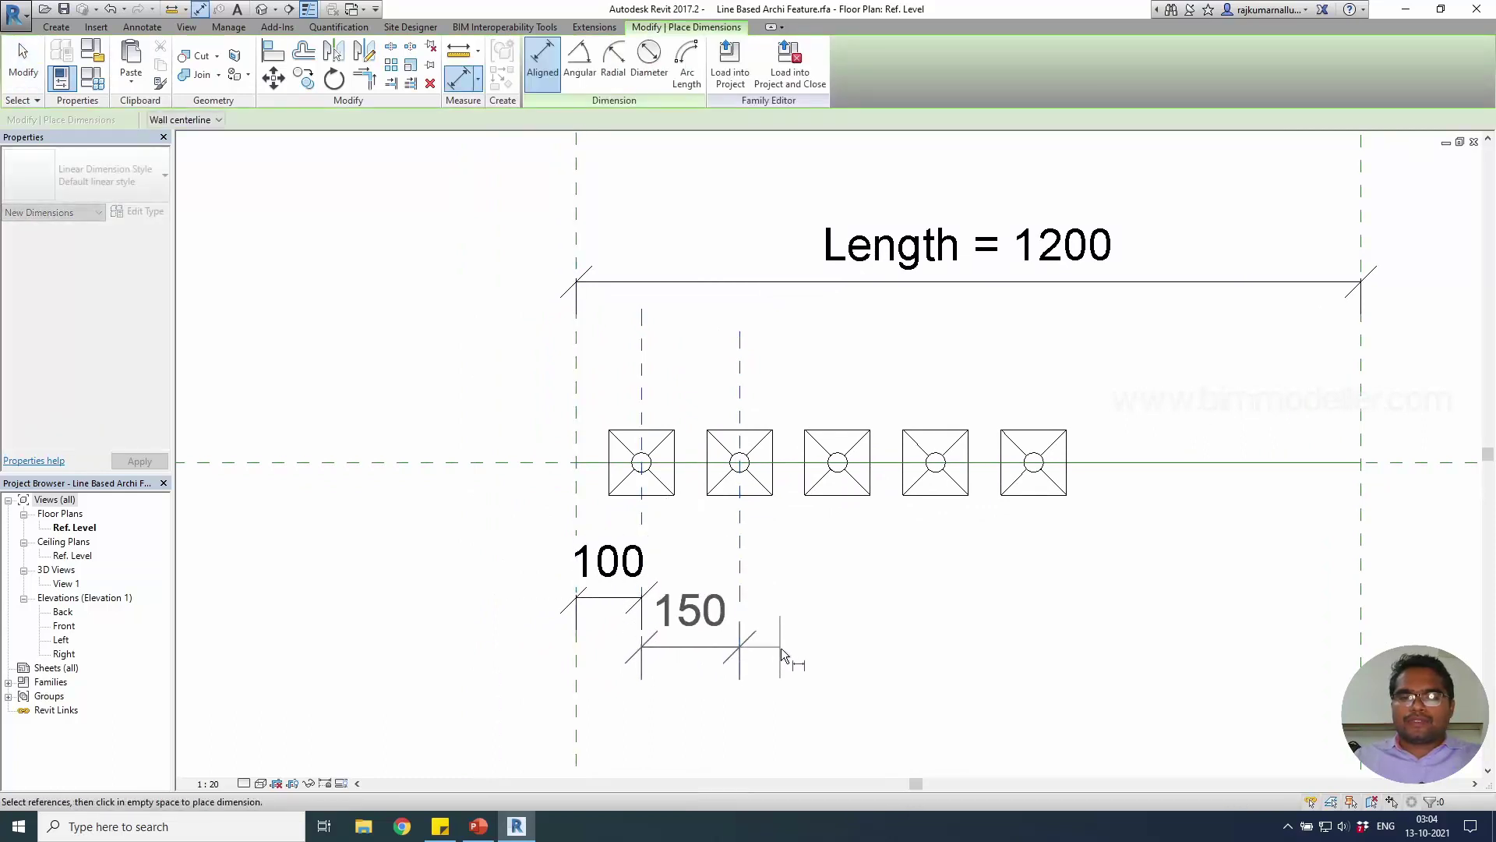
{"action": "left_click", "coordinate": [776, 600]}
{"action": "key", "text": "Escape"}
{"action": "key", "text": "Escape"}
Label the 150 dimension with a new Element Gap parameter and move it lower.
{"action": "left_click", "coordinate": [707, 599]}
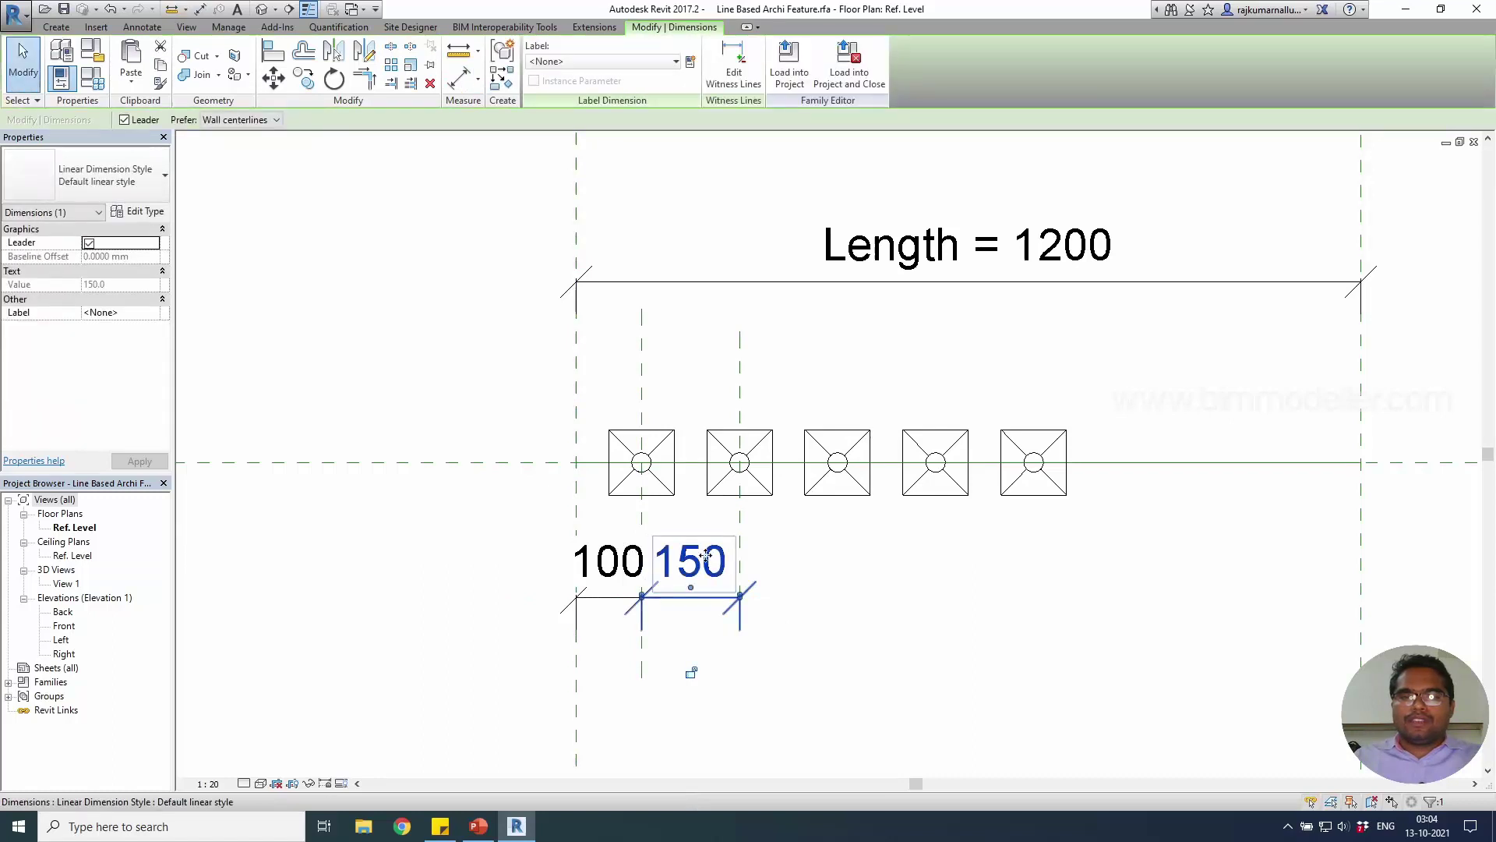
{"action": "left_click", "coordinate": [690, 672]}
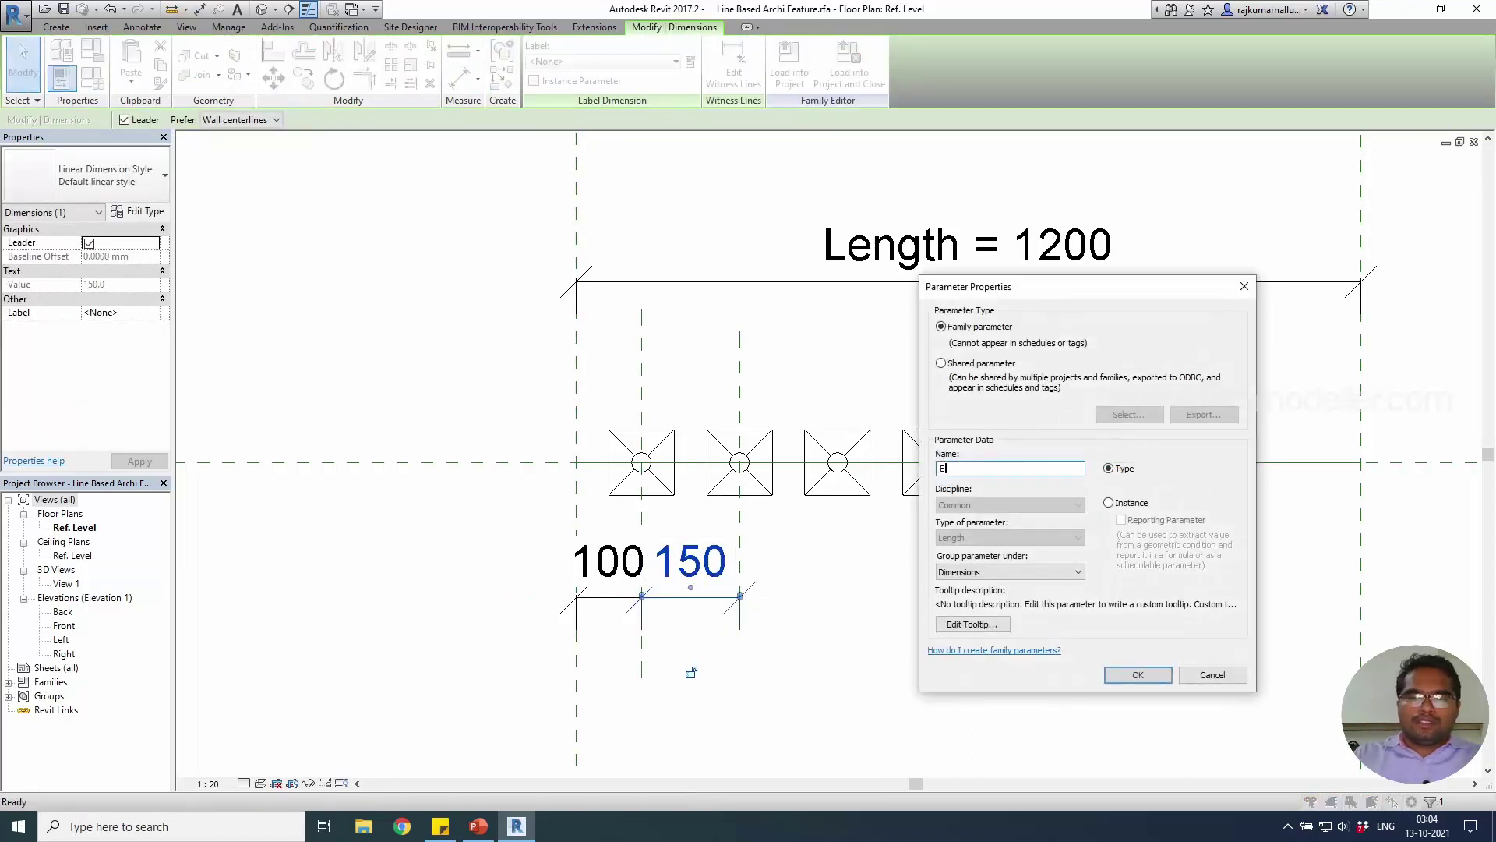
{"action": "type", "text": "Element "}
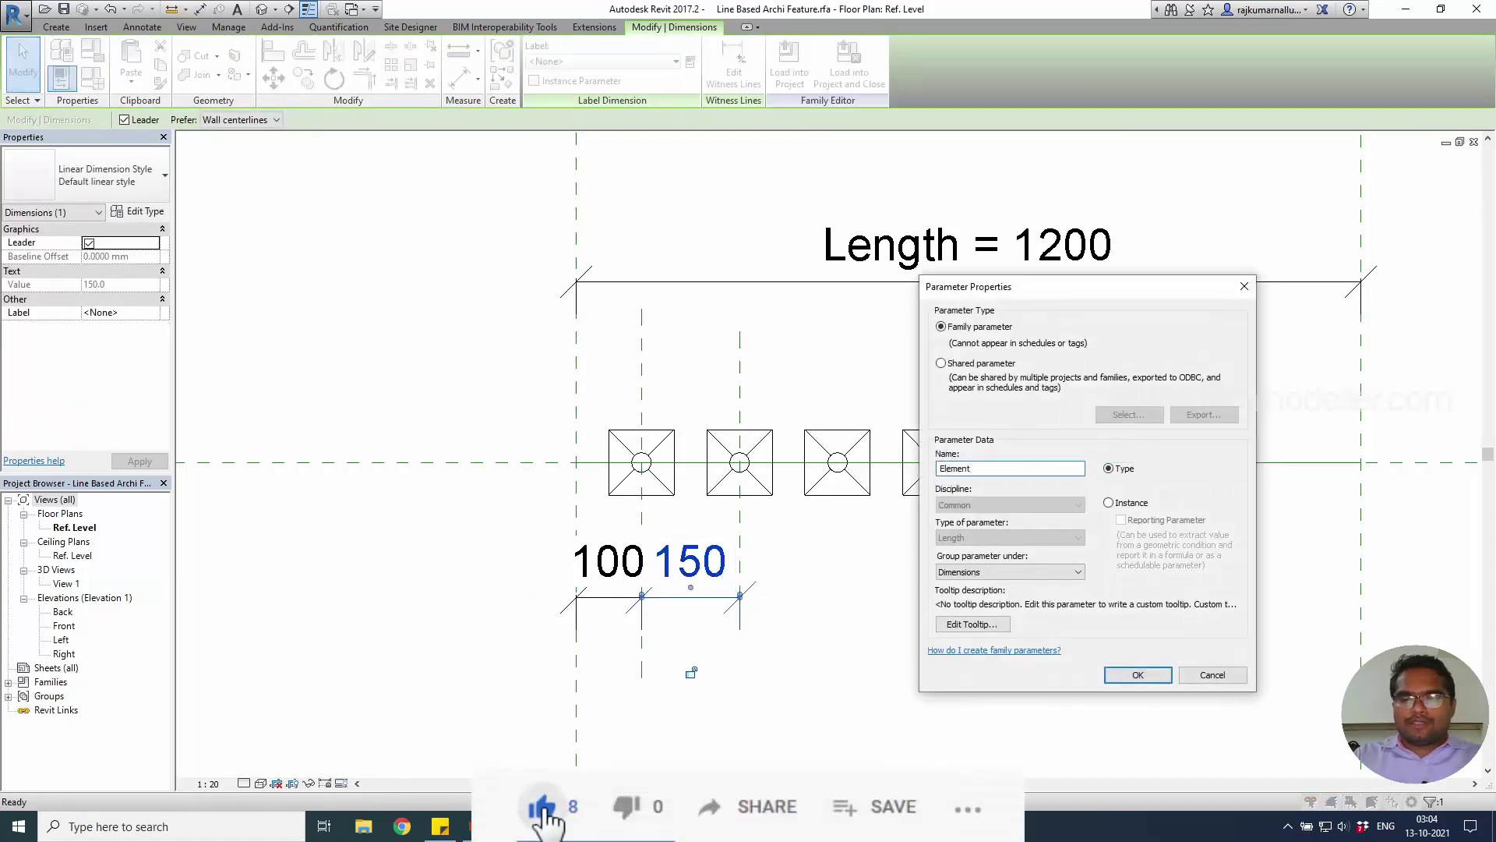
{"action": "type", "text": "Gap"}
{"action": "key", "text": "Return"}
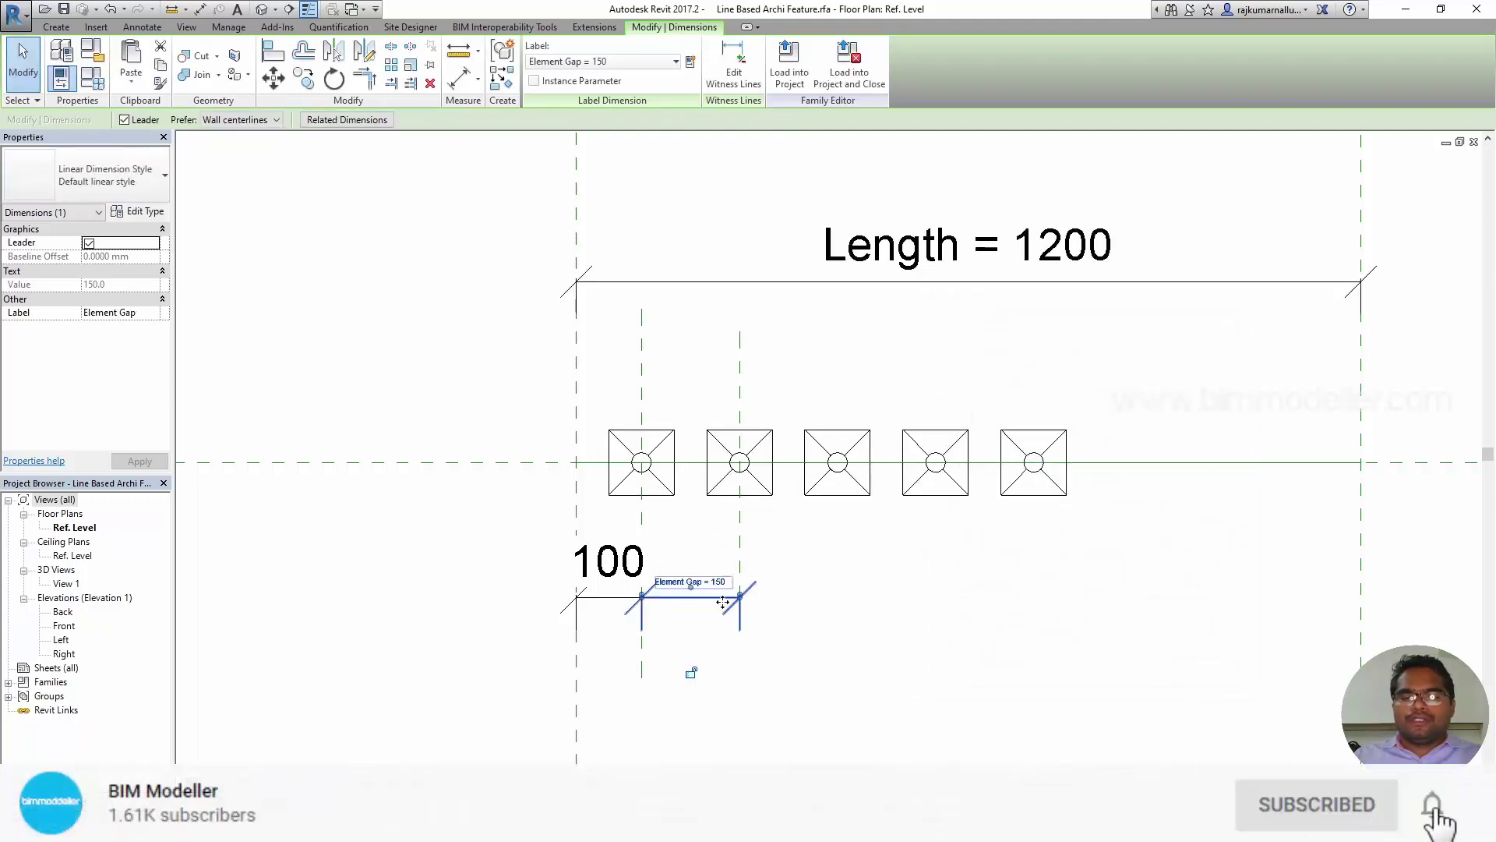
{"action": "key", "text": "Escape"}
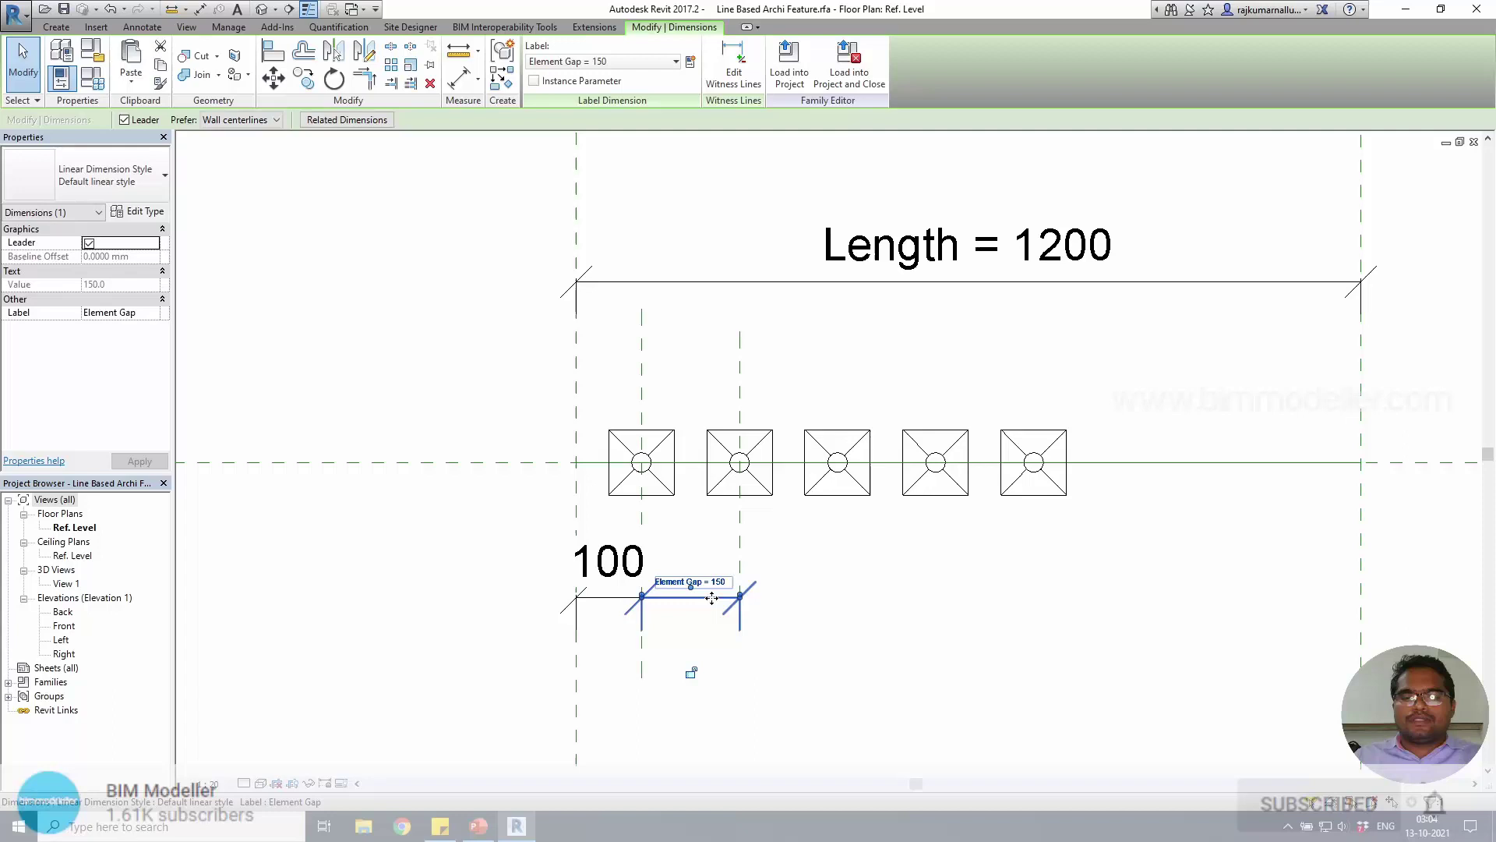
{"action": "left_click_drag", "start_coordinate": [732, 600], "coordinate": [684, 711]}
{"action": "left_click", "coordinate": [892, 631]}
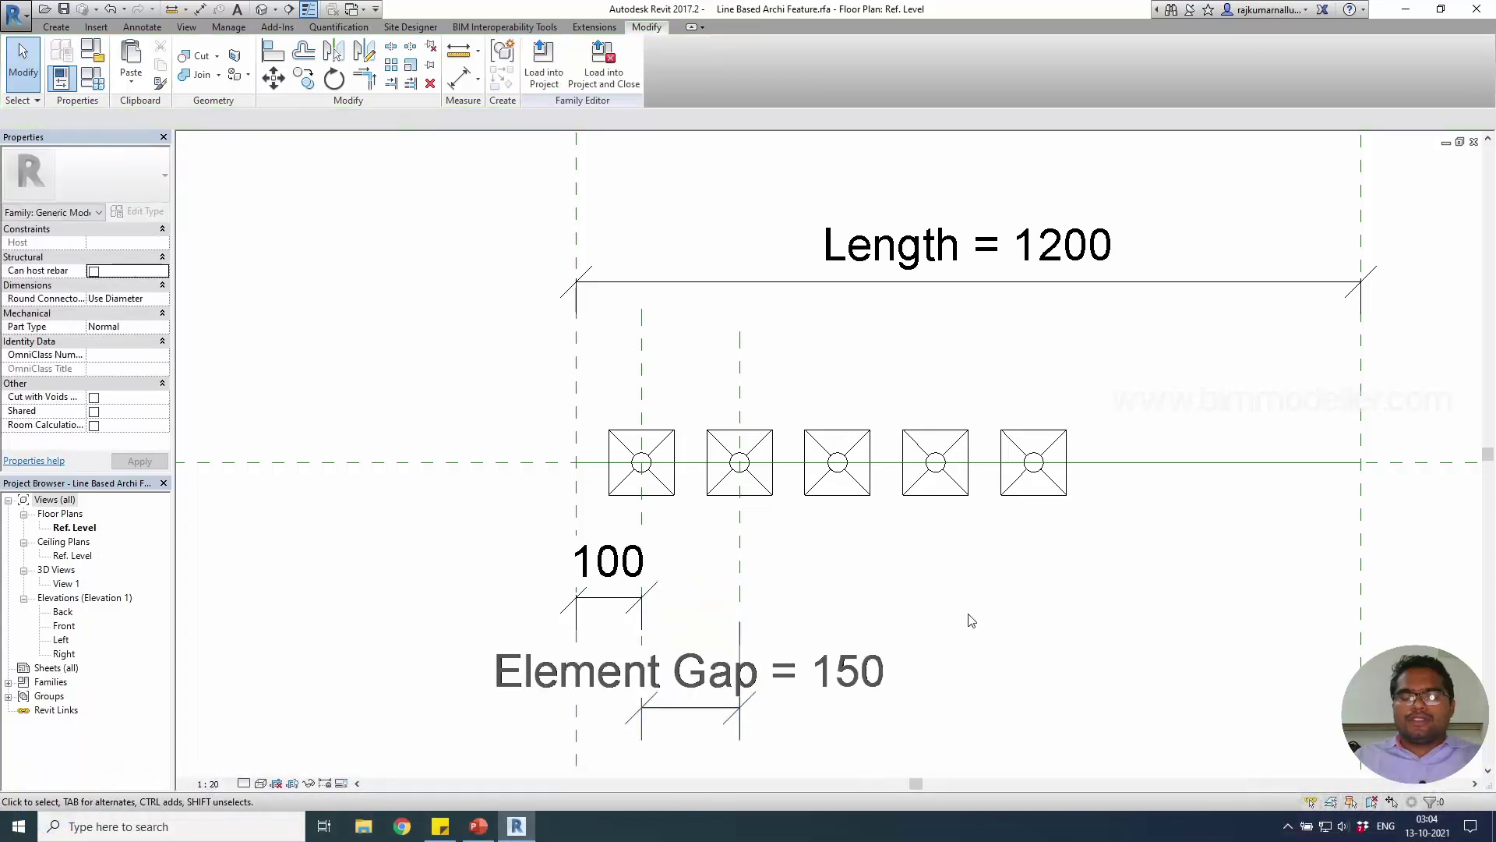
{"action": "middle_click_drag", "start_coordinate": [969, 618], "coordinate": [928, 600]}
Label the five-box array count with a new Number of Elements parameter.
{"action": "left_click", "coordinate": [854, 413]}
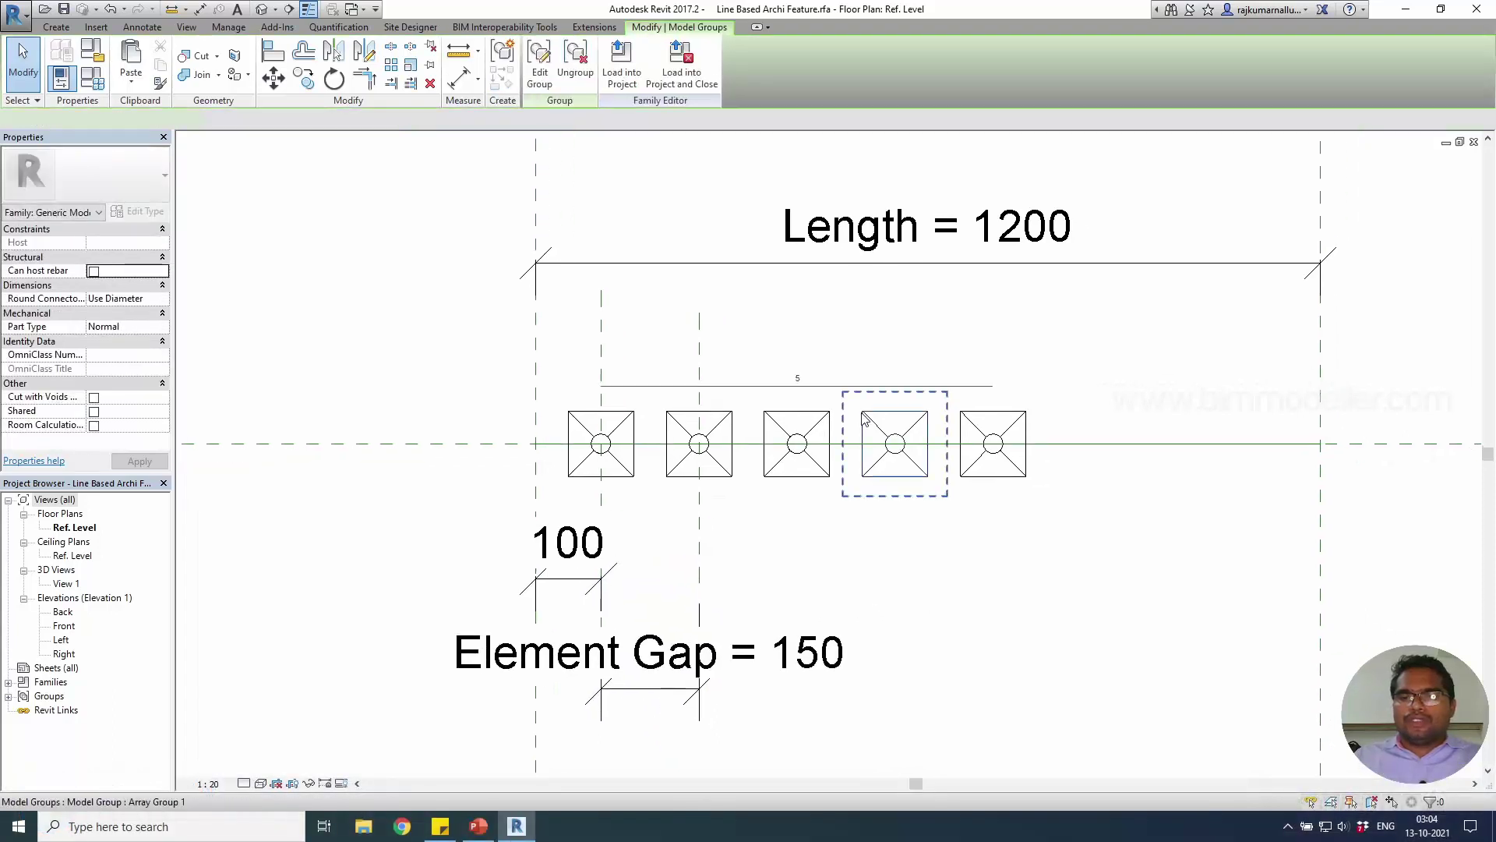
{"action": "left_click", "coordinate": [824, 396]}
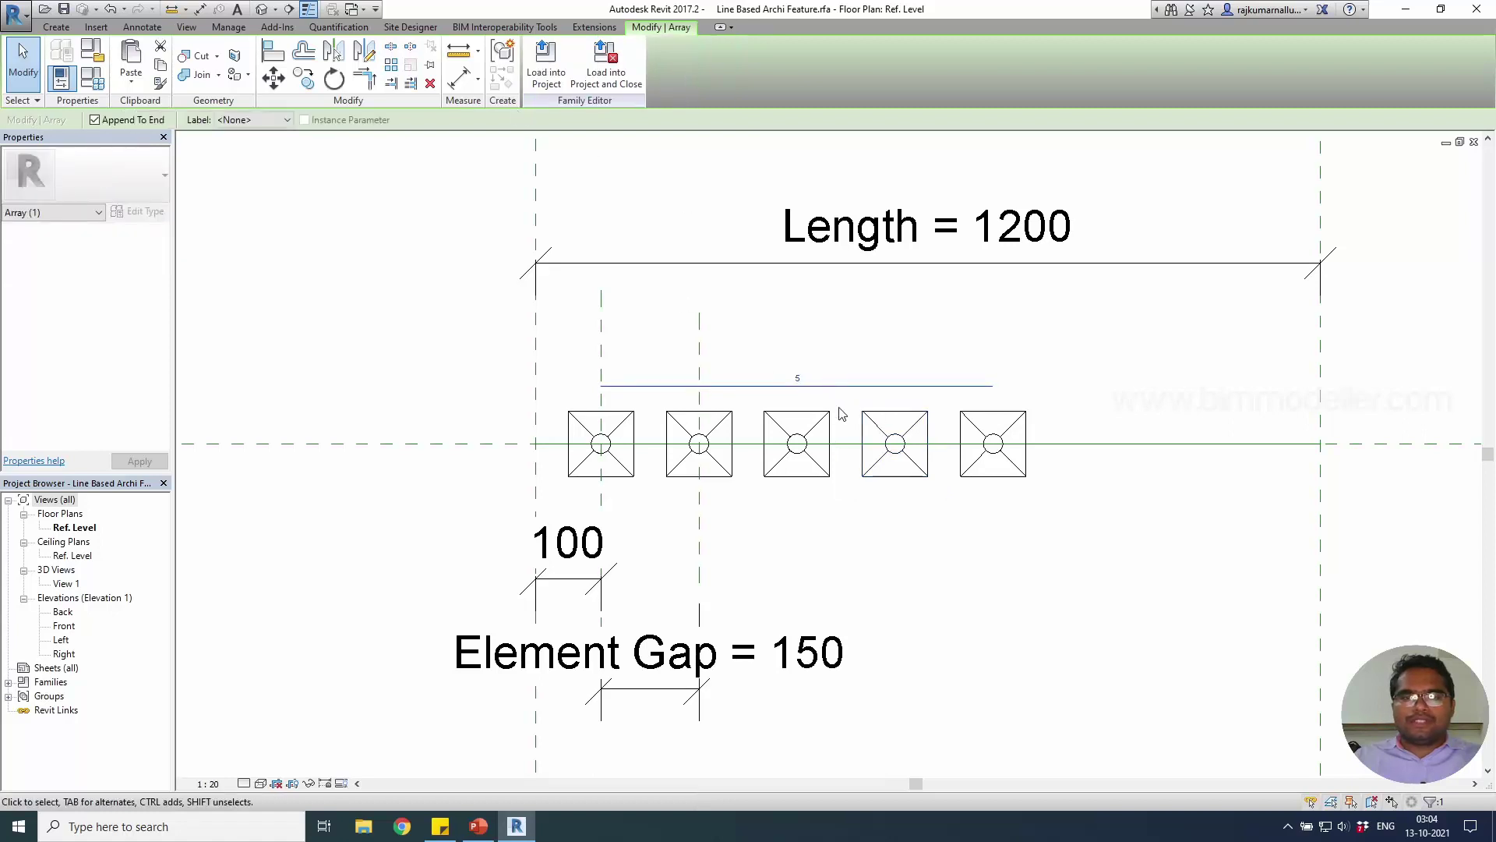
{"action": "left_click", "coordinate": [234, 121]}
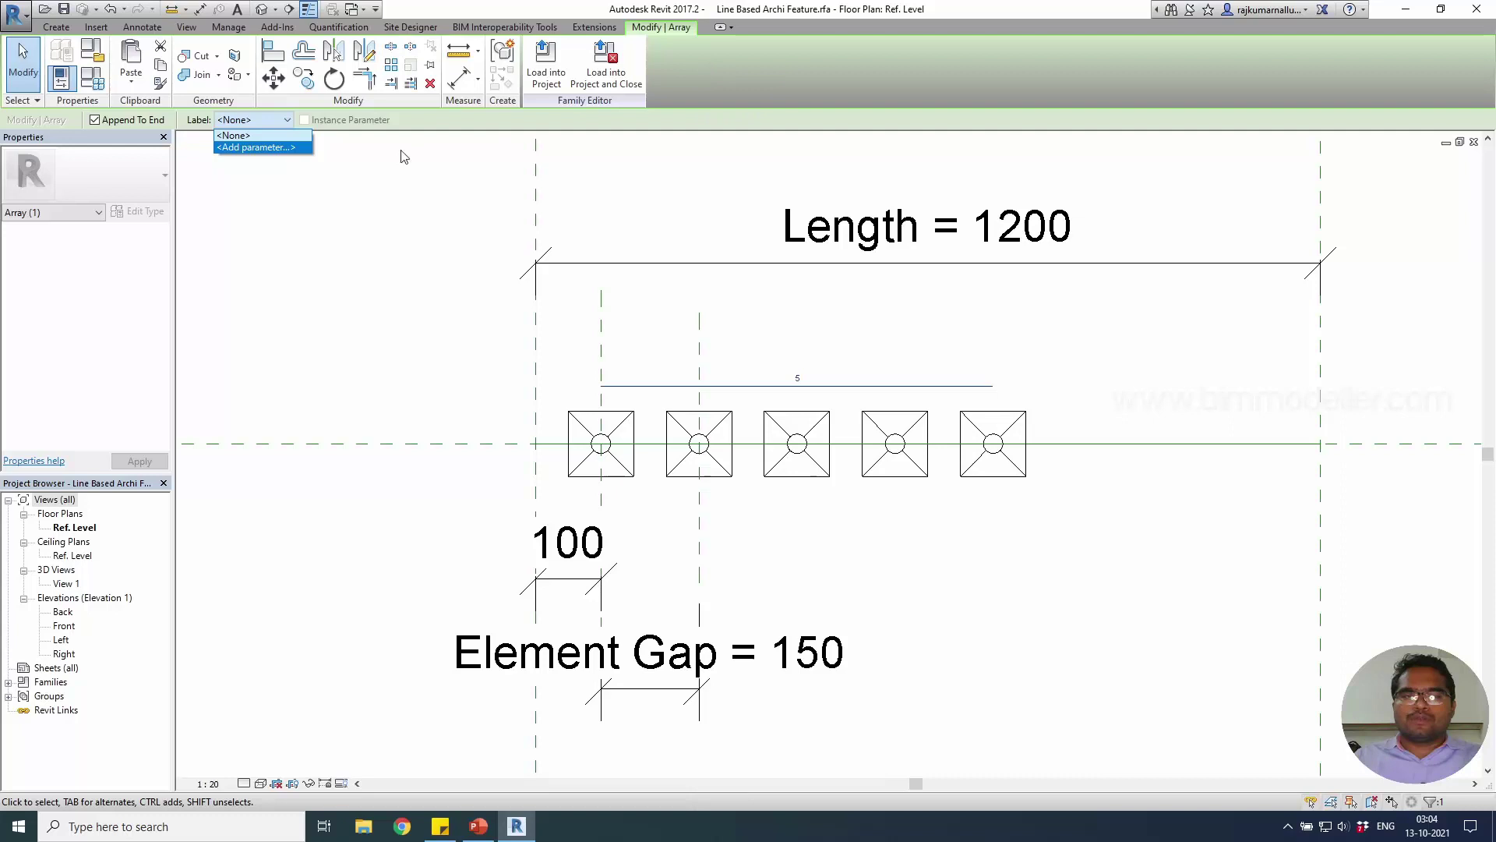
{"action": "left_click", "coordinate": [262, 148]}
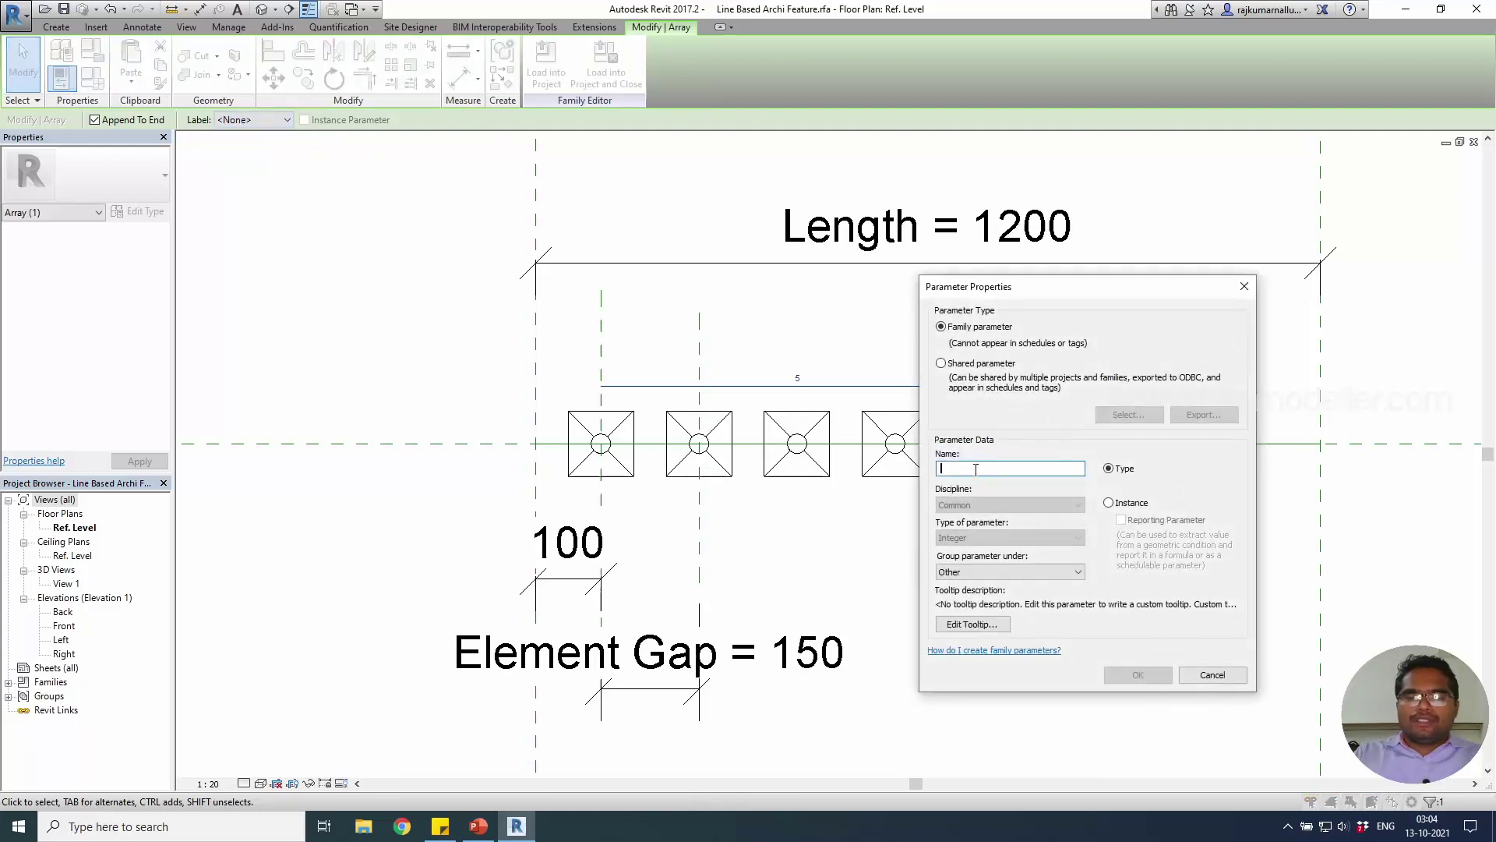
{"action": "type", "text": "Number of Elements"}
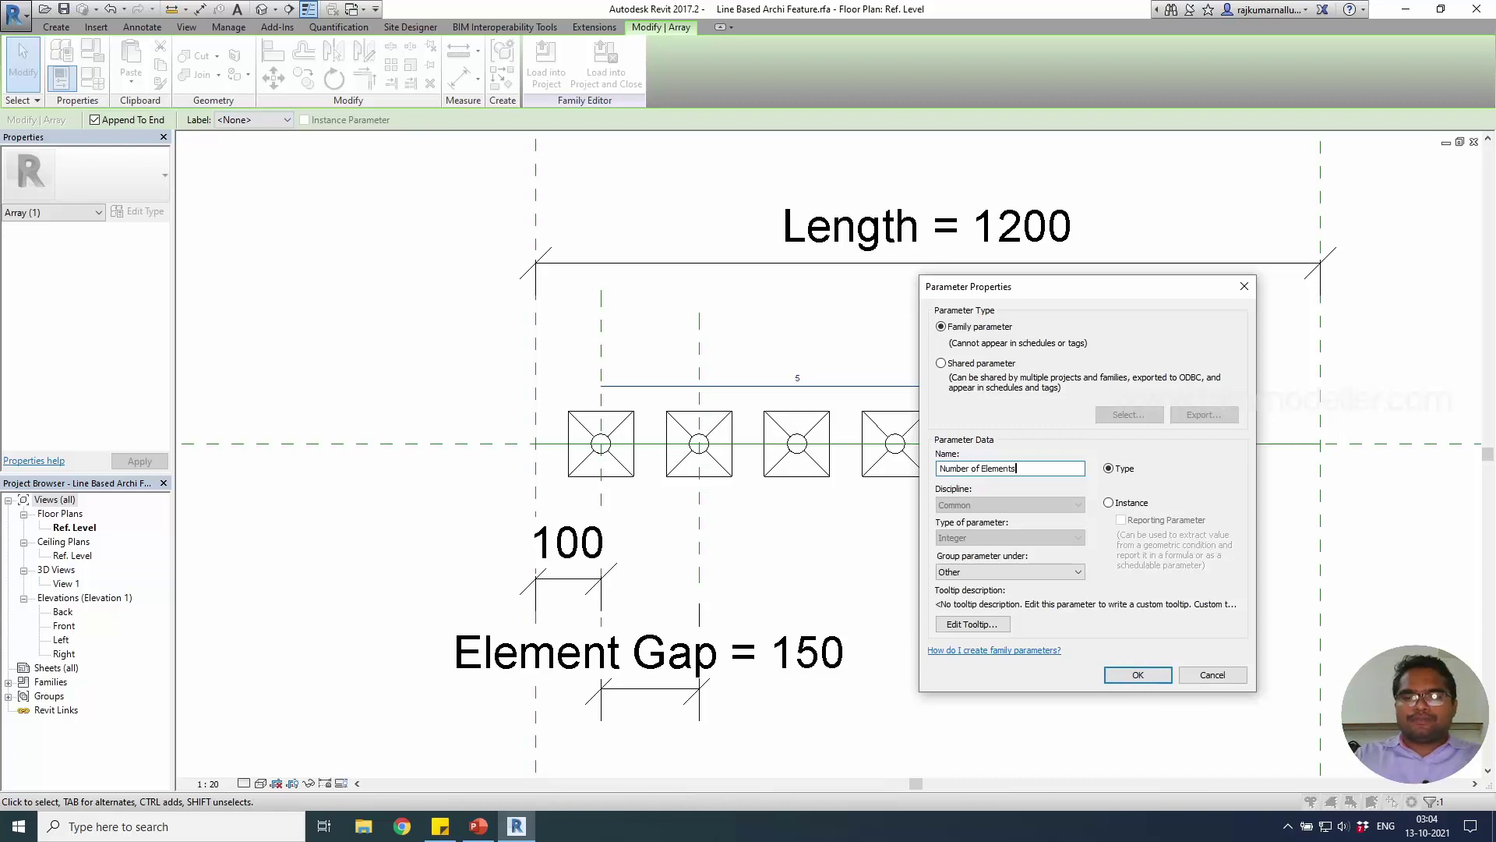
{"action": "key", "text": "Return"}
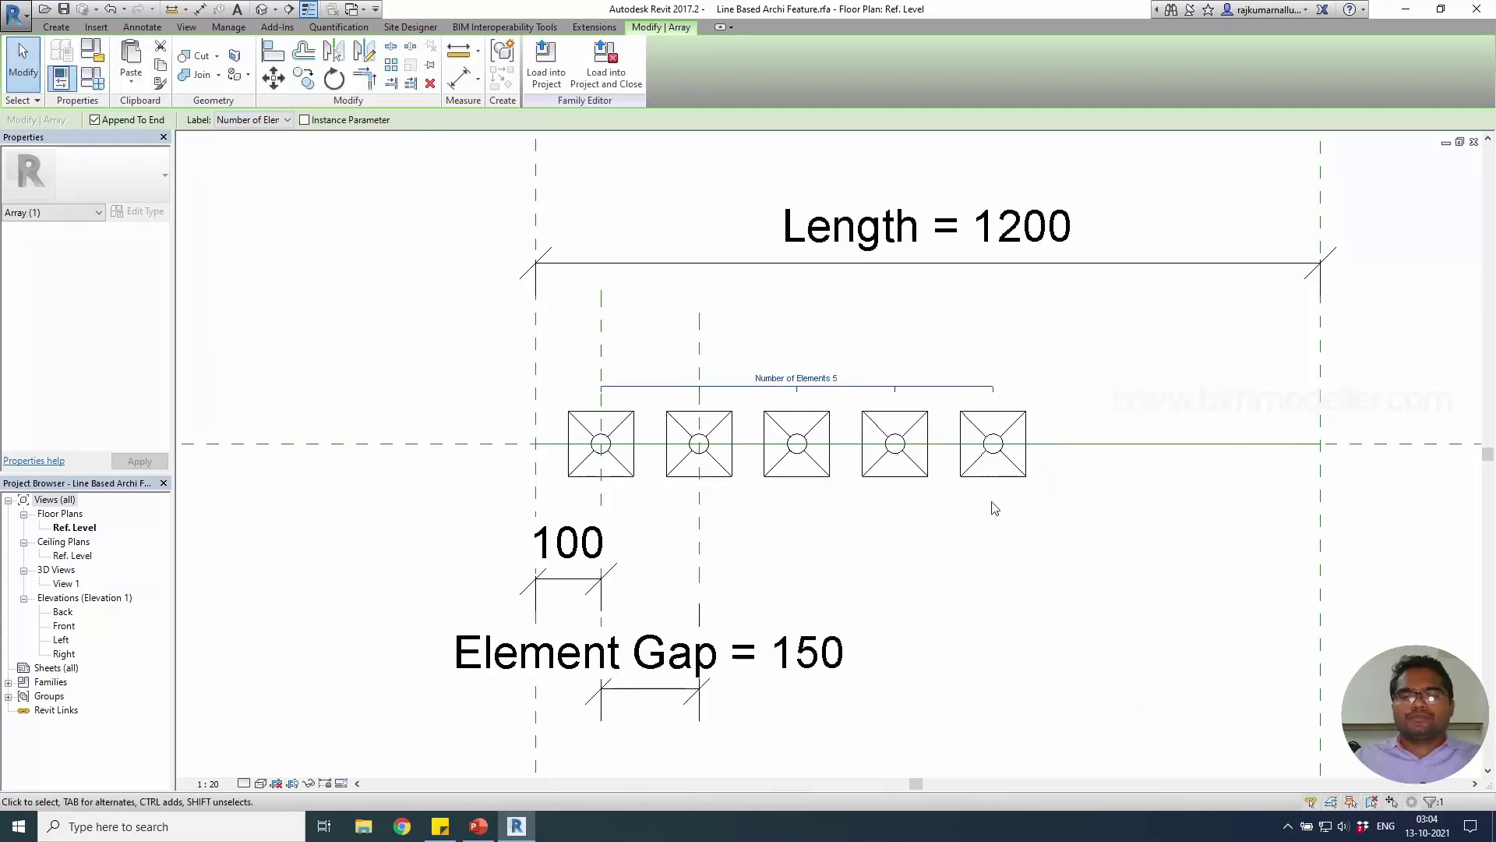
{"action": "scroll", "coordinate": [995, 508], "scroll_direction": "down", "scroll_amount": 1}
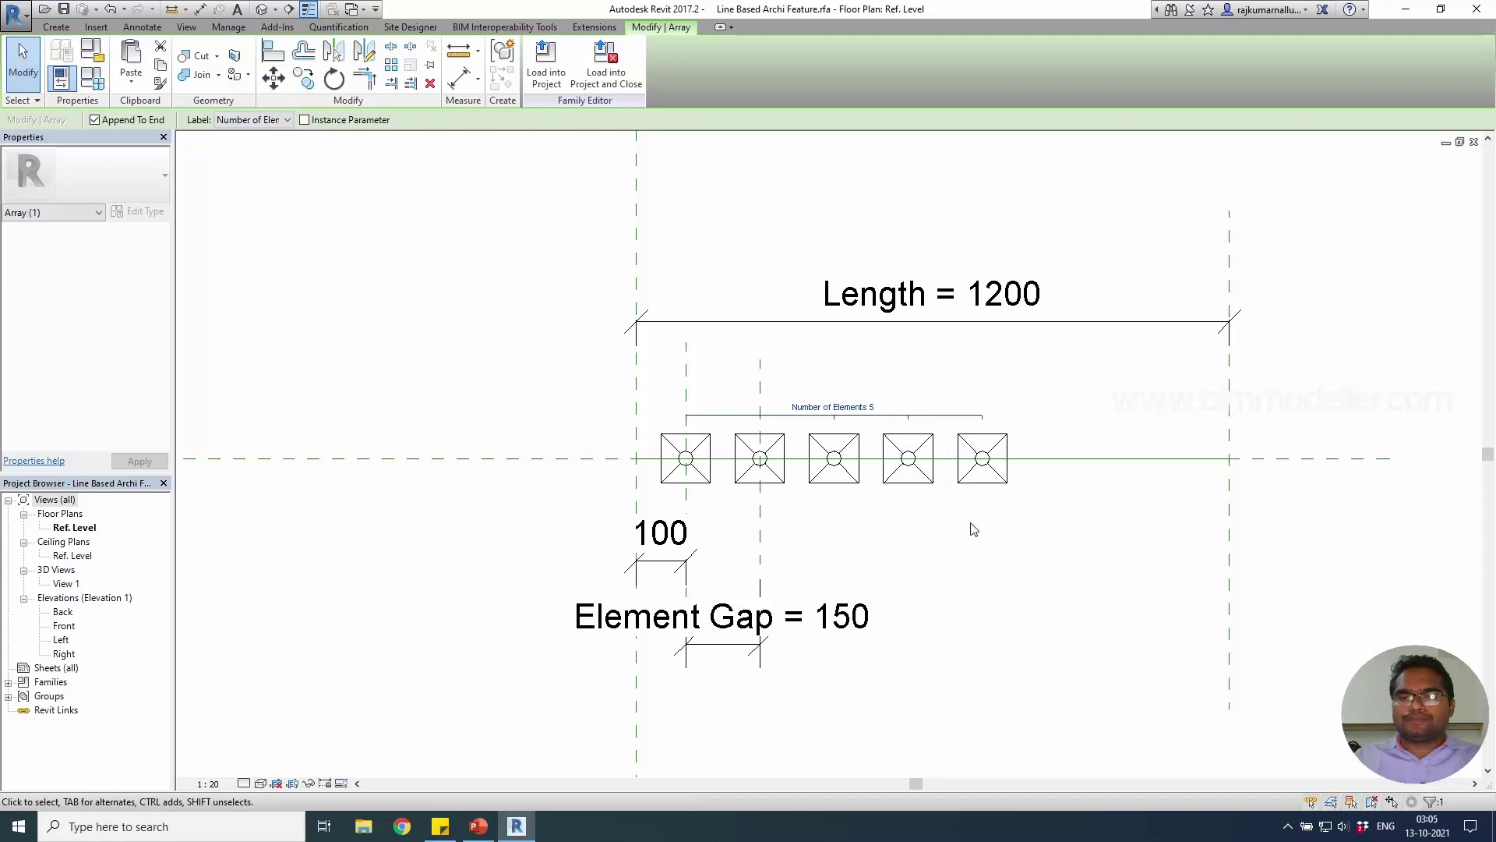
Give Number of Elements the formula Length / Element Gap in Family Types.
{"action": "left_click", "coordinate": [92, 78]}
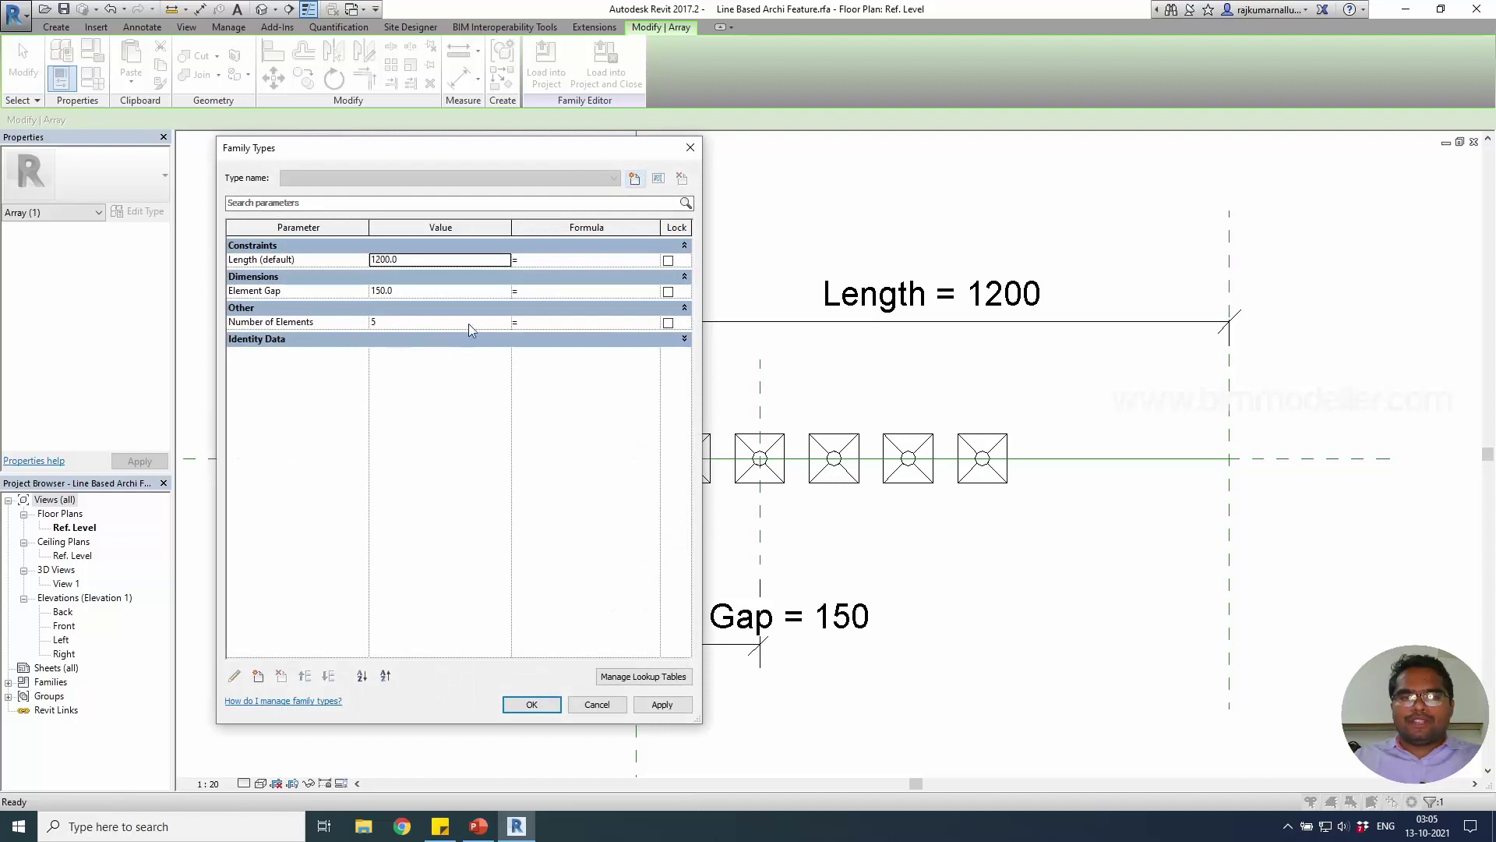
{"action": "left_click", "coordinate": [537, 321]}
{"action": "type", "text": "Length/"}
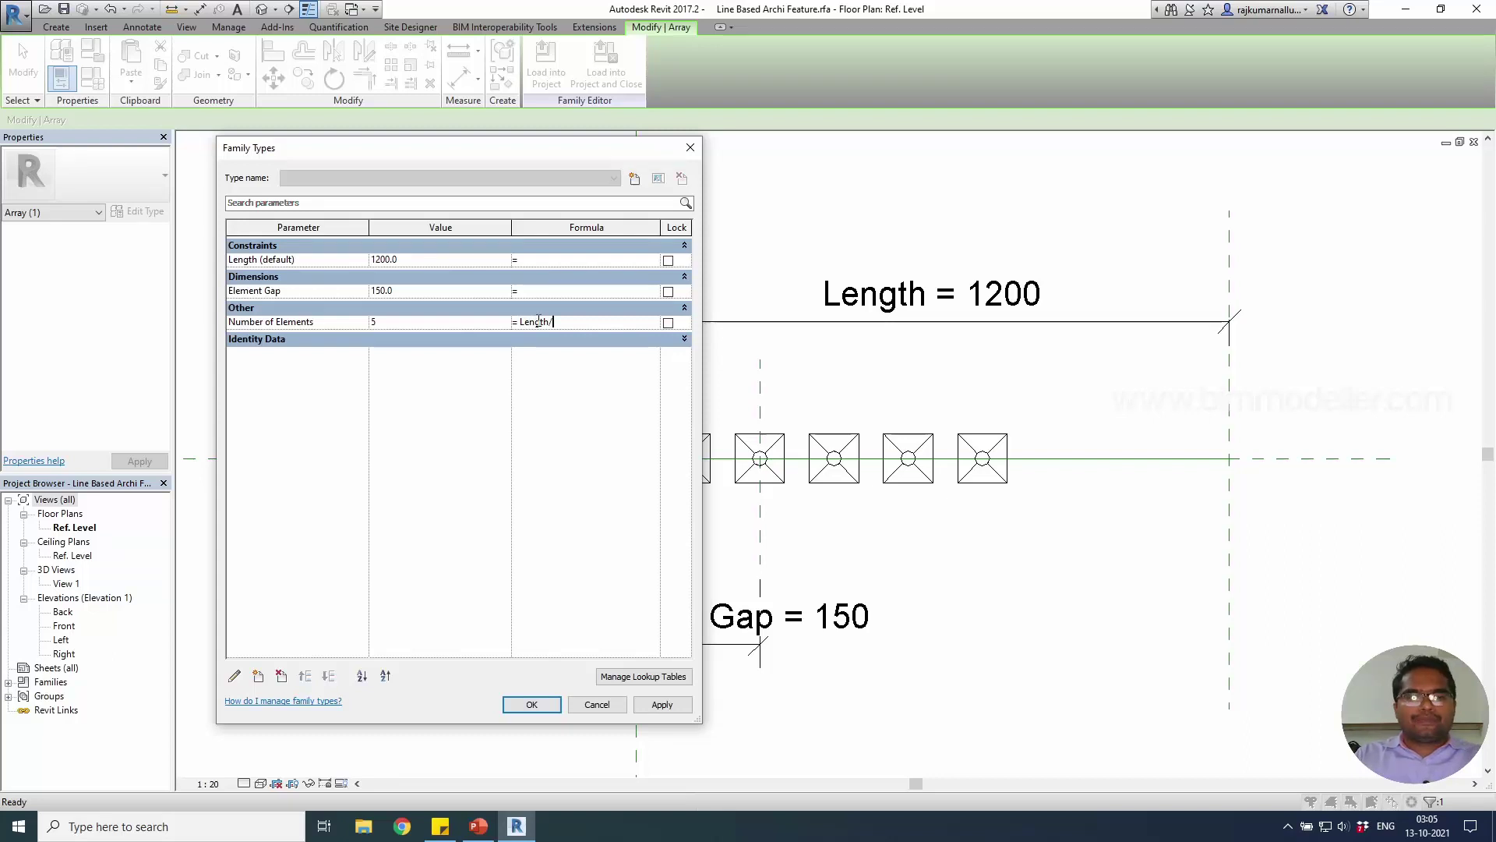
{"action": "type", "text": "ELe"}
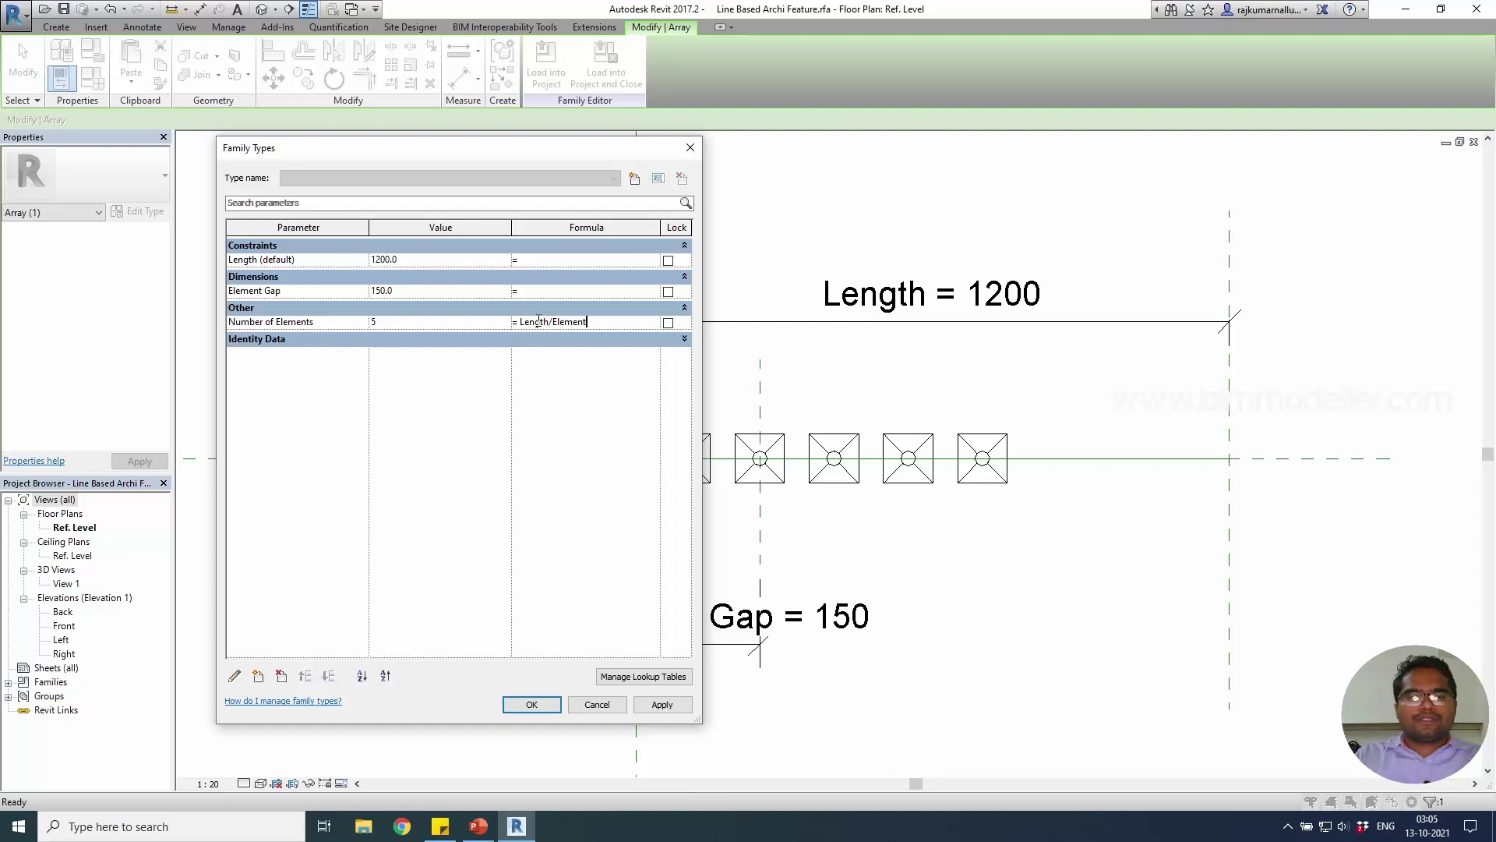
{"action": "type", "text": "Gap"}
{"action": "key", "text": "Tab"}
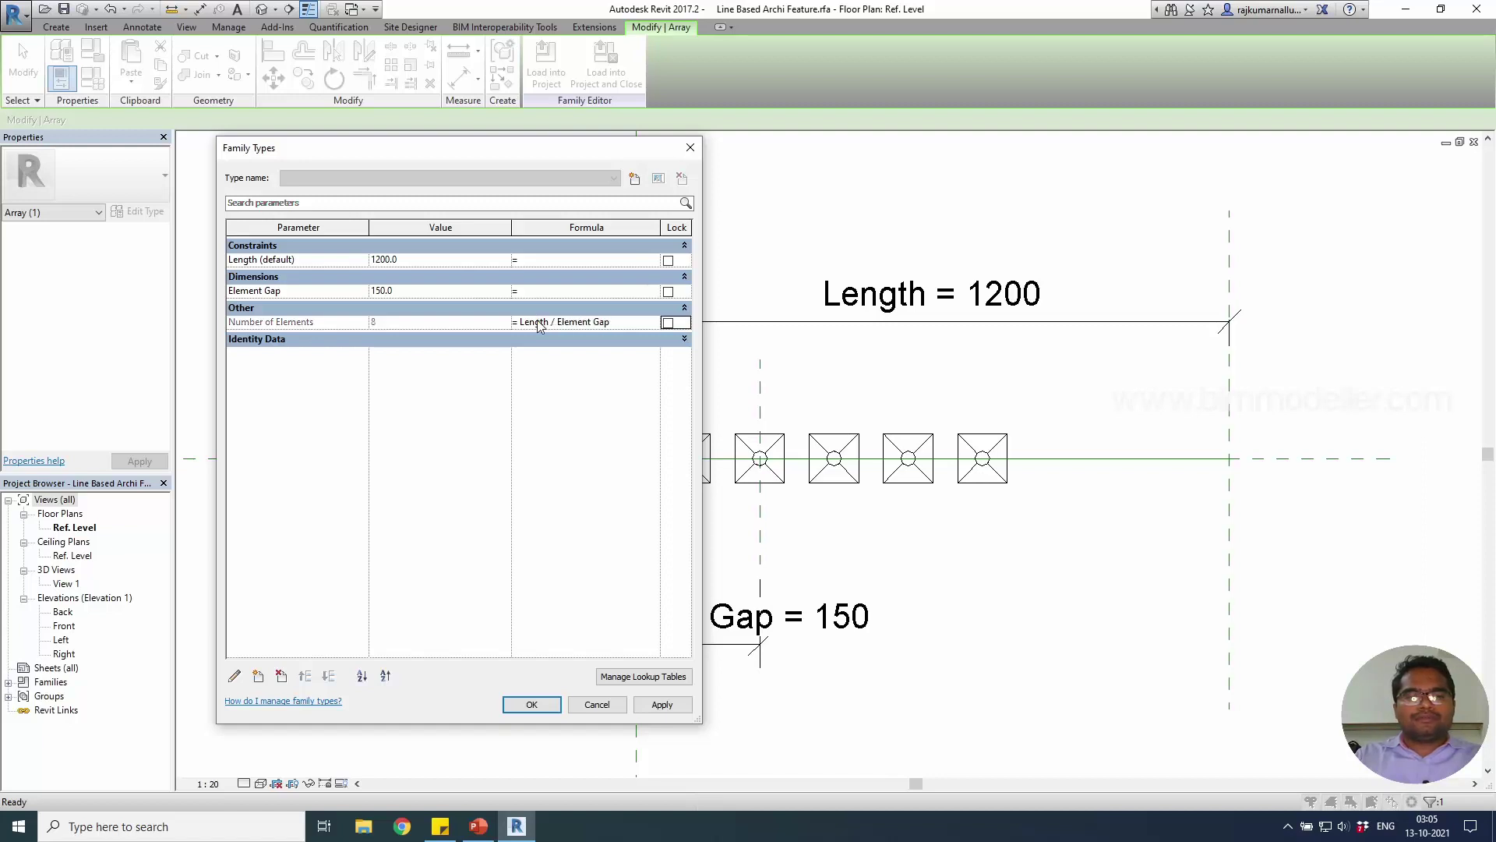
{"action": "left_click", "coordinate": [642, 708]}
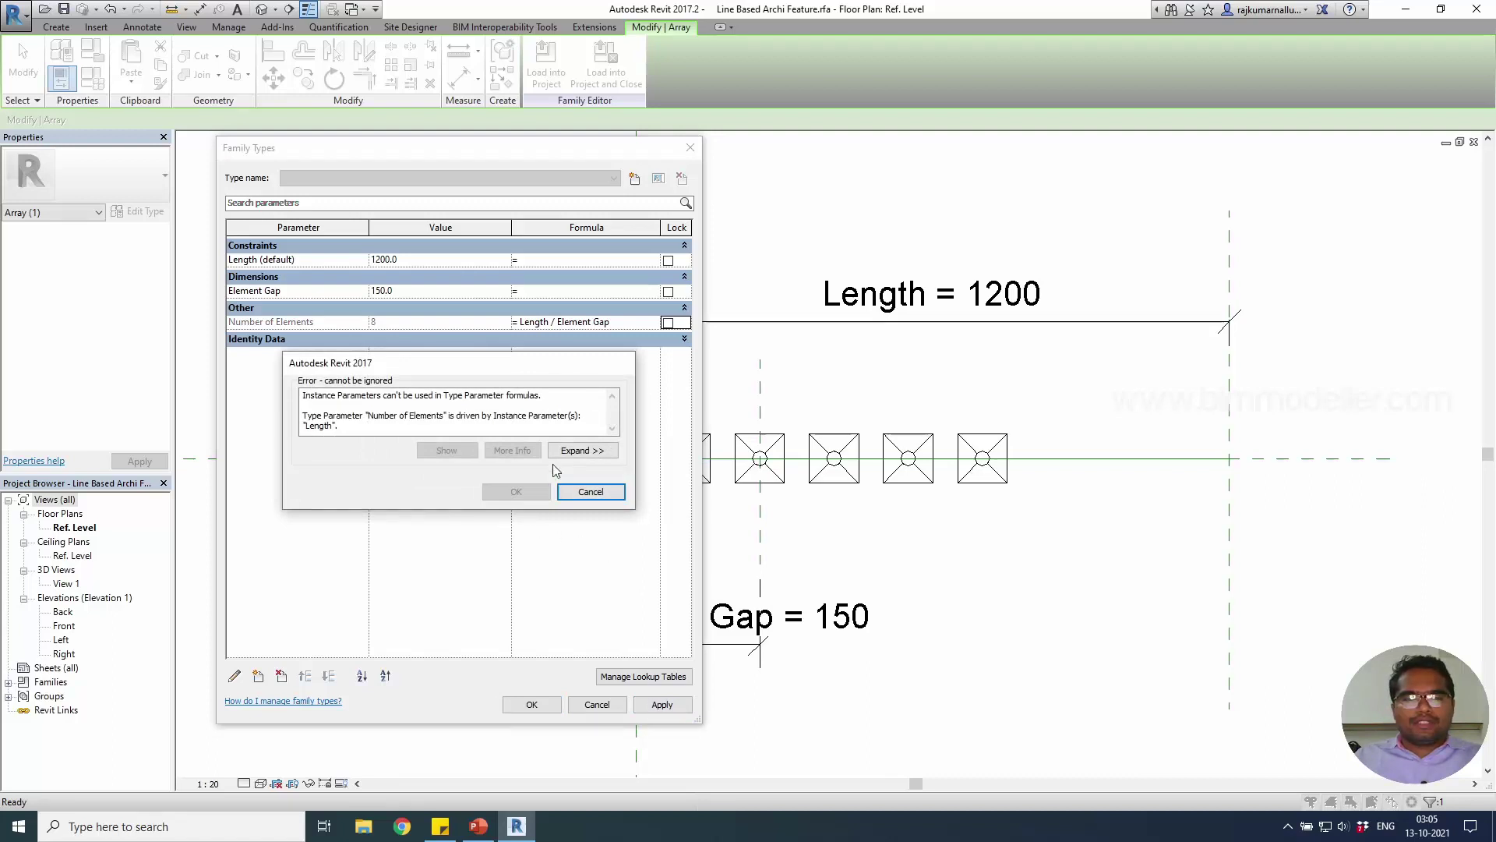
{"action": "left_click", "coordinate": [586, 491]}
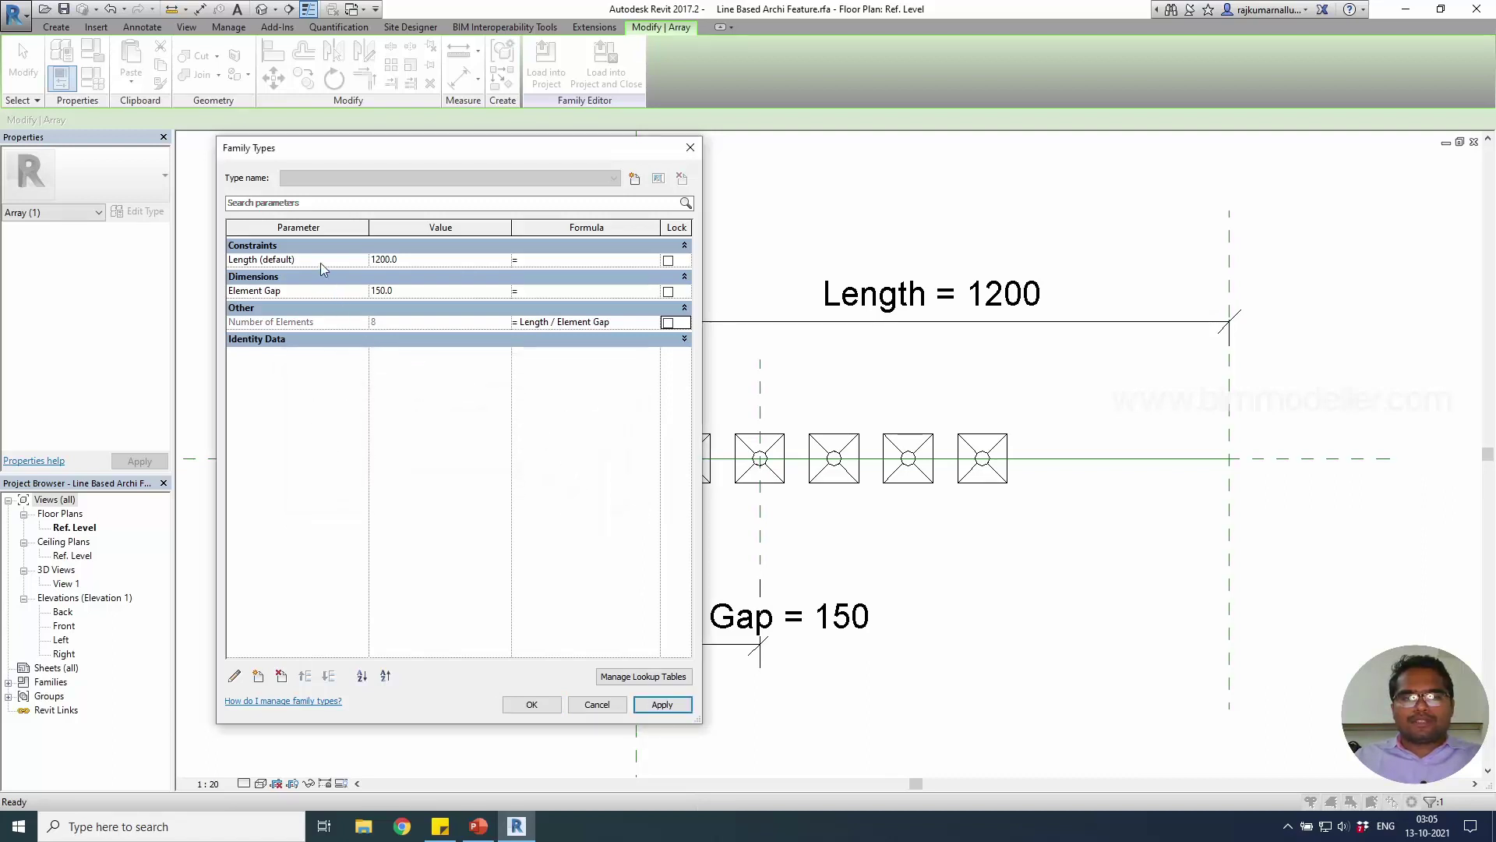
Make Number of Elements an instance parameter and apply, giving eight features along 1200.
{"action": "left_click", "coordinate": [308, 321]}
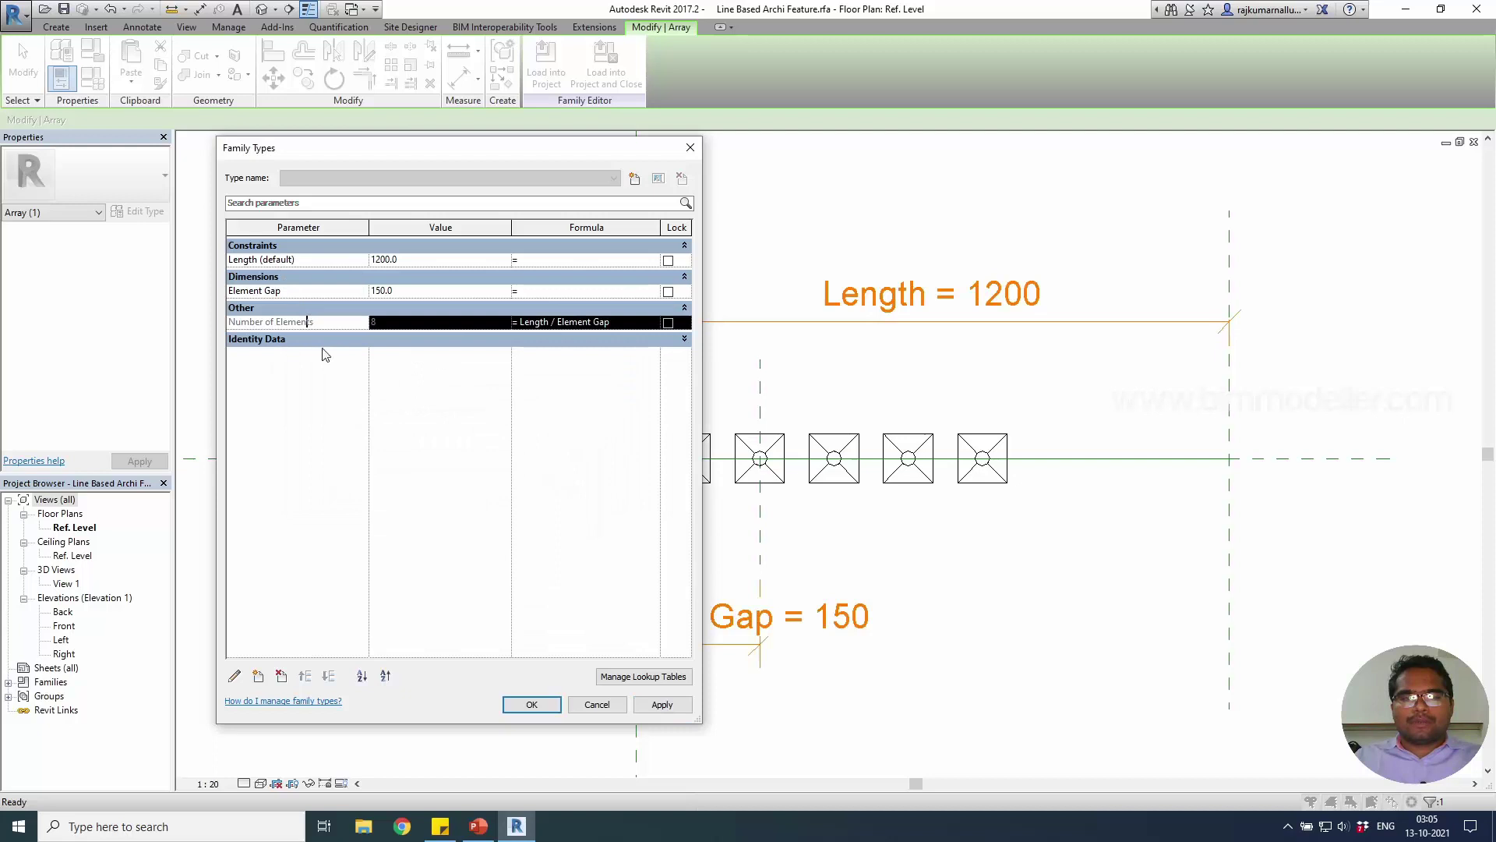
{"action": "left_click", "coordinate": [234, 676]}
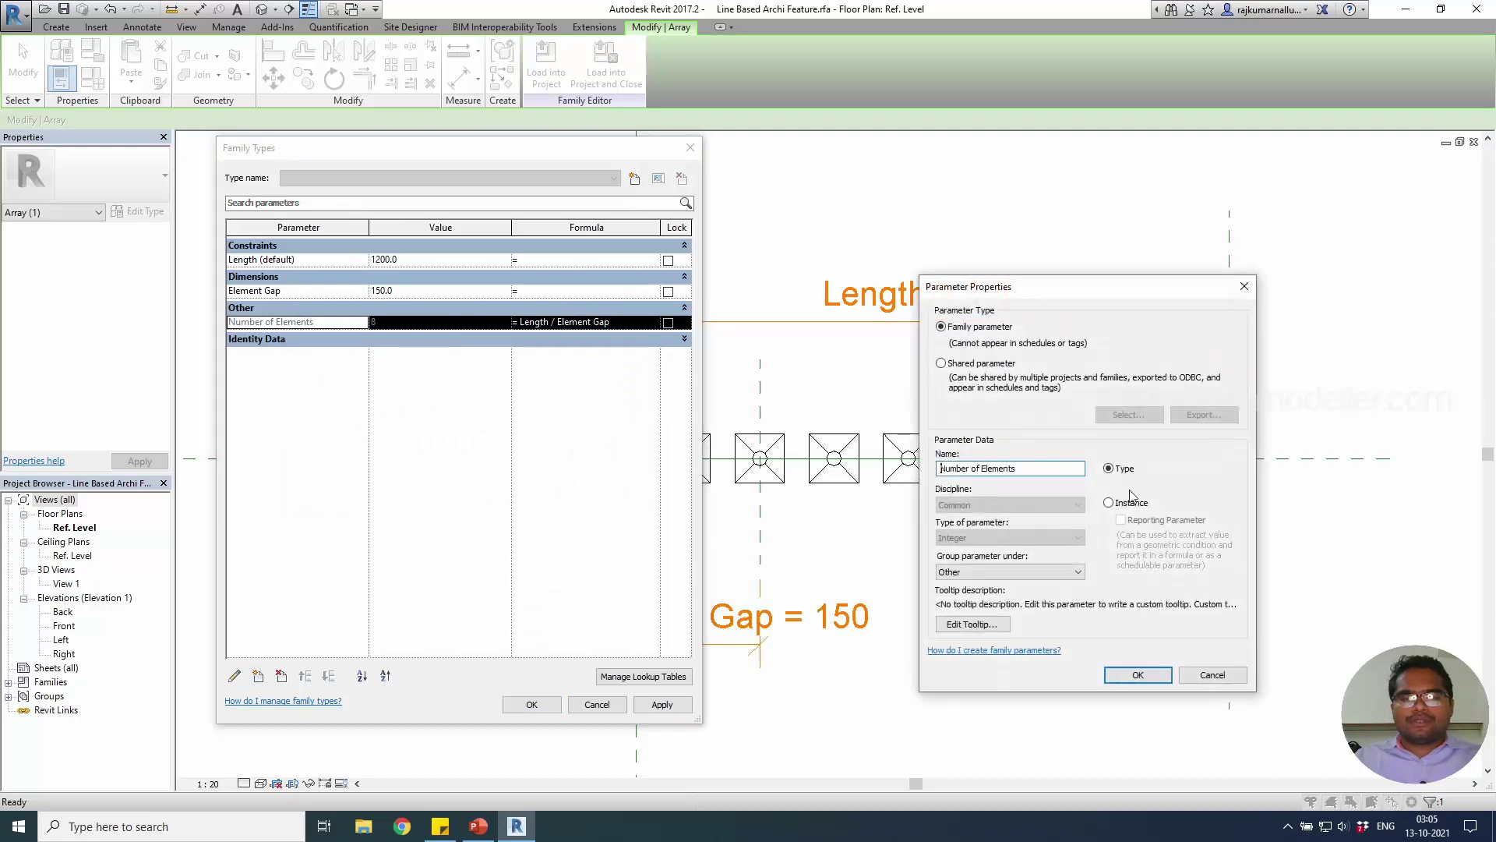
{"action": "left_click", "coordinate": [1139, 675]}
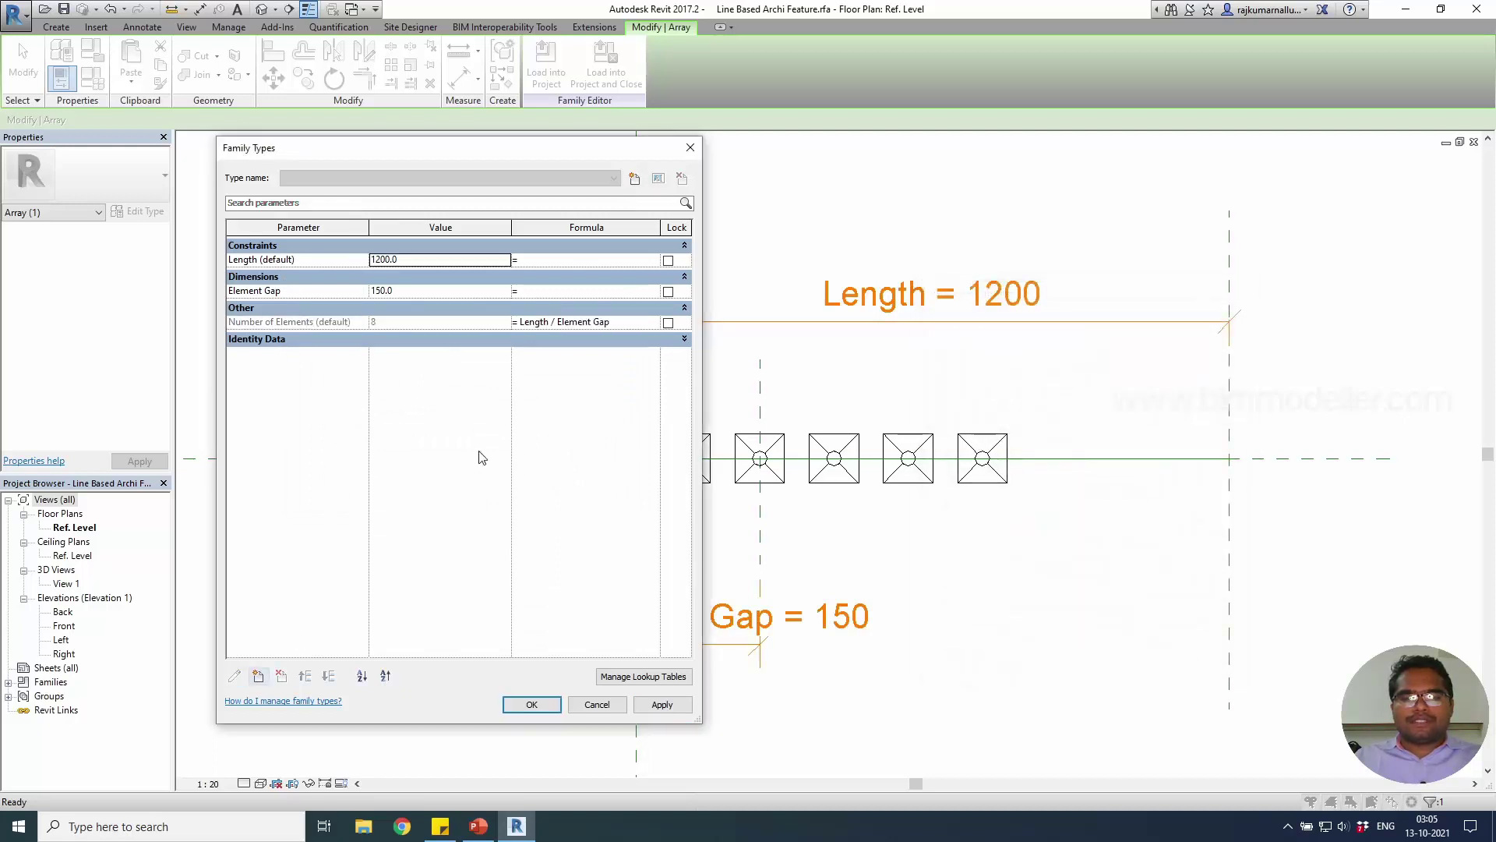
{"action": "left_click", "coordinate": [324, 292]}
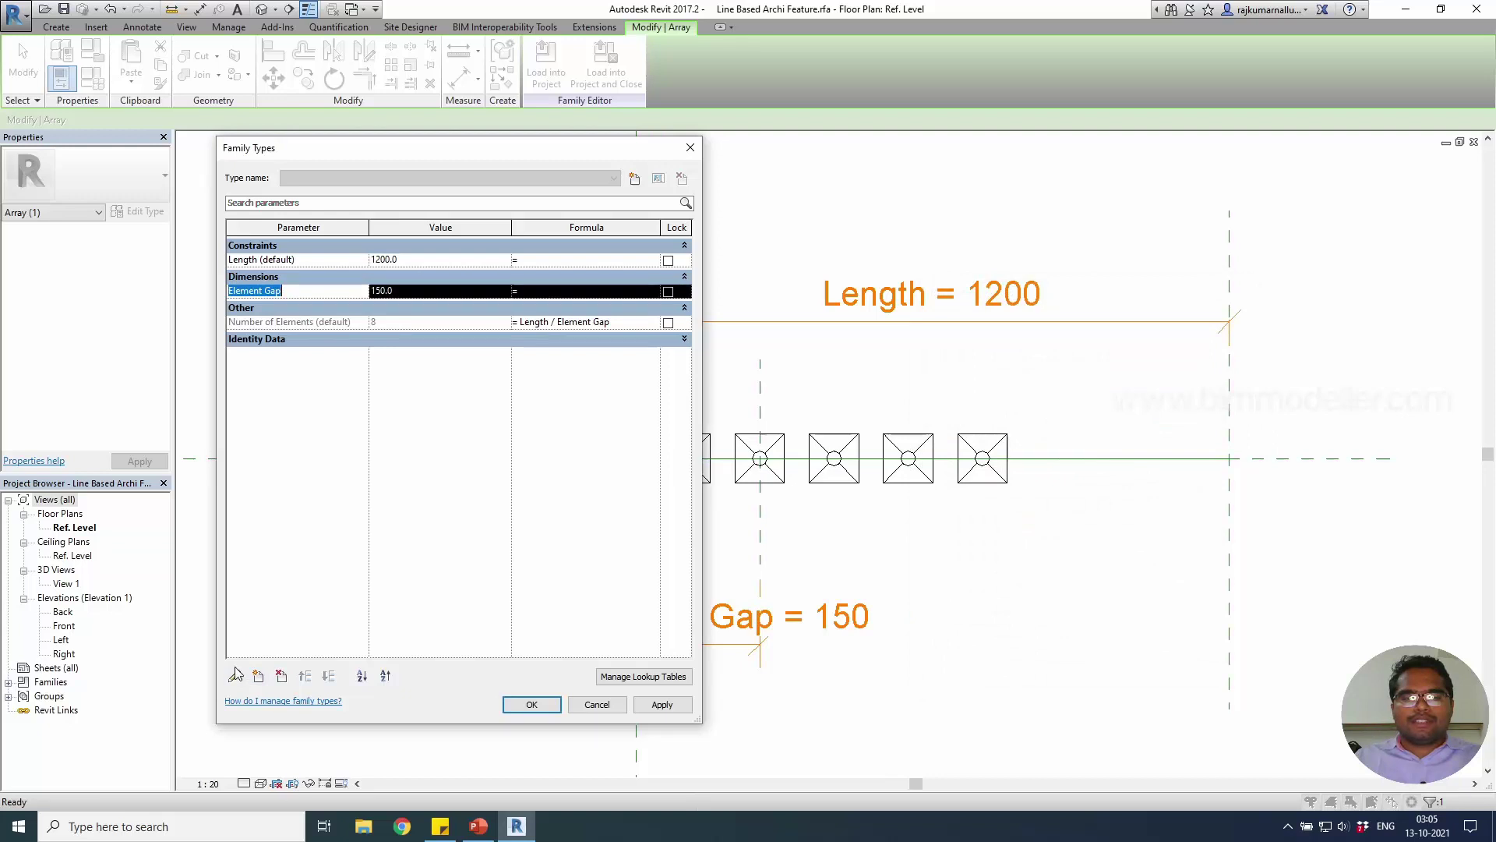
{"action": "left_click", "coordinate": [660, 704]}
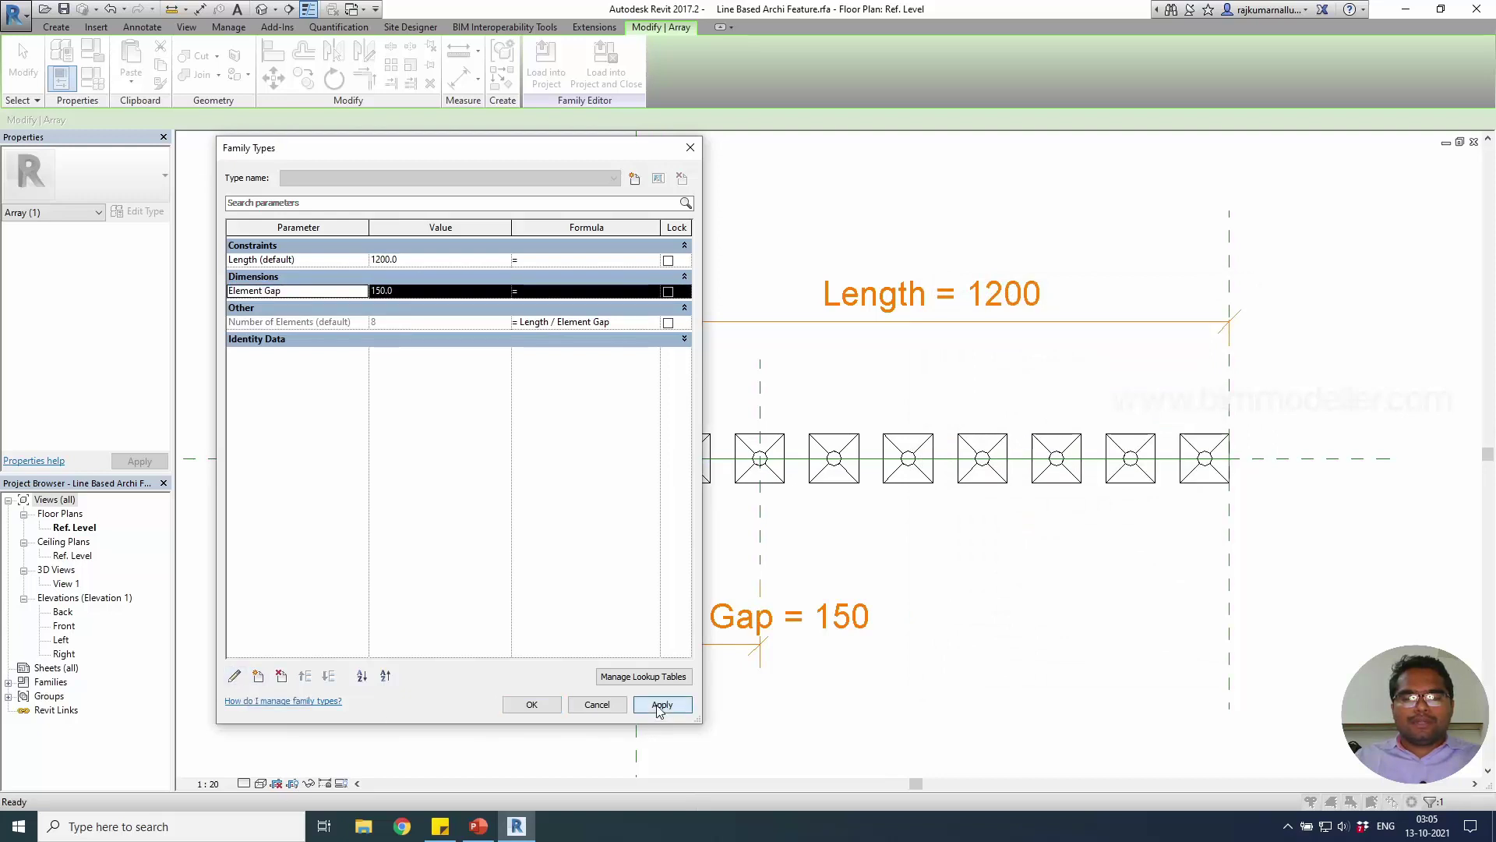
{"action": "left_click", "coordinate": [531, 704]}
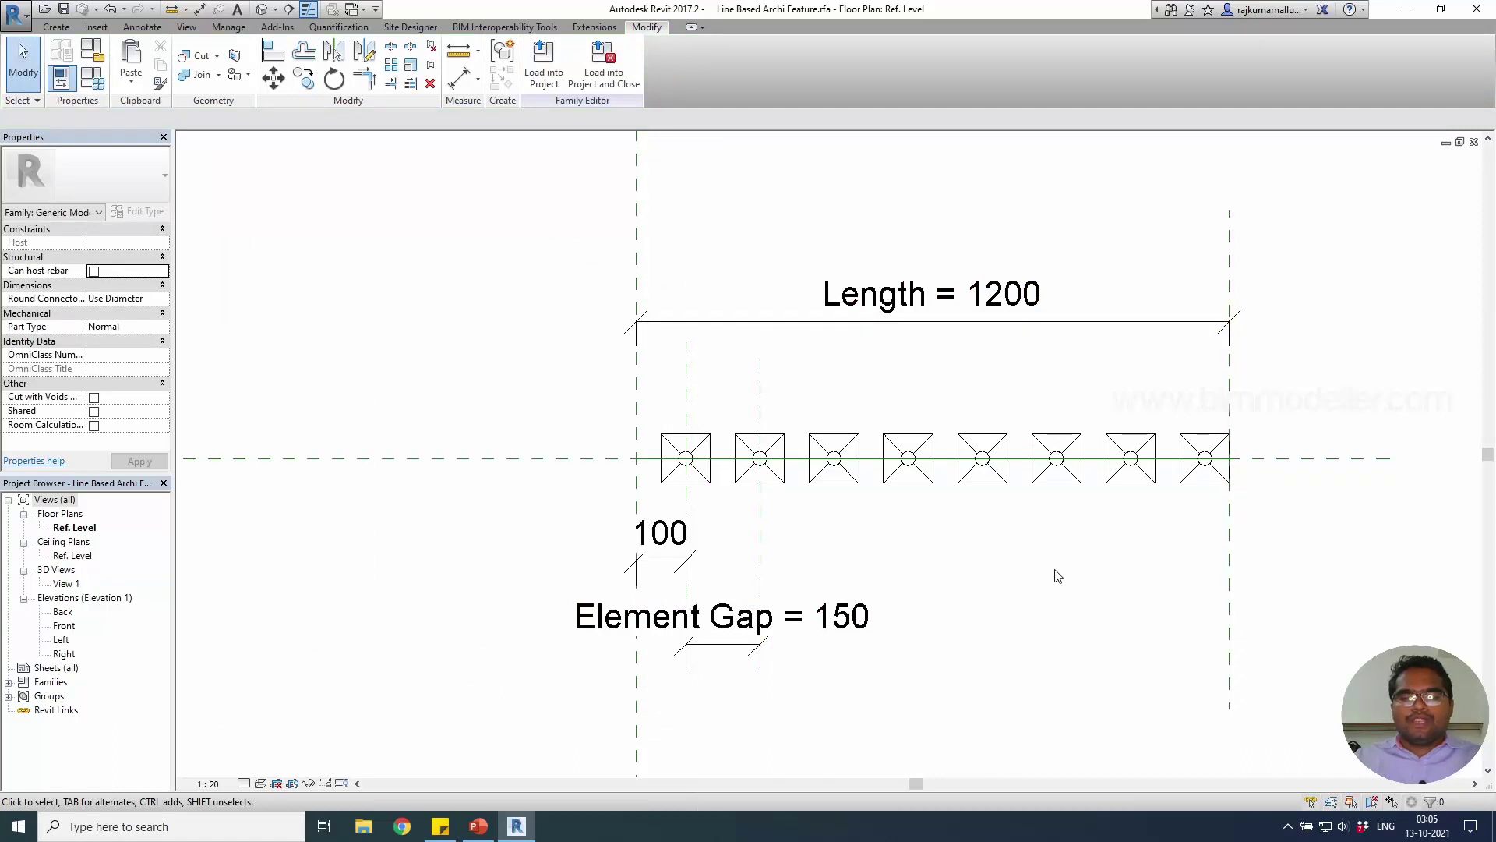
Stretch the reference line to a 1560 length so the array grows to ten boxes.
{"action": "scroll", "coordinate": [1013, 538], "scroll_direction": "down", "scroll_amount": 2}
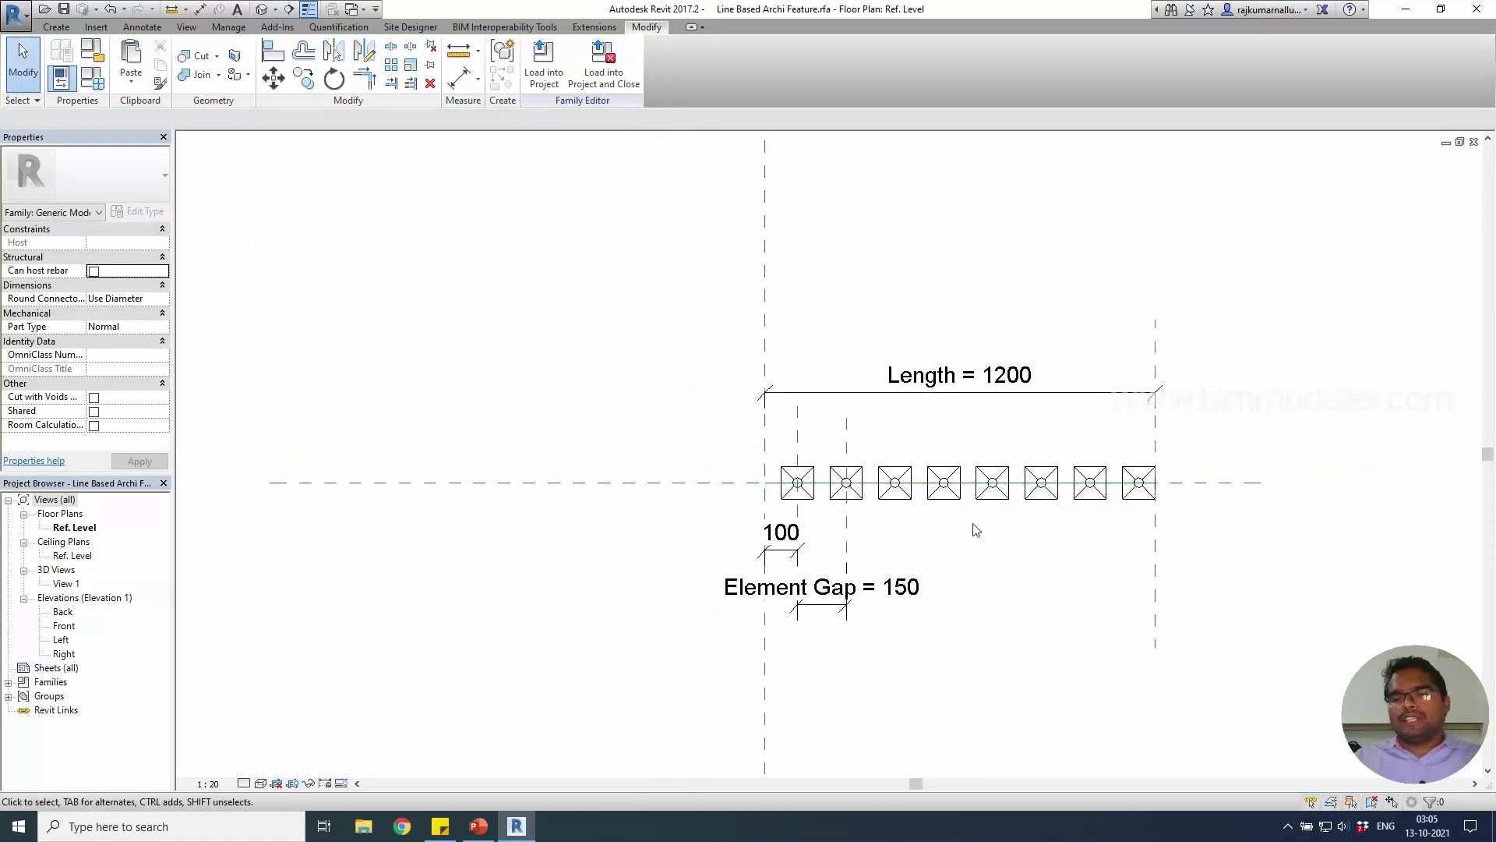
{"action": "scroll", "coordinate": [952, 524], "scroll_direction": "up", "scroll_amount": 1}
{"action": "left_click", "coordinate": [1187, 577]}
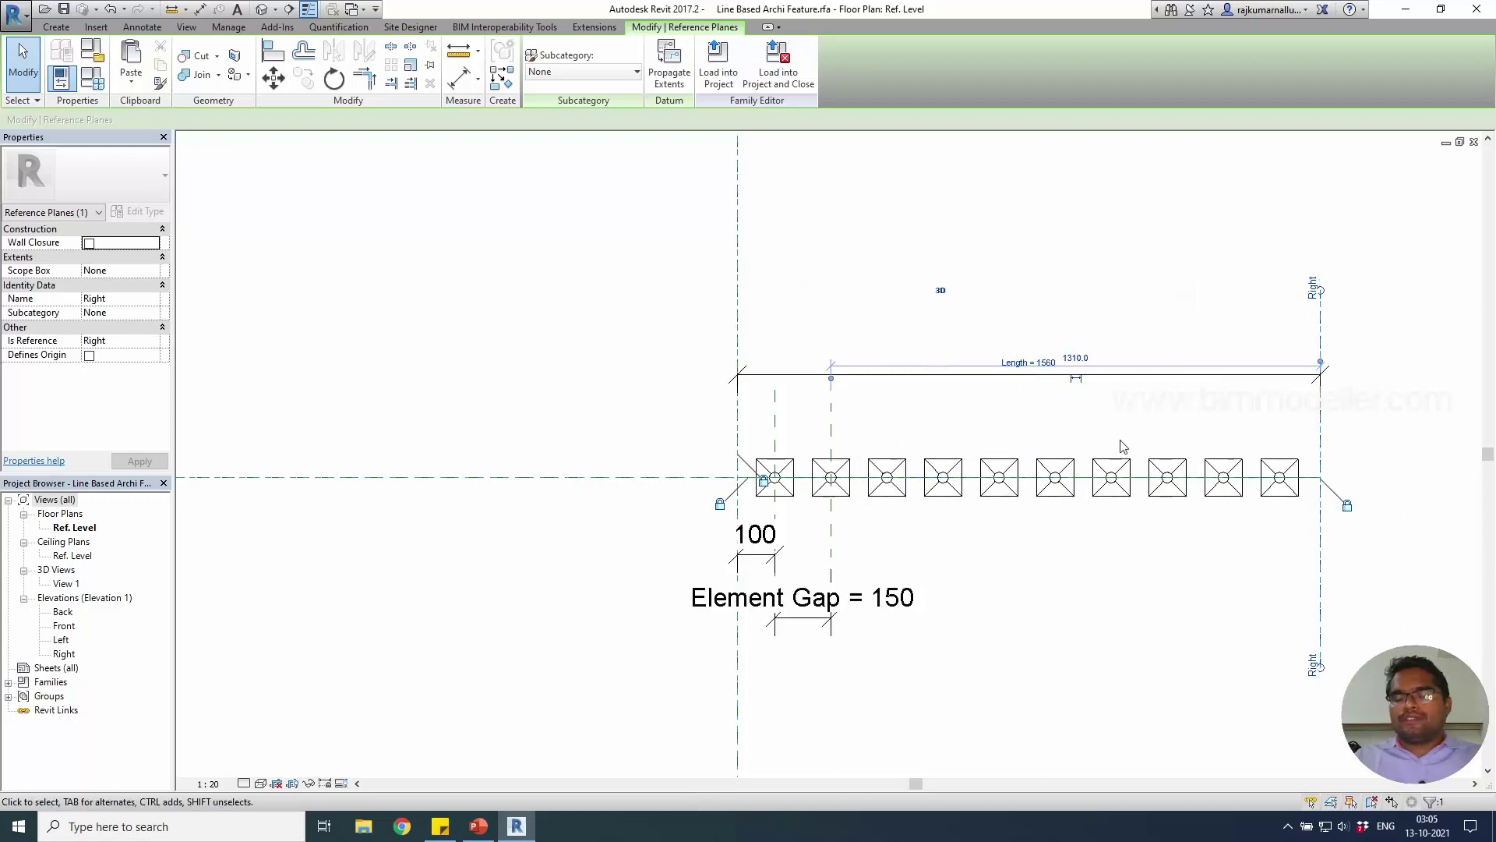
{"action": "left_click", "coordinate": [1313, 479]}
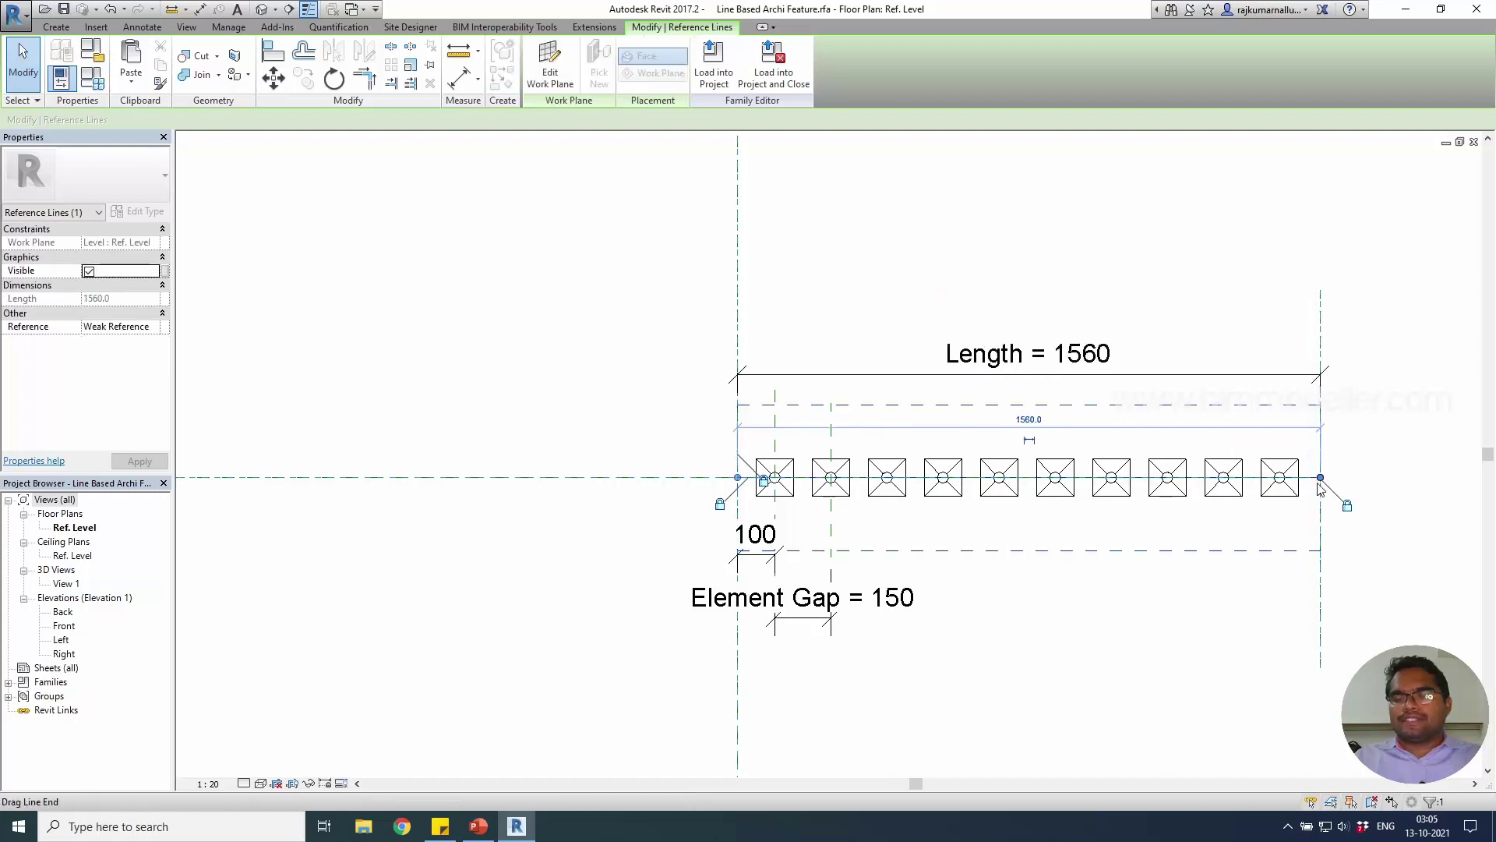
{"action": "left_click", "coordinate": [1247, 598]}
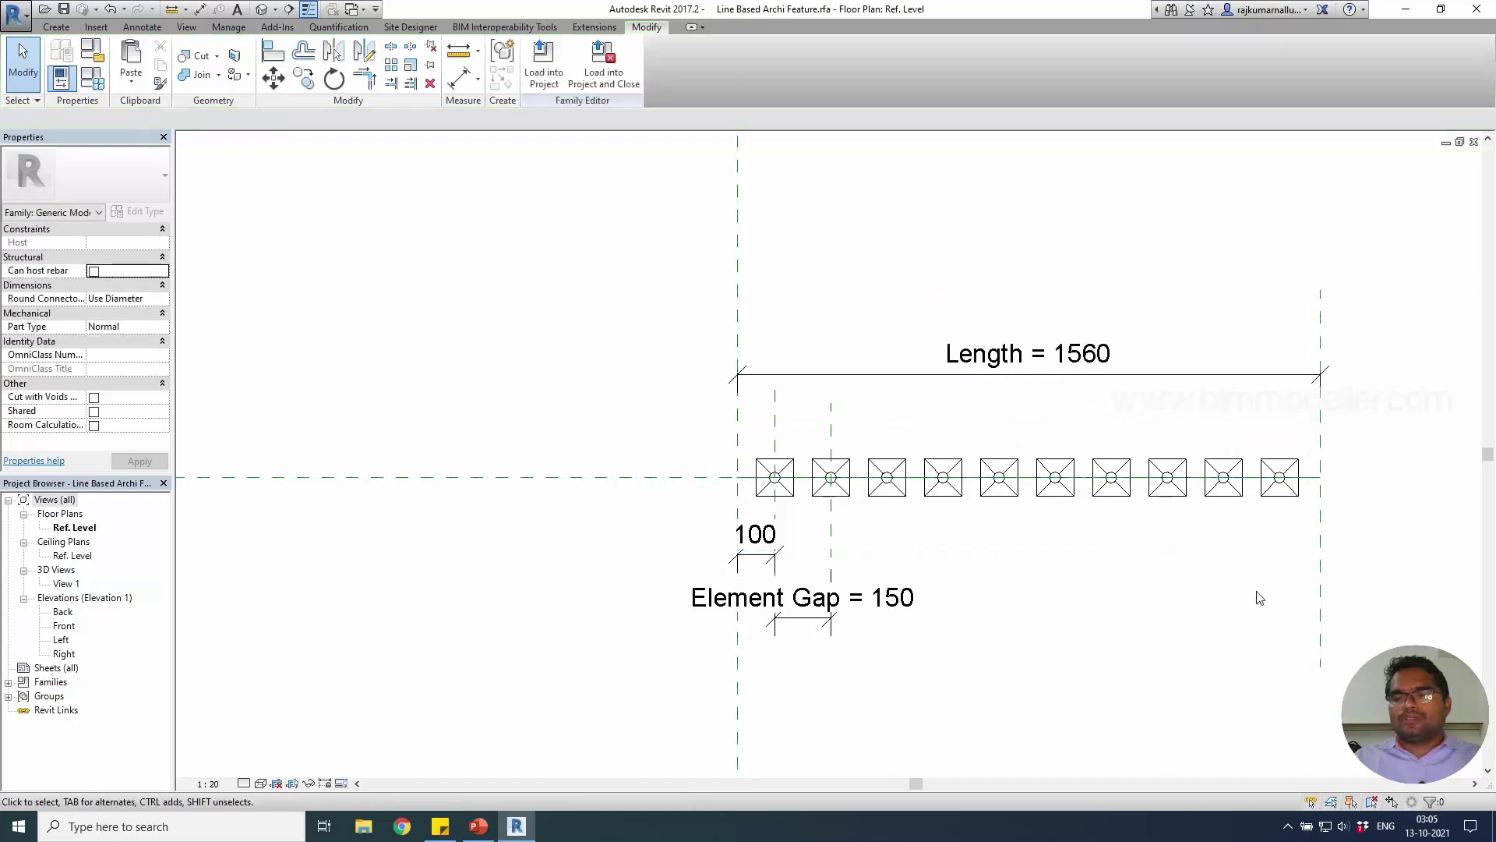
{"action": "left_click", "coordinate": [1309, 479]}
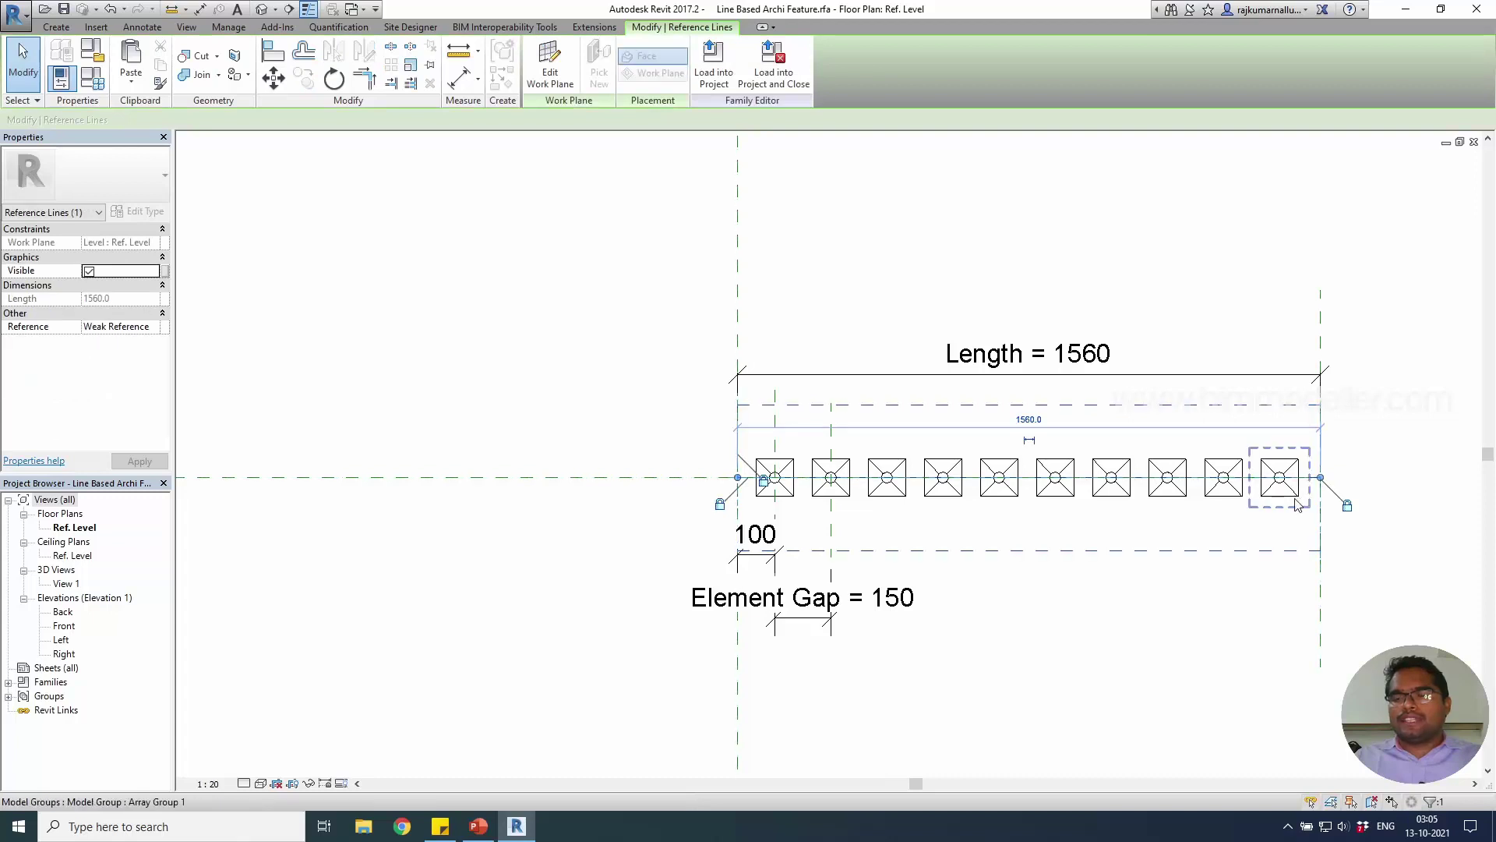
{"action": "left_click", "coordinate": [1190, 590]}
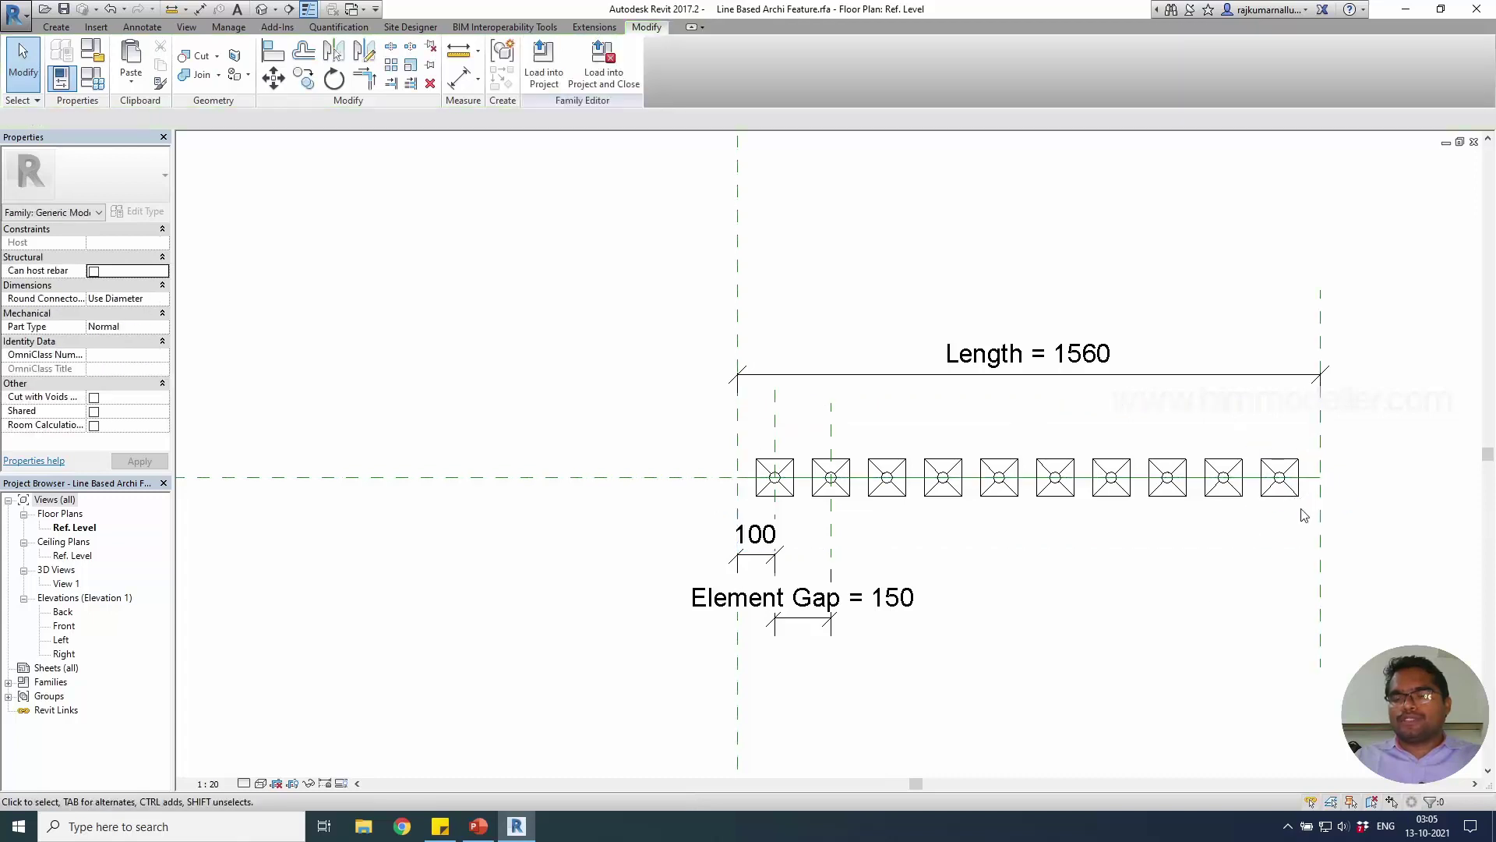
{"action": "scroll", "coordinate": [1099, 552], "scroll_direction": "down", "scroll_amount": 1}
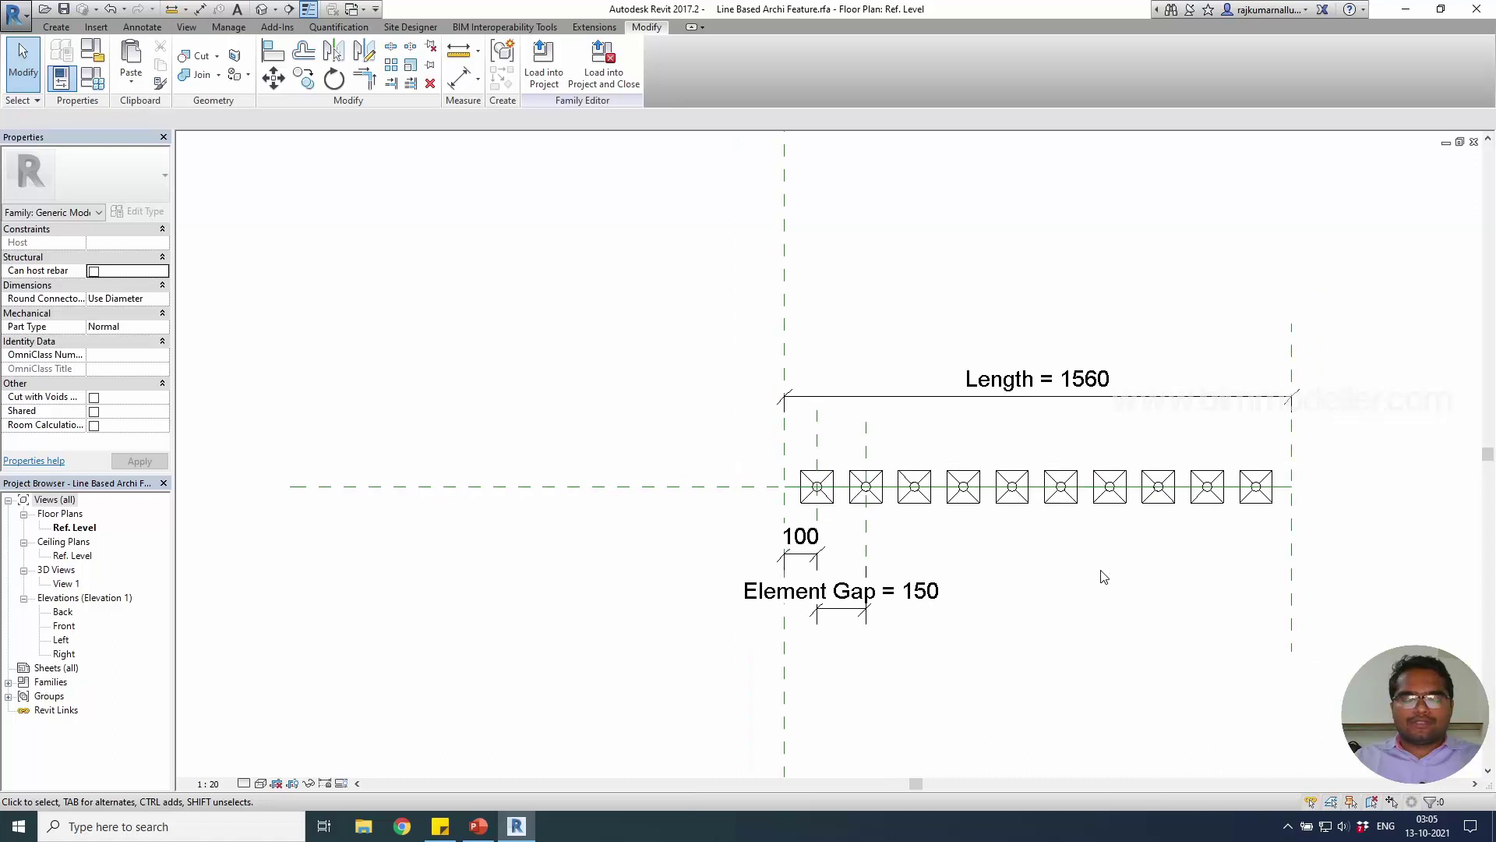
{"action": "left_click", "coordinate": [1102, 574]}
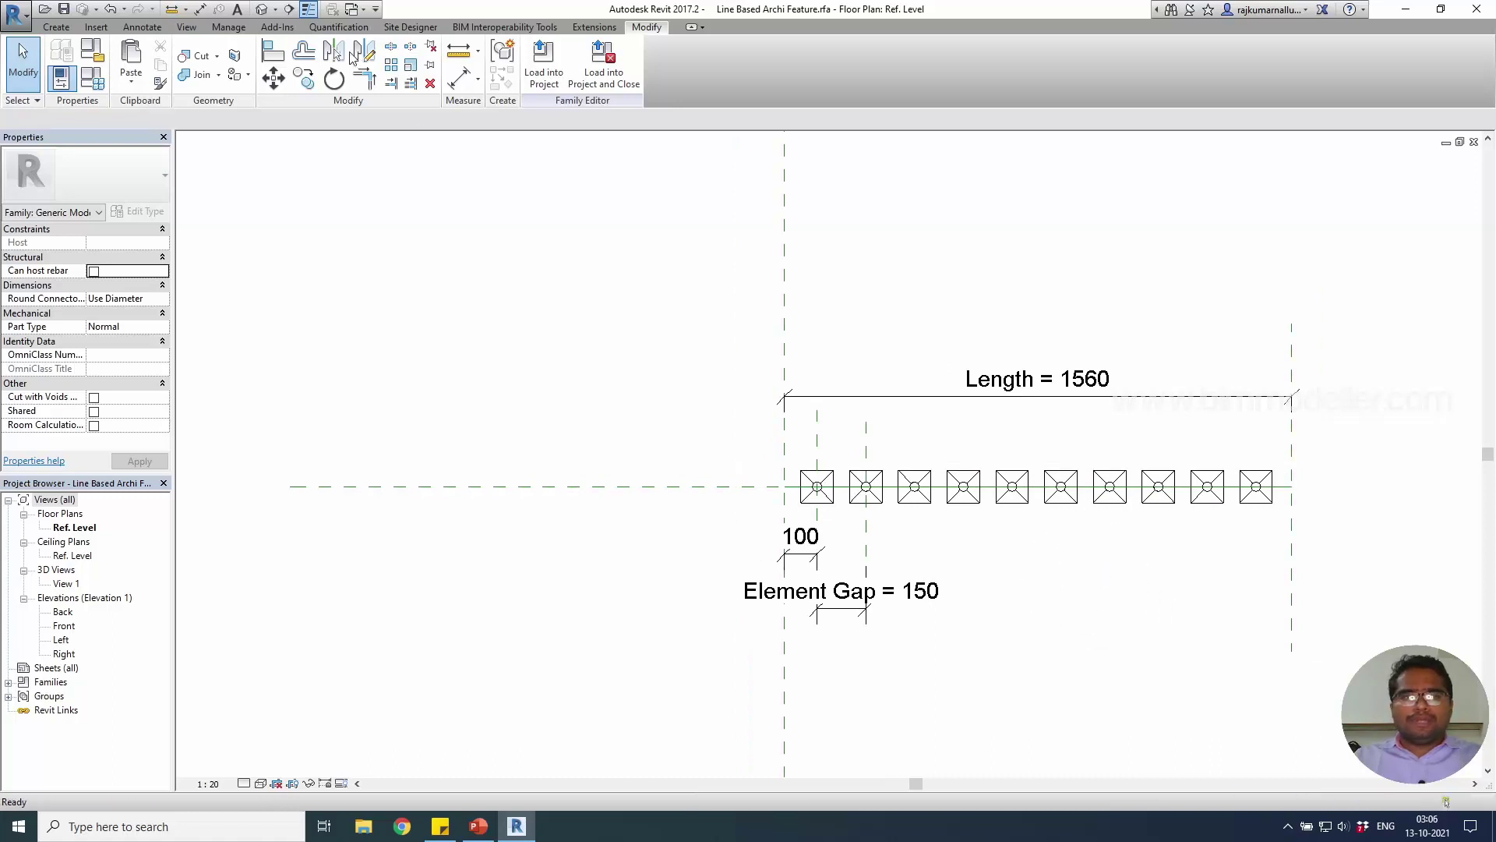
Check the ten-feature array's count in the family's default 3D view.
{"action": "left_click", "coordinate": [269, 14]}
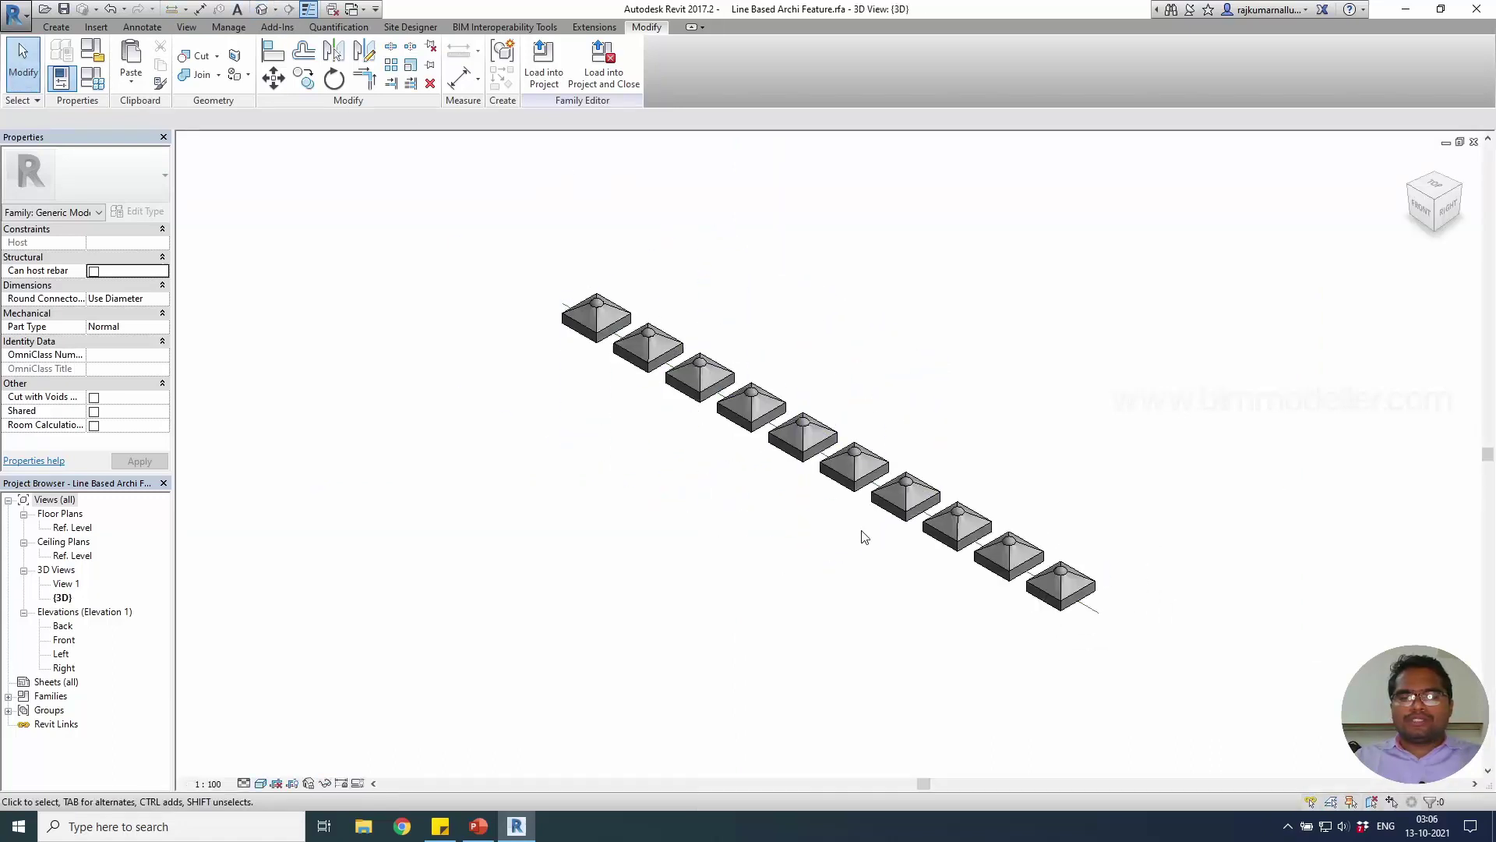
{"action": "scroll", "coordinate": [818, 489], "scroll_direction": "up", "scroll_amount": 3}
{"action": "left_click", "coordinate": [793, 406]}
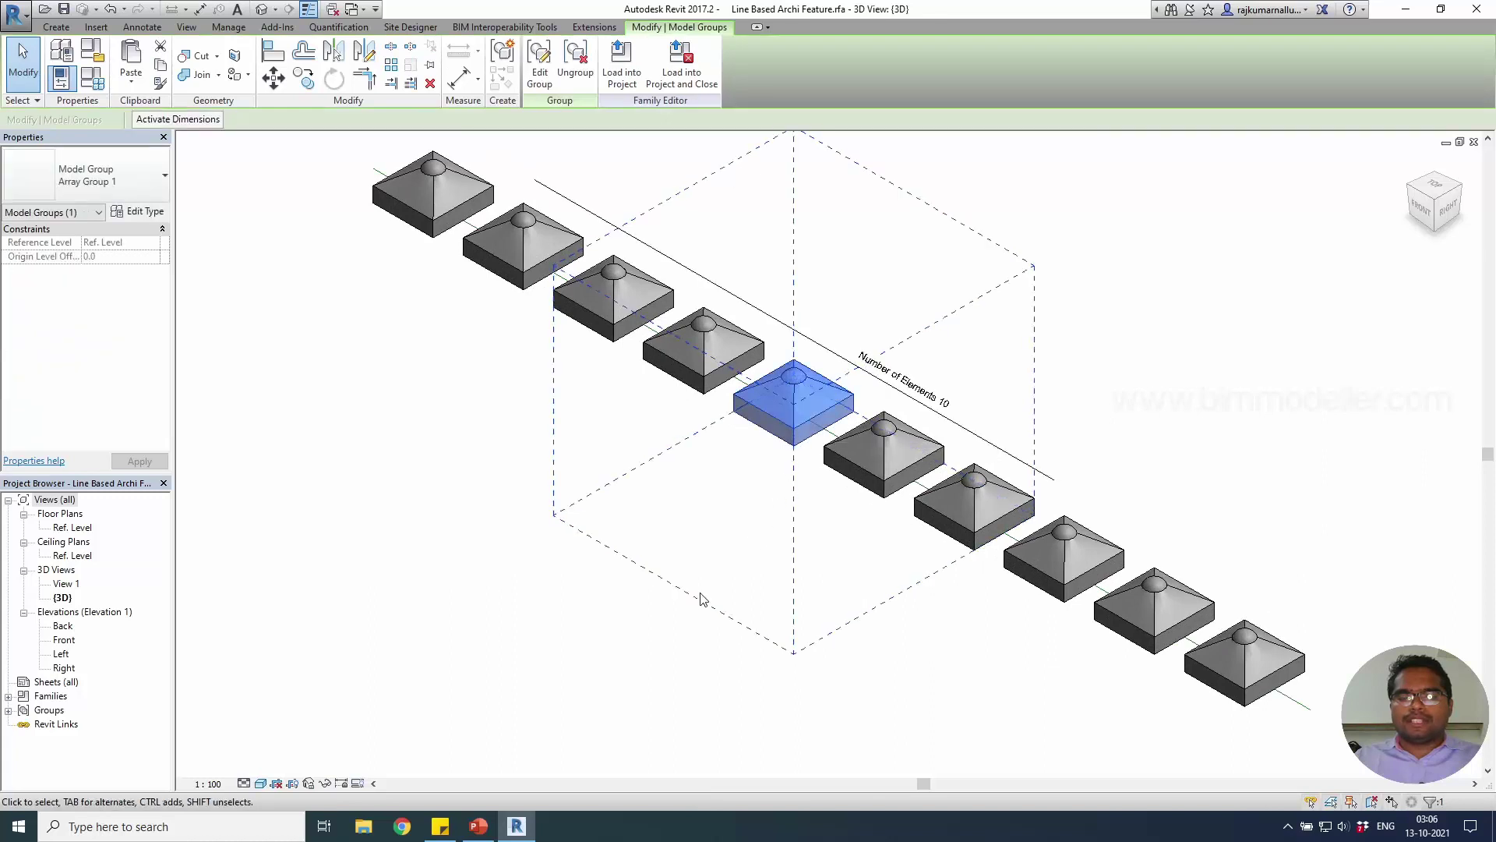
{"action": "left_click", "coordinate": [668, 630]}
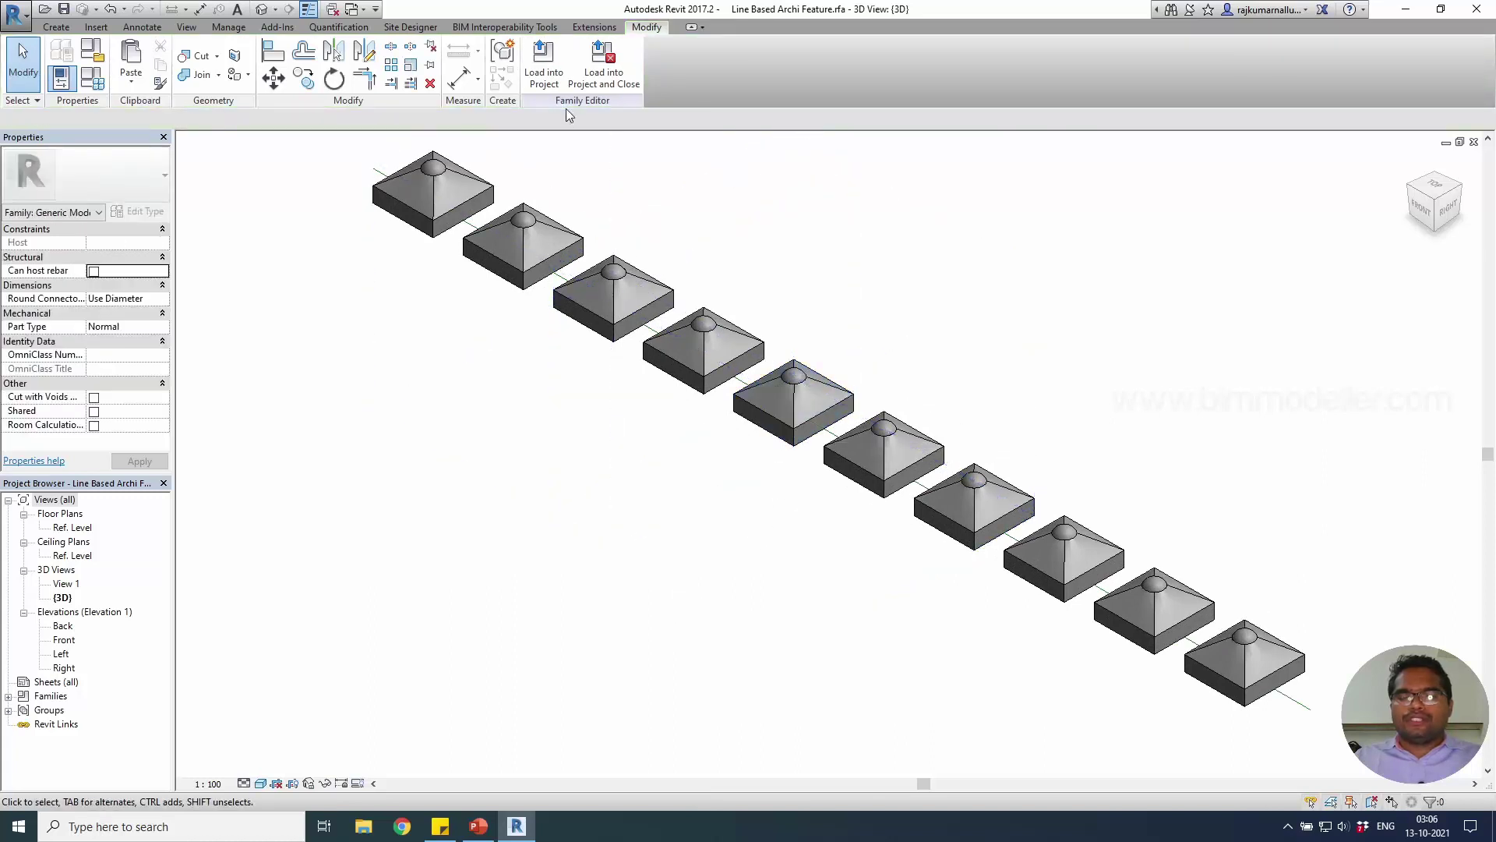
Load the family into Project.rvt, saving Line Based Archi Feature.rfa first.
{"action": "left_click", "coordinate": [603, 66]}
{"action": "left_click", "coordinate": [647, 328]}
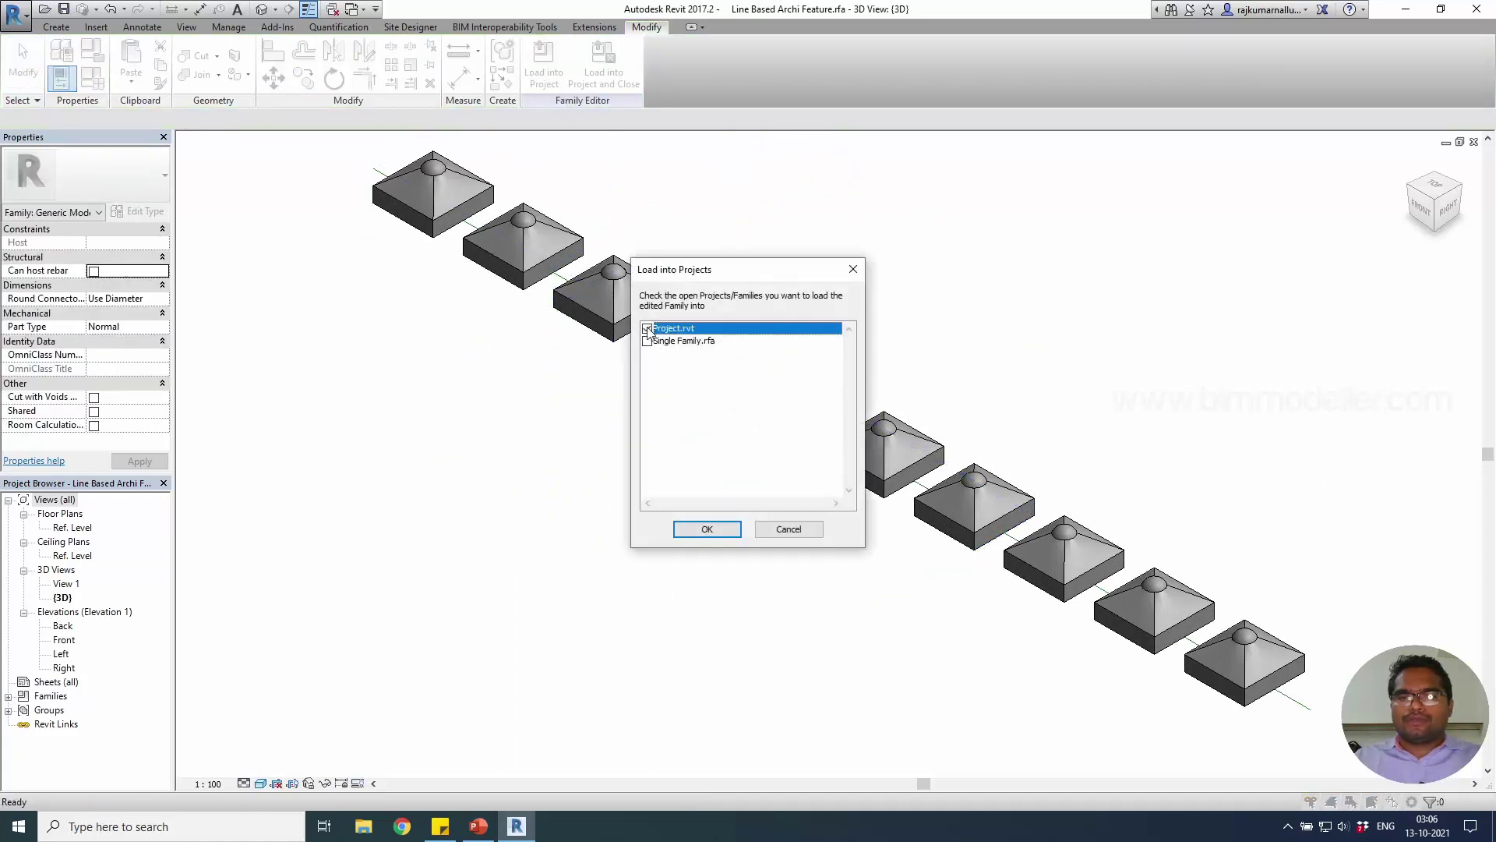
{"action": "left_click", "coordinate": [706, 528]}
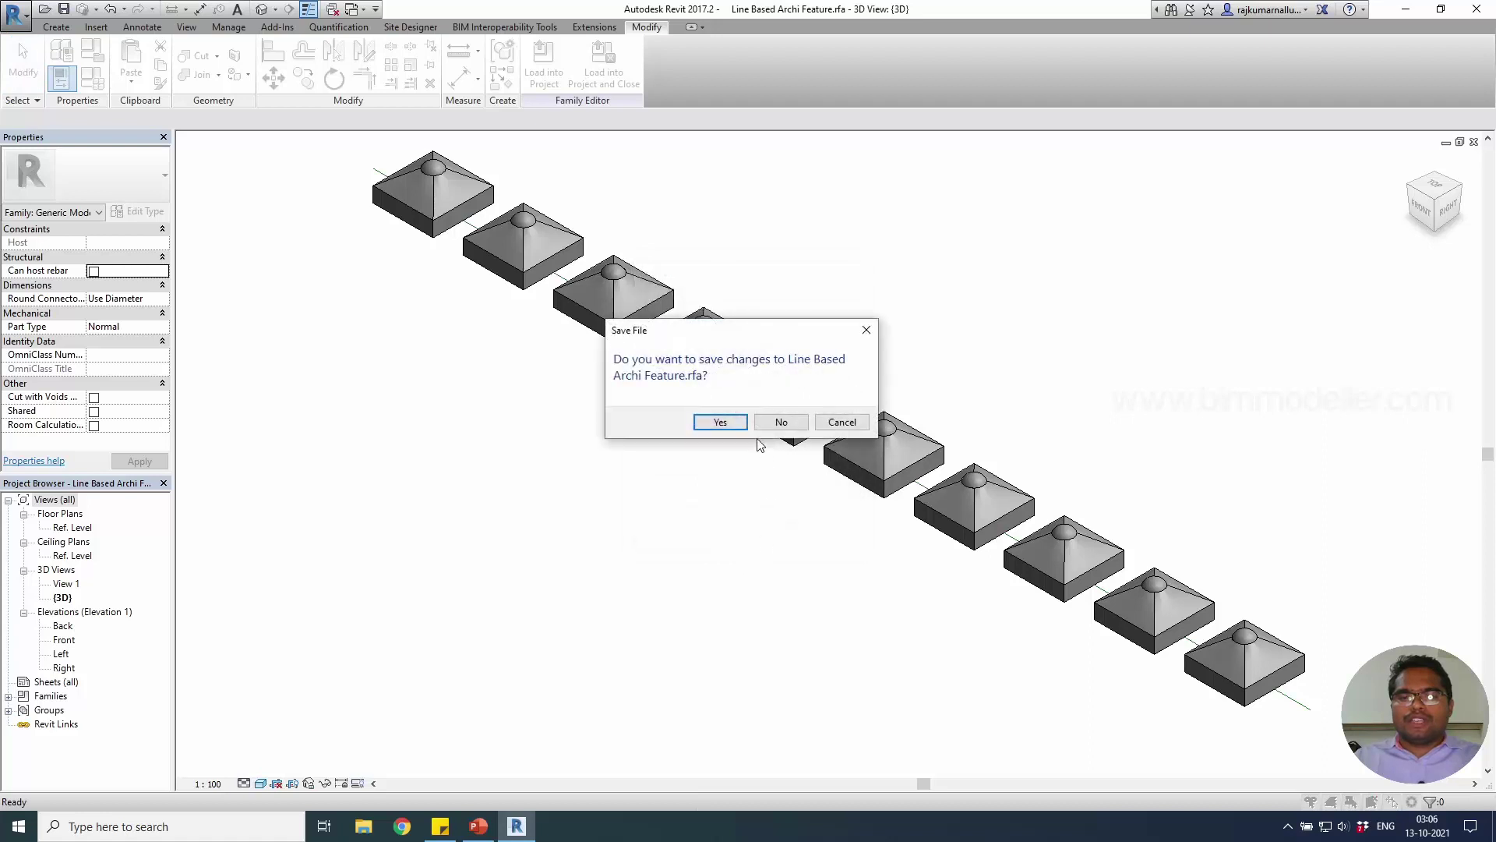
{"action": "left_click", "coordinate": [720, 422]}
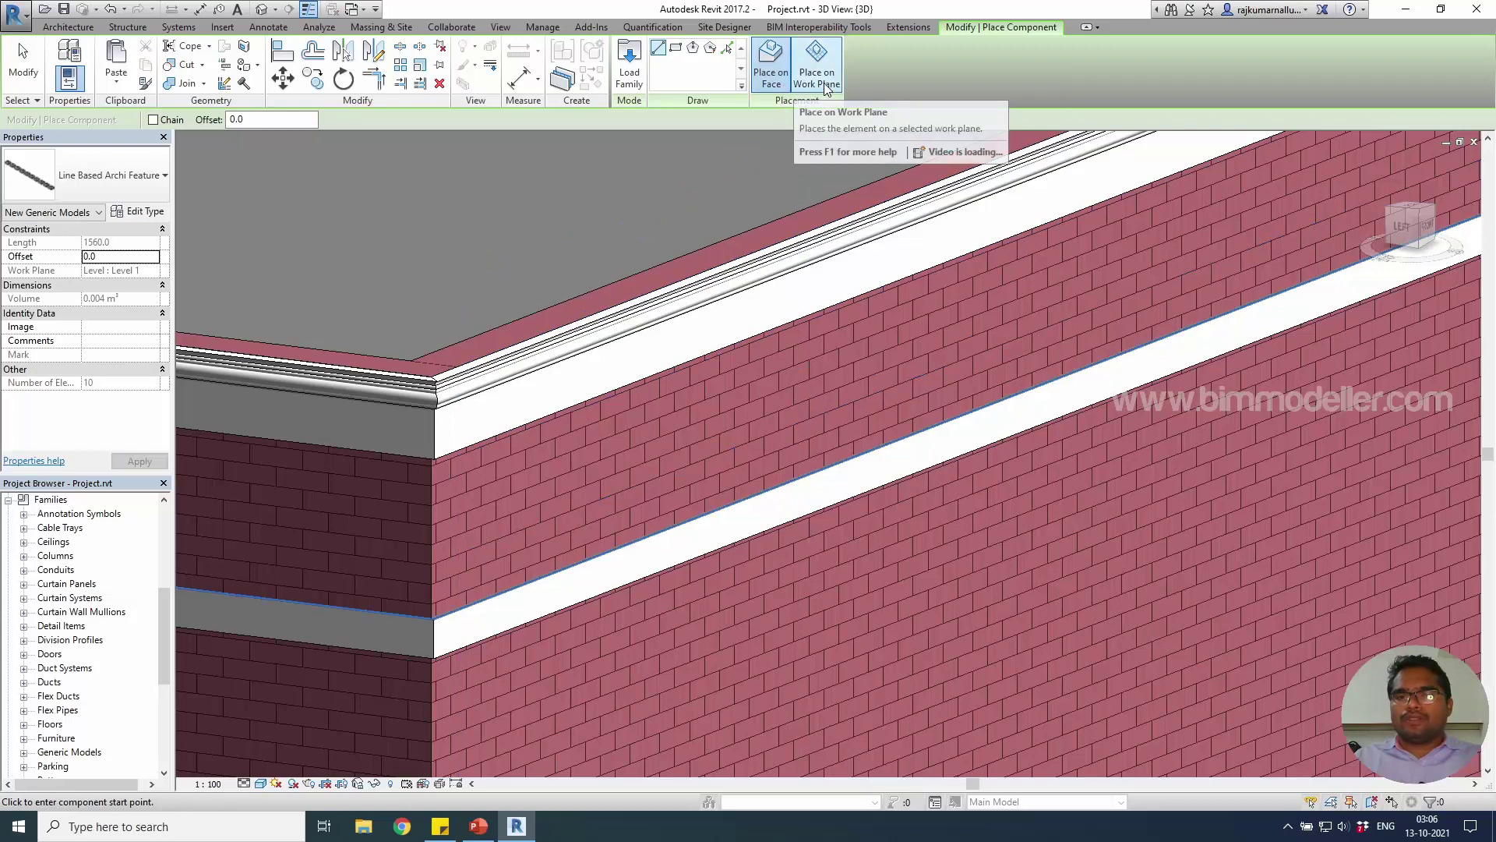
Place a diagonal feature row on the brick wall face from the wall corner.
{"action": "left_click", "coordinate": [772, 88]}
{"action": "scroll", "coordinate": [669, 442], "scroll_direction": "up", "scroll_amount": 2}
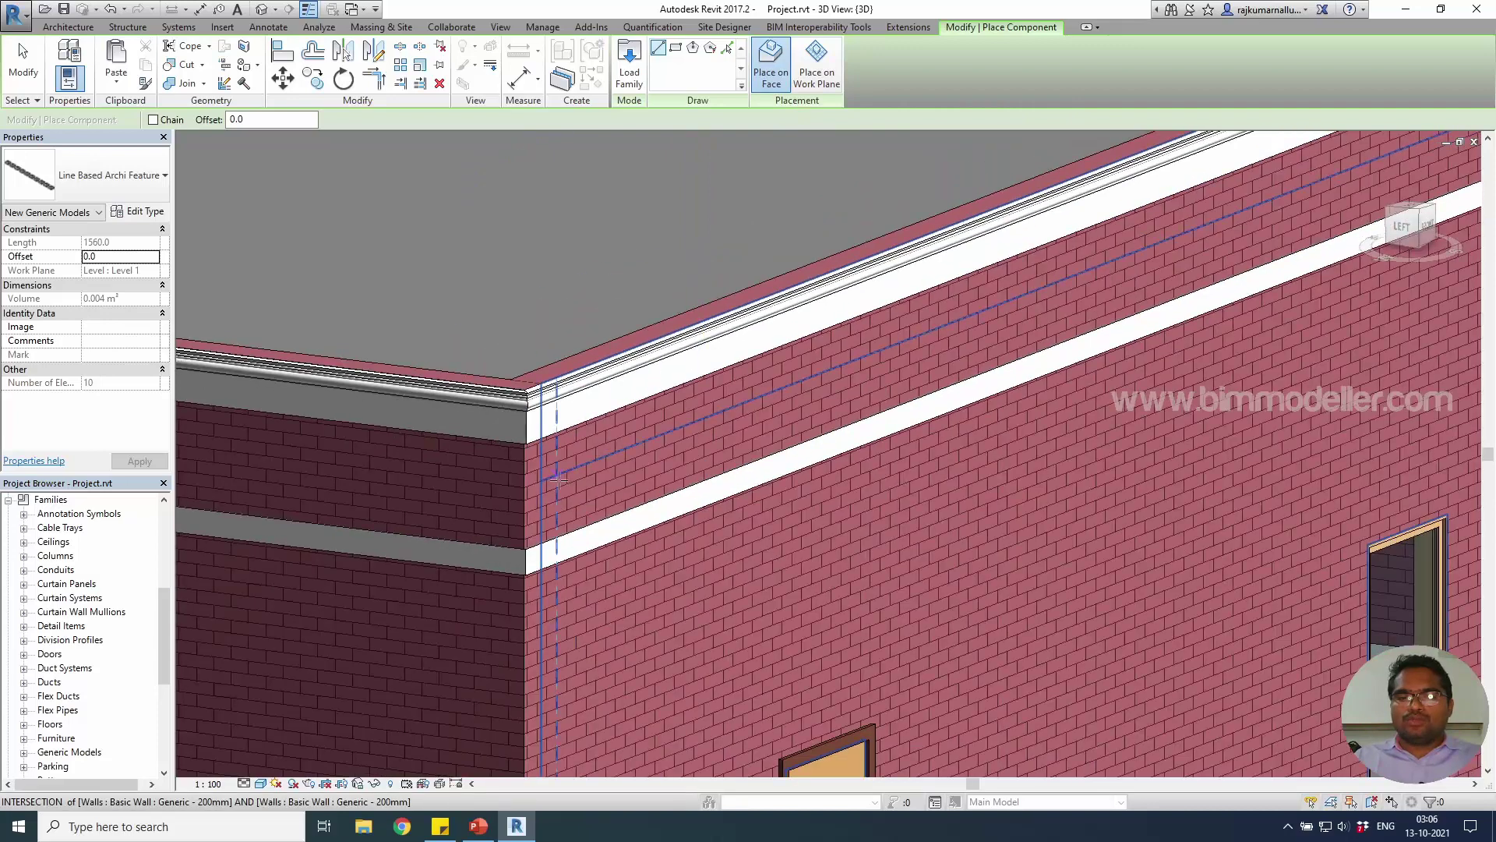
{"action": "left_click", "coordinate": [558, 479]}
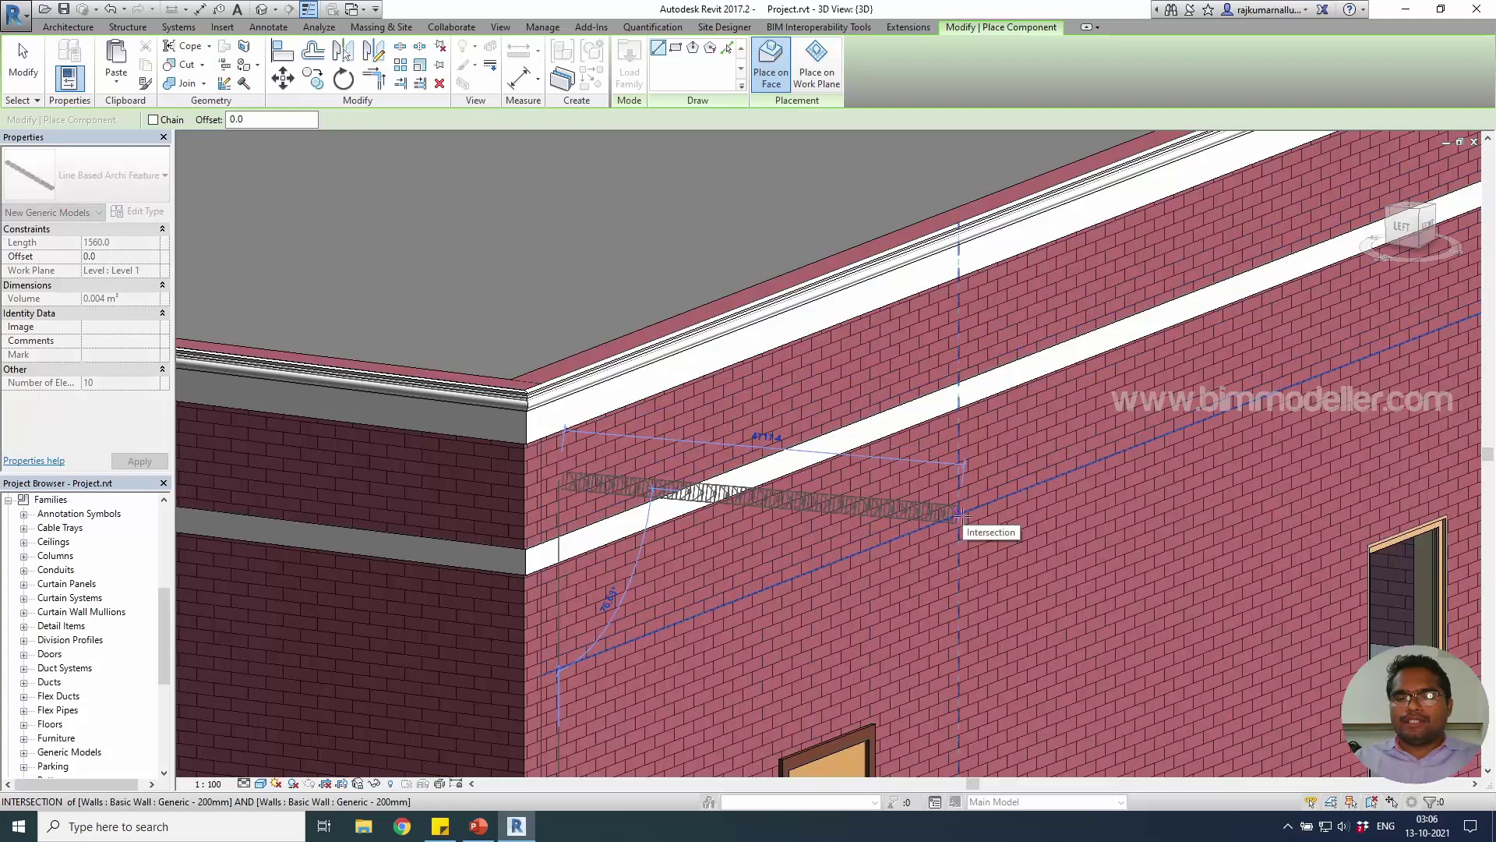
{"action": "left_click", "coordinate": [961, 515]}
{"action": "key", "text": "Escape"}
{"action": "key", "text": "Escape"}
{"action": "middle_click_drag", "start_coordinate": [935, 564], "coordinate": [771, 538], "text": "shift"}
{"action": "left_click", "coordinate": [789, 524]}
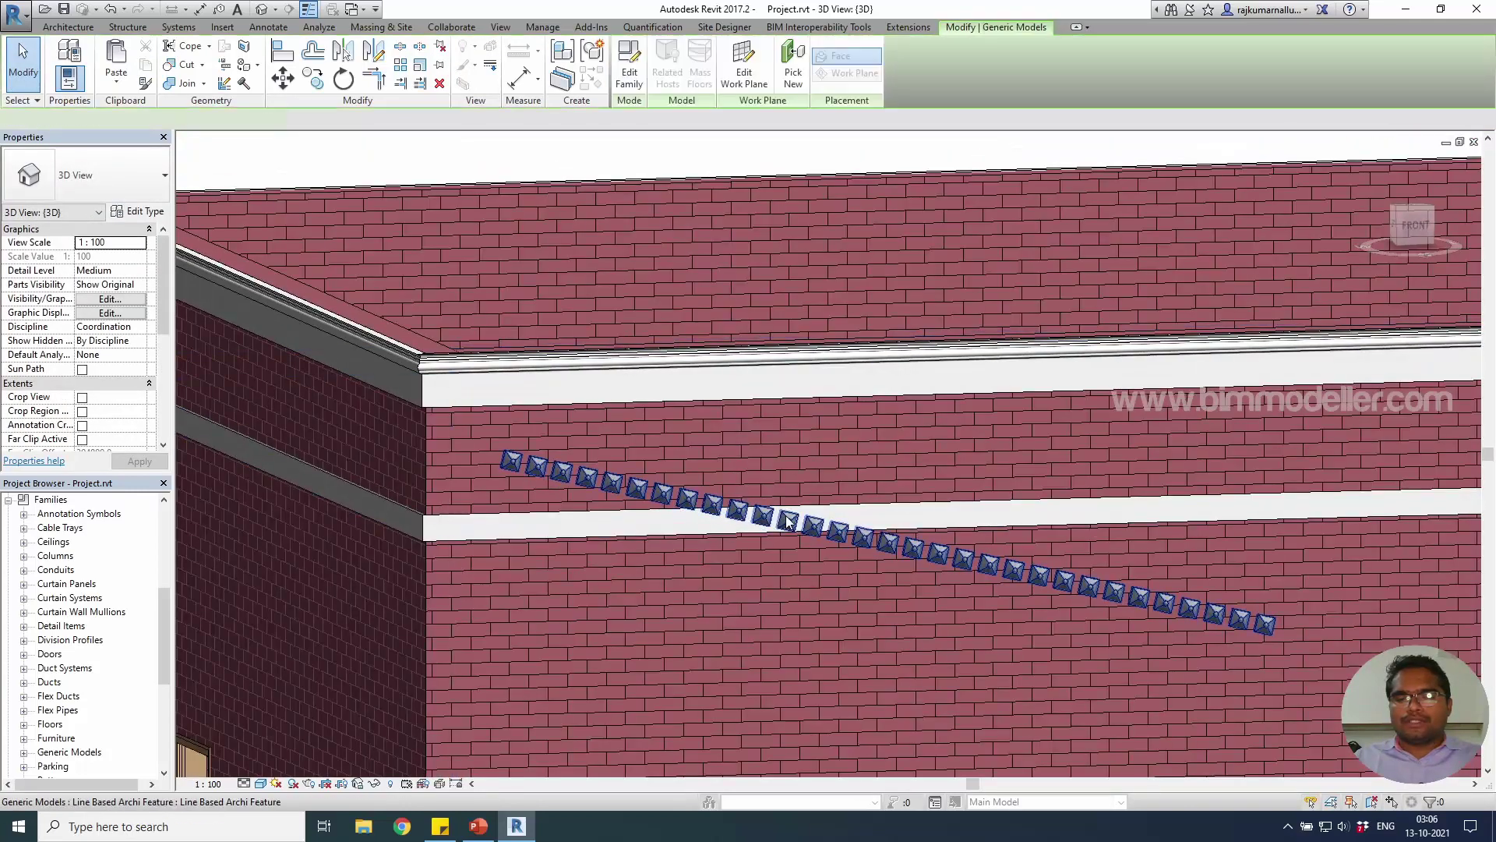
Use Create Similar to add a horizontal row and a row along the white band.
{"action": "key", "text": "c"}
{"action": "key", "text": "s"}
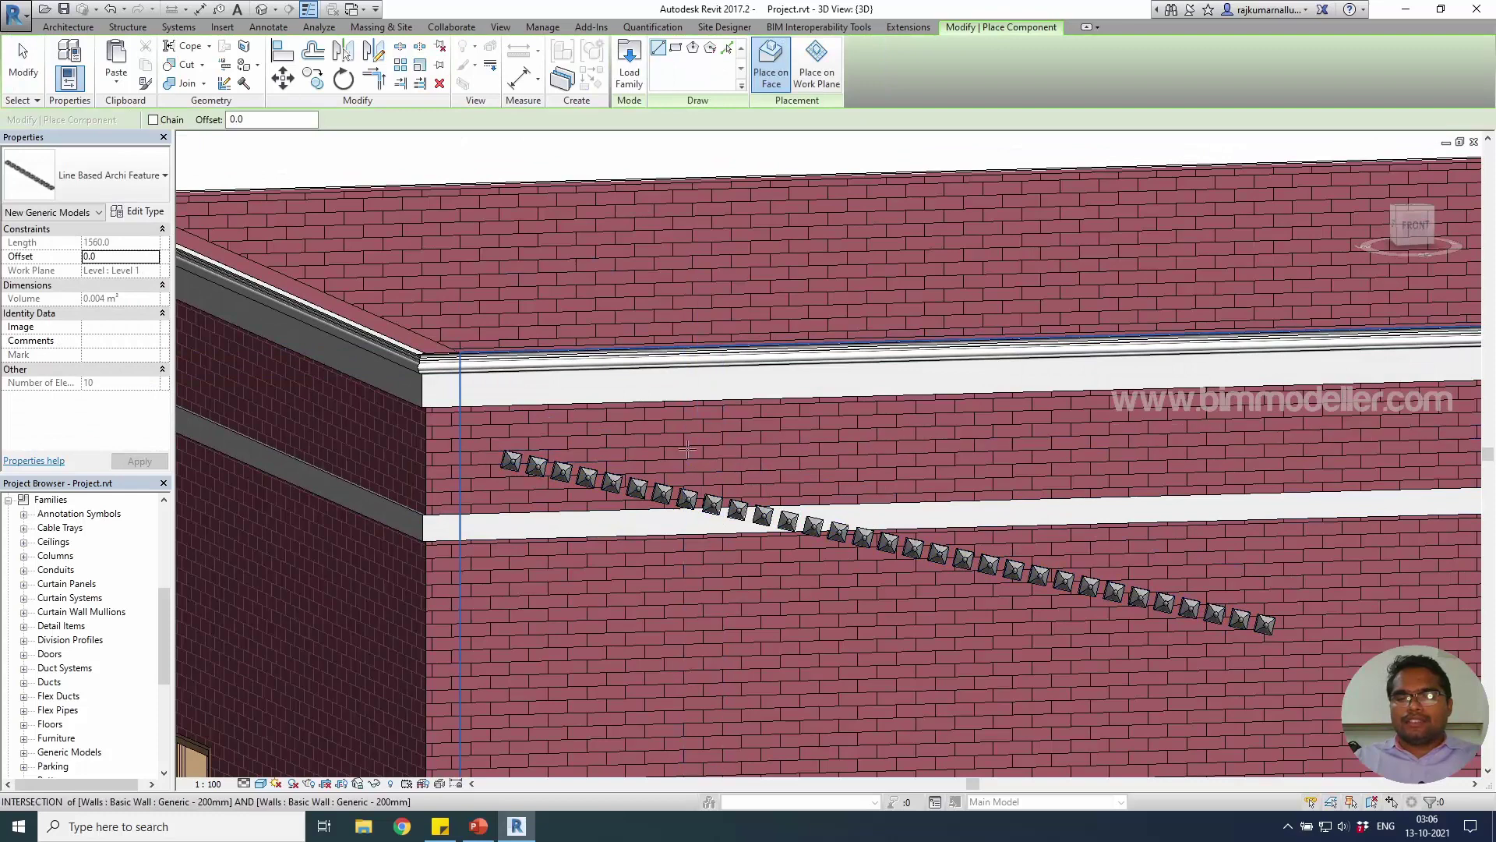
{"action": "left_click", "coordinate": [687, 450]}
{"action": "left_click", "coordinate": [1142, 439]}
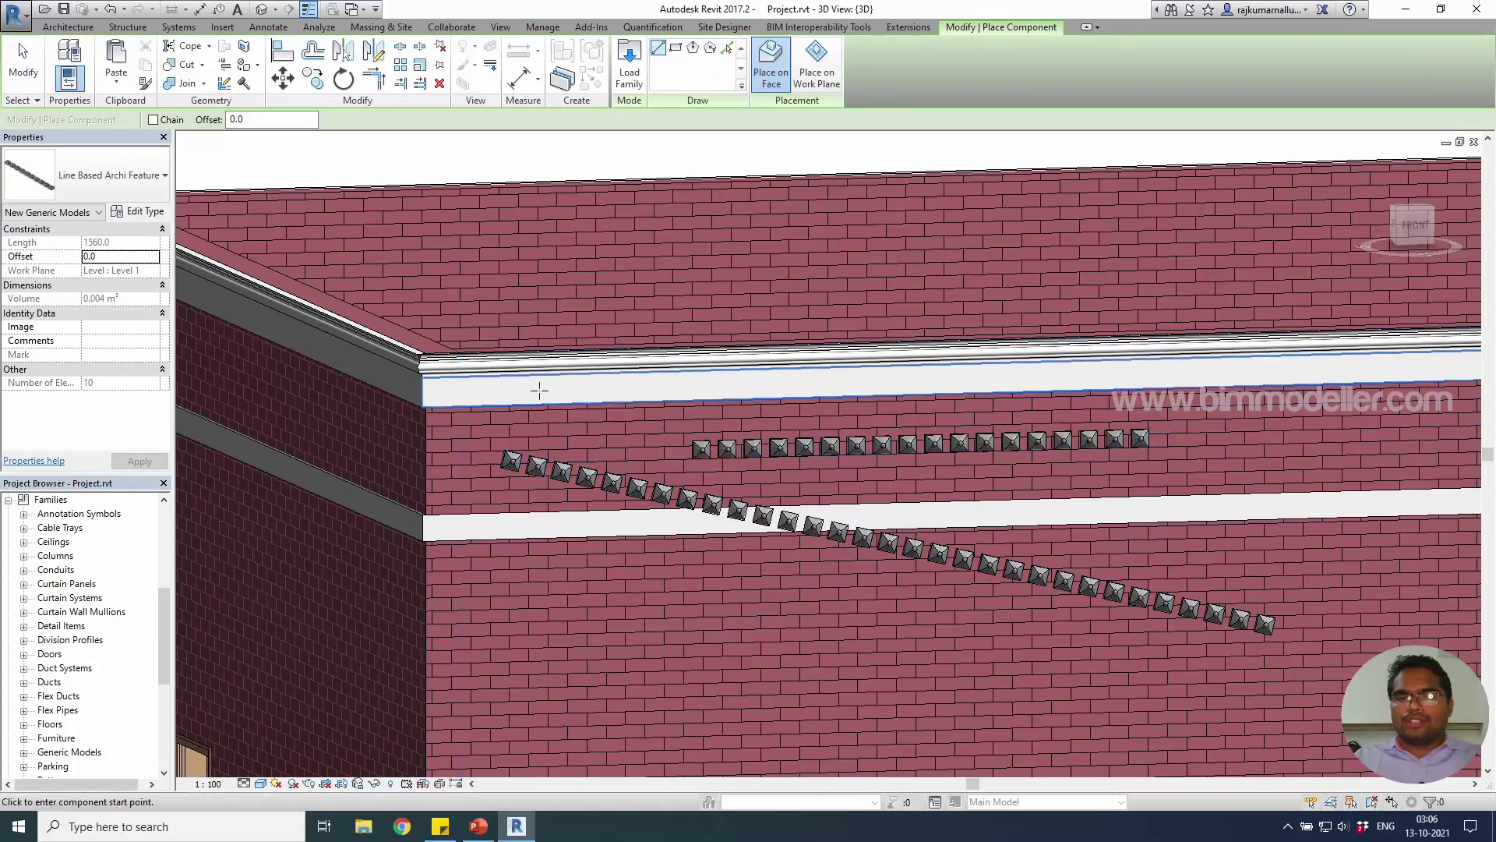
{"action": "left_click", "coordinate": [472, 389]}
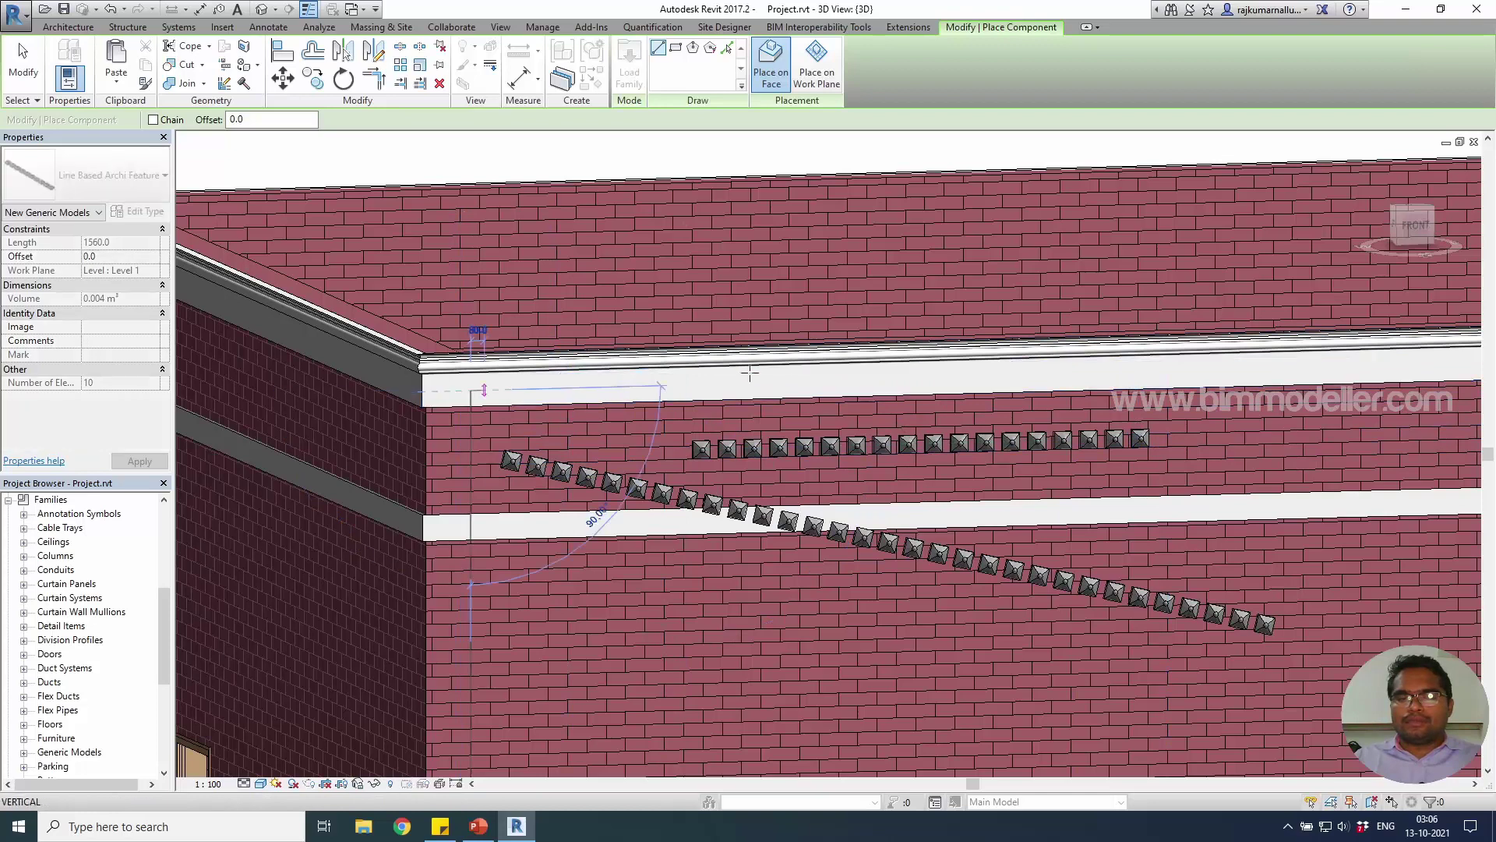
{"action": "left_click", "coordinate": [939, 377]}
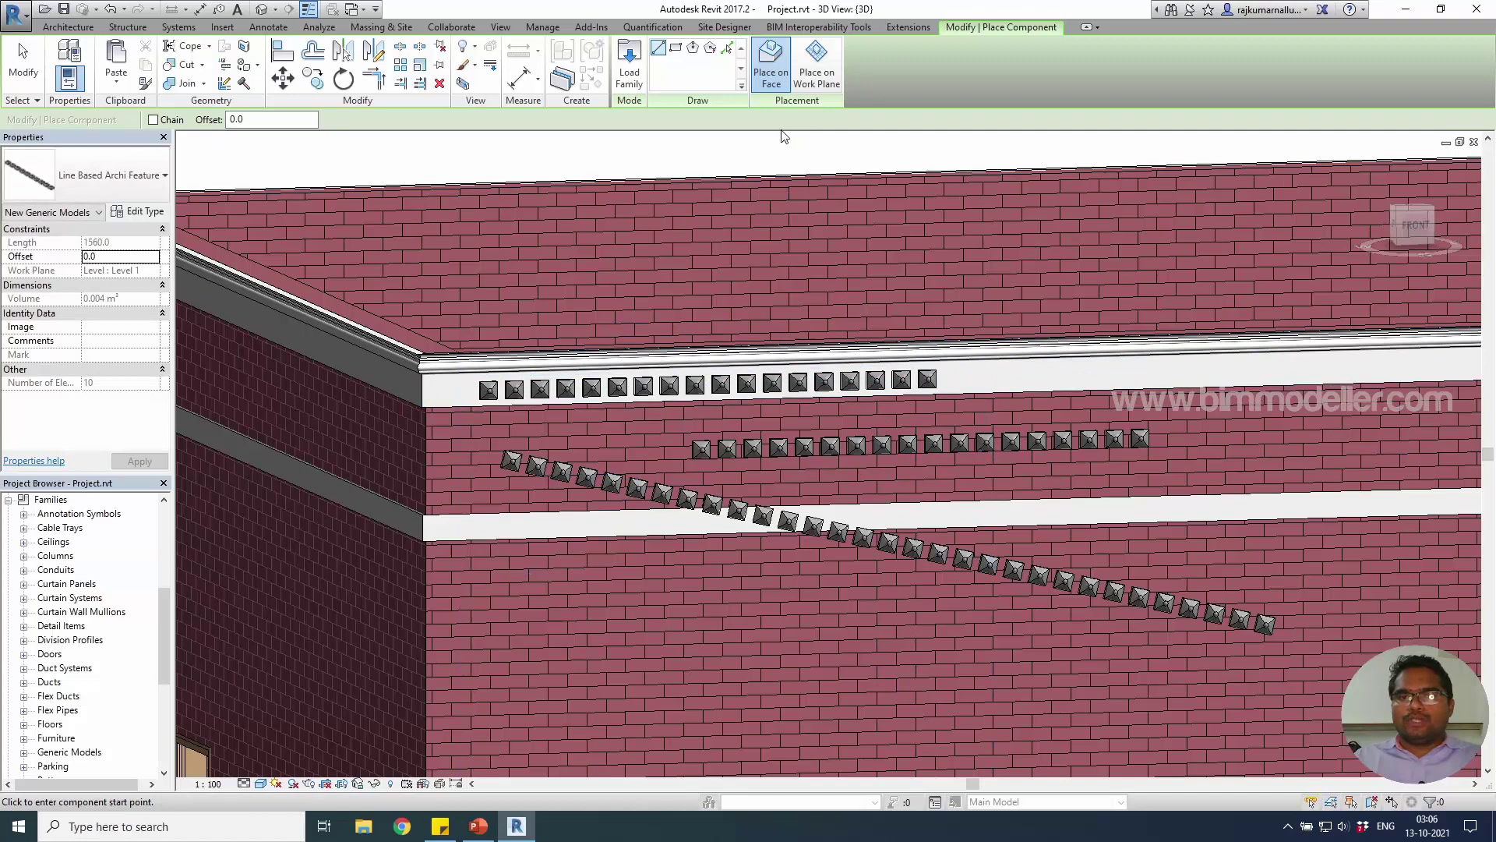
Place a feature row along the cornice's lower edge using Pick Lines.
{"action": "left_click", "coordinate": [728, 51]}
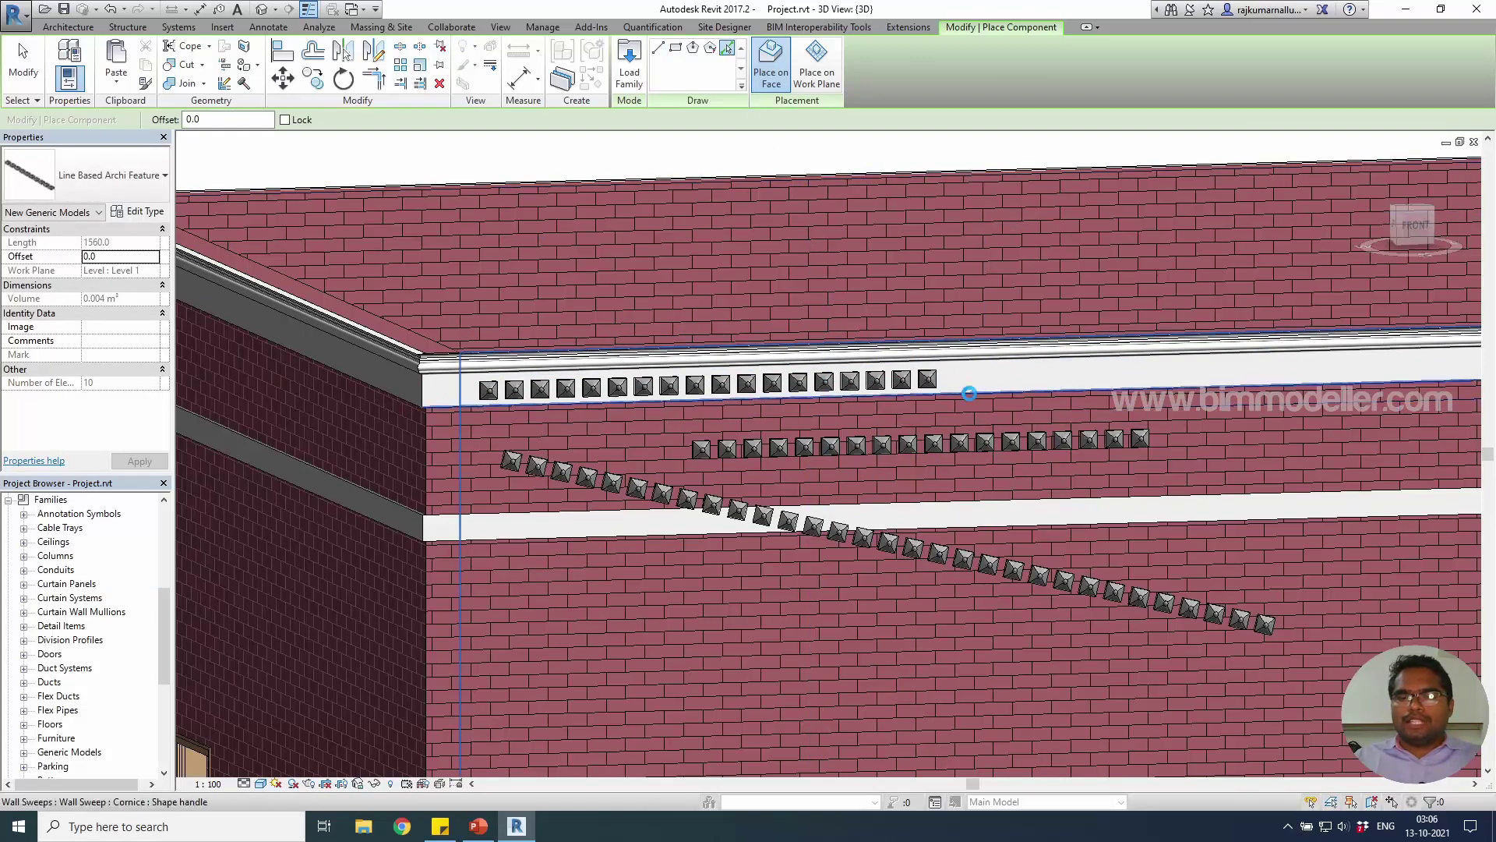
{"action": "left_click", "coordinate": [969, 395]}
{"action": "key", "text": "Escape"}
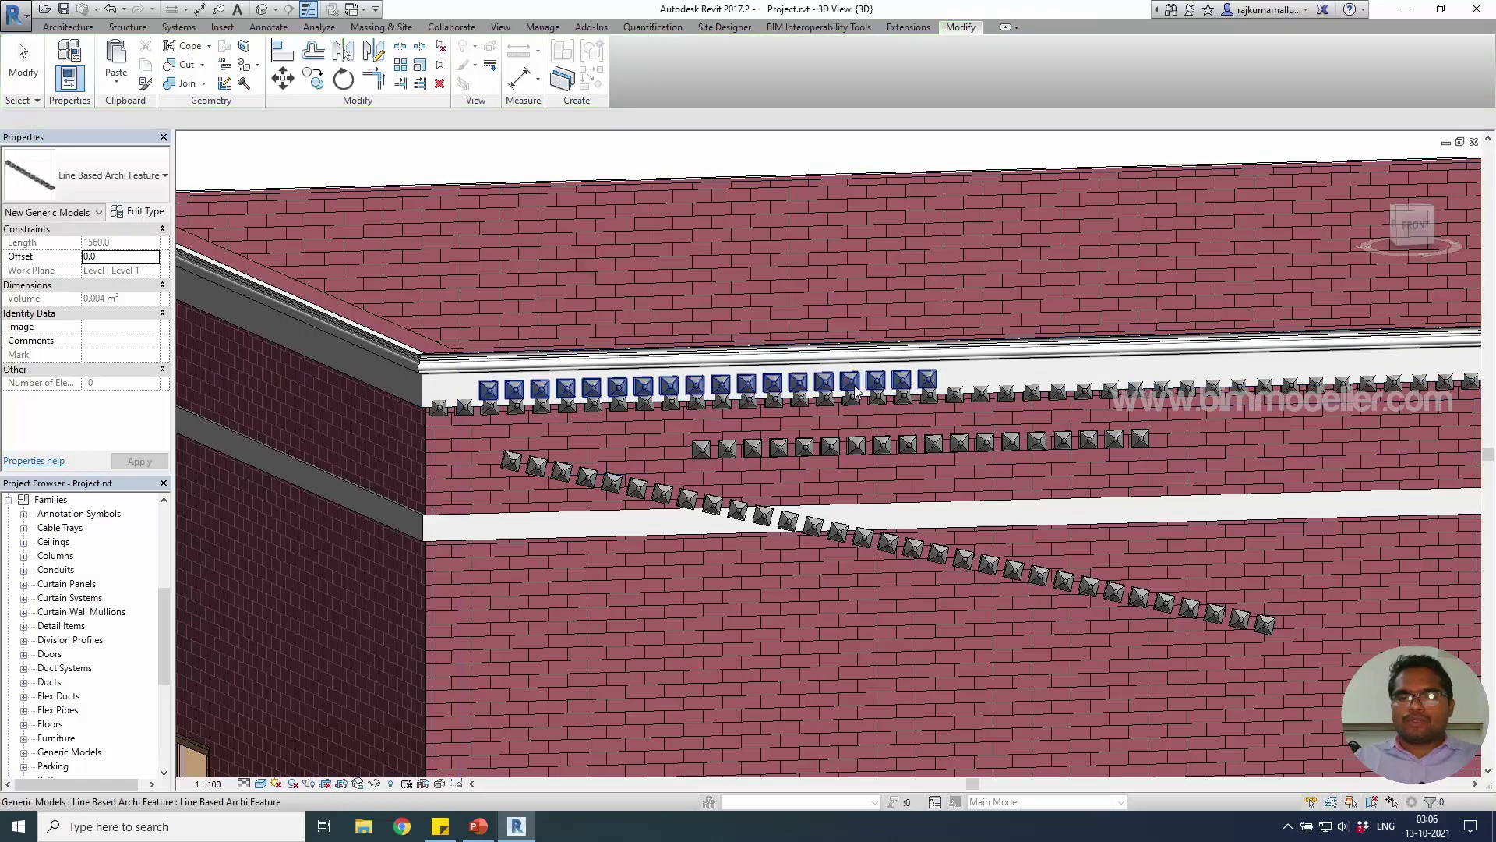
{"action": "key", "text": "Escape"}
{"action": "left_click", "coordinate": [843, 404]}
{"action": "key", "text": "Escape"}
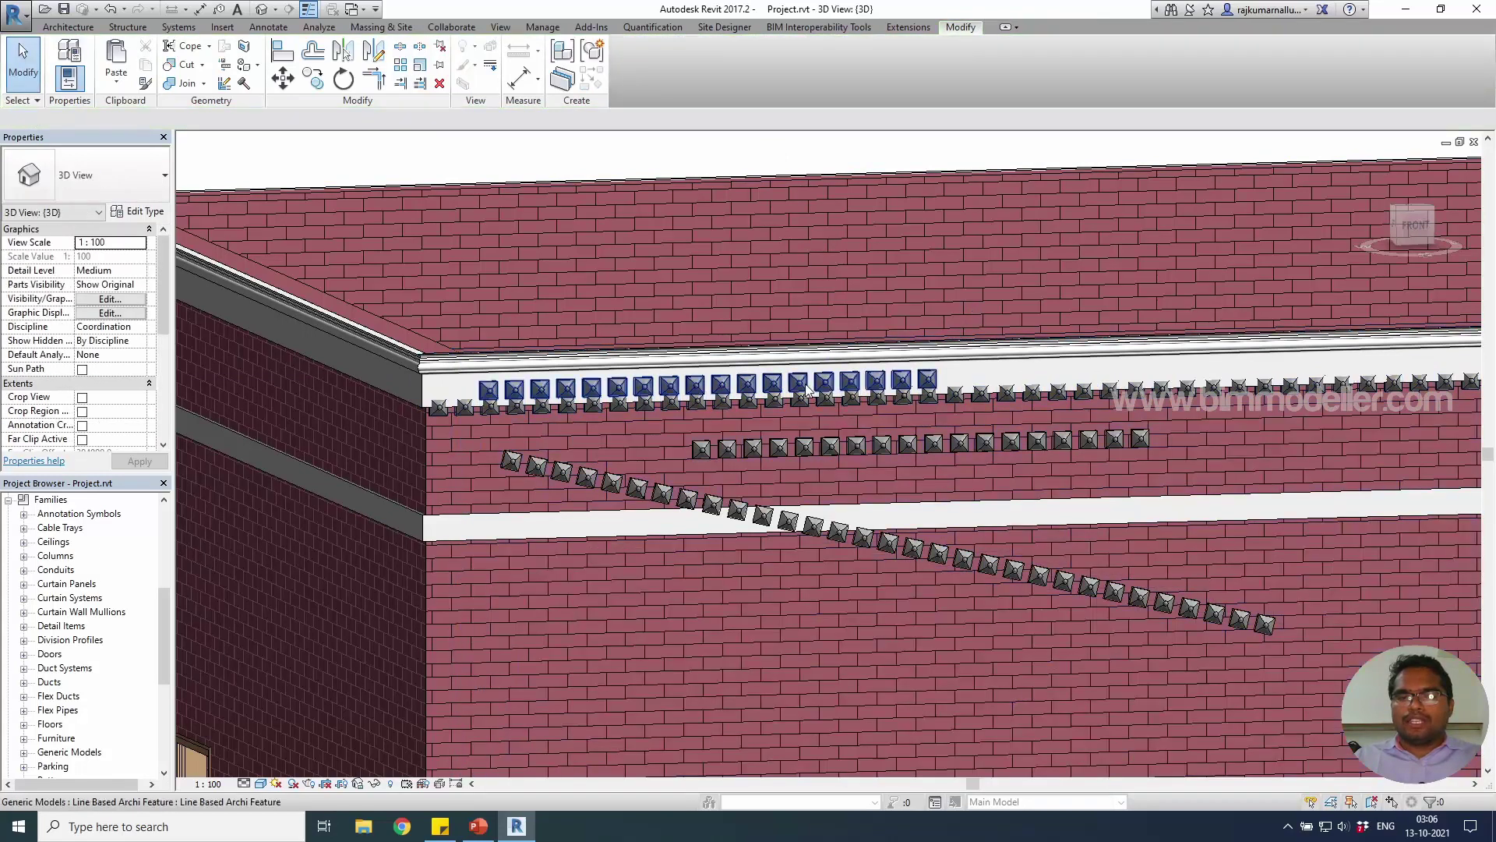
Delete the cornice-edge row and the diagonal row, then select the middle row.
{"action": "left_click", "coordinate": [832, 389]}
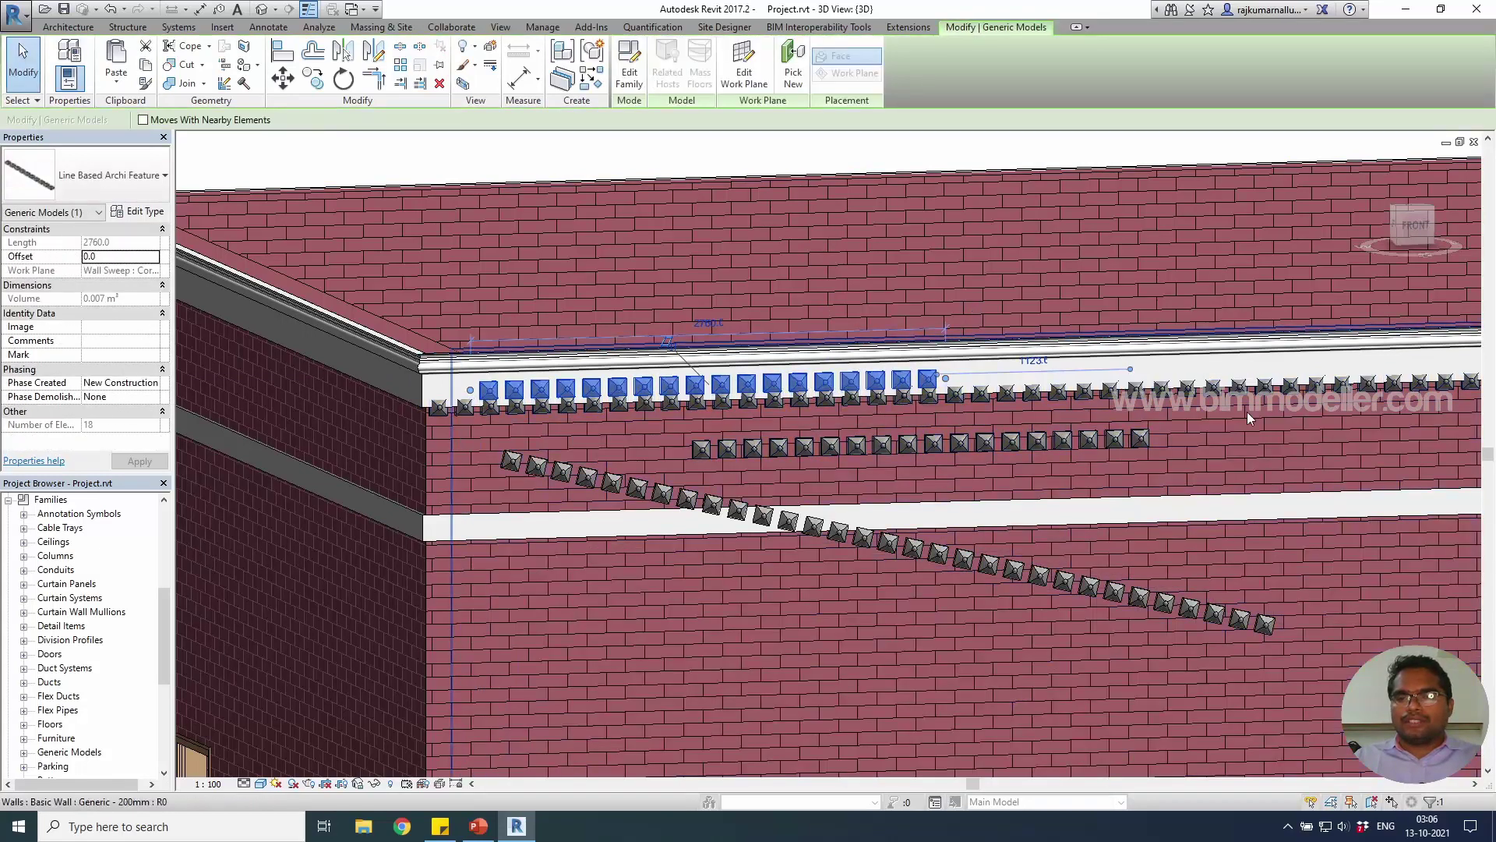
{"action": "left_click", "coordinate": [1153, 392]}
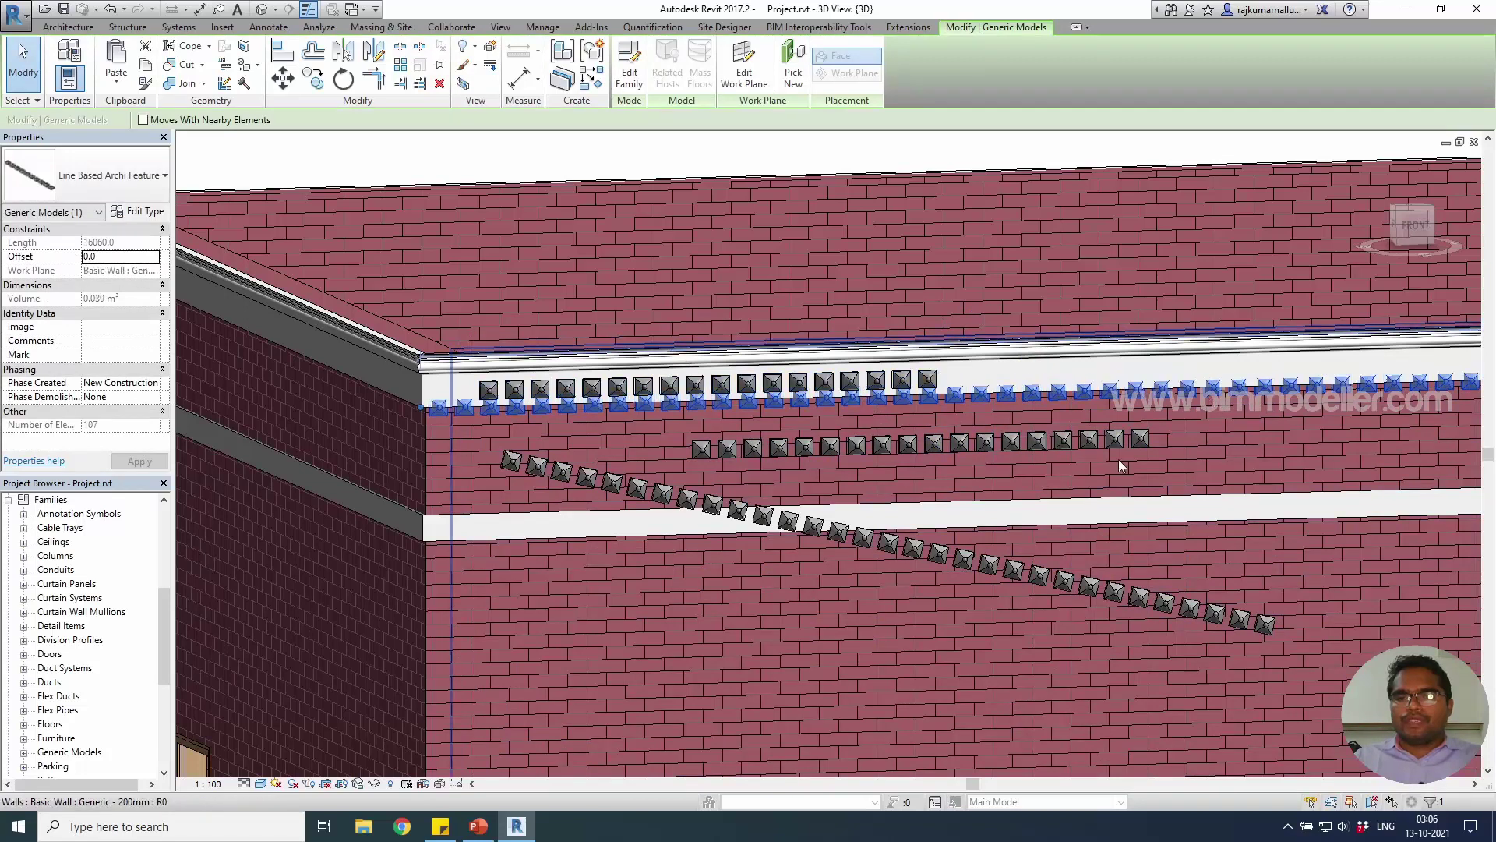
{"action": "key", "text": "Delete"}
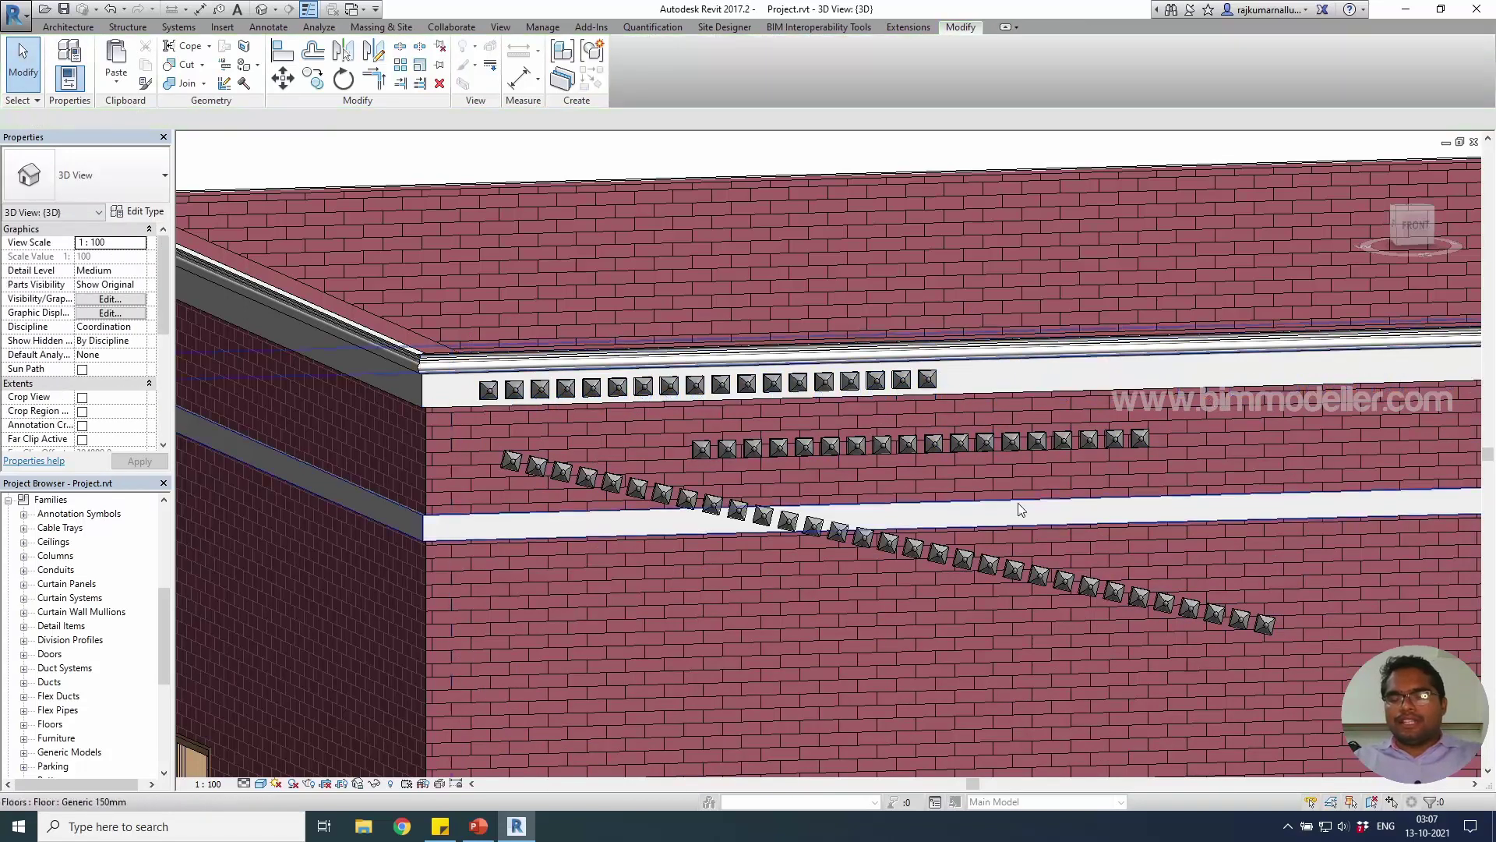
{"action": "middle_click_drag", "start_coordinate": [998, 518], "coordinate": [994, 512]}
{"action": "left_click", "coordinate": [994, 513]}
{"action": "key", "text": "Delete"}
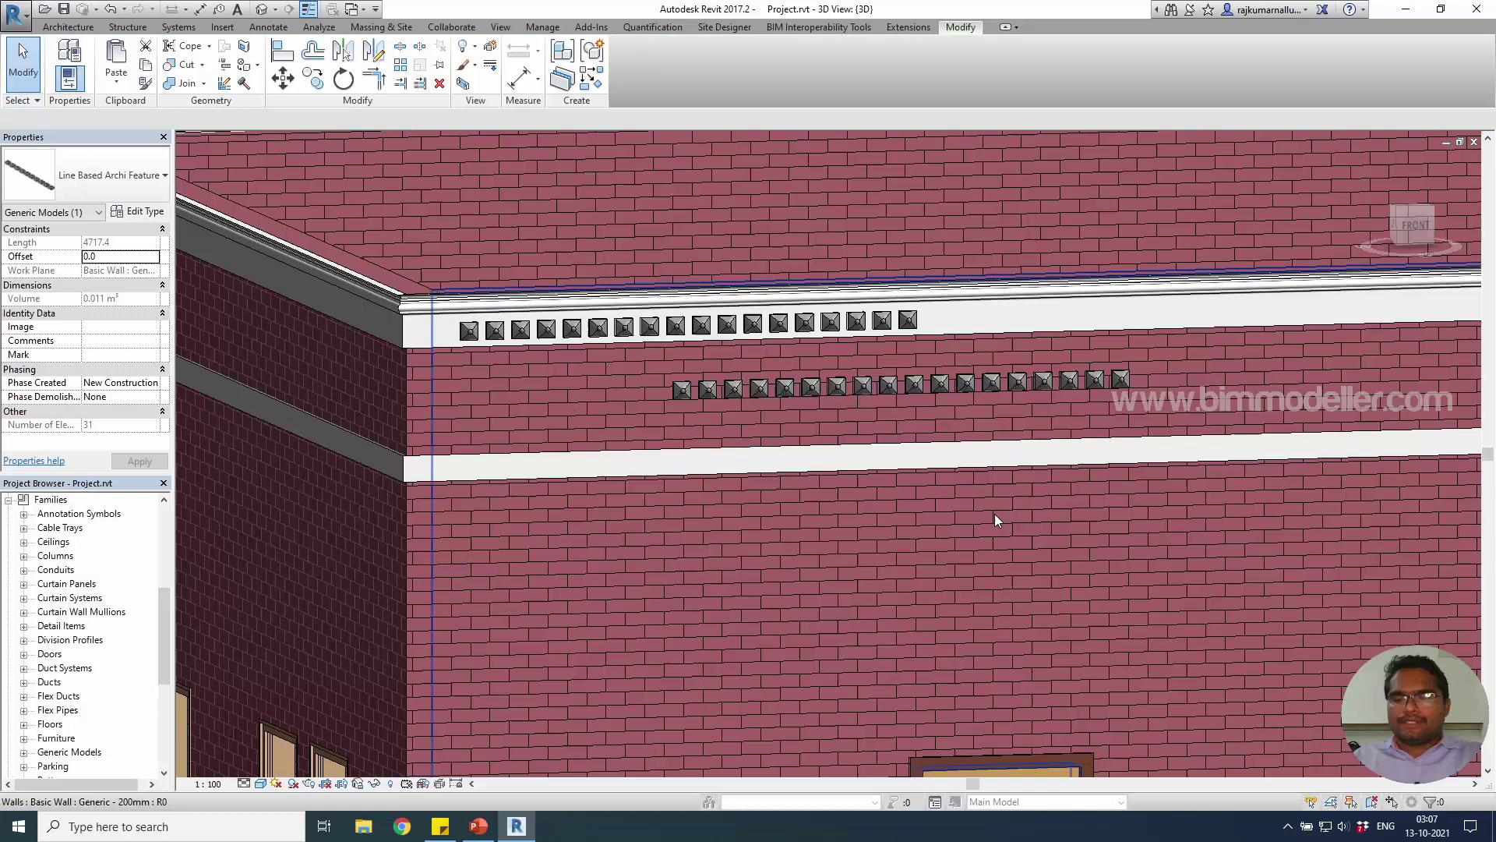
{"action": "left_click", "coordinate": [914, 366]}
{"action": "key", "text": "Escape"}
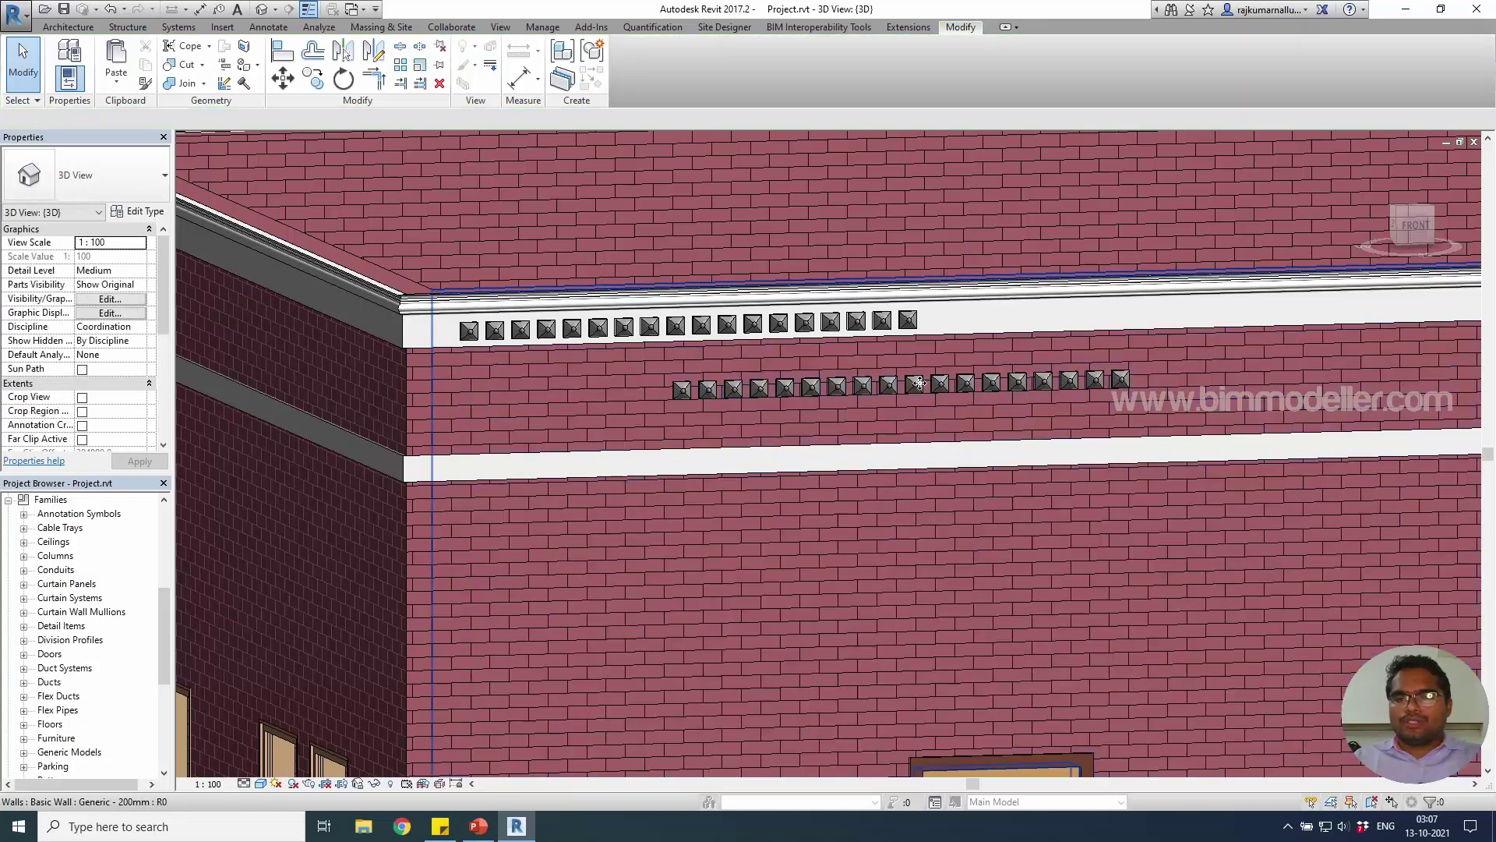
{"action": "left_click", "coordinate": [918, 387]}
Delete the middle row and set the white-band row's length to 10000.
{"action": "key", "text": "Delete"}
{"action": "left_click", "coordinate": [677, 326]}
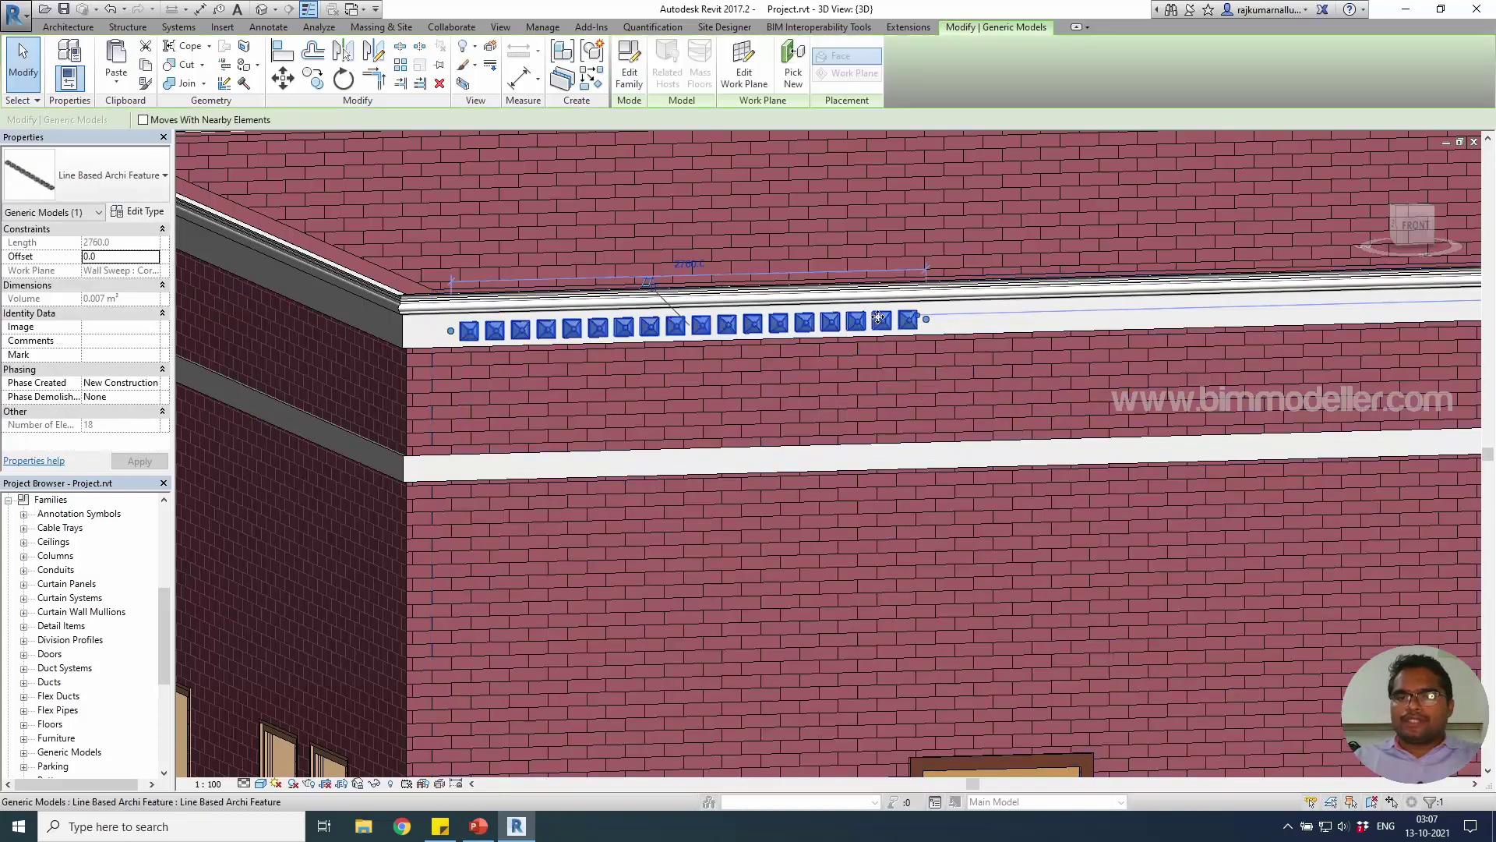
{"action": "left_click", "coordinate": [682, 265]}
{"action": "type", "text": "1"}
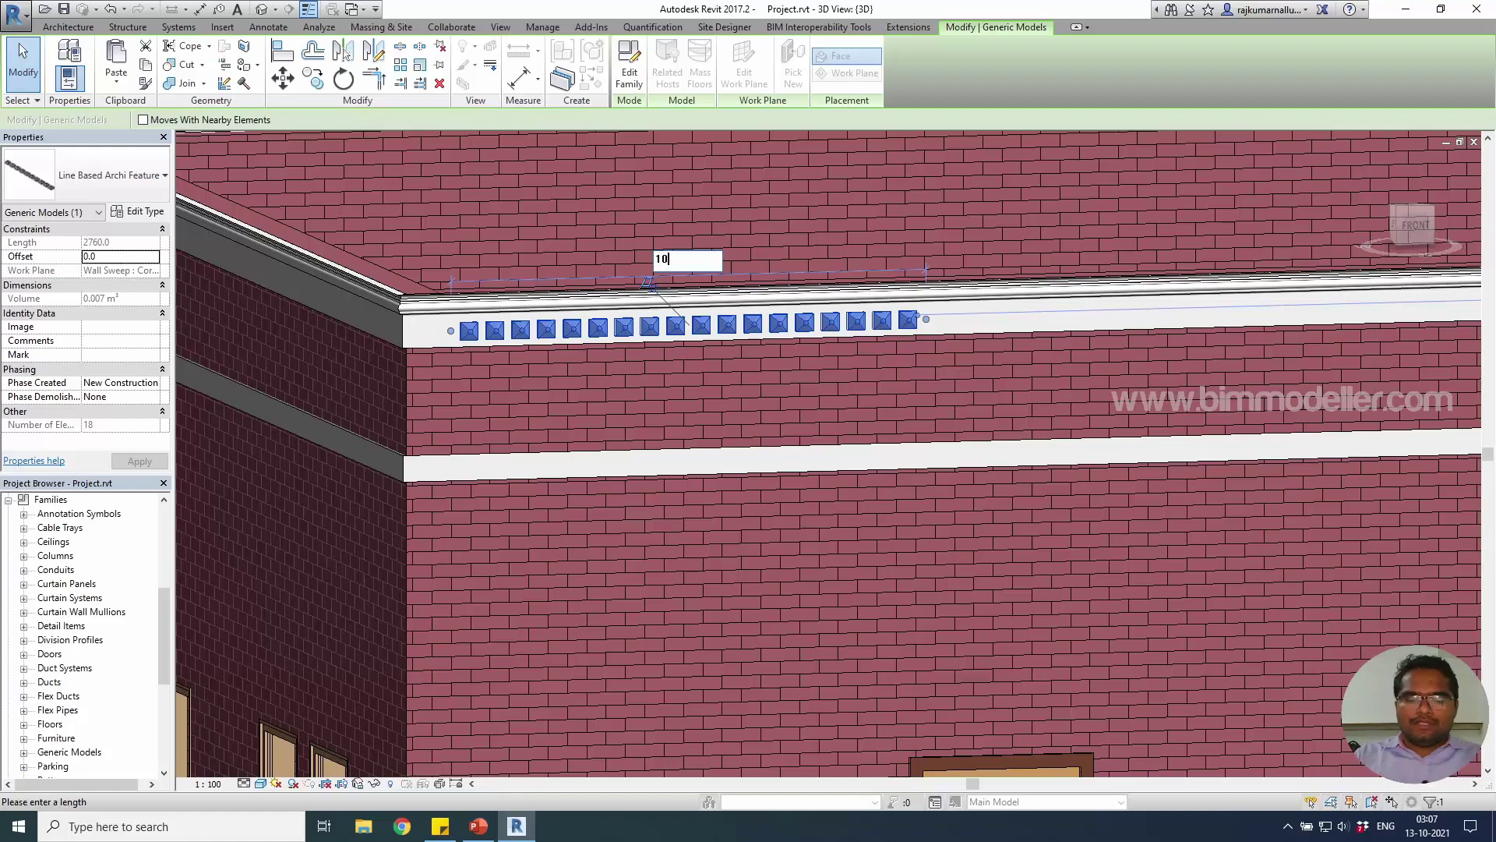
{"action": "type", "text": "000"}
{"action": "key", "text": "Return"}
Stretch the cornice row's end grip out to the building corner.
{"action": "middle_click_drag", "start_coordinate": [683, 263], "coordinate": [859, 446], "text": "shift"}
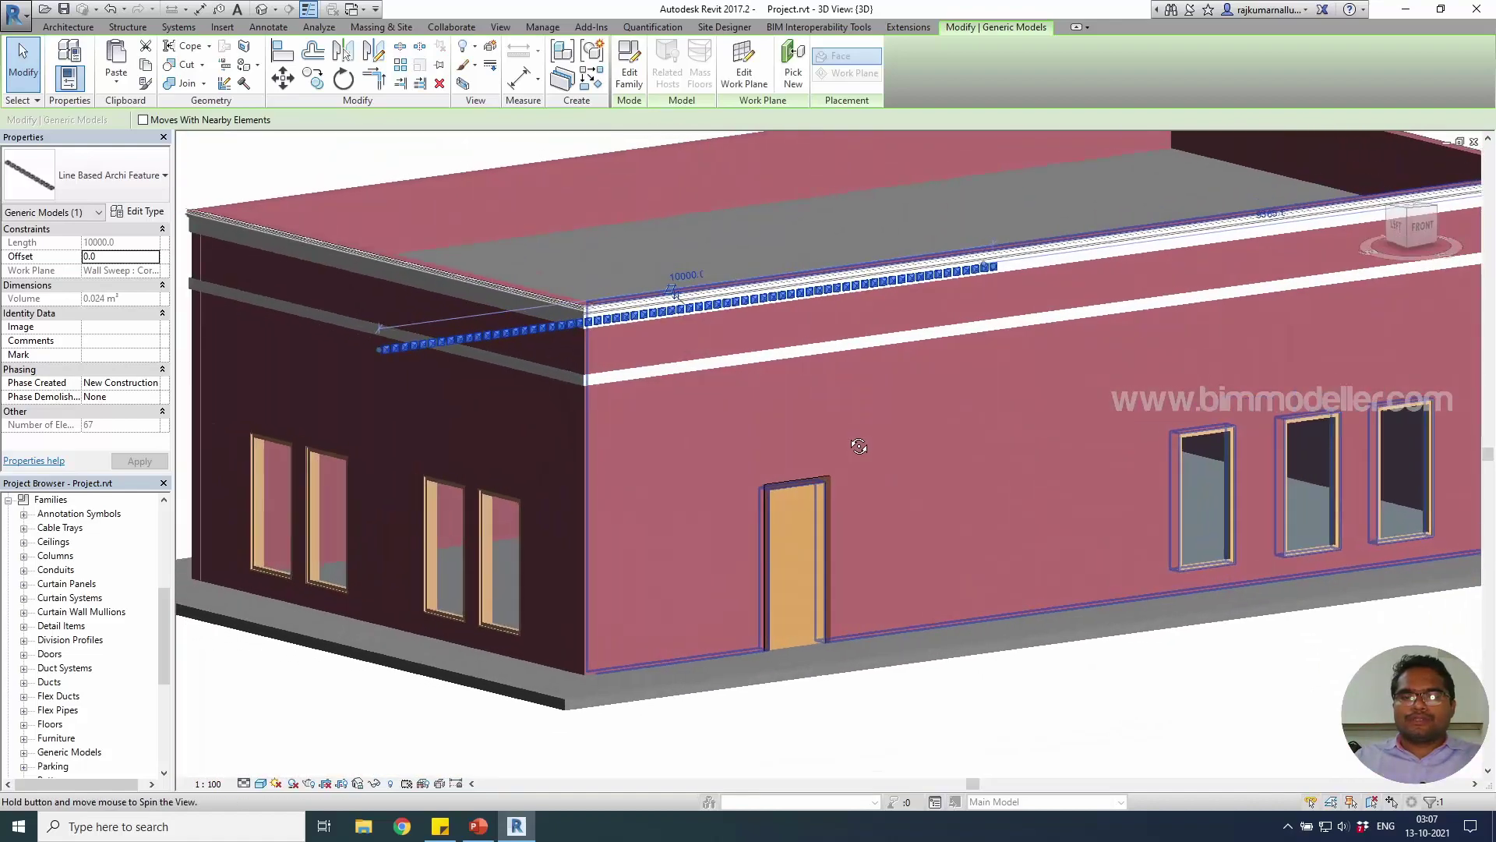
{"action": "left_click", "coordinate": [1376, 298]}
{"action": "left_click", "coordinate": [1422, 228]}
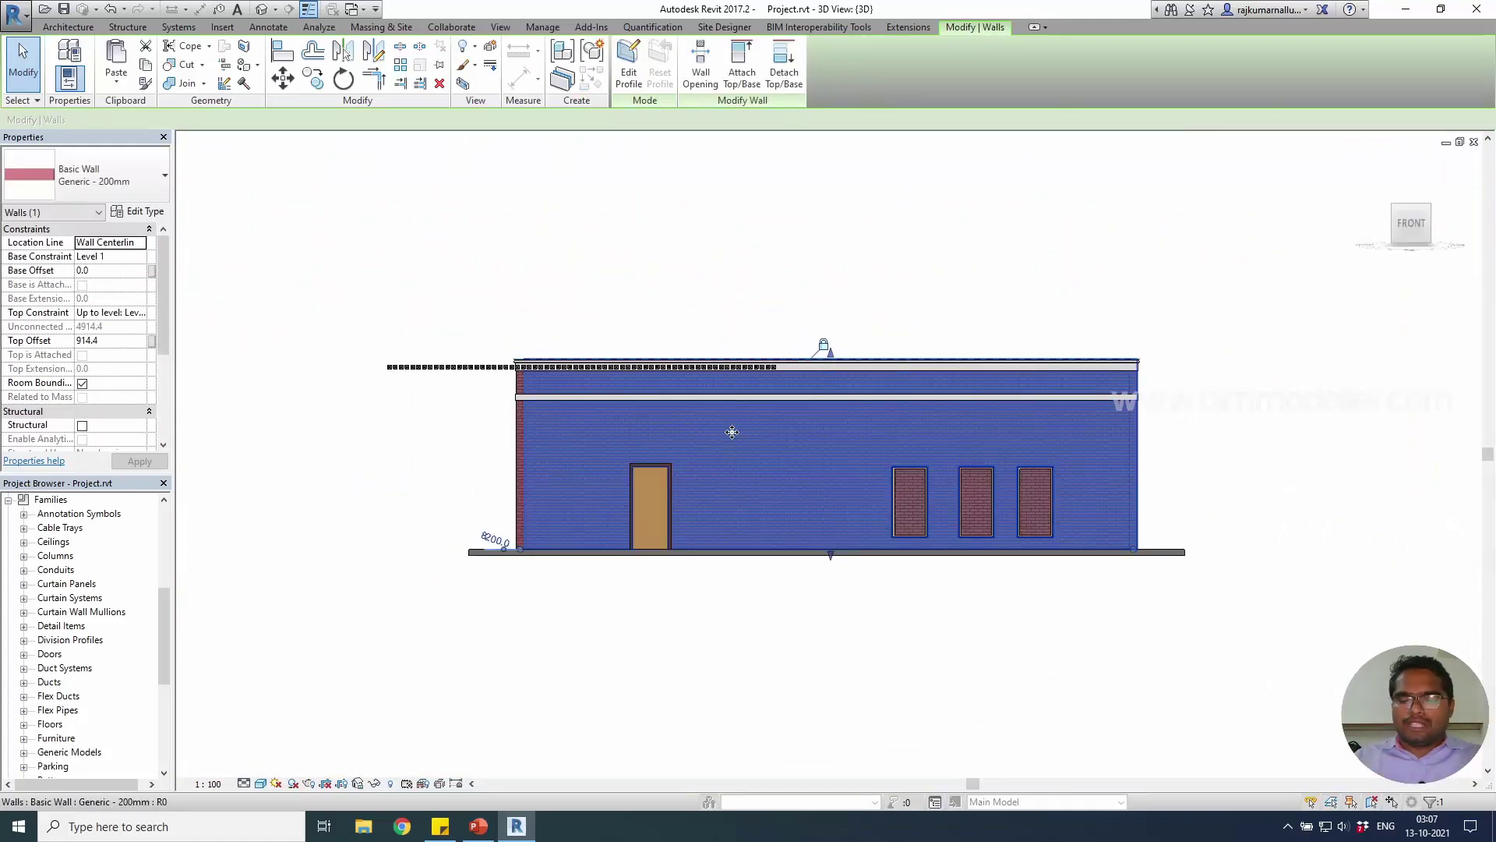
{"action": "left_click_drag", "start_coordinate": [732, 432], "coordinate": [848, 432]}
{"action": "left_click", "coordinate": [458, 367]}
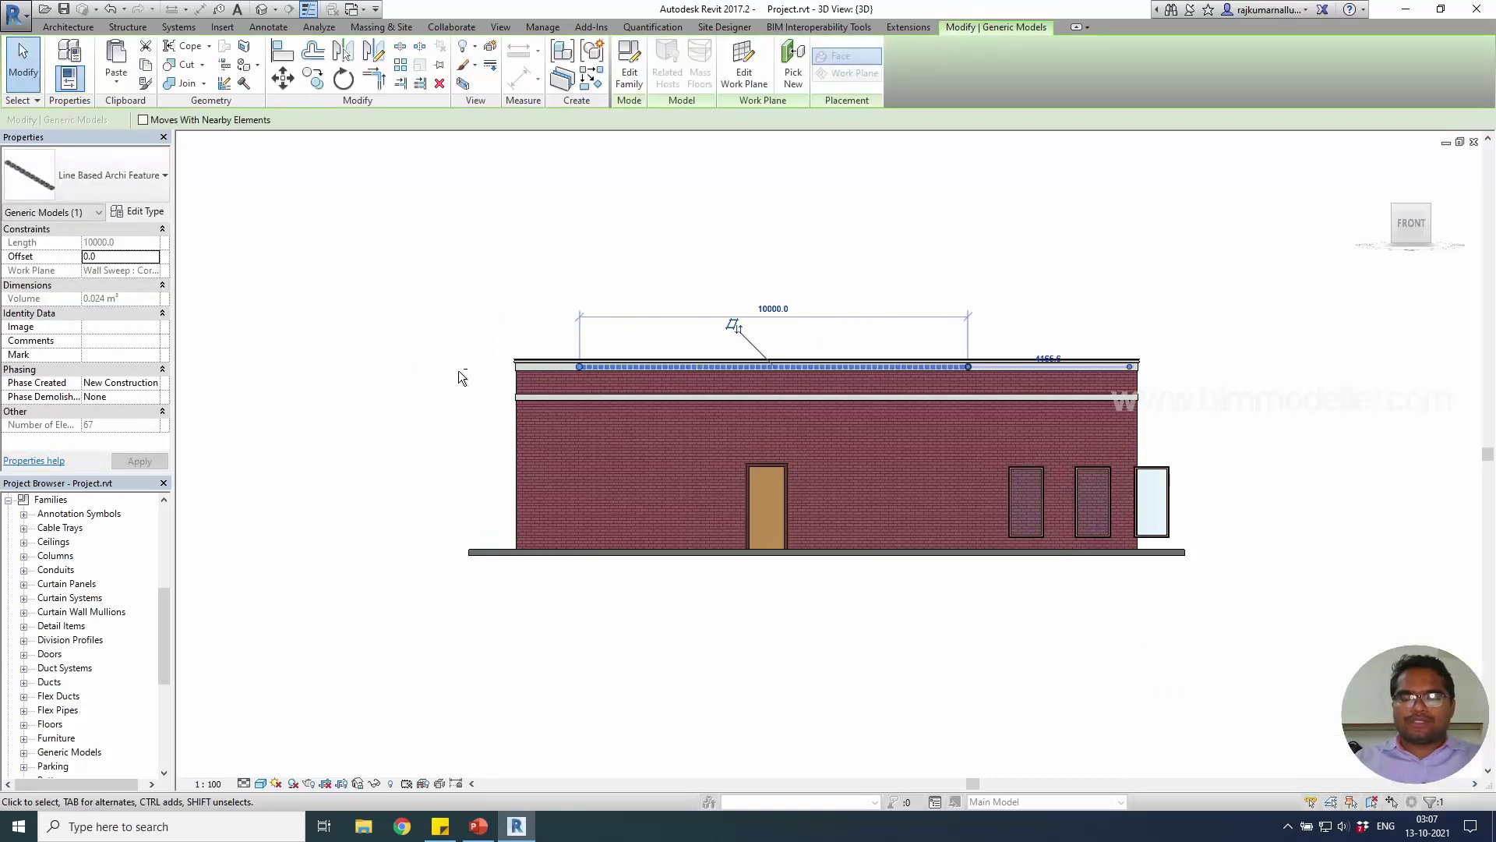
{"action": "middle_click_drag", "start_coordinate": [826, 343], "coordinate": [718, 402], "text": "shift"}
{"action": "scroll", "coordinate": [719, 403], "scroll_direction": "up", "scroll_amount": 5}
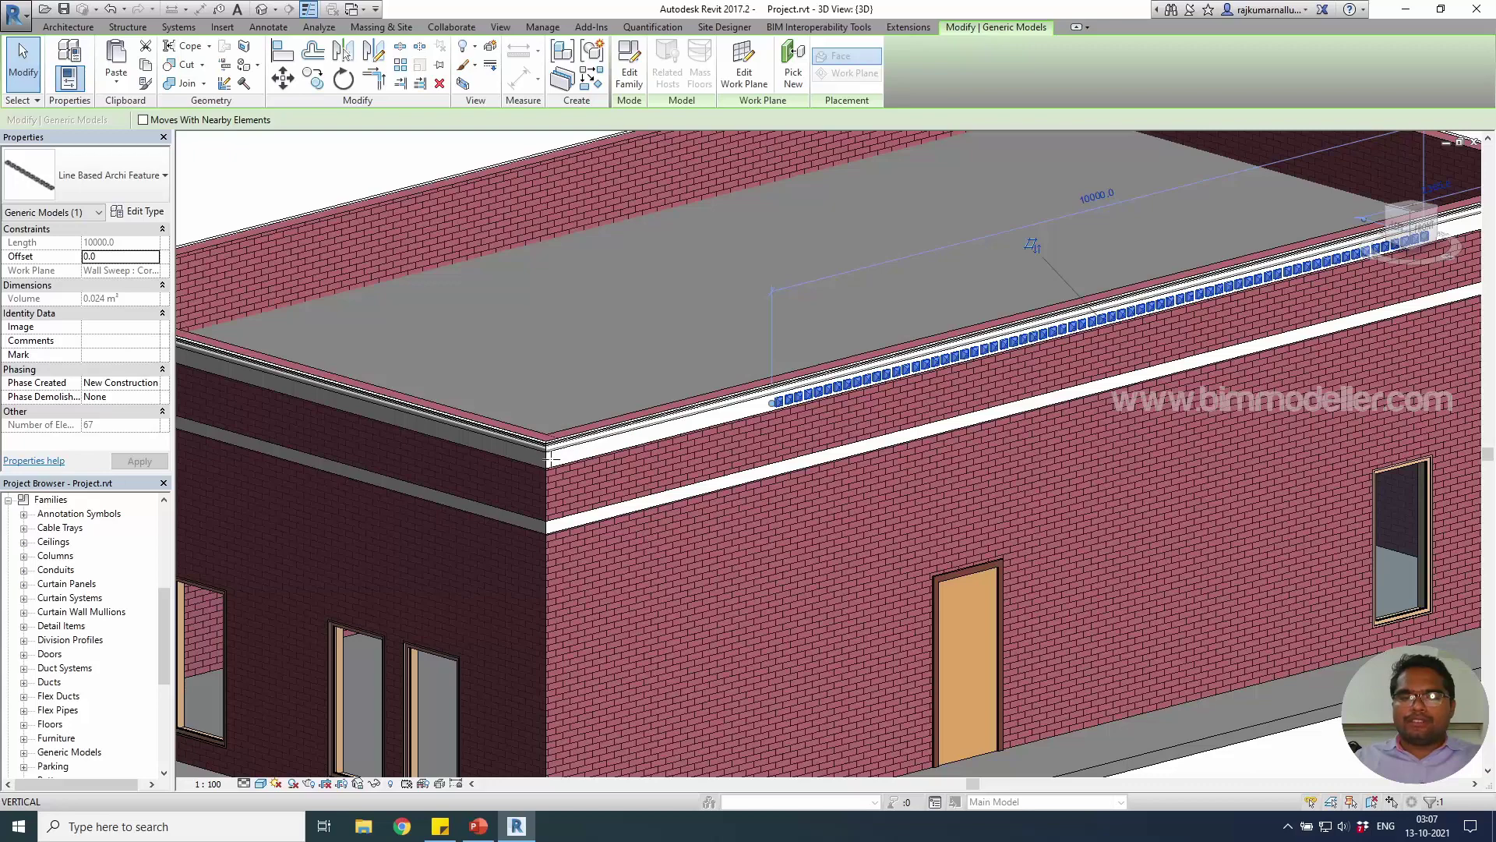
{"action": "left_click_drag", "start_coordinate": [550, 460], "coordinate": [550, 460]}
{"action": "middle_click_drag", "start_coordinate": [550, 459], "coordinate": [828, 341], "text": "shift"}
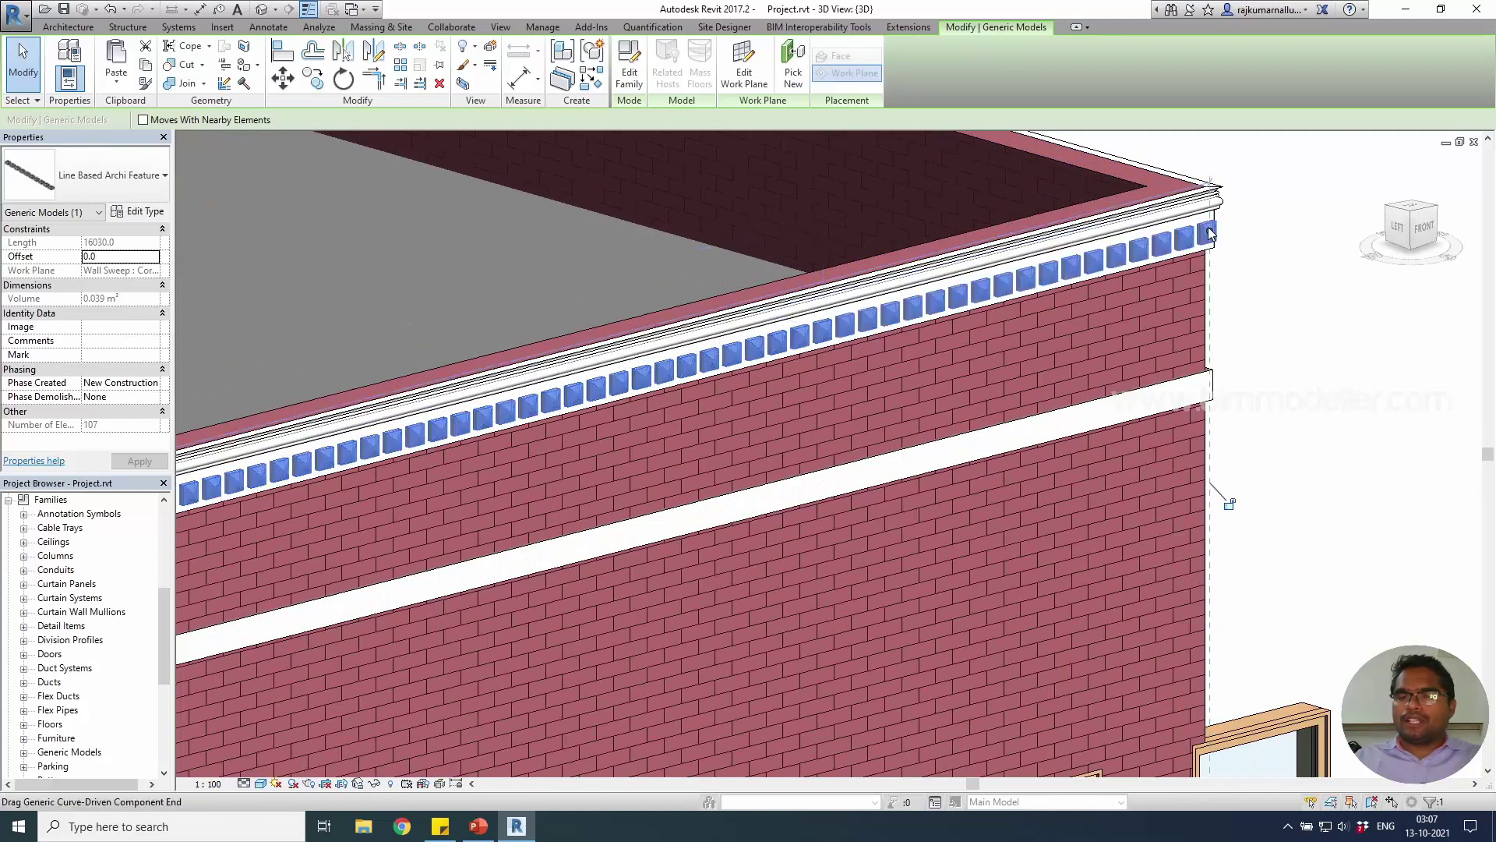
{"action": "left_click", "coordinate": [1268, 297]}
{"action": "scroll", "coordinate": [1270, 316], "scroll_direction": "down", "scroll_amount": 5}
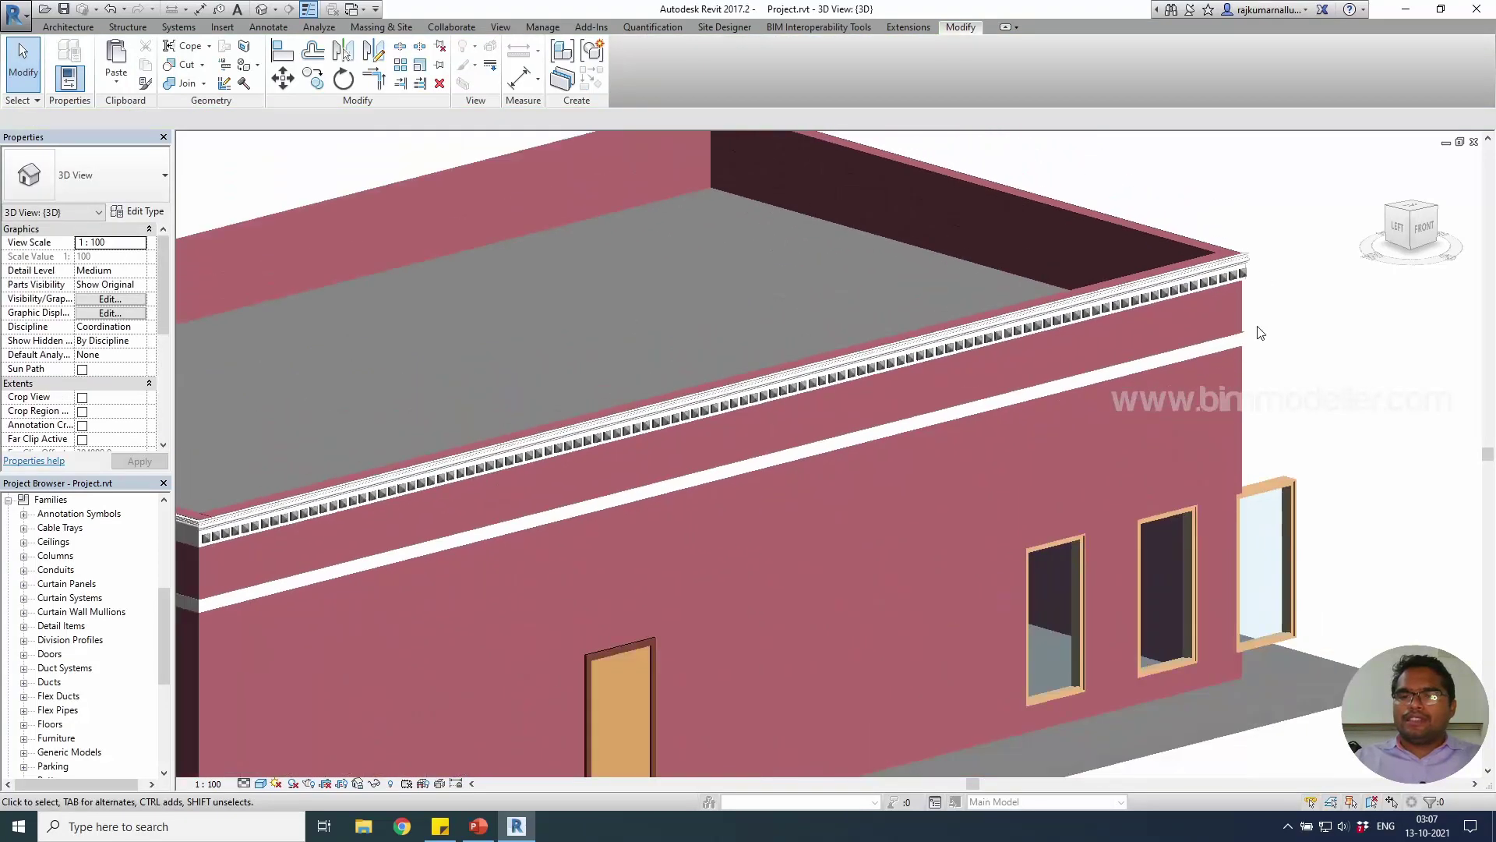
{"action": "scroll", "coordinate": [650, 471], "scroll_direction": "up", "scroll_amount": 3}
{"action": "scroll", "coordinate": [615, 440], "scroll_direction": "up", "scroll_amount": 3}
{"action": "scroll", "coordinate": [597, 438], "scroll_direction": "up", "scroll_amount": 2}
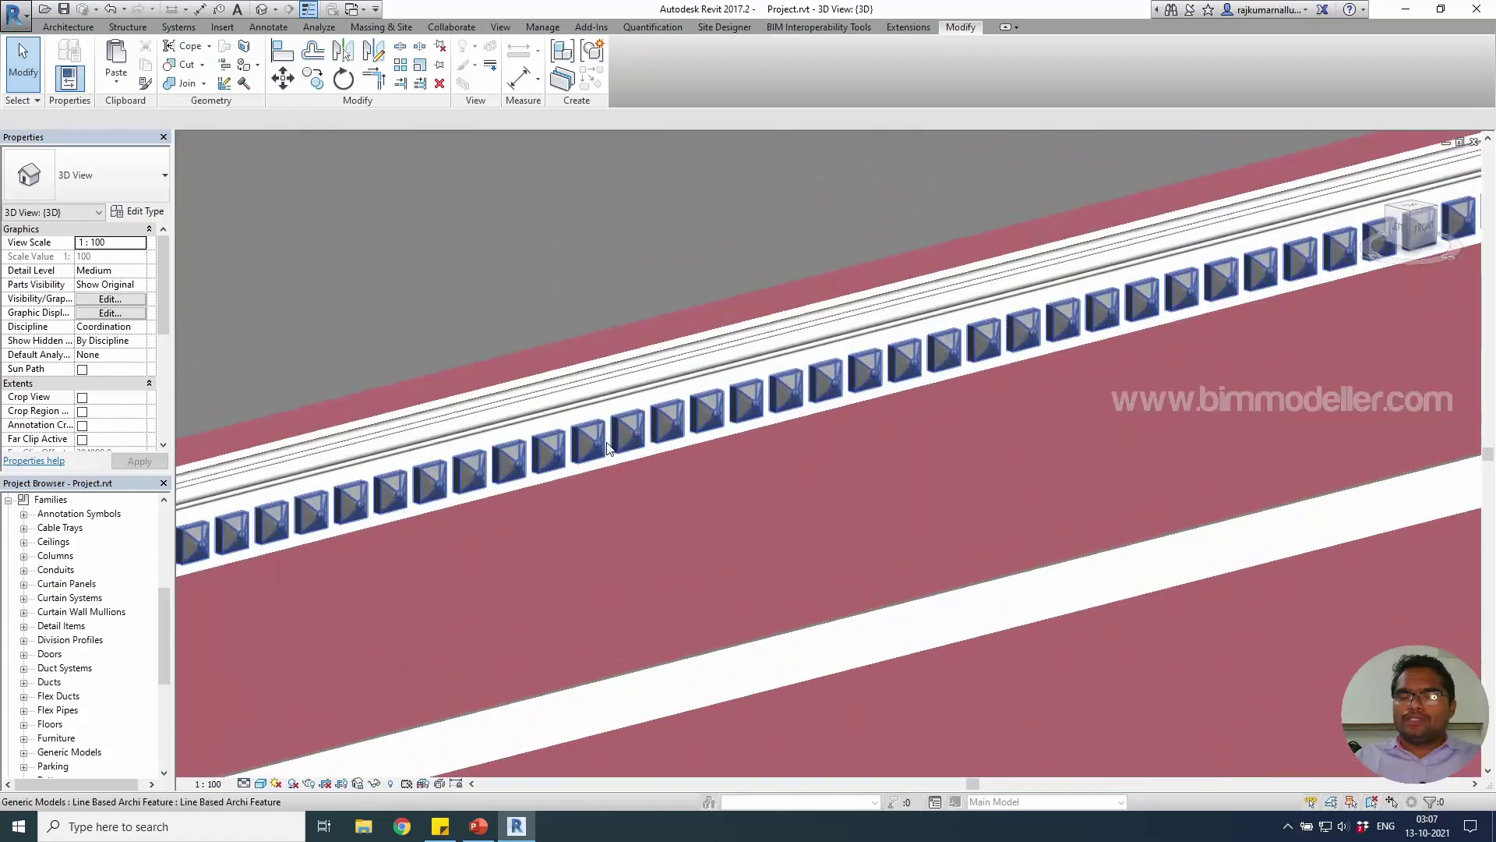
{"action": "scroll", "coordinate": [662, 435], "scroll_direction": "up", "scroll_amount": 2}
{"action": "scroll", "coordinate": [783, 429], "scroll_direction": "up", "scroll_amount": 2}
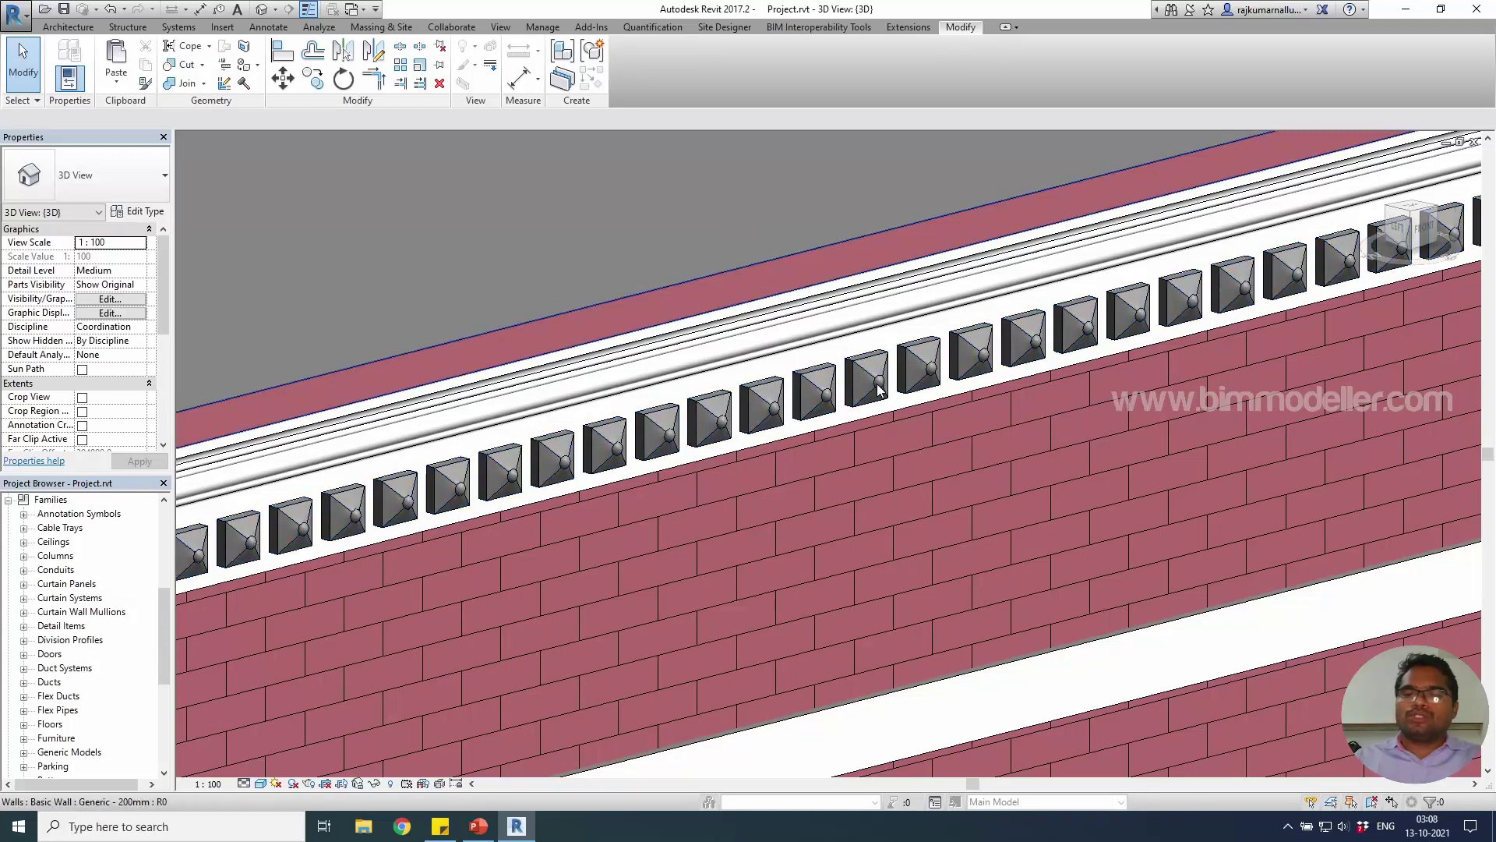
{"action": "scroll", "coordinate": [878, 387], "scroll_direction": "down", "scroll_amount": 1}
{"action": "scroll", "coordinate": [857, 401], "scroll_direction": "down", "scroll_amount": 2}
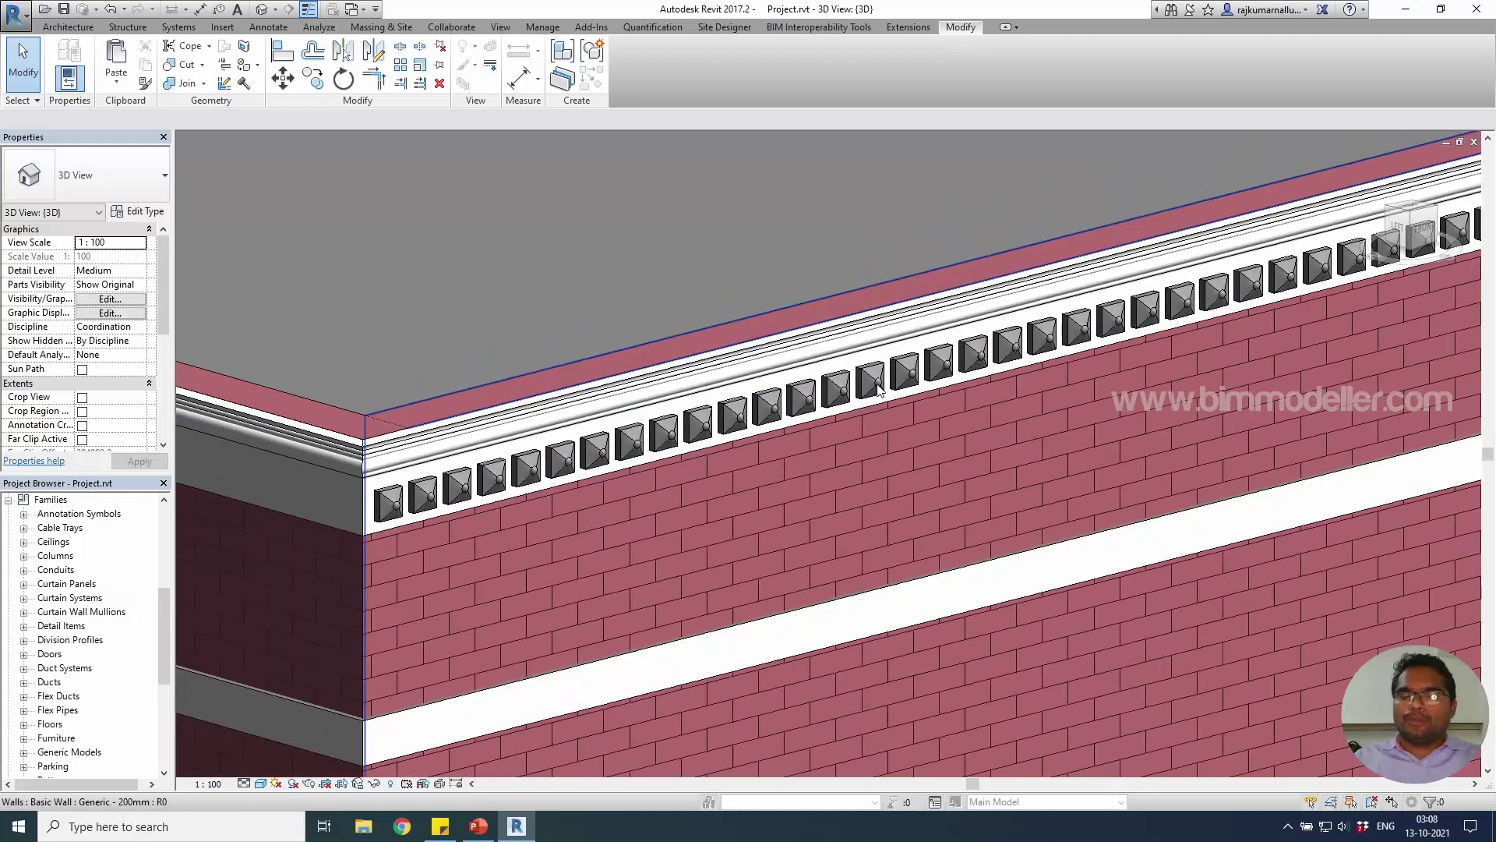
{"action": "scroll", "coordinate": [803, 414], "scroll_direction": "up", "scroll_amount": 3}
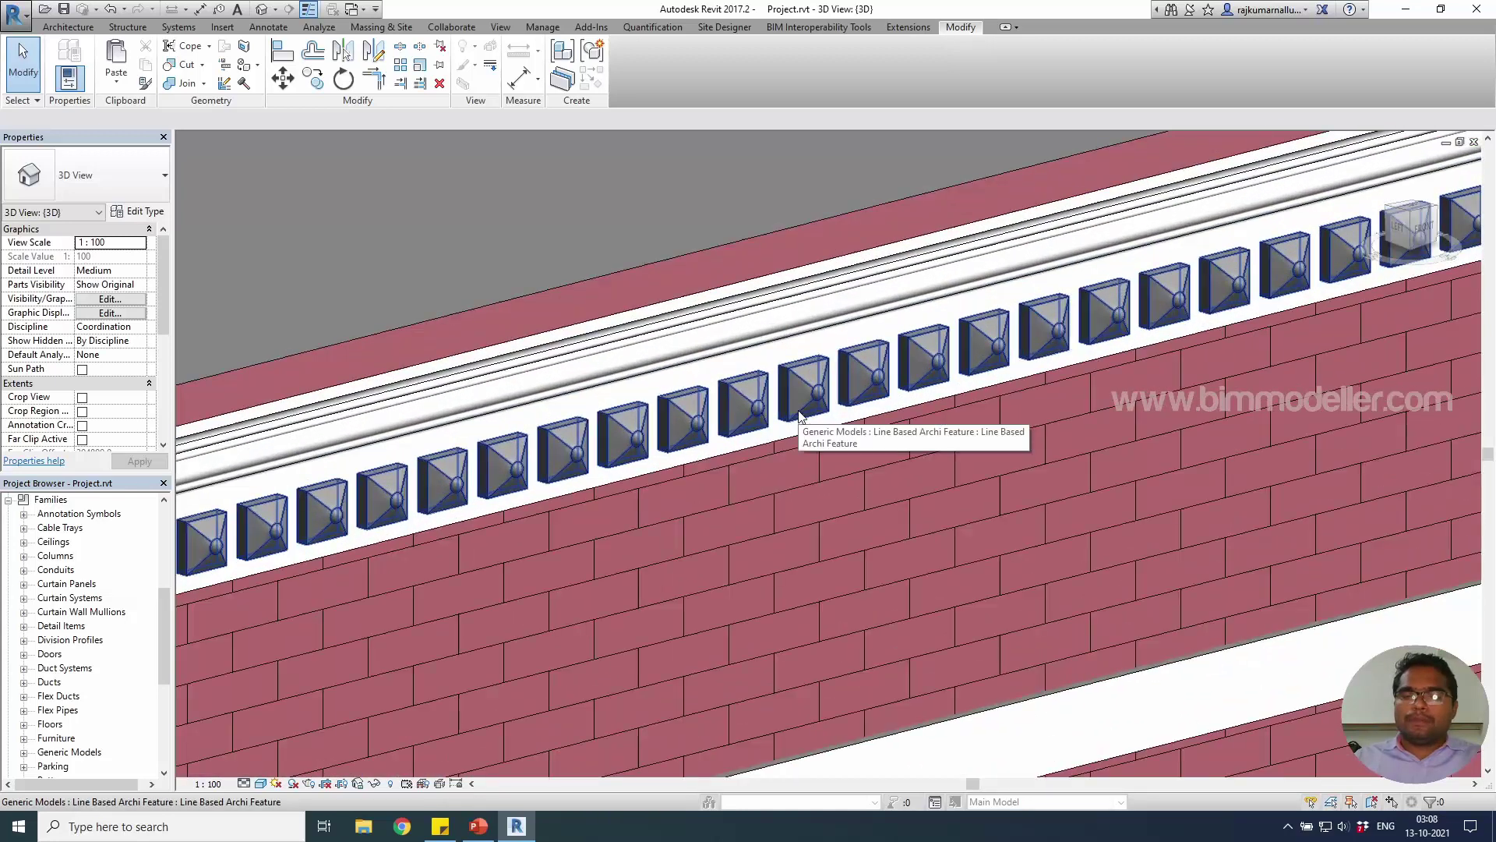